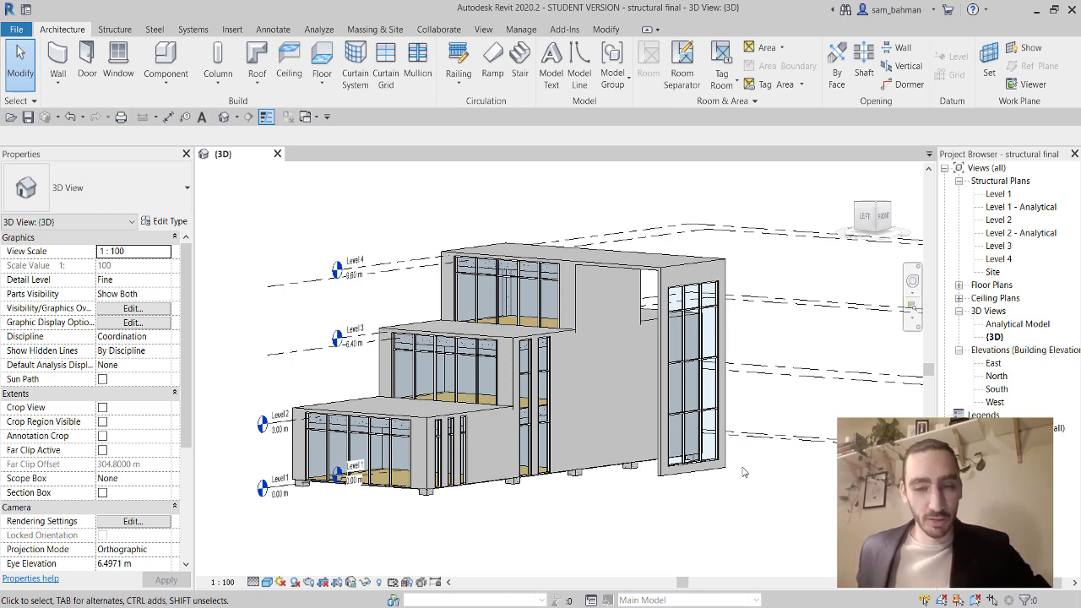
Hide the linked model final model arc.rvt in the 3D view's Visibility/Graphics overrides.
key(v)
key(g)
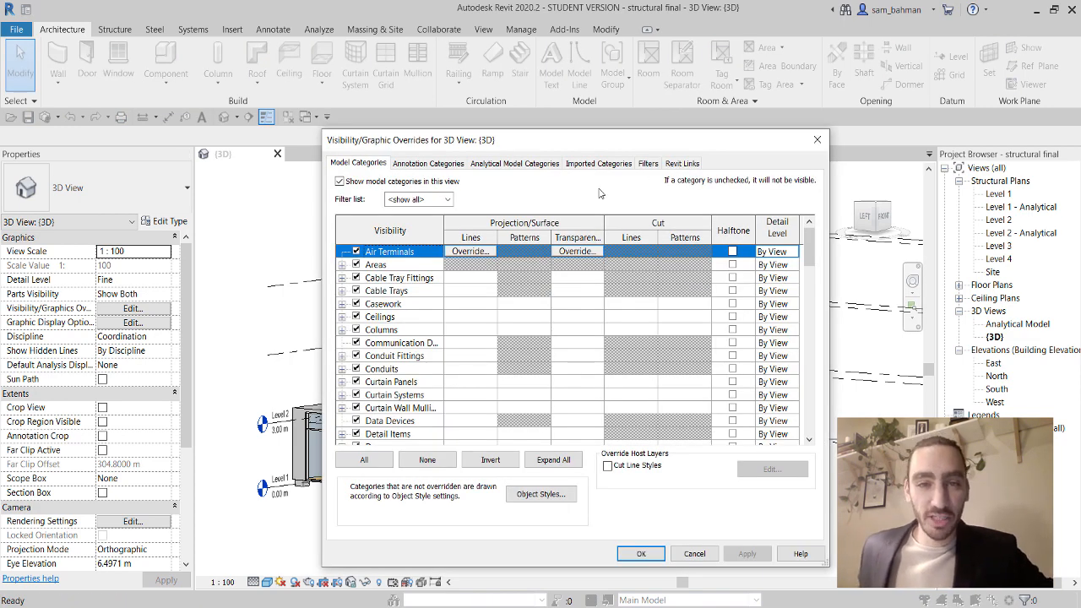
click(681, 163)
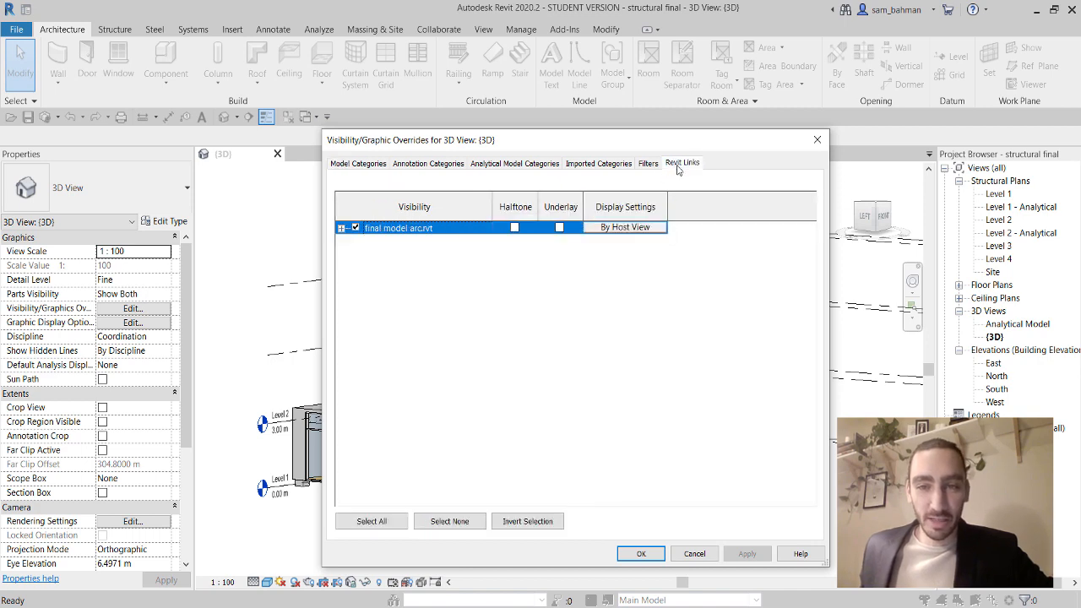
click(356, 228)
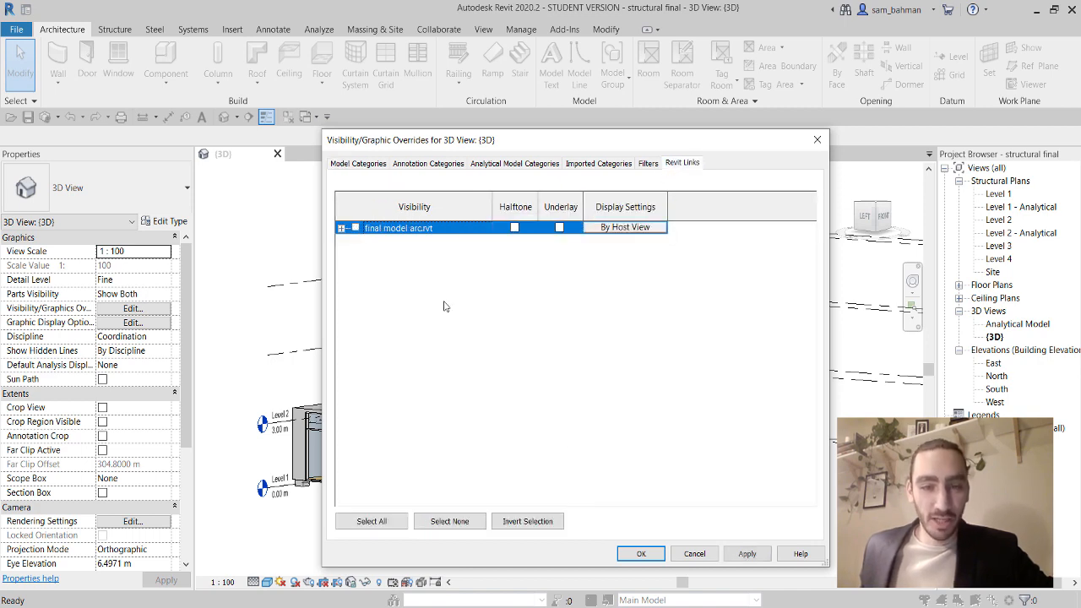
click(635, 554)
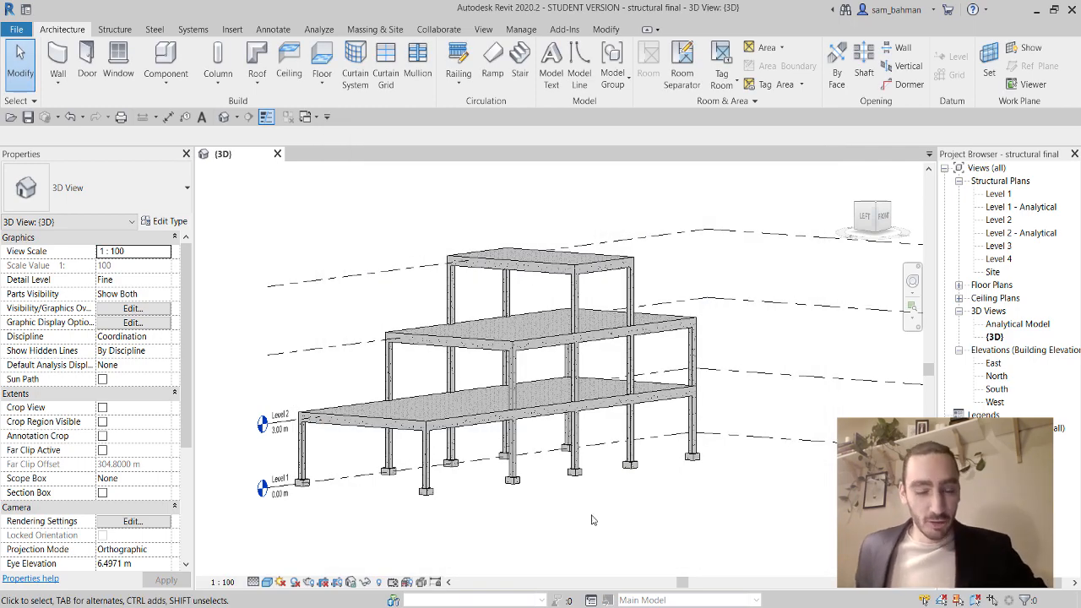
shift+middle_drag(591, 520, 578, 372)
scroll(575, 406, up, 3)
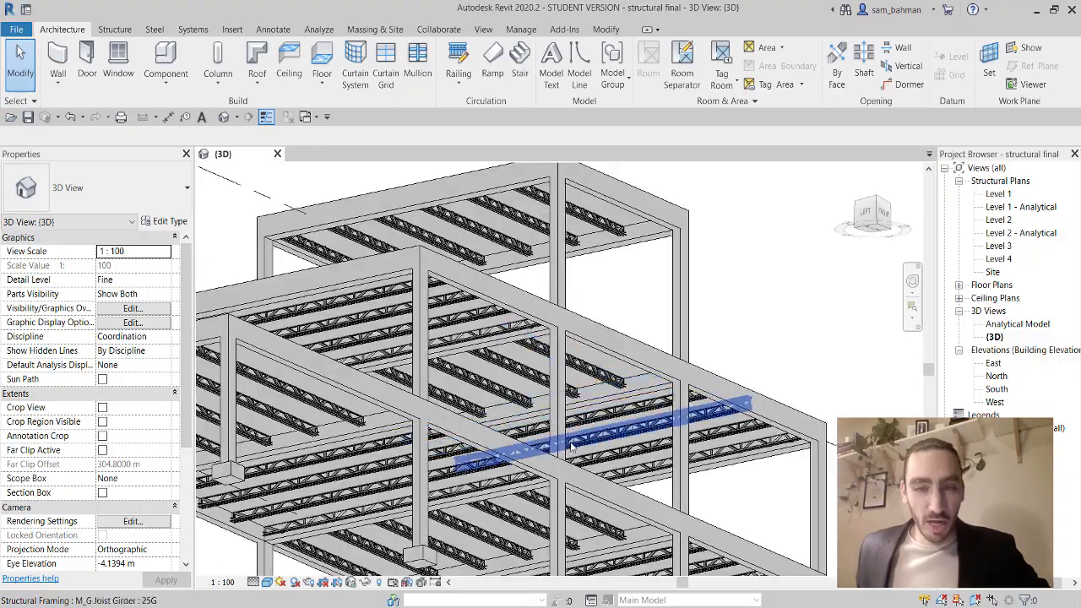
scroll(573, 447, down, 3)
shift+middle_drag(573, 447, 679, 496)
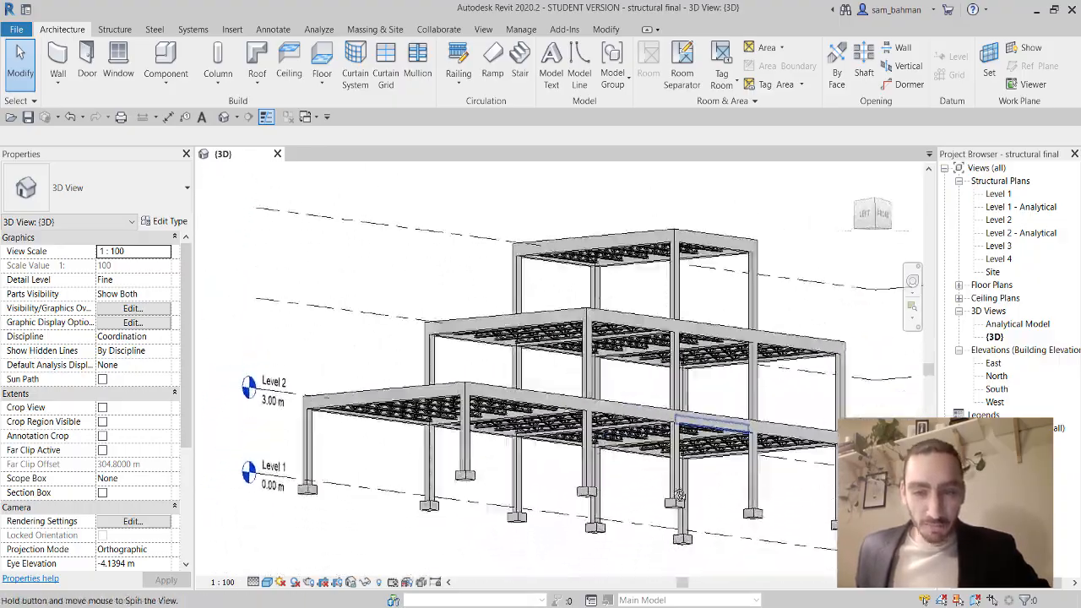
scroll(654, 448, down, 2)
shift+middle_drag(654, 448, 656, 497)
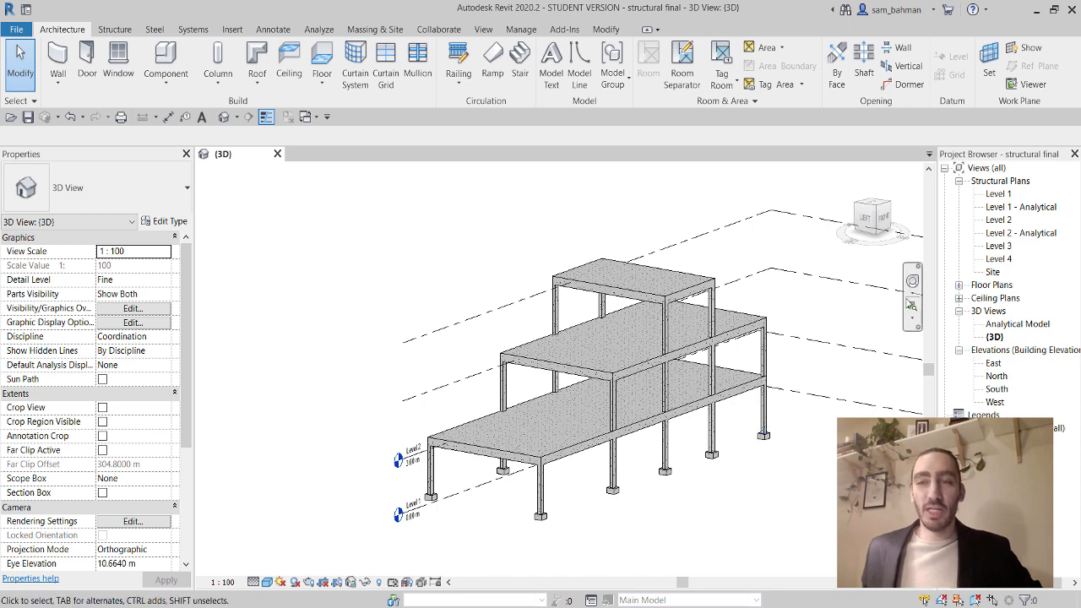
double_click(996, 195)
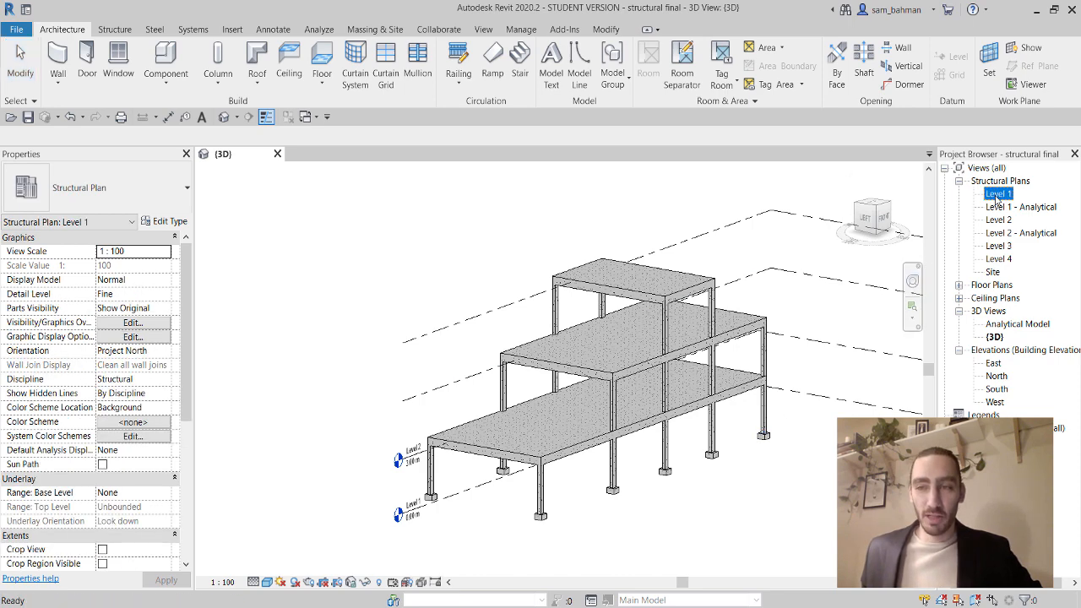
Zoom in on the Level 1 plan and centre the corner footing at the grid intersection.
scroll(448, 300, up, 3)
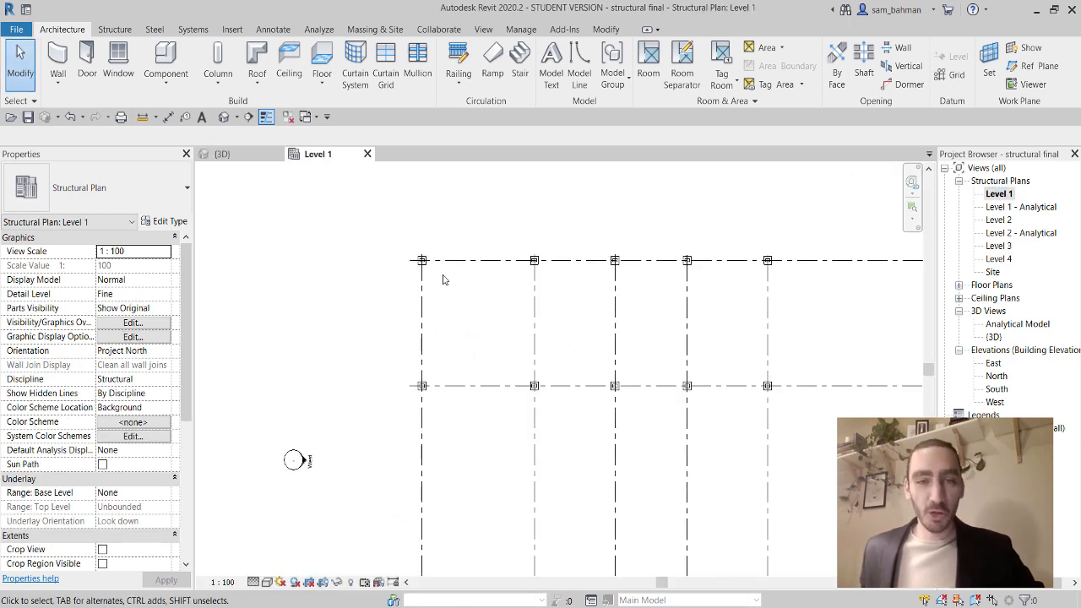
scroll(479, 331, up, 5)
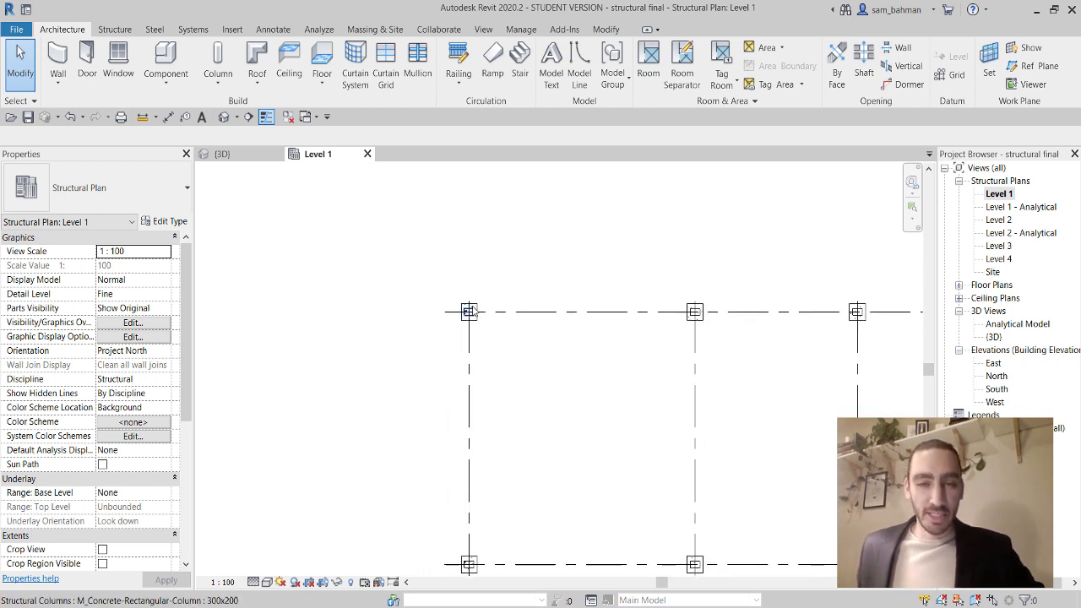
scroll(479, 330, up, 2)
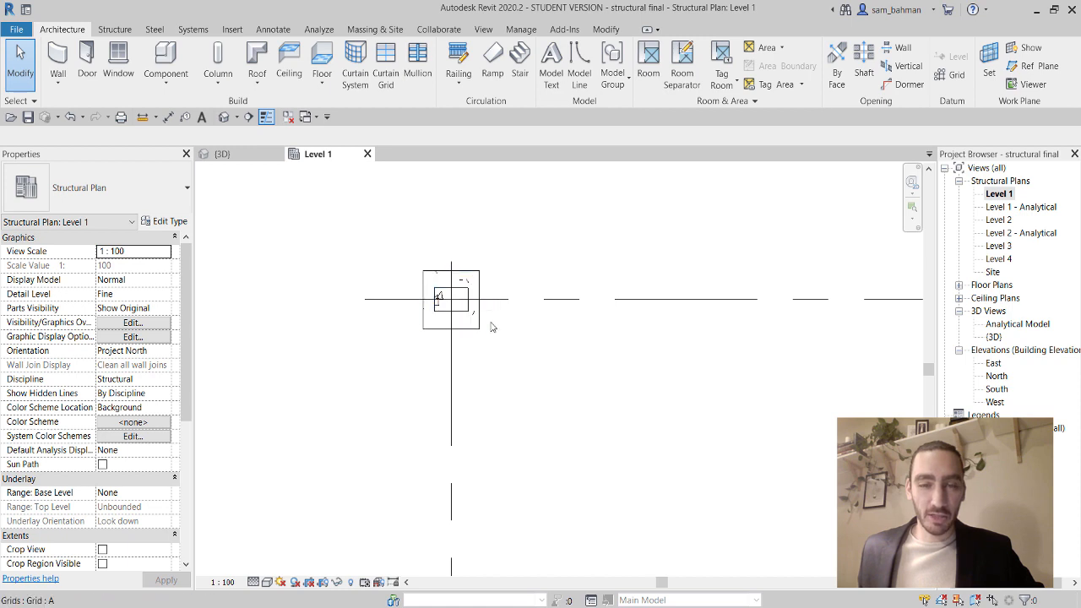
scroll(443, 318, up, 4)
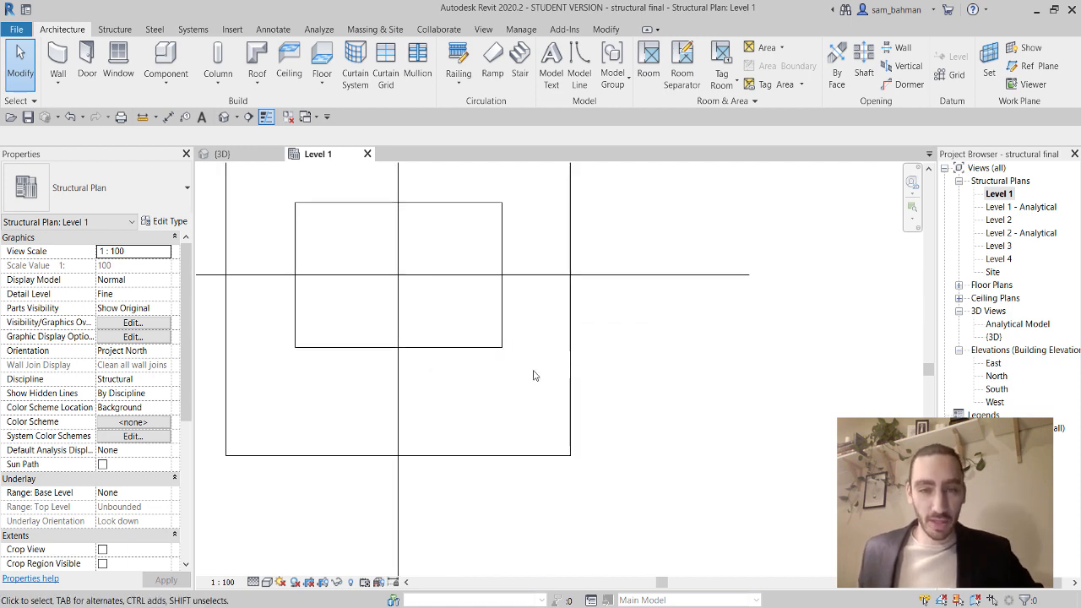
click(569, 374)
scroll(571, 376, down, 5)
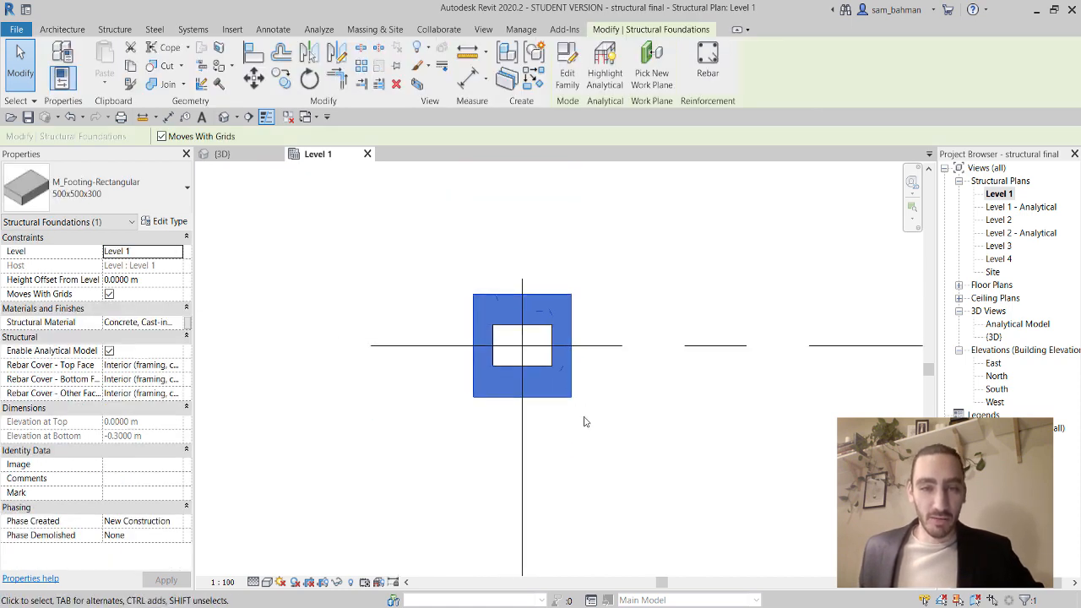
scroll(573, 389, up, 3)
middle_drag(574, 392, 609, 403)
click(668, 427)
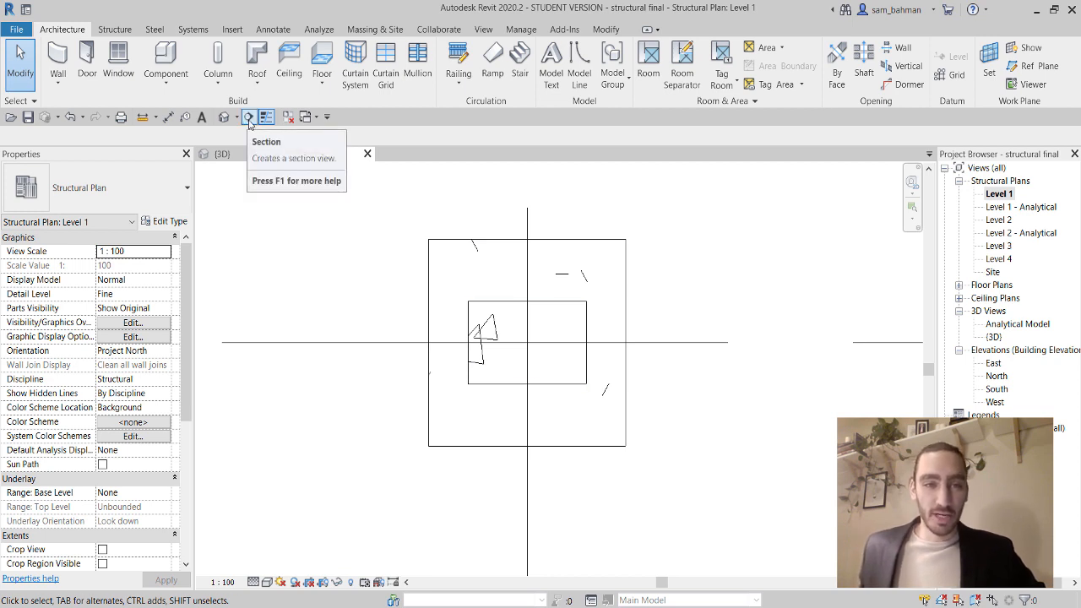
Draw a flipped section across the corner footing with its far clip shortened to 0.8997 m.
click(248, 118)
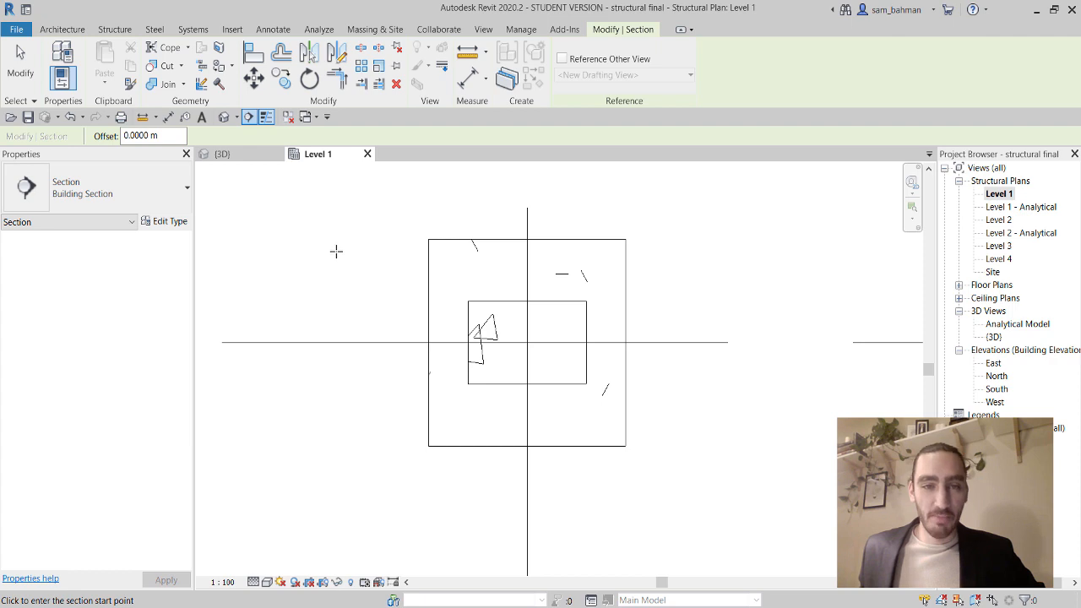
click(336, 251)
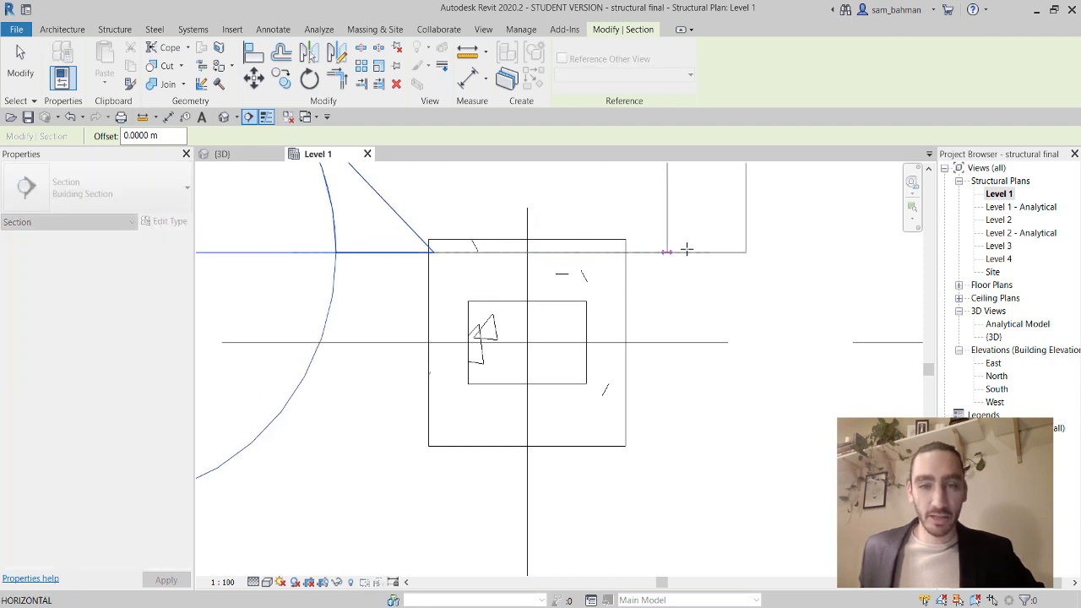
click(686, 250)
scroll(688, 253, down, 4)
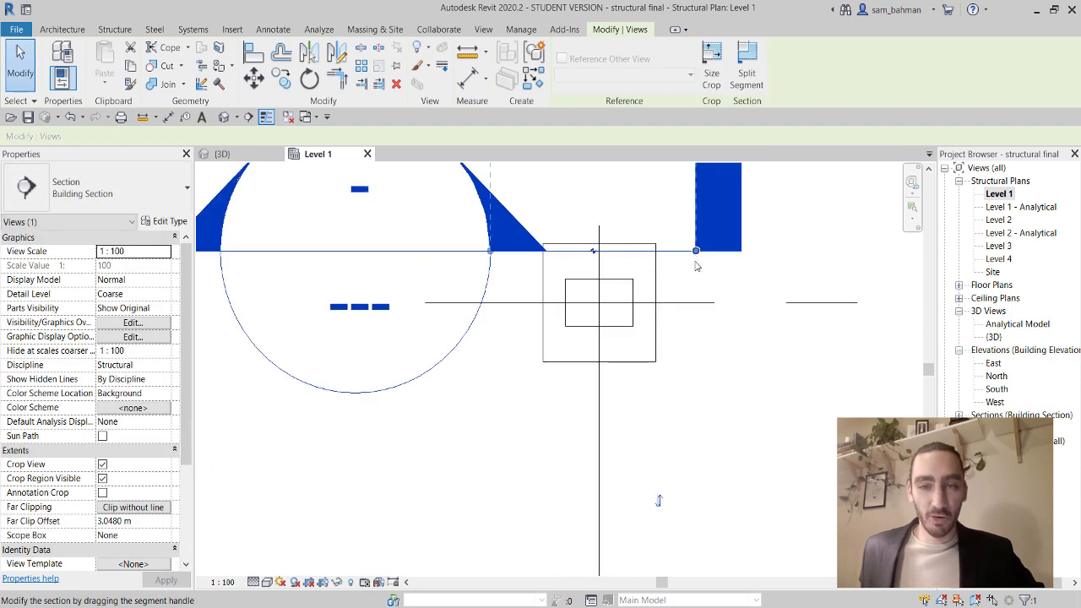
click(676, 385)
scroll(672, 370, down, 2)
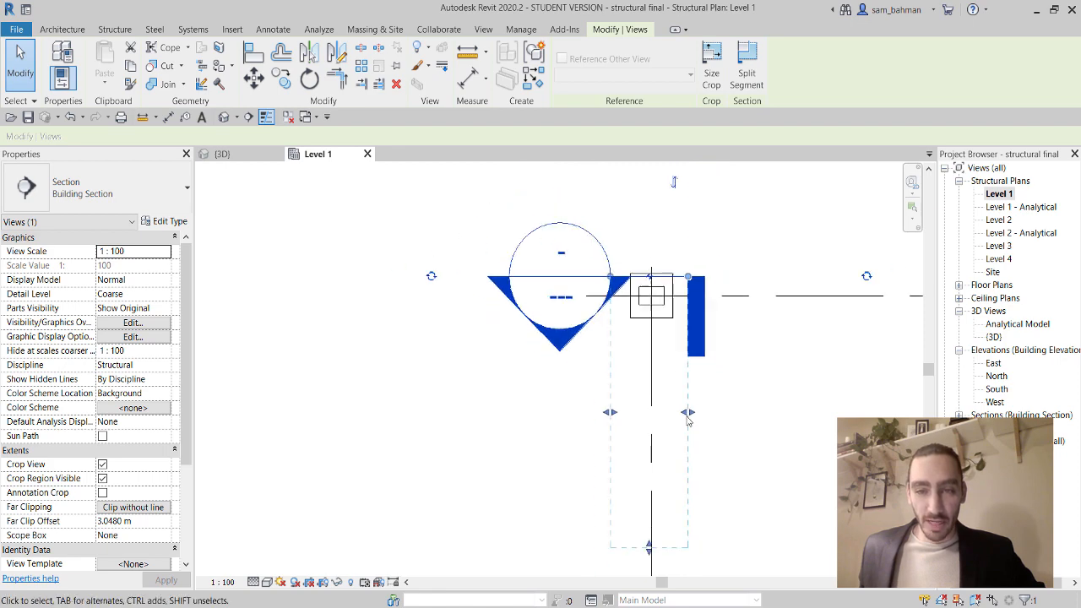
drag(663, 525, 663, 360)
Open the new Section 1 view.
scroll(582, 343, up, 2)
click(550, 466)
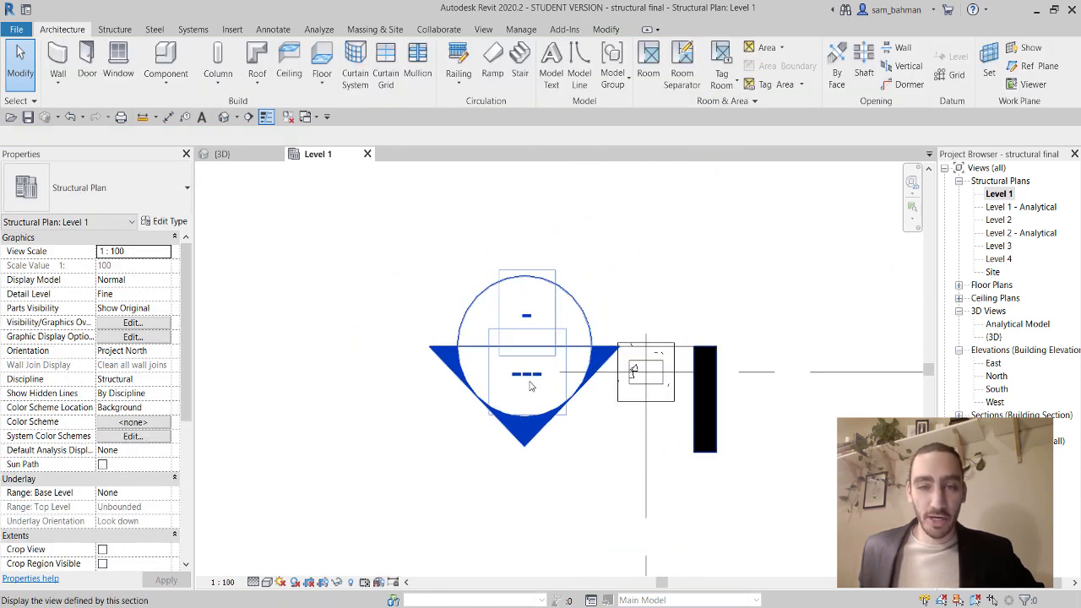
double_click(531, 385)
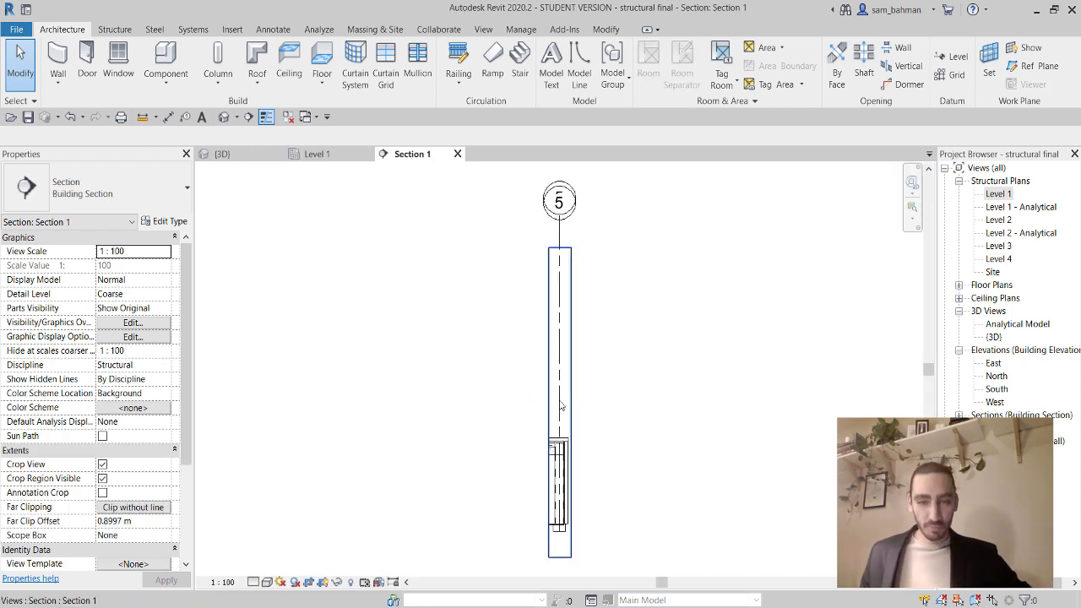
Set Section 1 to Fine detail level and Consistent Colors visual style, then select the footing.
scroll(561, 407, up, 5)
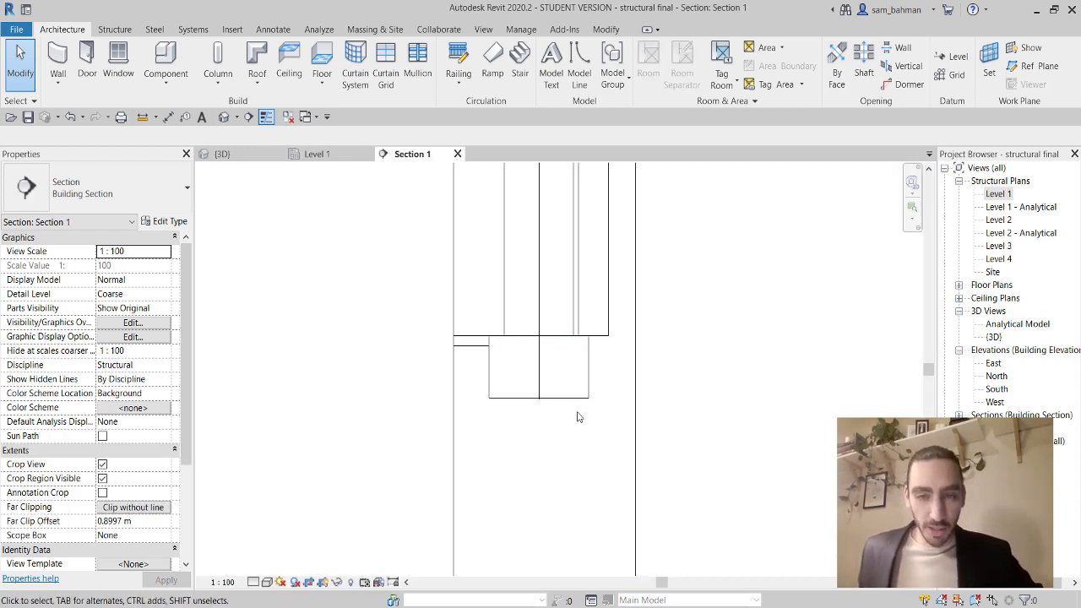
click(255, 583)
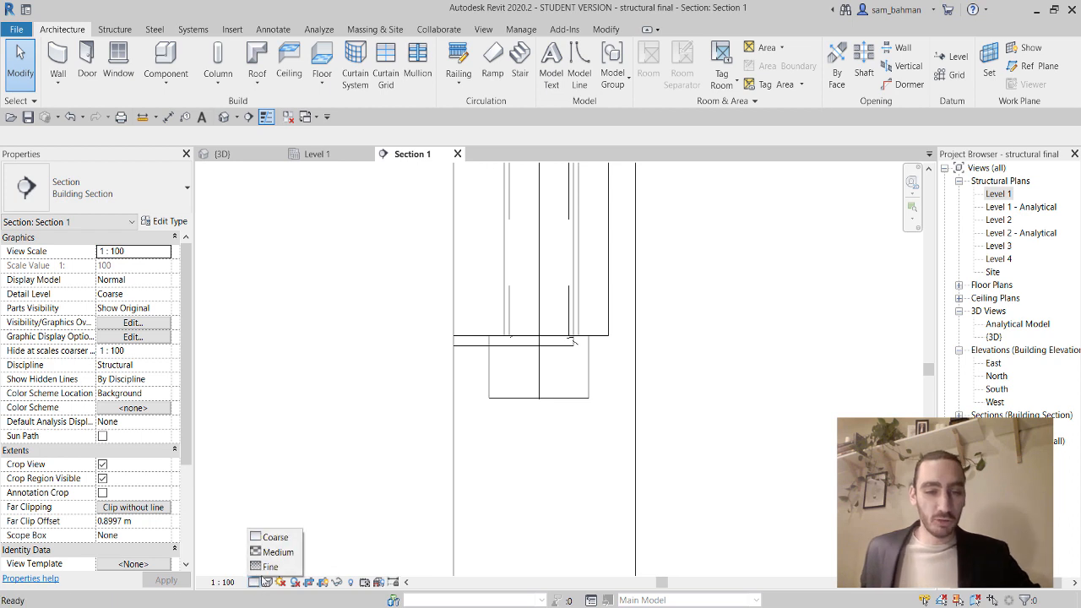
click(270, 568)
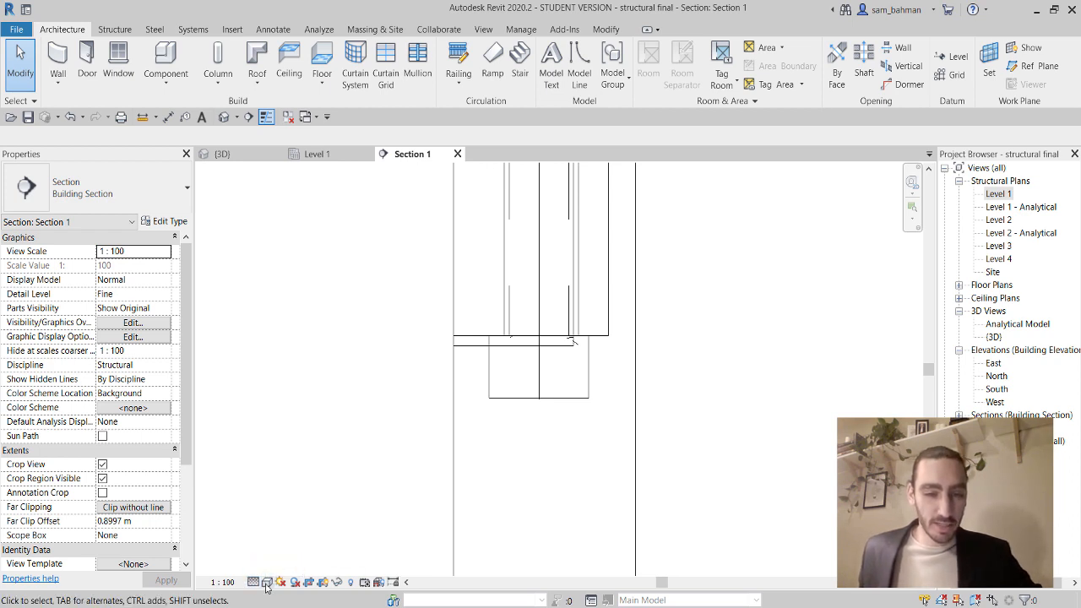
click(267, 583)
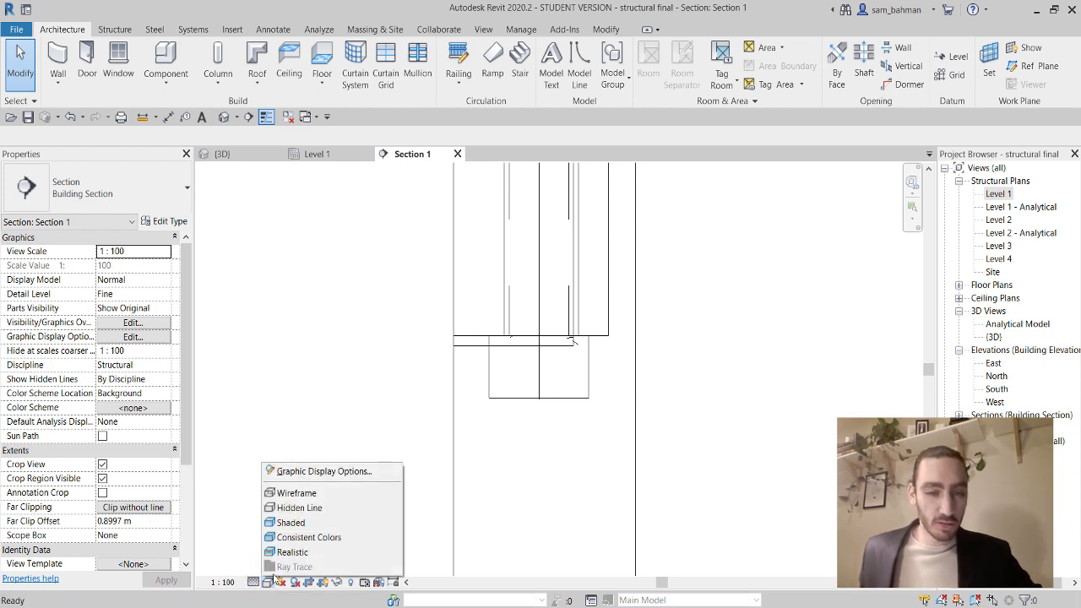
click(305, 538)
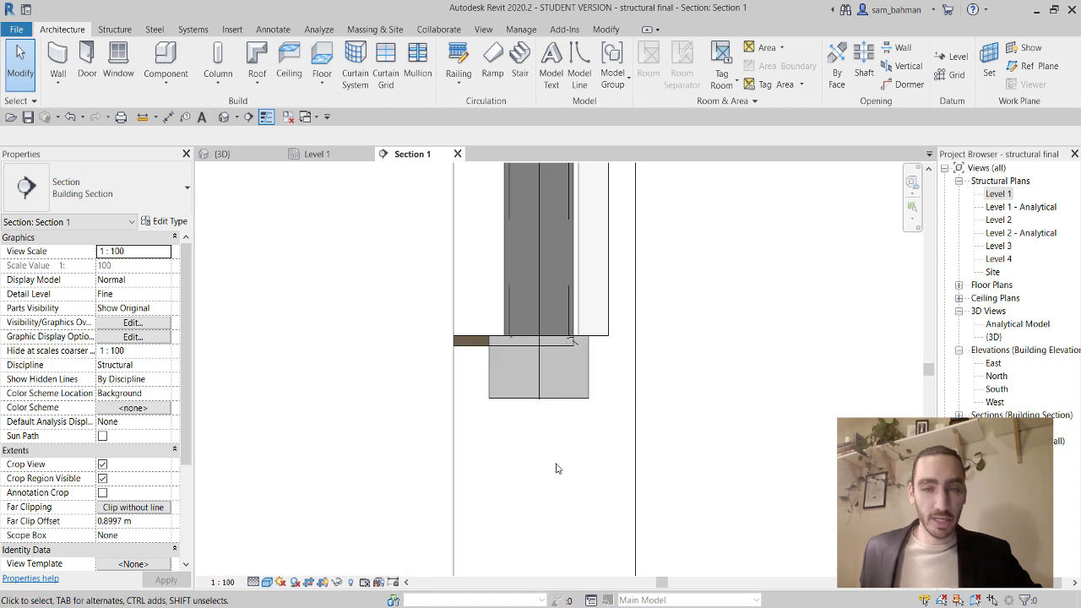
click(580, 382)
scroll(581, 382, up, 3)
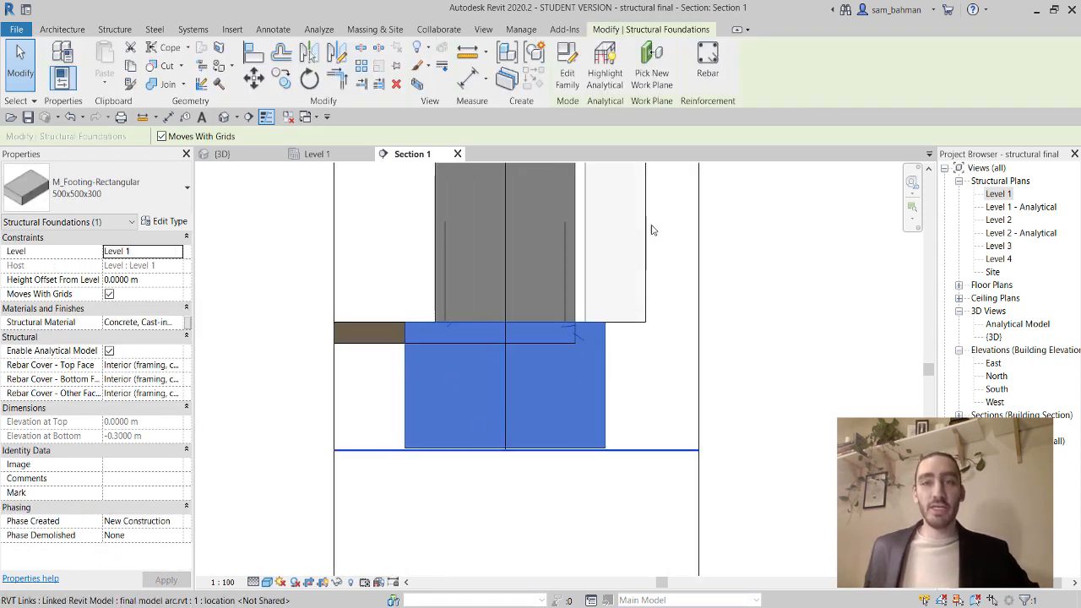
Place a 13M M_02 bar inside the footing, oriented parallel to the work plane.
click(708, 72)
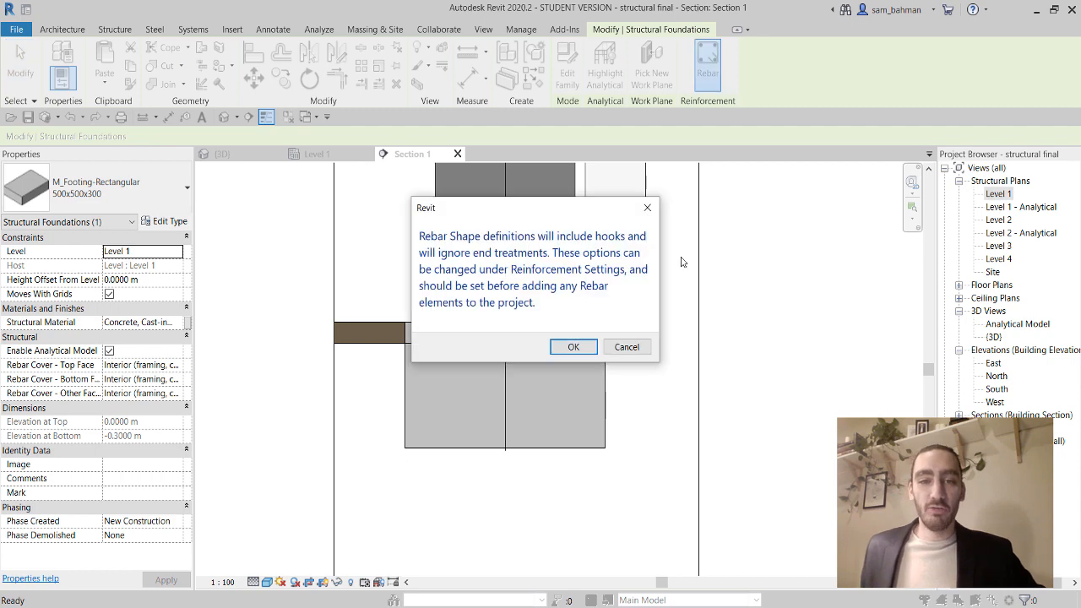
click(574, 347)
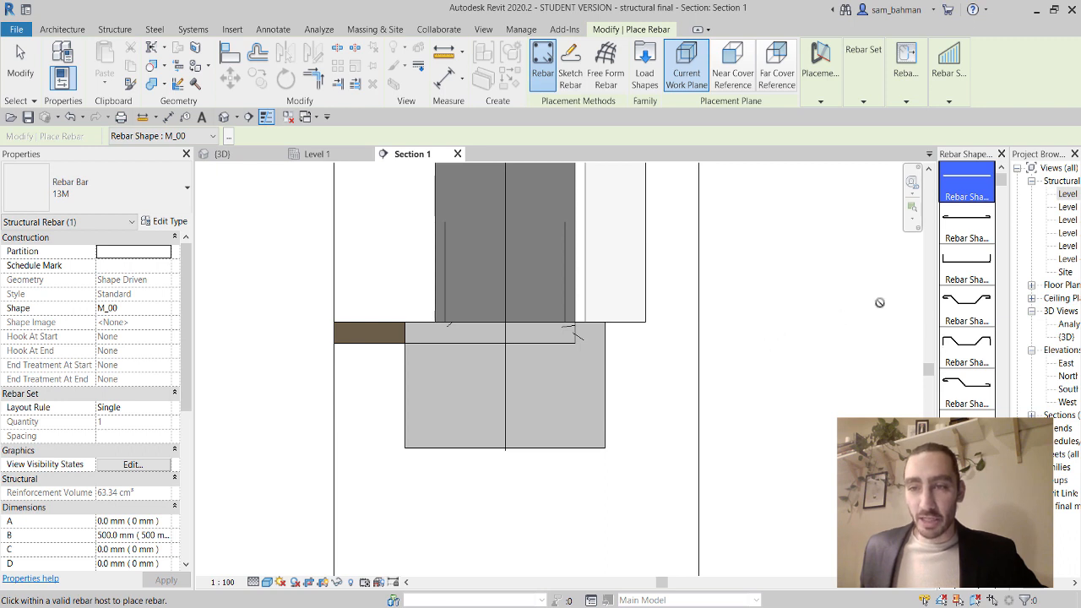
click(970, 270)
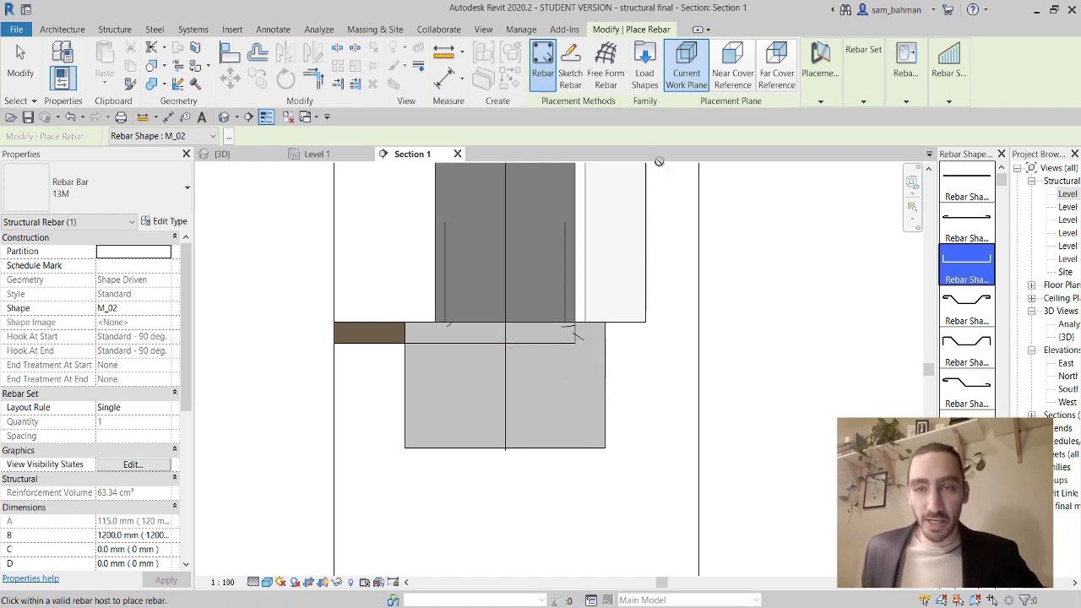
click(691, 86)
mouse_move(823, 83)
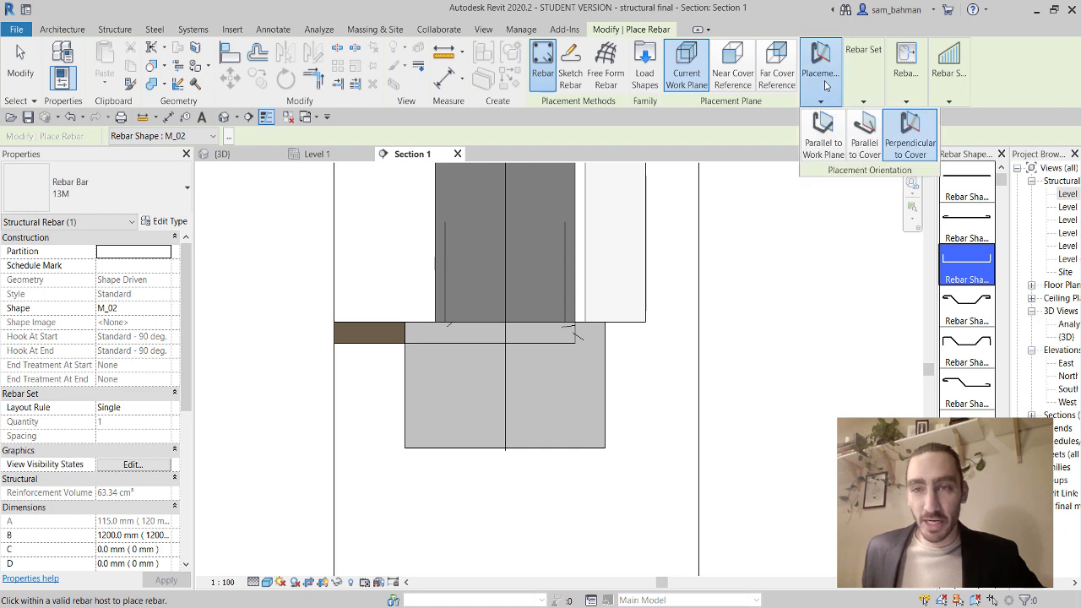
click(825, 137)
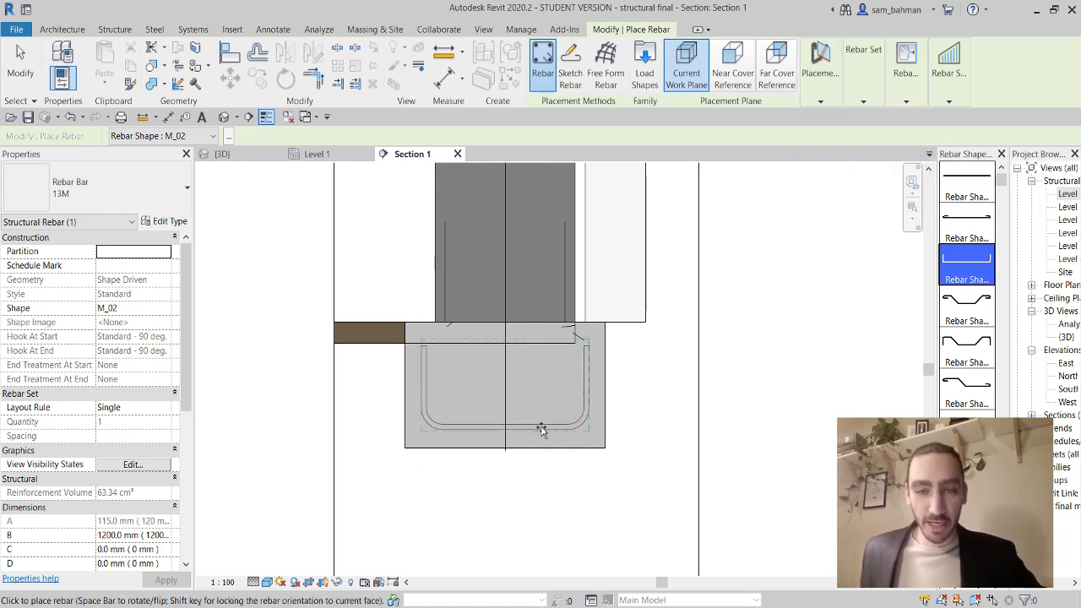
scroll(536, 428, up, 2)
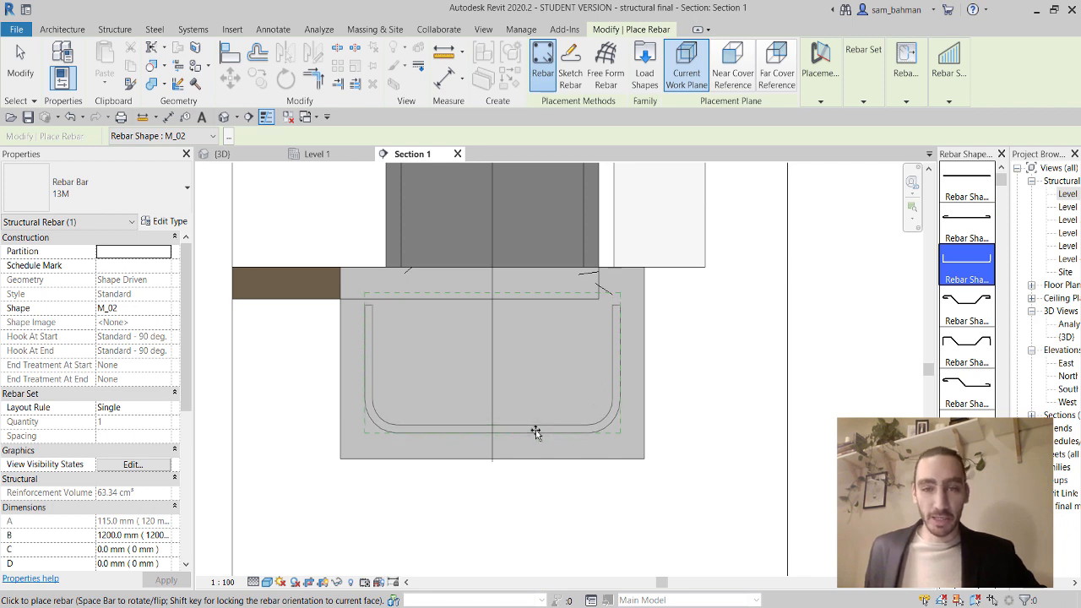
click(535, 432)
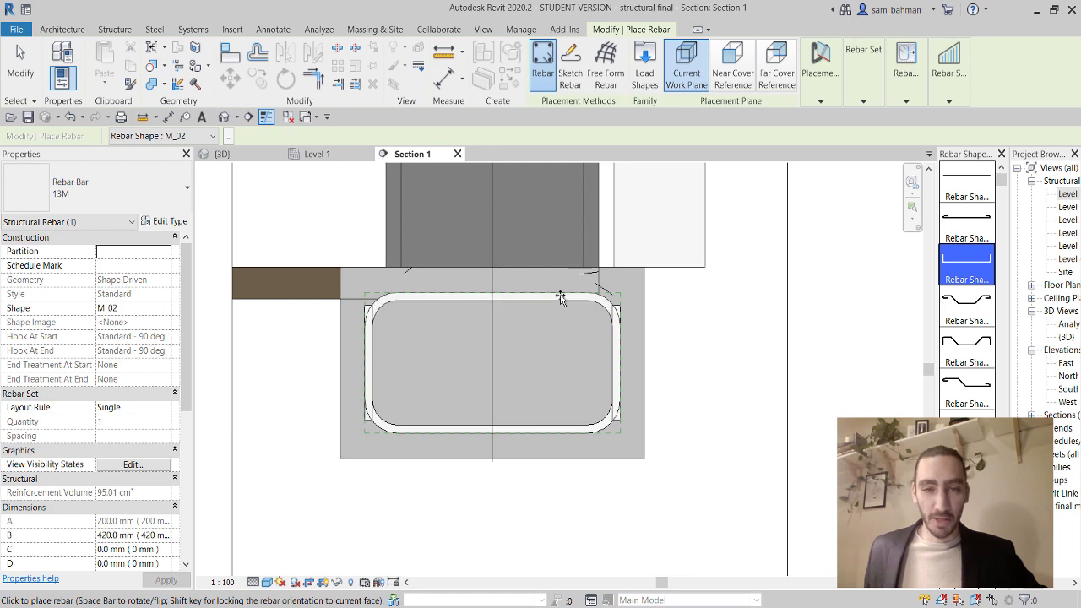
click(19, 73)
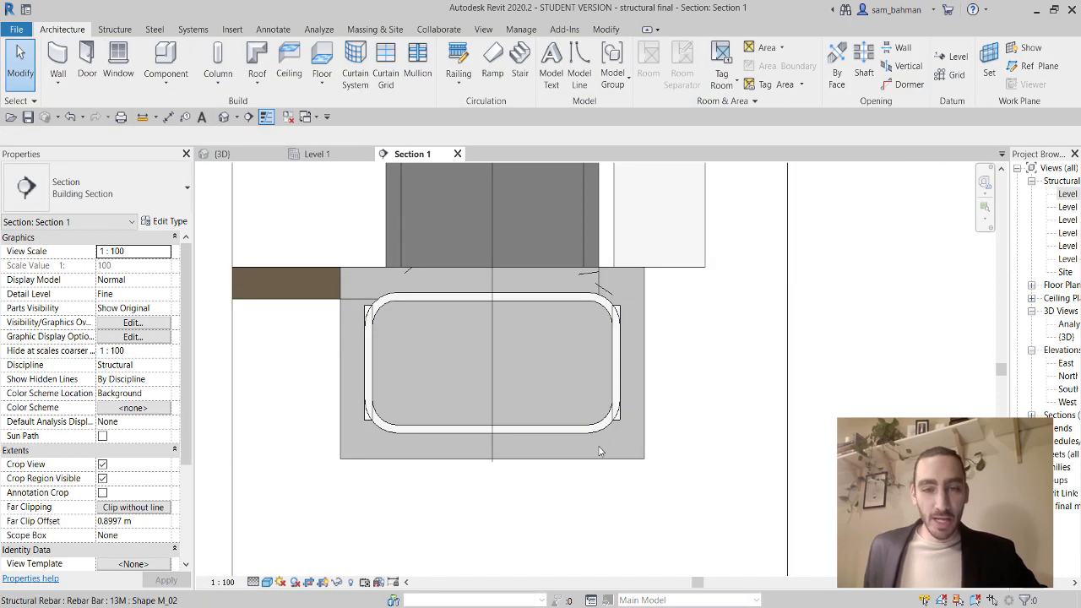
Pull the footing bar's left and right legs inward.
click(577, 438)
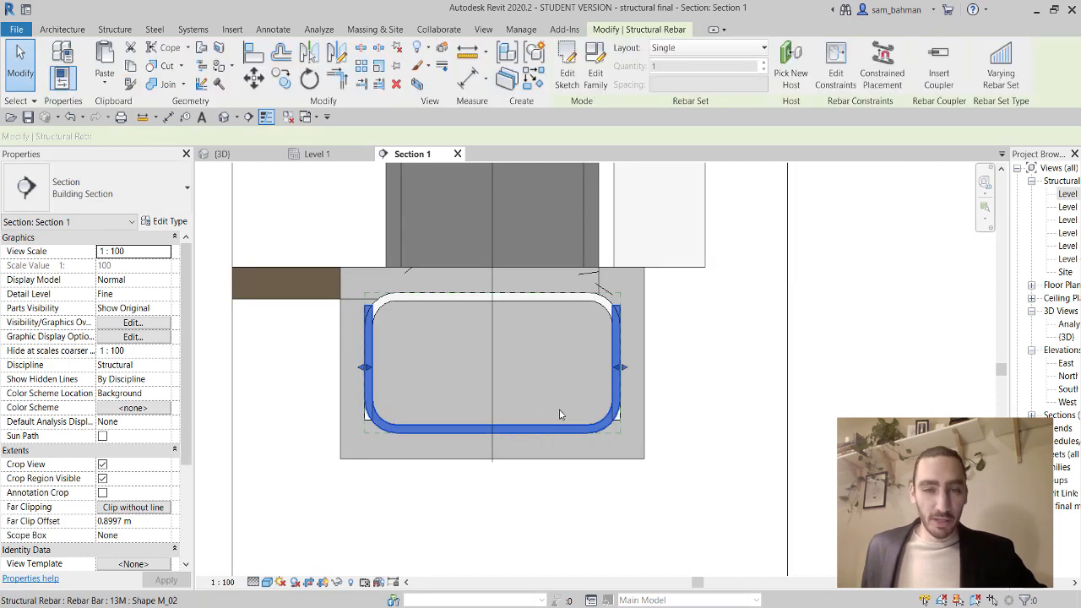
scroll(651, 423, up, 2)
middle_drag(650, 424, 695, 448)
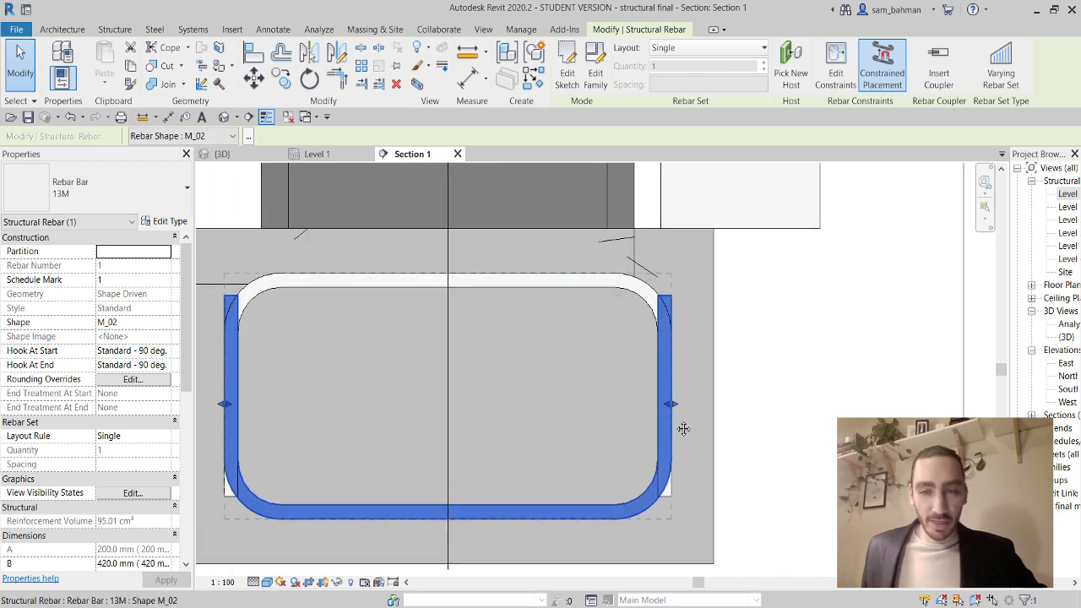
drag(671, 404, 656, 407)
middle_drag(405, 429, 466, 423)
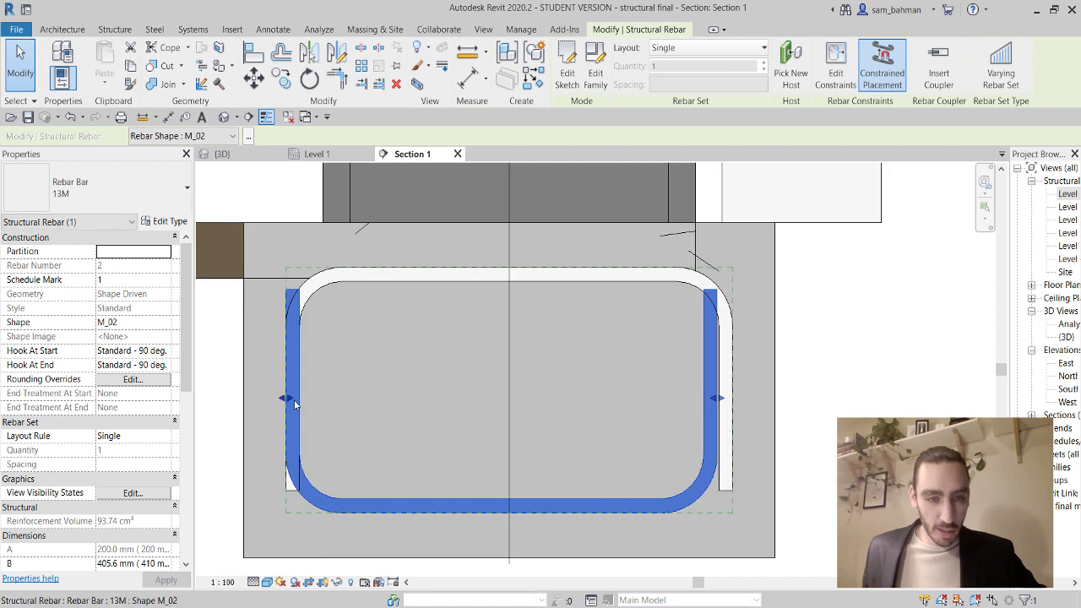
drag(285, 399, 302, 398)
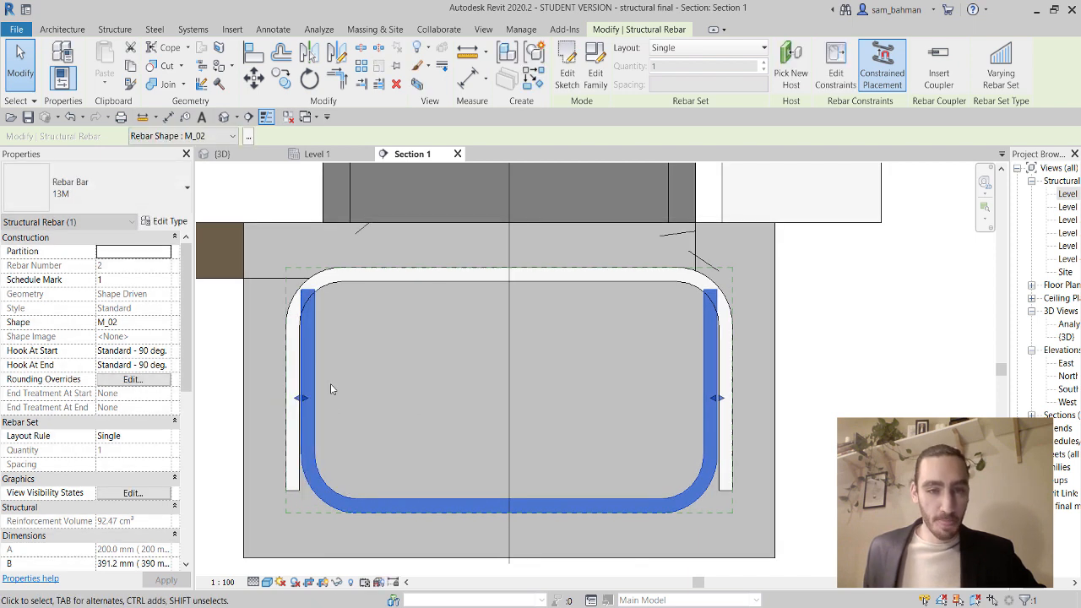
Lay out both footing bars at 100 mm maximum spacing, giving sets of 6 bars.
ctrl+click(363, 282)
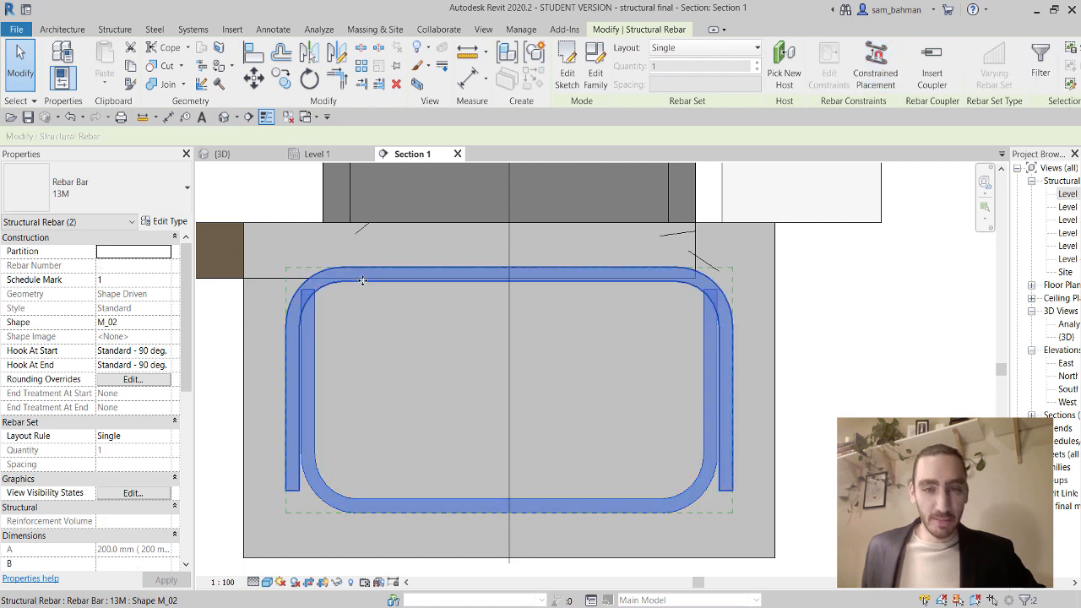
click(708, 51)
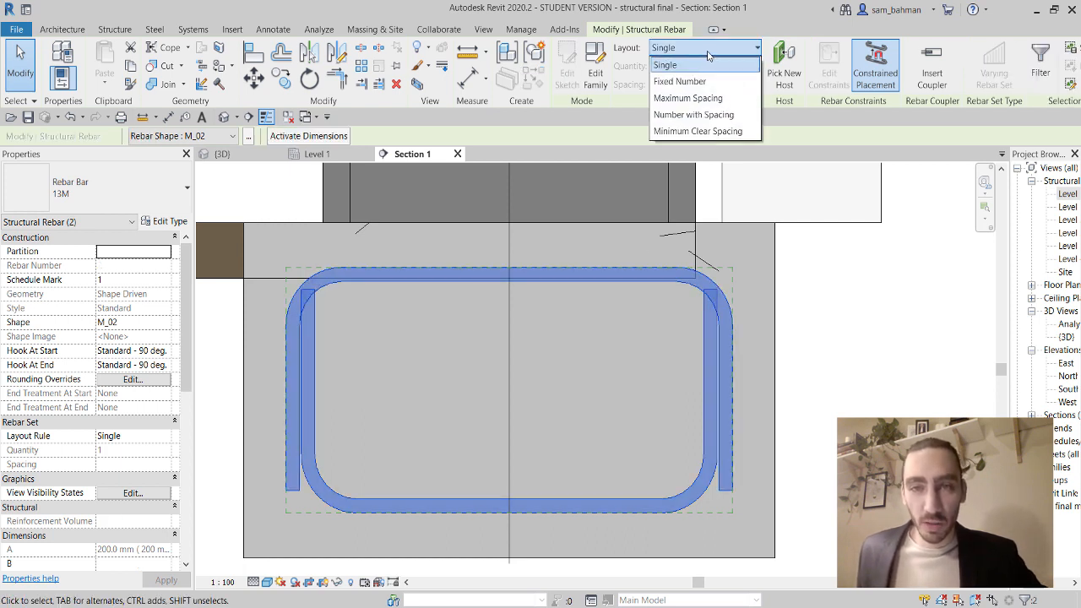
click(702, 102)
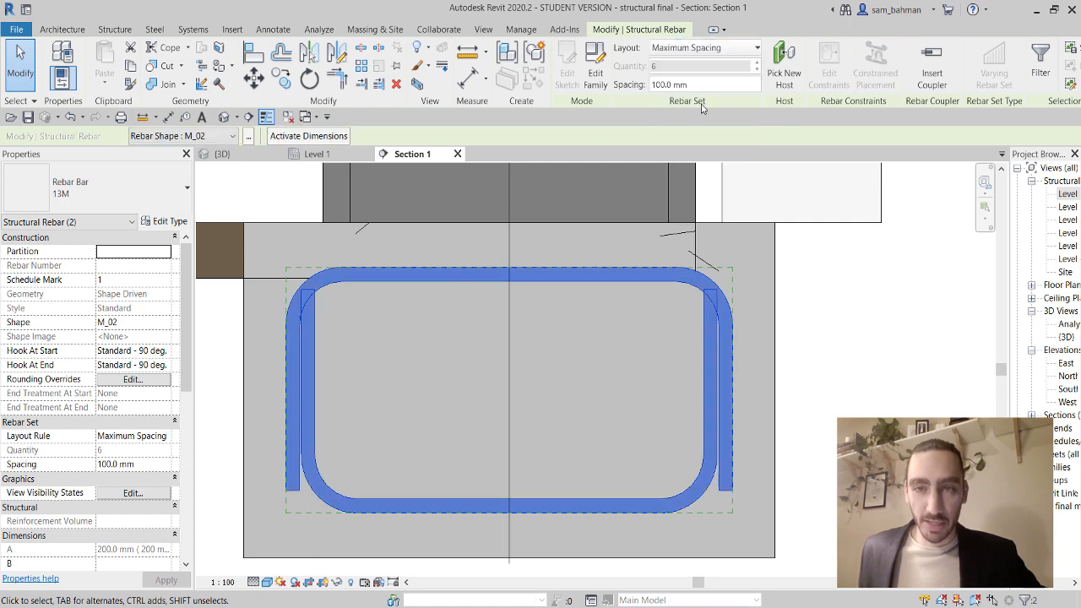
click(847, 372)
scroll(542, 252, down, 2)
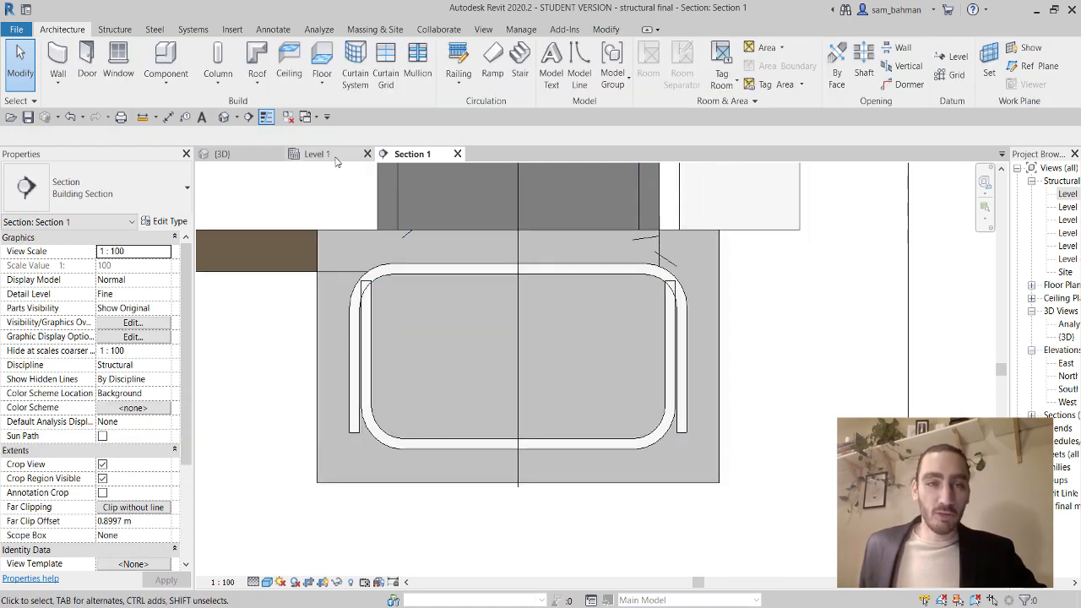
On Level 1, draw a second section vertically through the corner footing and narrow its crop extent.
click(334, 161)
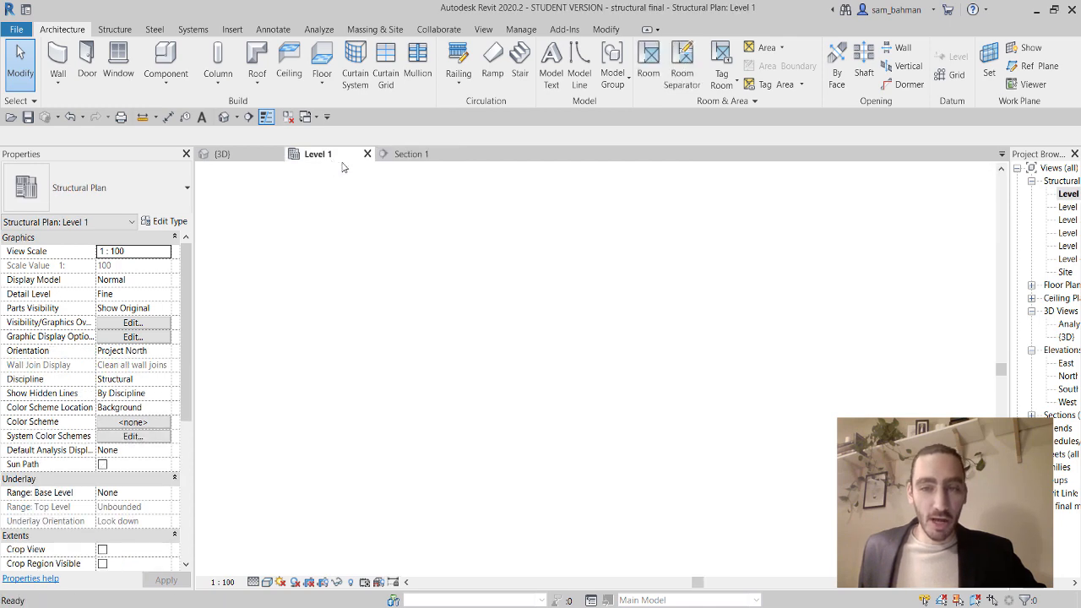
scroll(658, 353, up, 3)
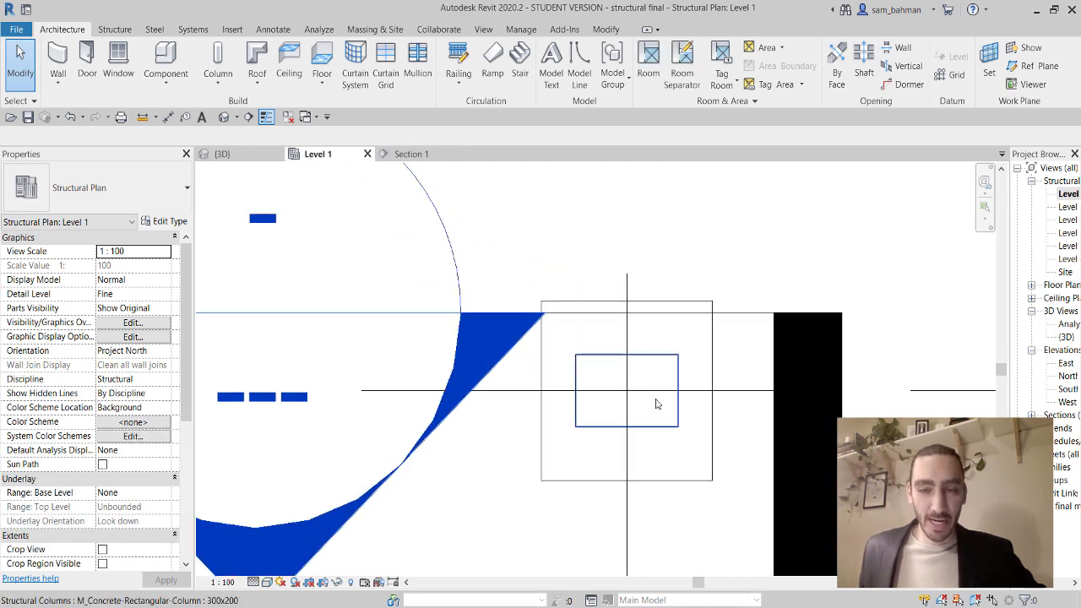
scroll(666, 434, up, 2)
scroll(658, 427, down, 4)
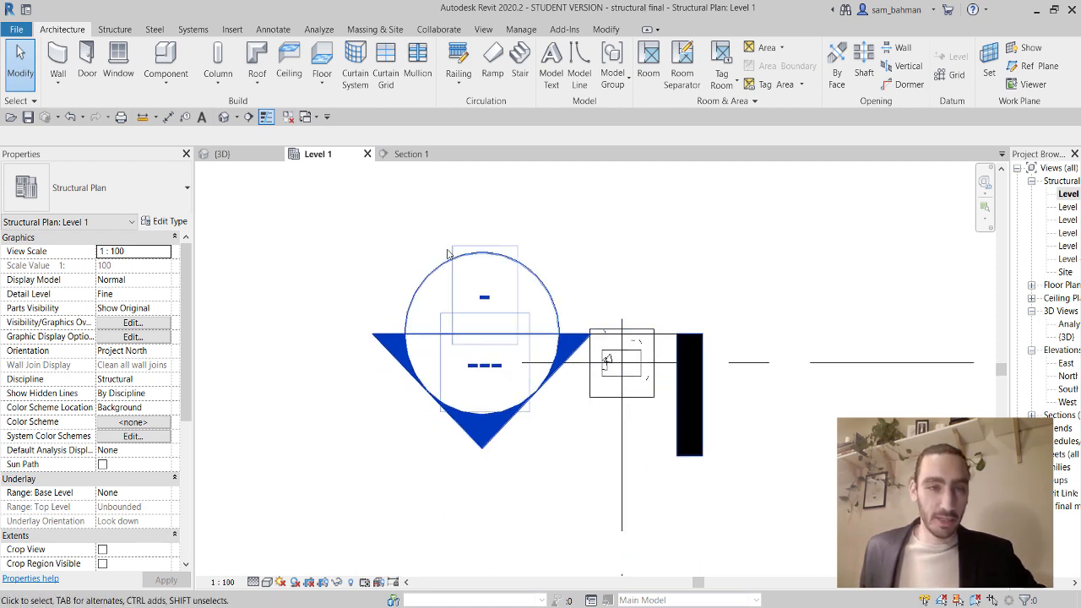
click(248, 117)
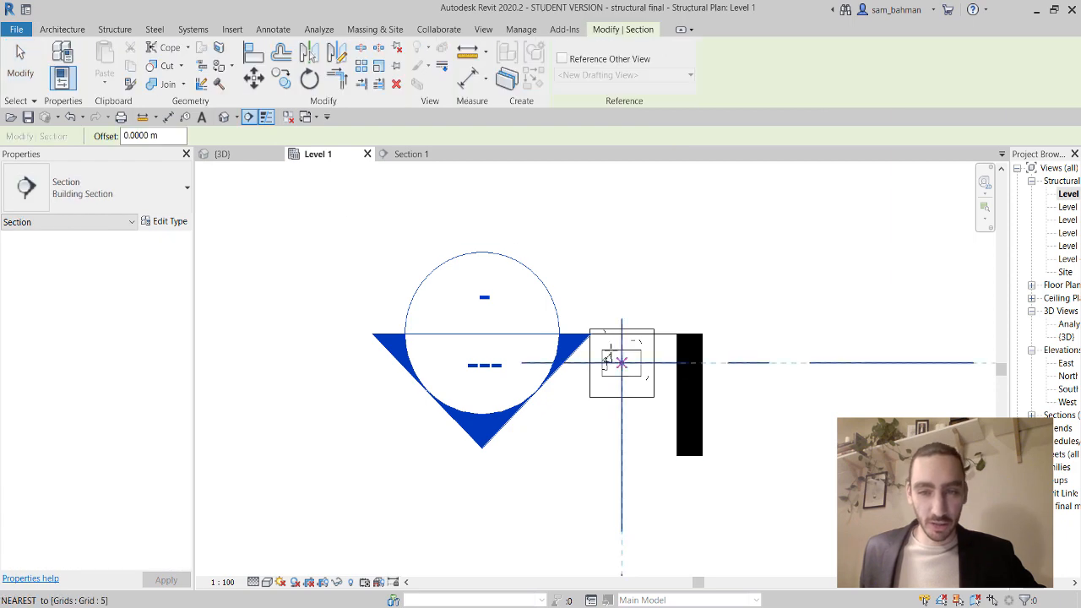
click(594, 283)
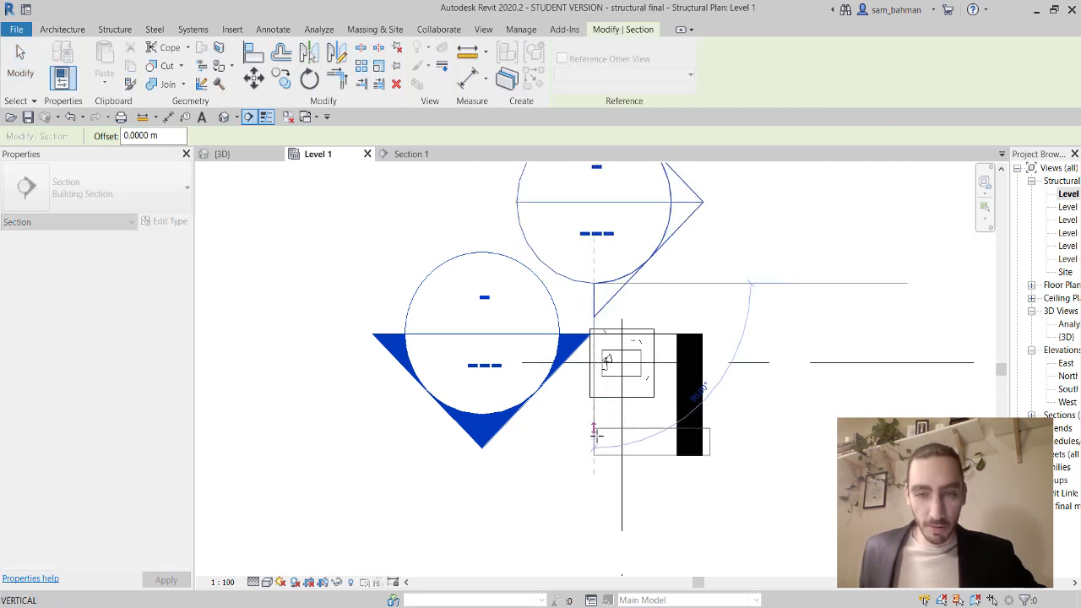
click(608, 446)
key(Escape)
drag(827, 363, 679, 363)
key(Escape)
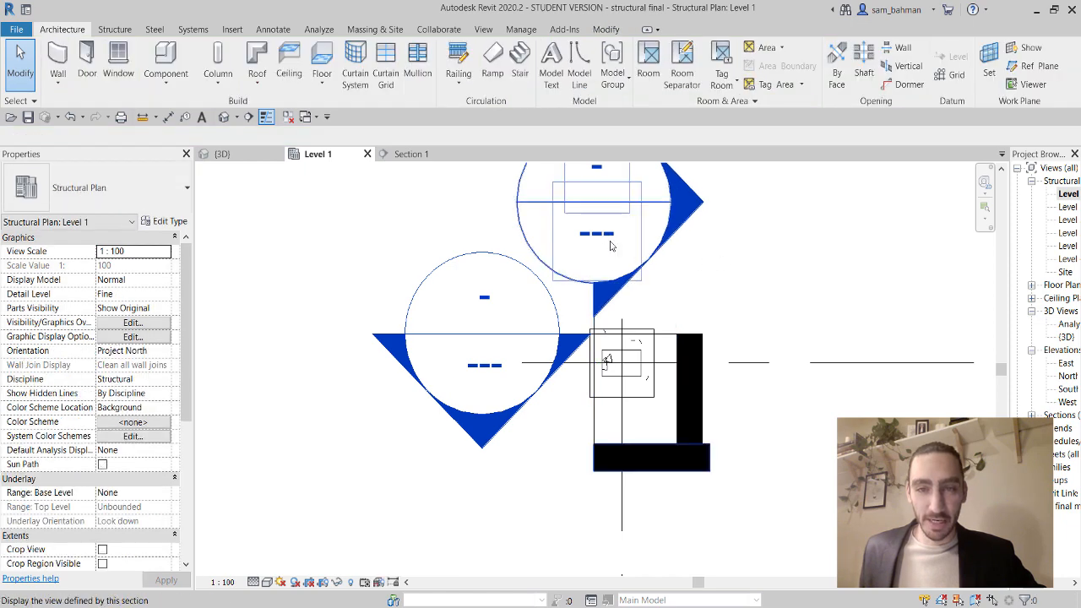
Open Section 2 and extend its crop region below the footing.
double_click(611, 244)
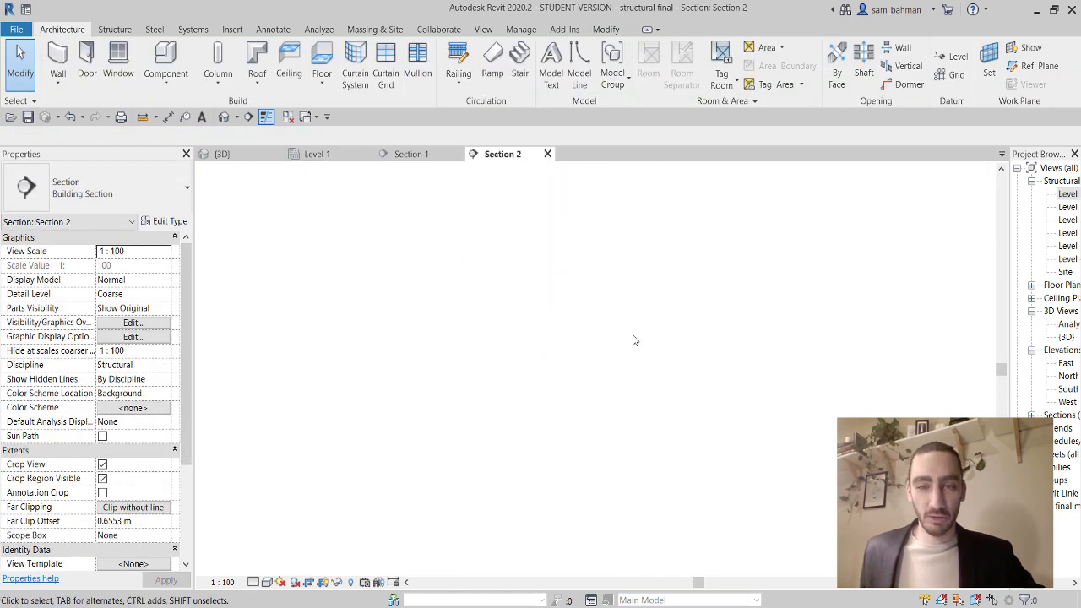
scroll(613, 425, up, 4)
click(604, 438)
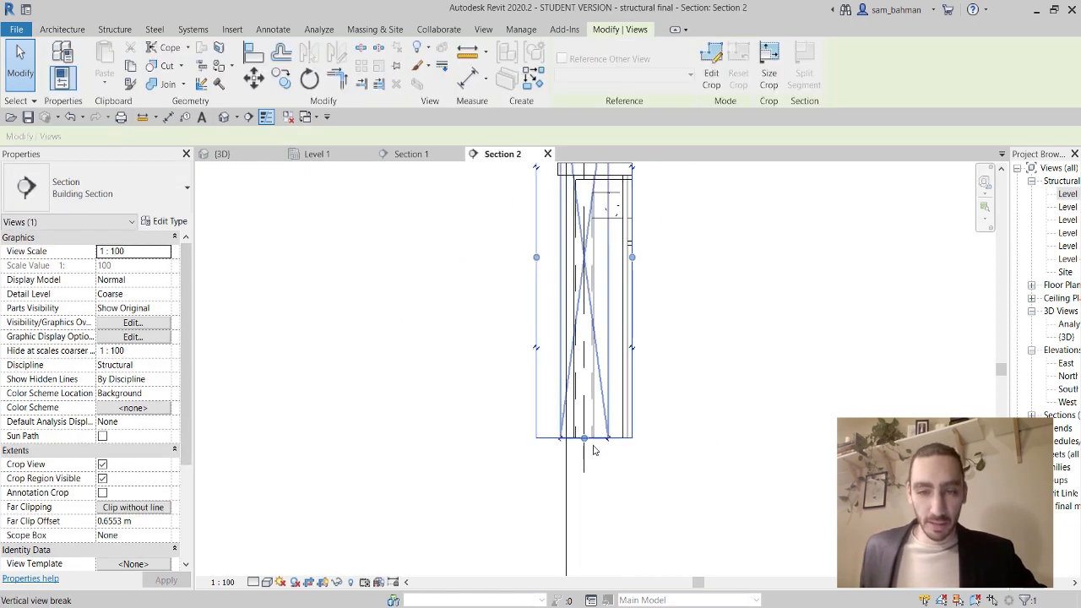
middle_drag(606, 467, 599, 393)
scroll(588, 385, down, 2)
drag(580, 370, 579, 526)
scroll(591, 517, up, 4)
scroll(581, 409, up, 2)
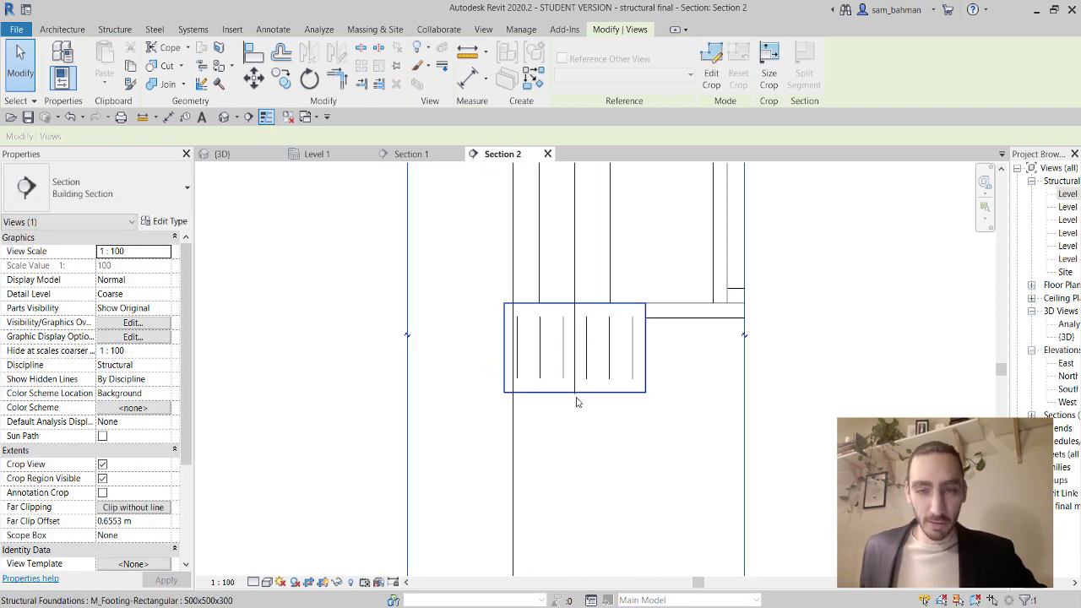
Set Section 2 to Fine detail and Consistent Colors, then select the footing.
click(252, 582)
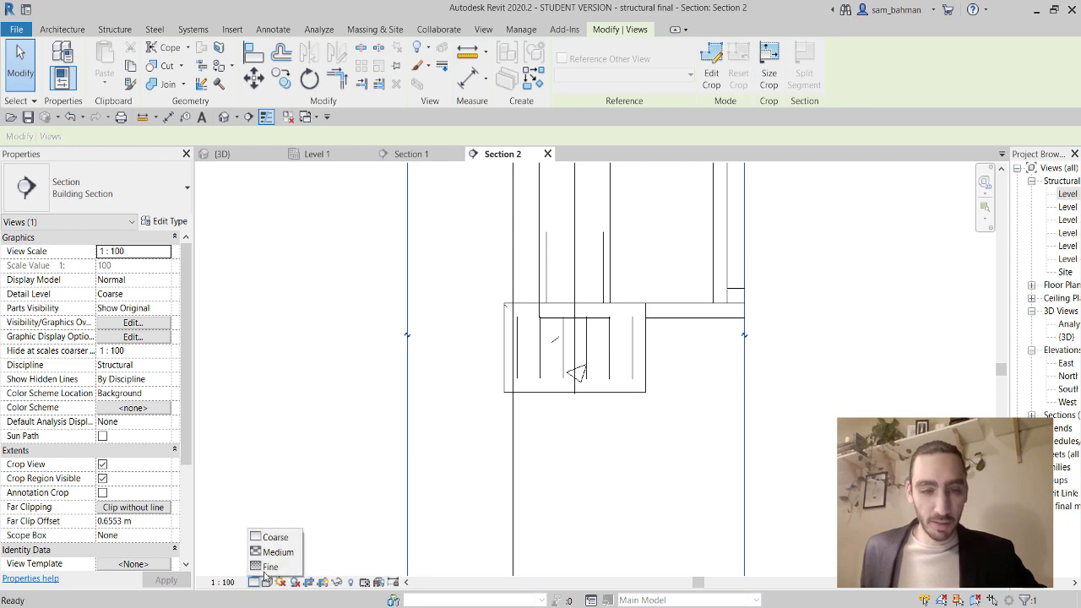
click(275, 564)
click(267, 583)
click(310, 538)
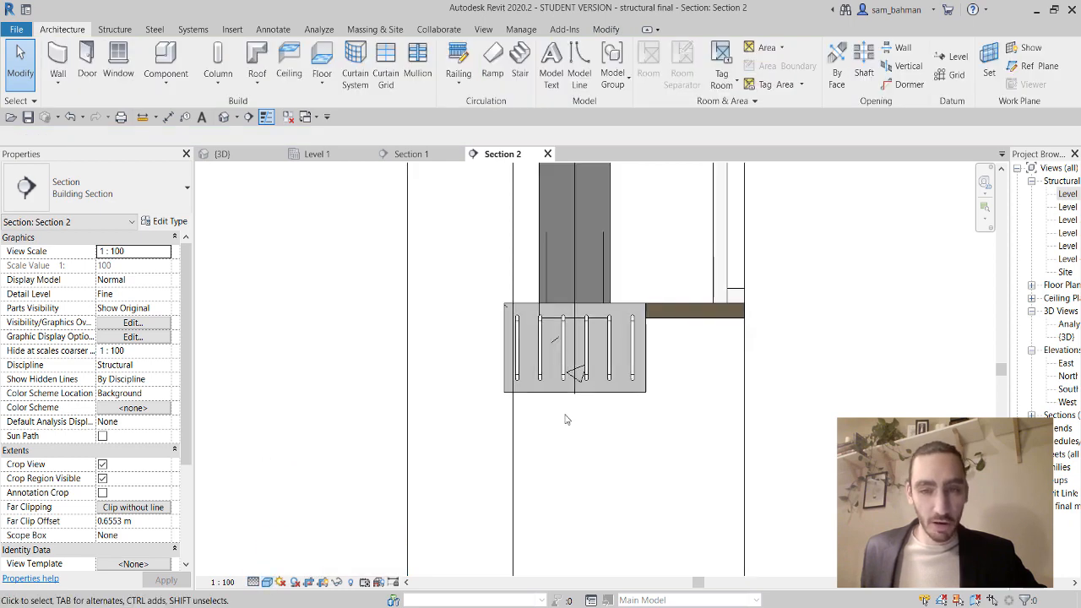
click(640, 390)
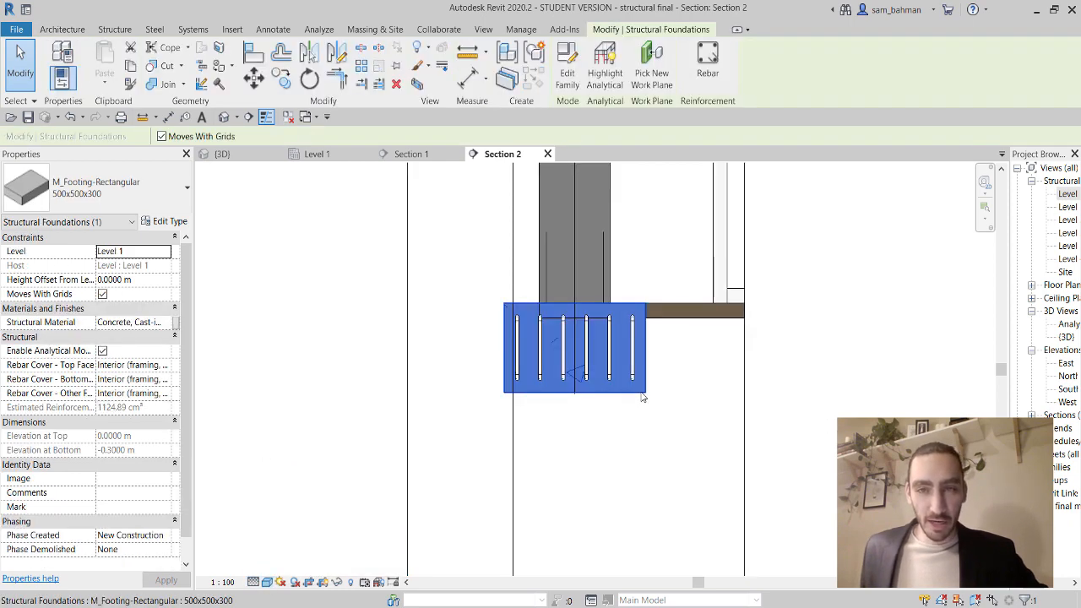
Place a closed rebar bar in the footing in Section 2.
click(706, 56)
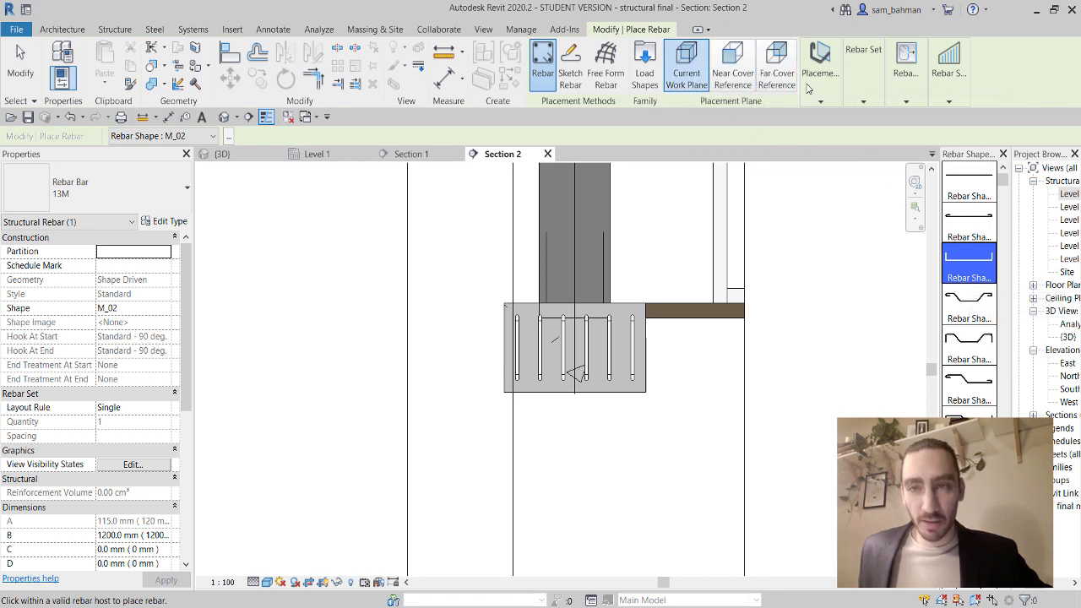
mouse_move(821, 67)
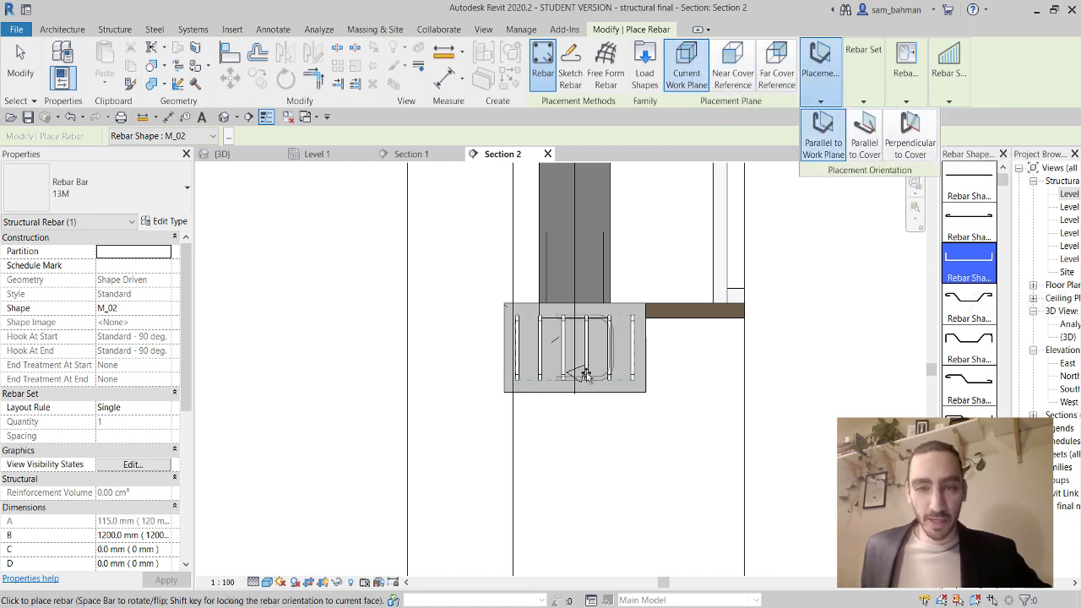
scroll(578, 373, up, 2)
scroll(577, 372, up, 3)
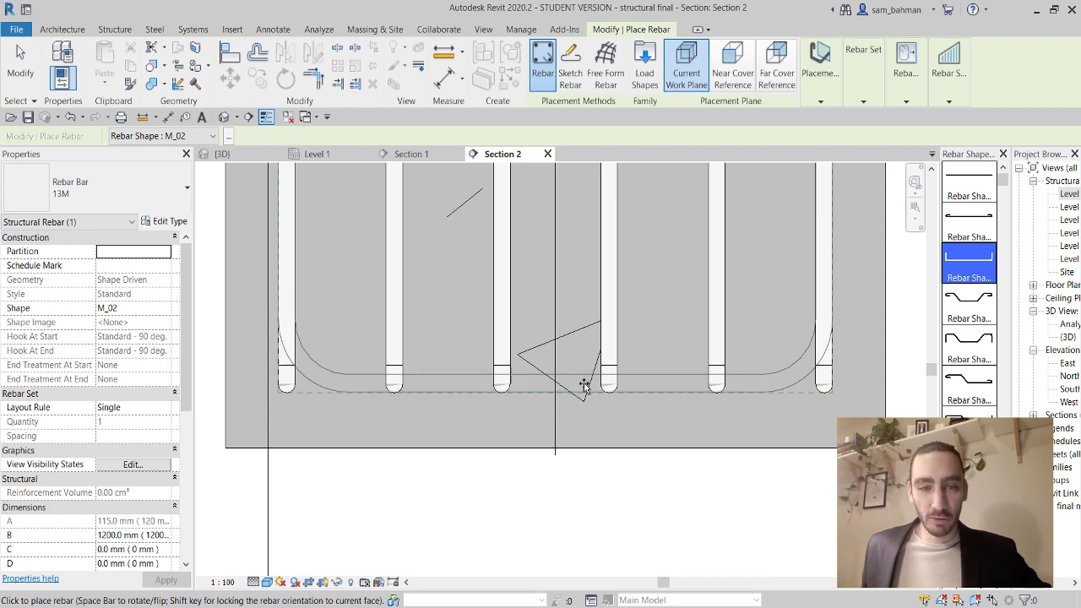
scroll(584, 385, down, 4)
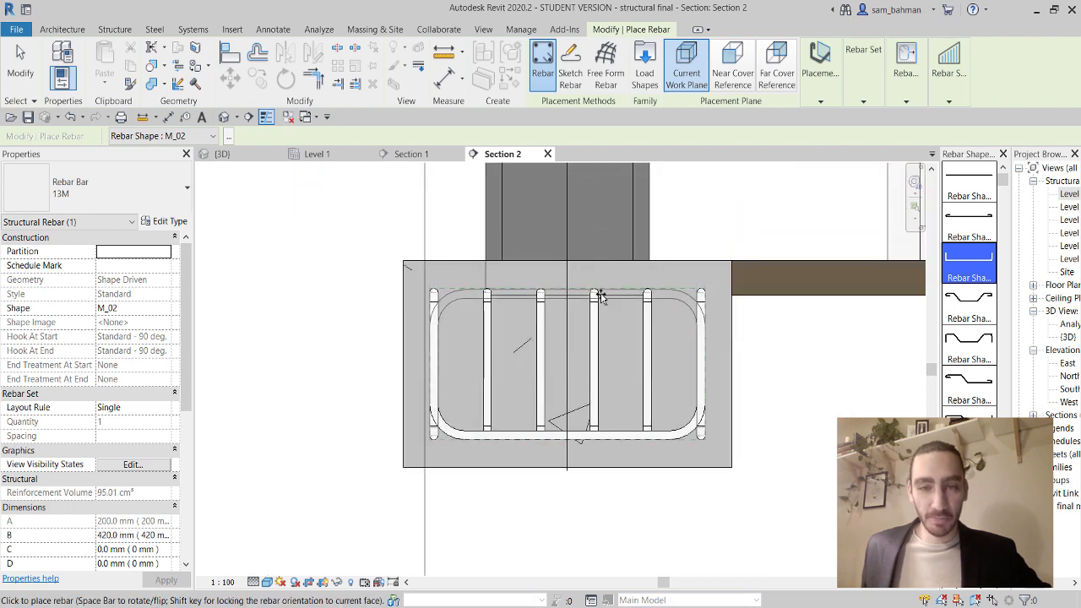
click(669, 305)
key(Escape)
Nudge the top bar down and the bottom bar up with the arrow keys to align them.
click(665, 298)
scroll(570, 309, up, 3)
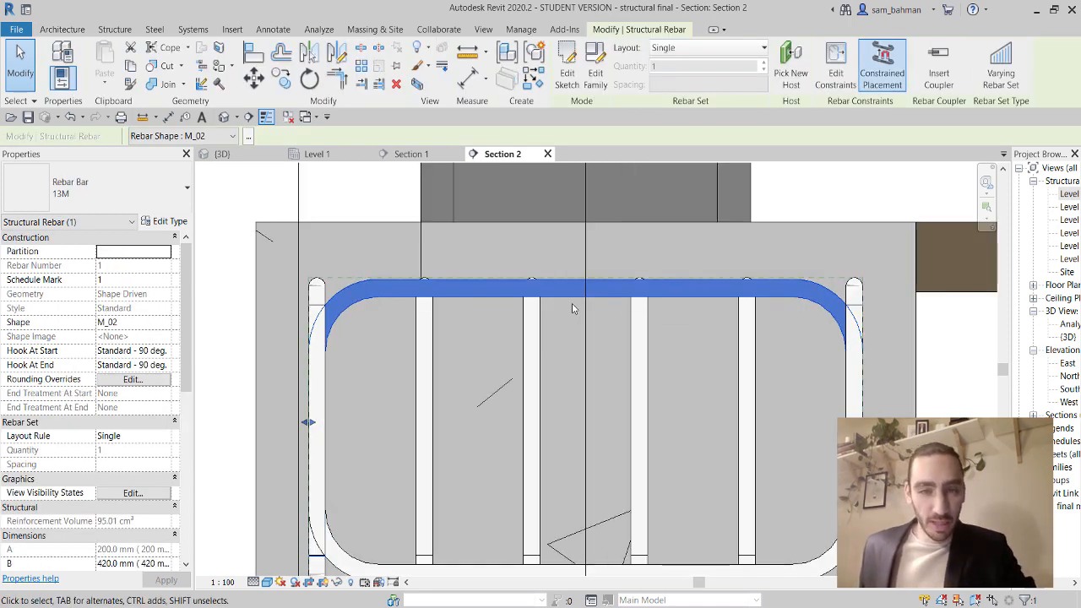
key(Down)
key(Down)
key(Down)
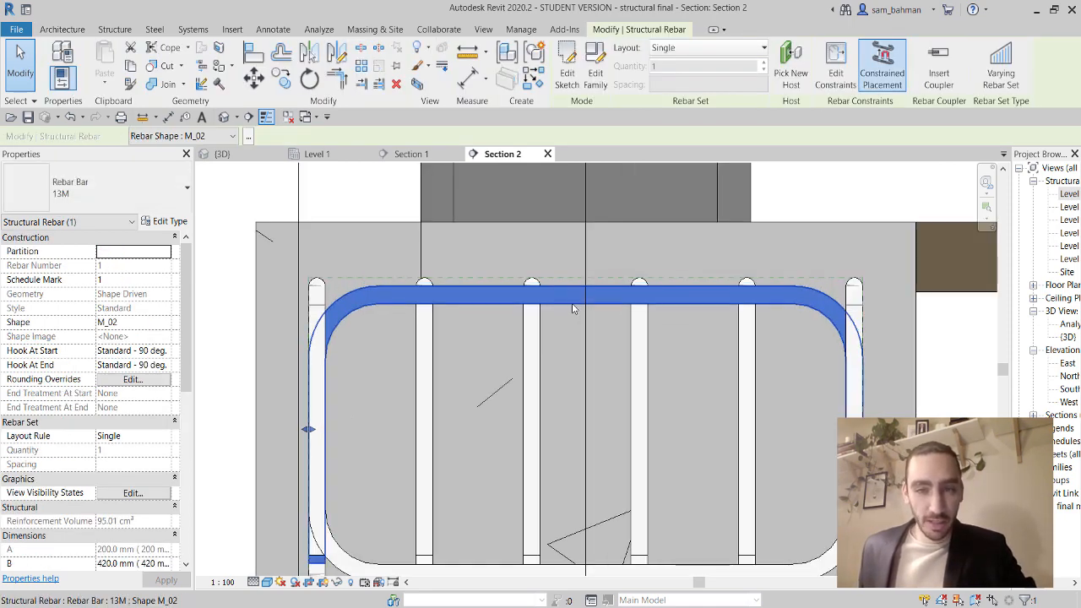
key(Down)
key(Down)
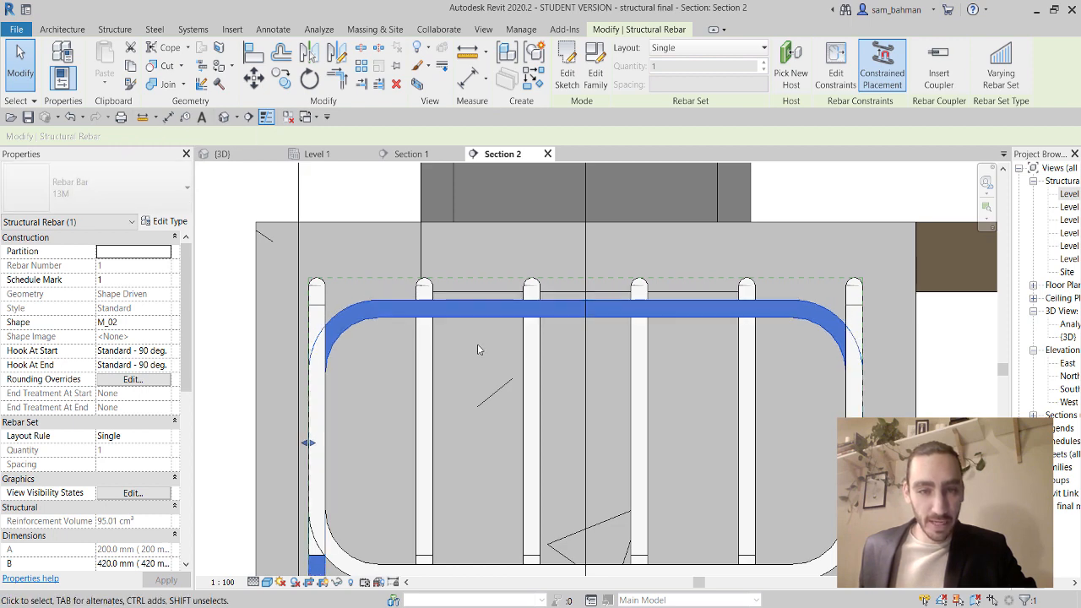
key(Up)
key(Up)
scroll(478, 349, down, 2)
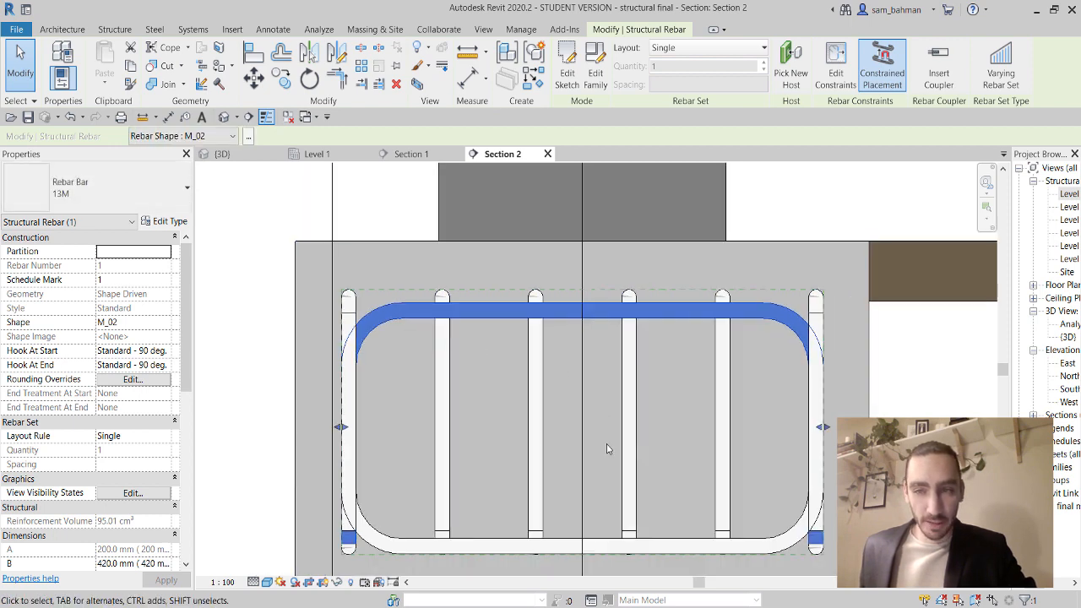
middle_drag(591, 558, 583, 422)
click(580, 416)
key(Up)
key(Up)
key(Up)
key(Up)
key(Up)
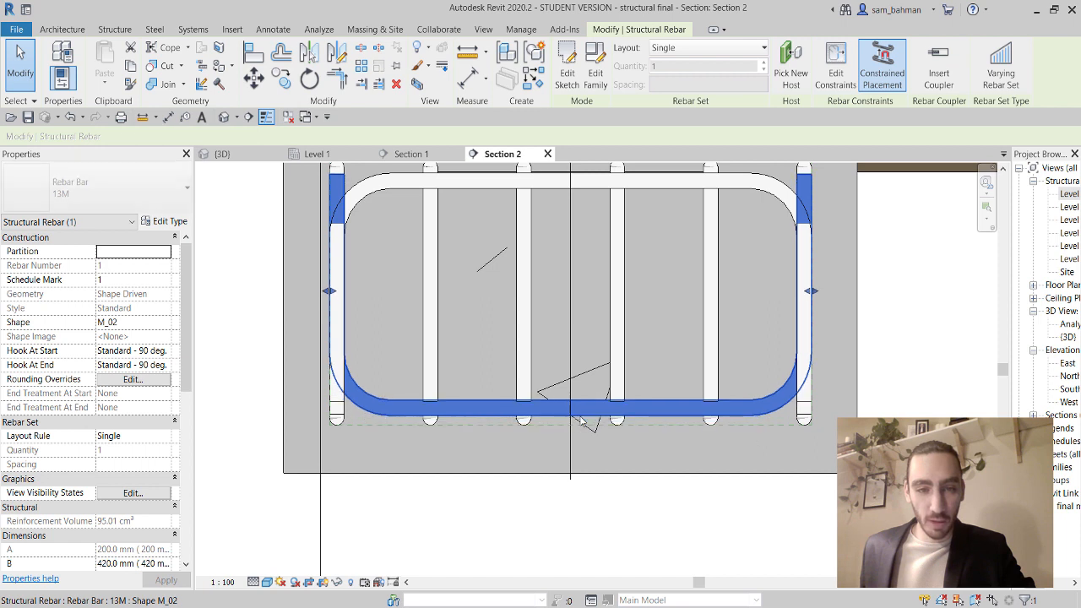
key(Up)
key(Up)
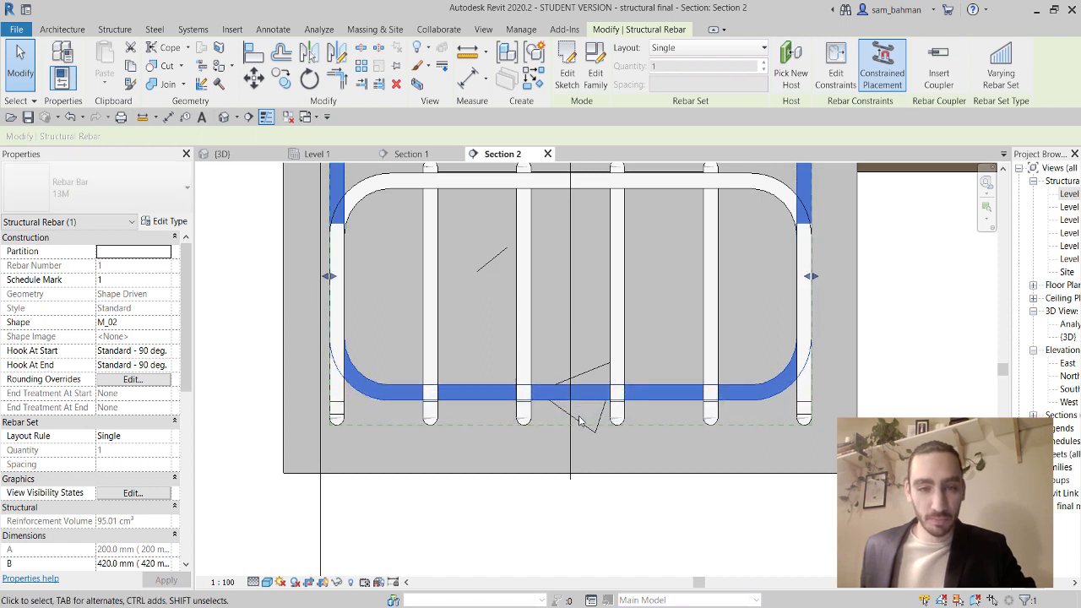
scroll(625, 285, down, 1)
middle_drag(626, 285, 622, 329)
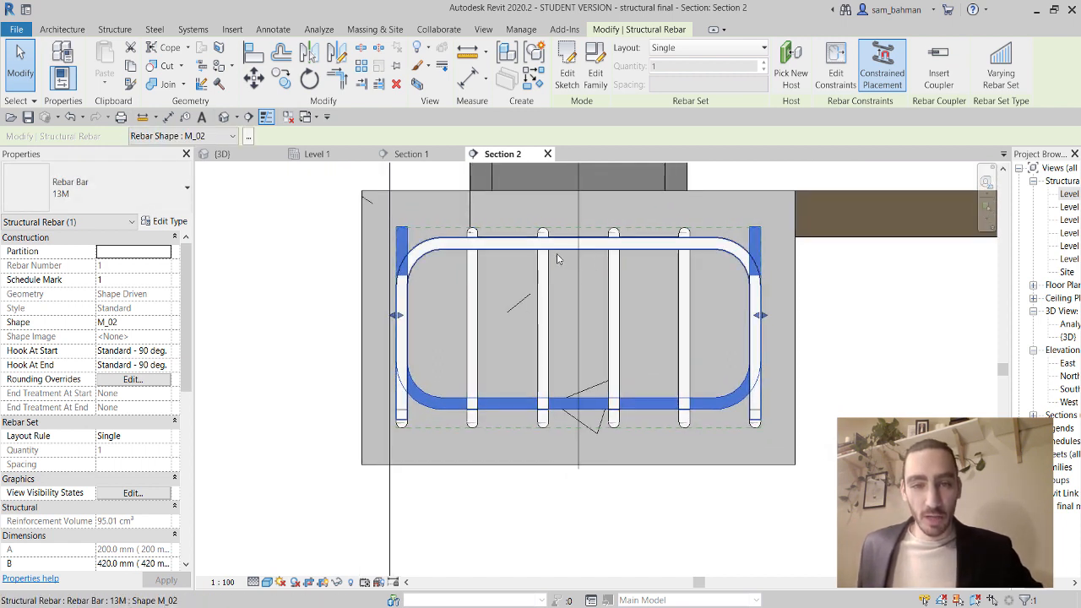
Lay out the top and bottom bars at 100 mm maximum spacing (6 bars), then open the 3D view.
ctrl+click(526, 245)
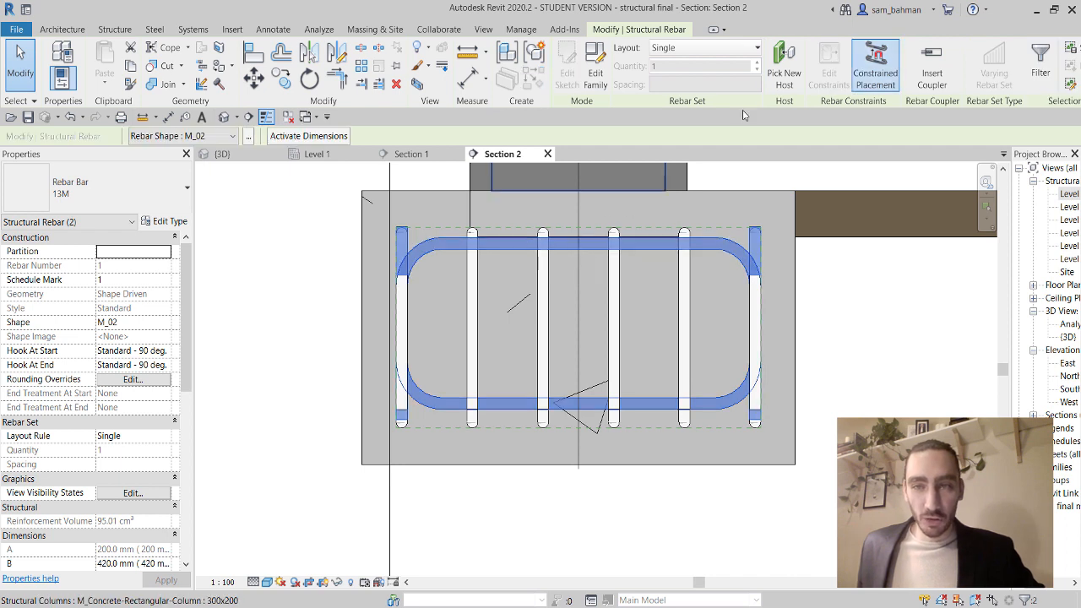
click(716, 49)
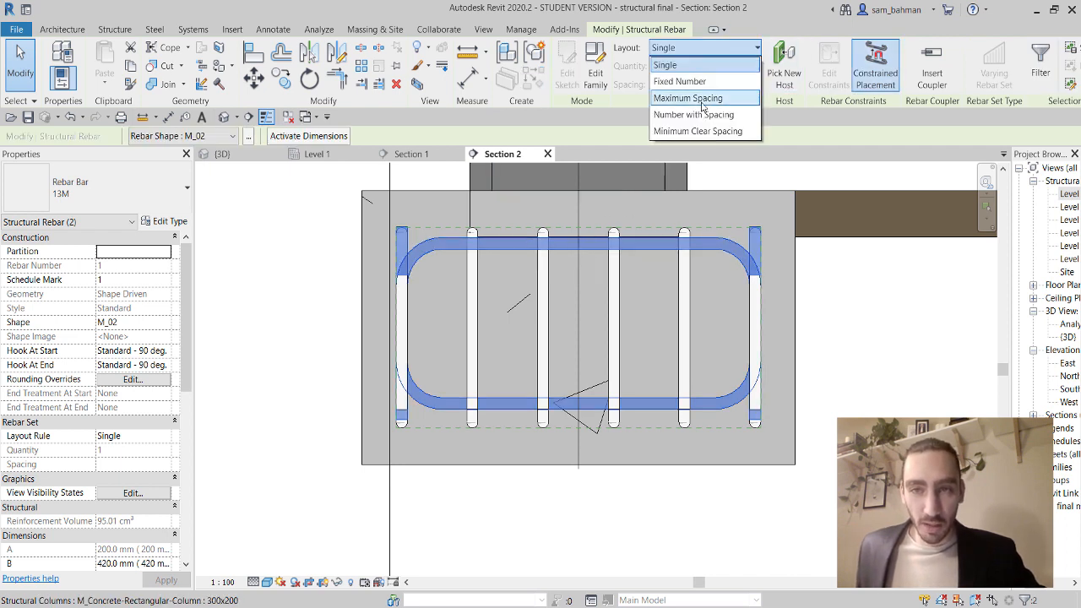
click(688, 98)
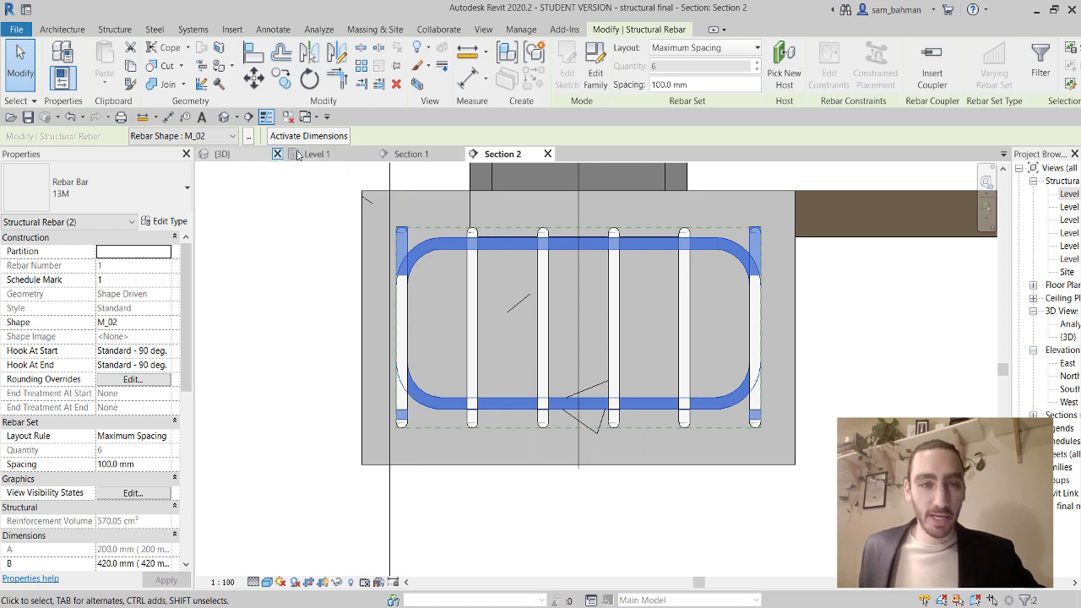
click(240, 157)
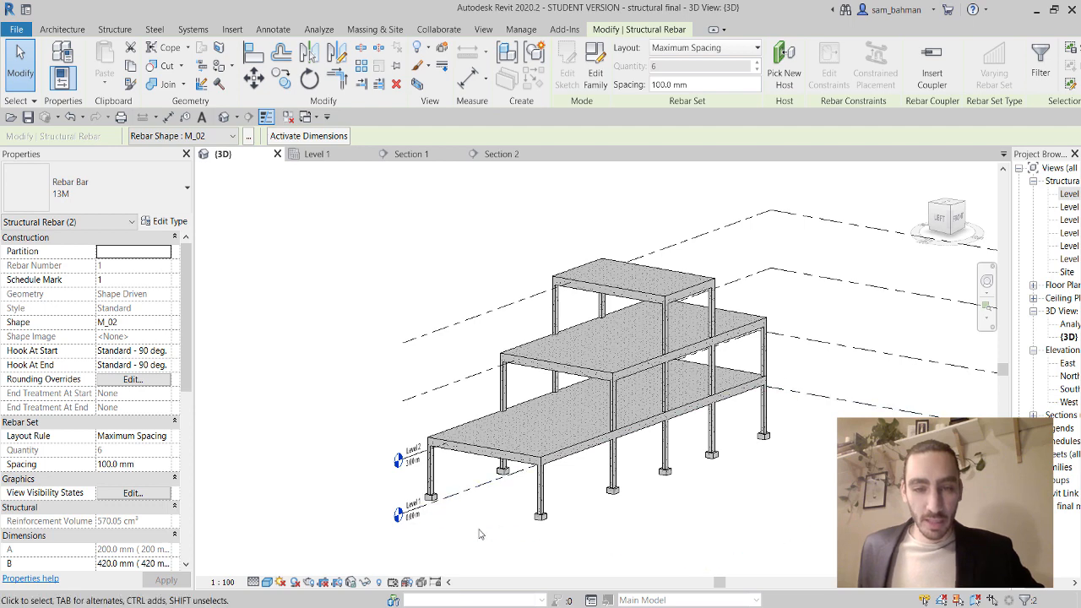
Switch the 3D view to the Wireframe visual style.
scroll(479, 534, up, 3)
middle_drag(441, 526, 490, 484)
scroll(564, 436, down, 2)
middle_drag(774, 460, 670, 463)
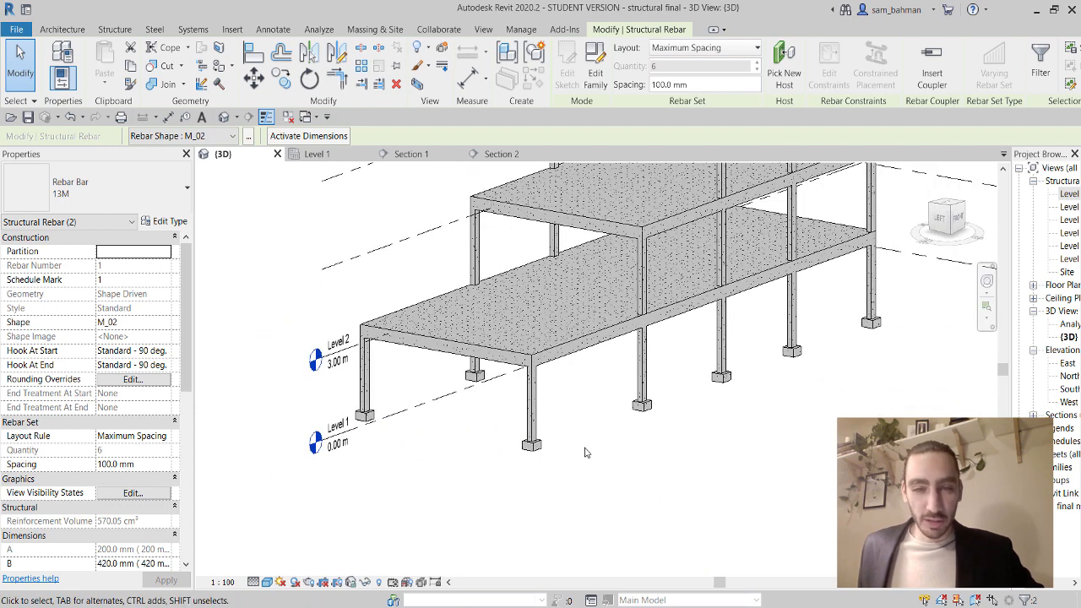
click(267, 583)
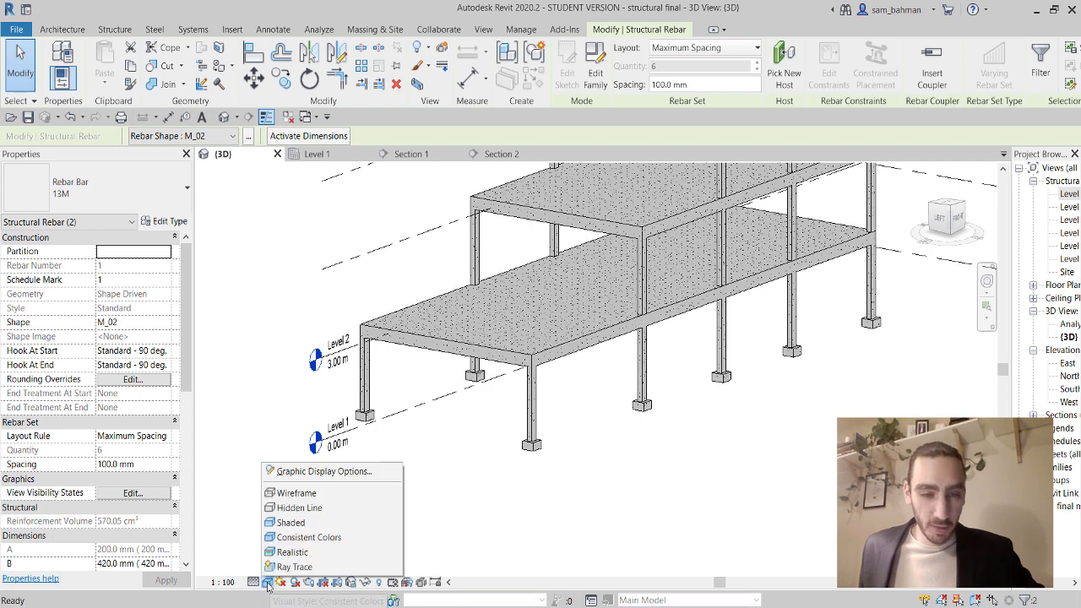
click(297, 493)
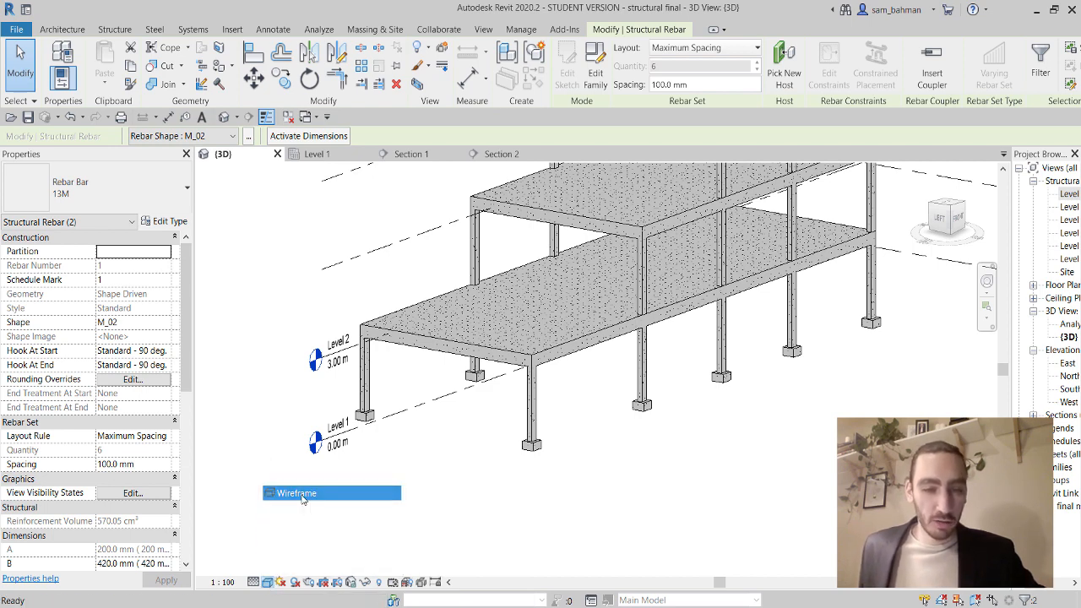
Zoom to the footing's rebar cage and window-select the rebar, columns and footing around it.
scroll(351, 474, up, 6)
scroll(345, 499, up, 8)
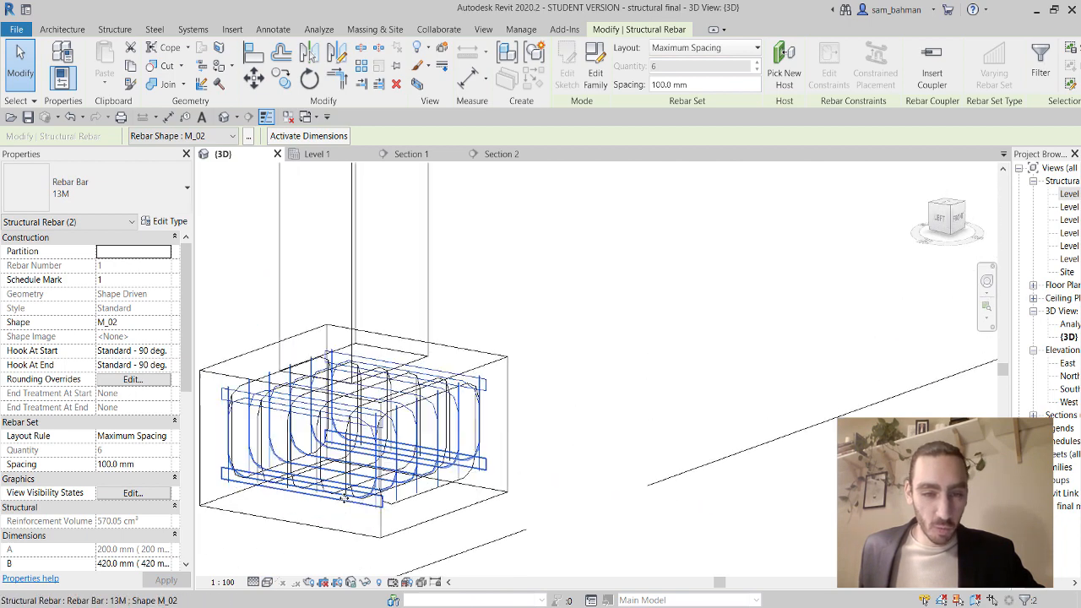
middle_drag(523, 508, 610, 466)
scroll(611, 463, down, 2)
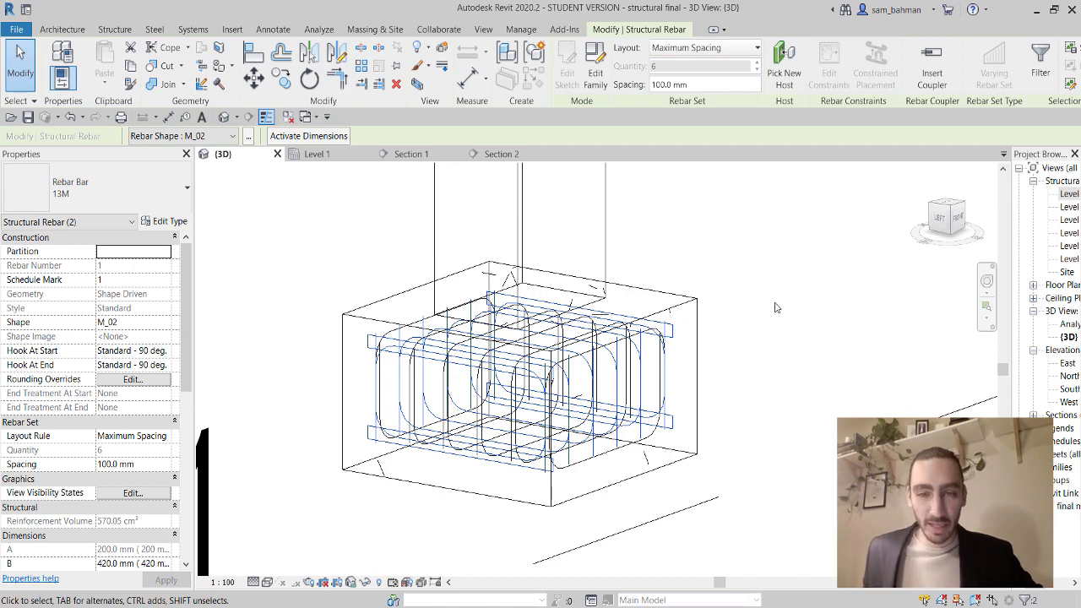
scroll(625, 338, up, 5)
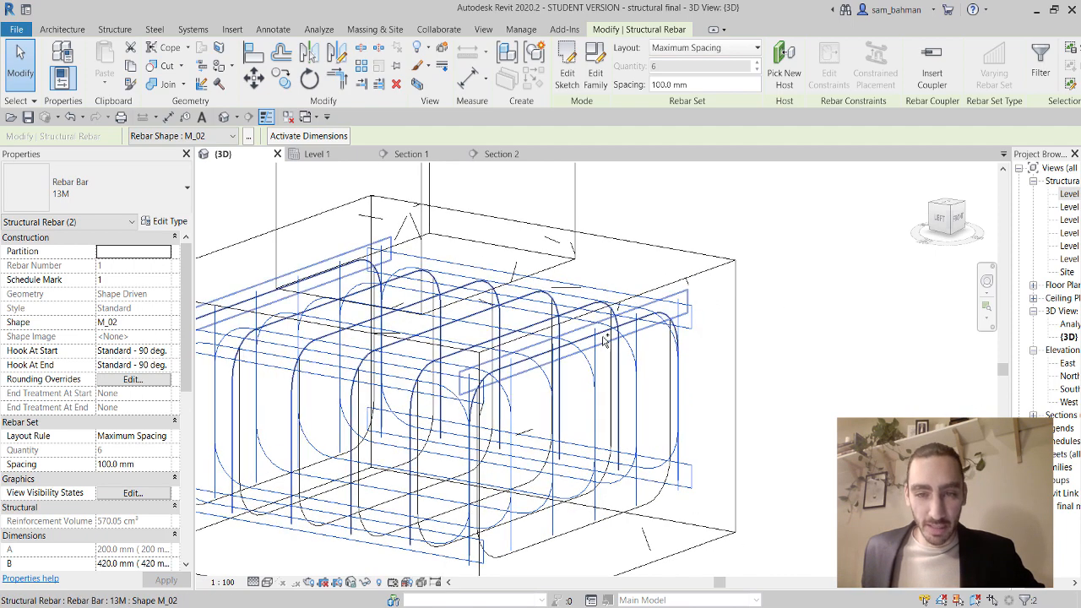
ctrl+click(612, 356)
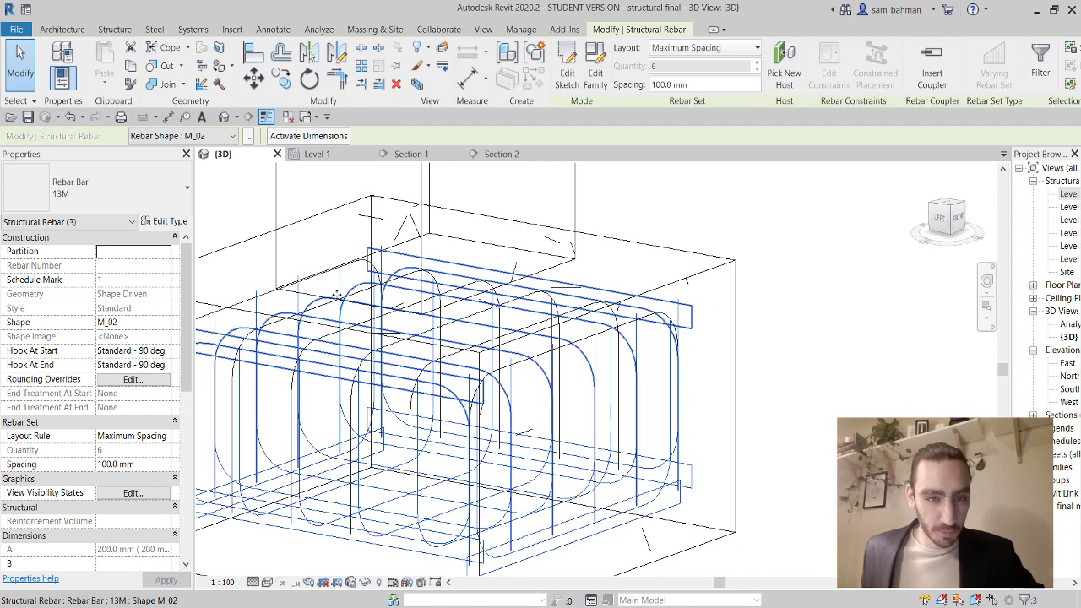
scroll(363, 288, down, 5)
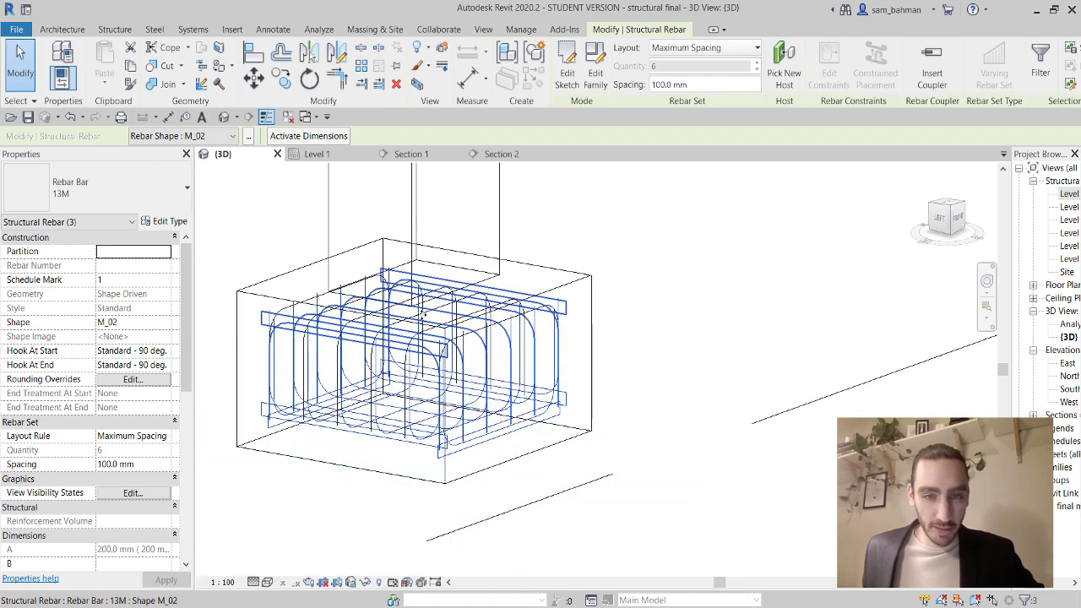
scroll(424, 318, down, 3)
drag(578, 480, 318, 264)
Filter the crossing selection so only Structural Rebar stays selected.
click(625, 68)
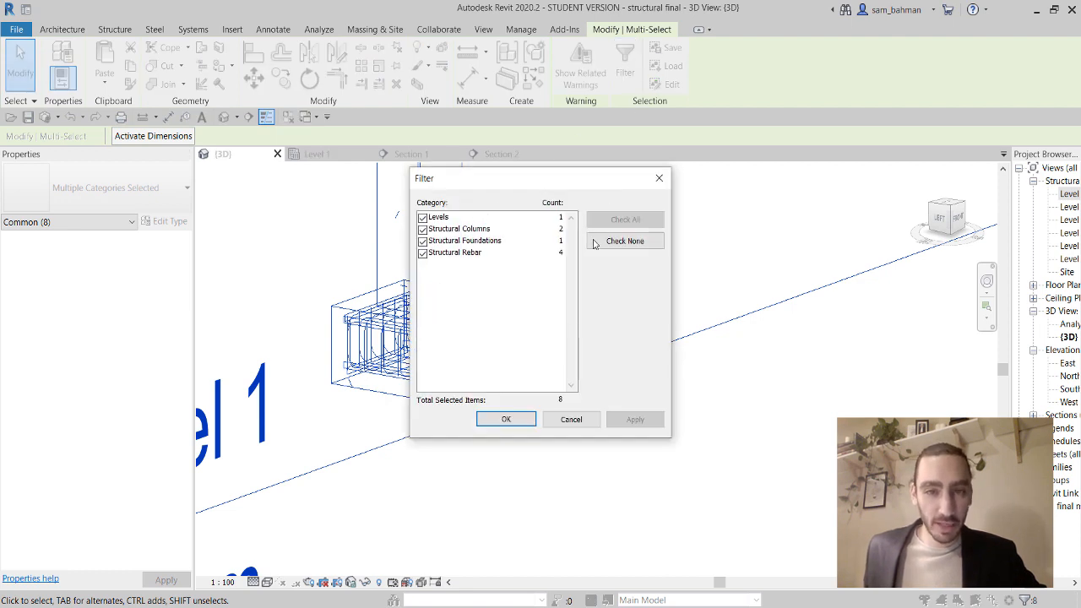
click(644, 242)
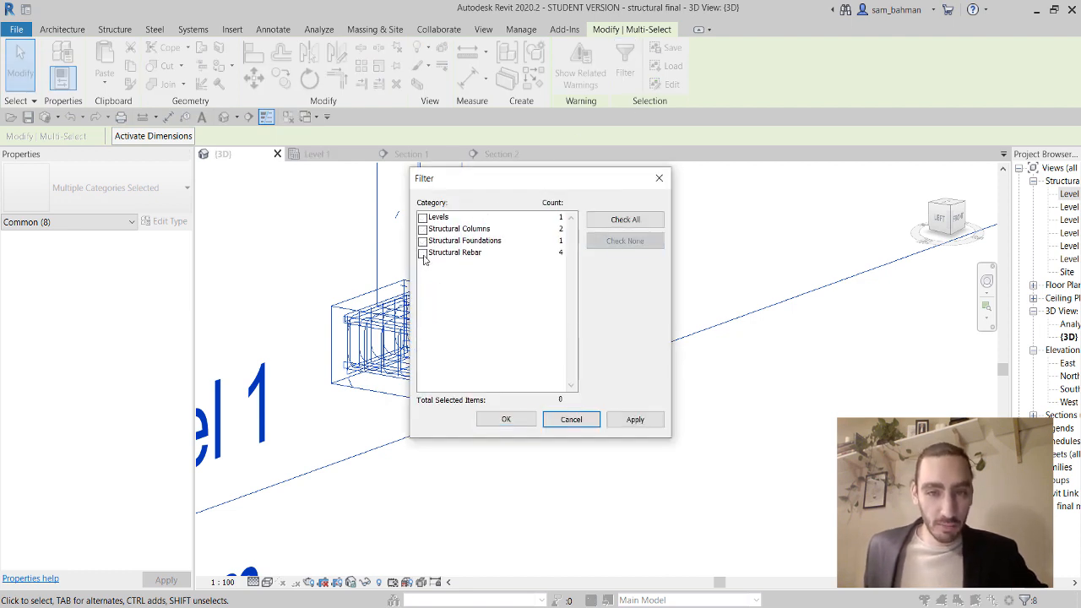
click(423, 253)
click(506, 419)
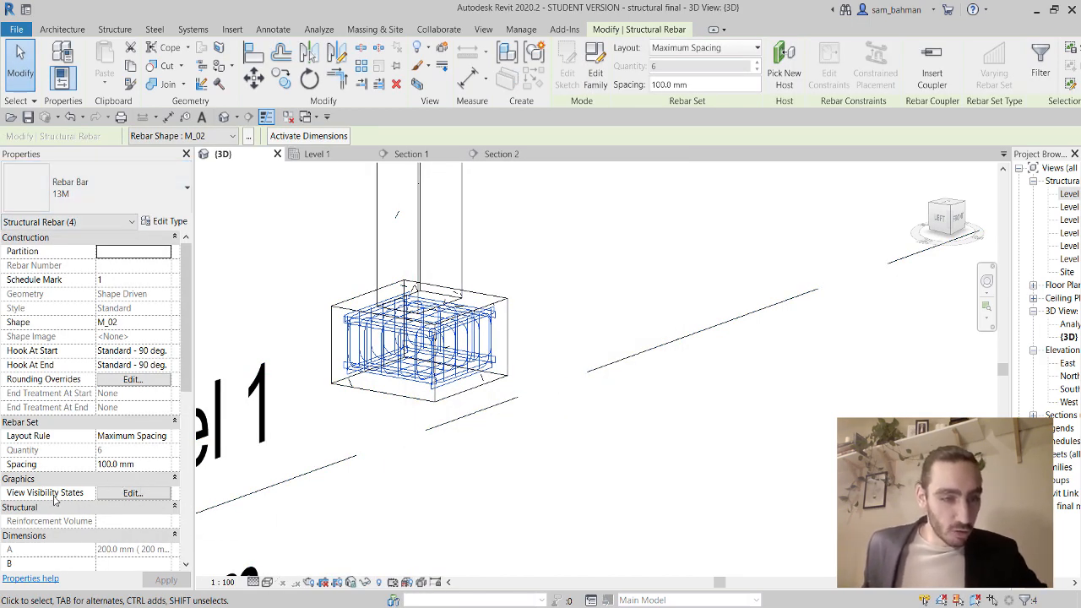
Set the selected rebar to View unobscured and View as solid in the {3D} view.
click(133, 492)
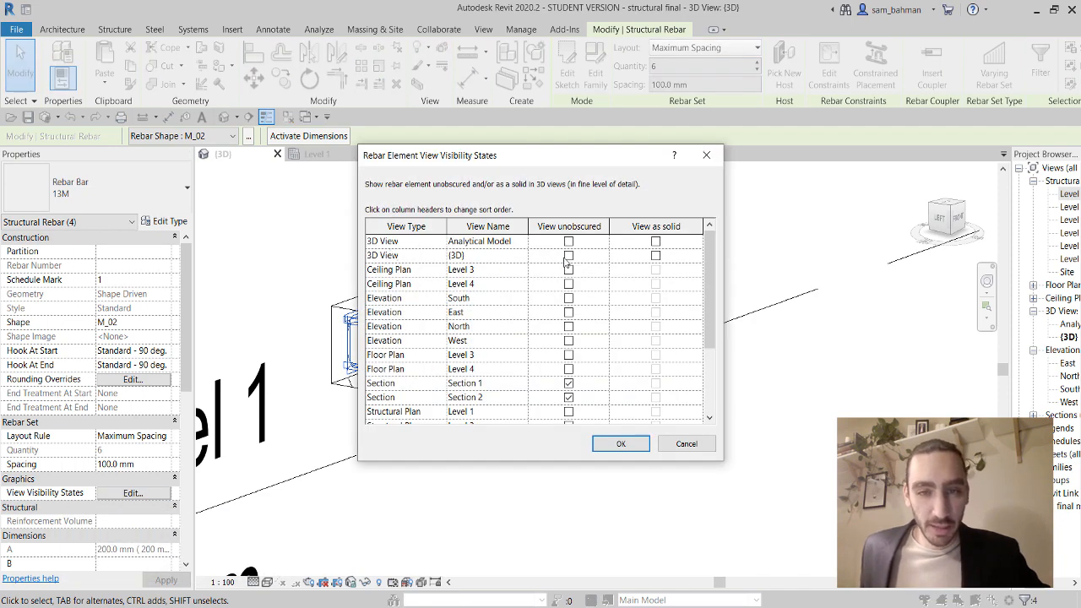
click(567, 259)
click(655, 256)
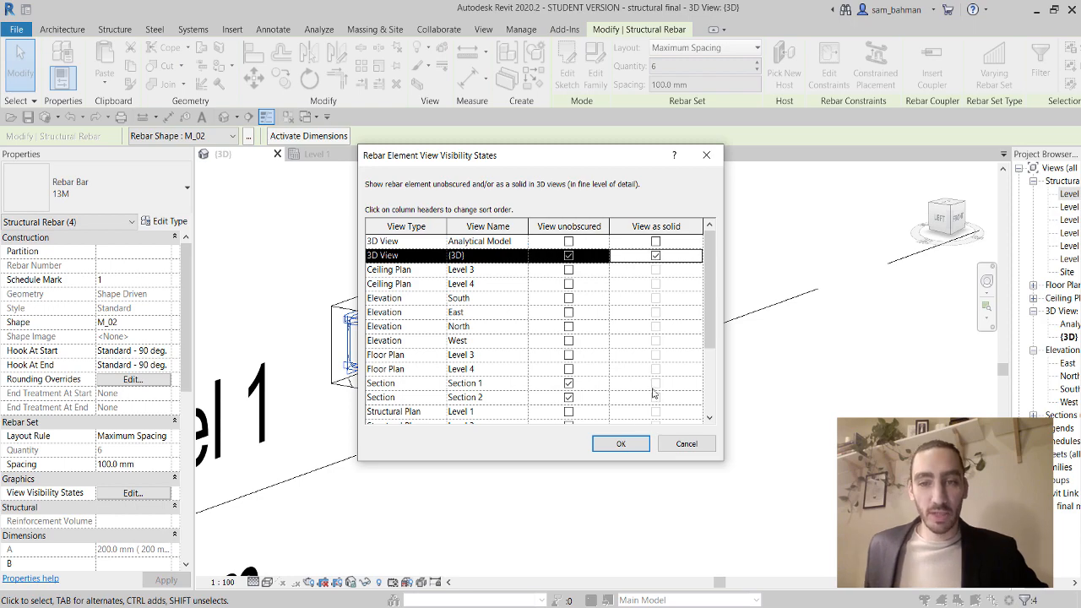
click(621, 444)
Clear the selection and shade the 3D view with Consistent Colors.
key(Escape)
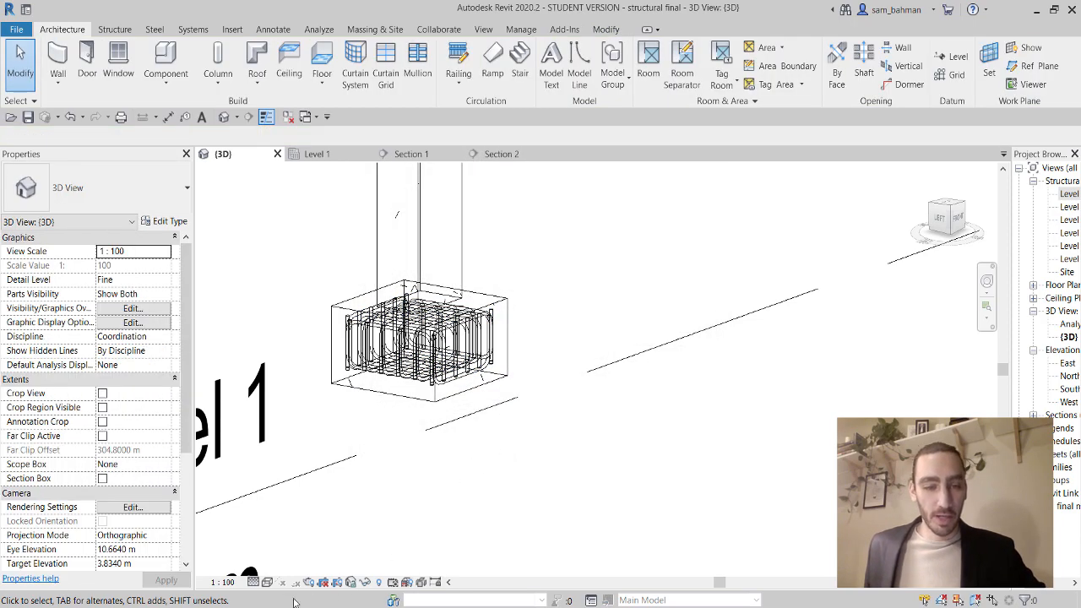
click(267, 582)
click(309, 541)
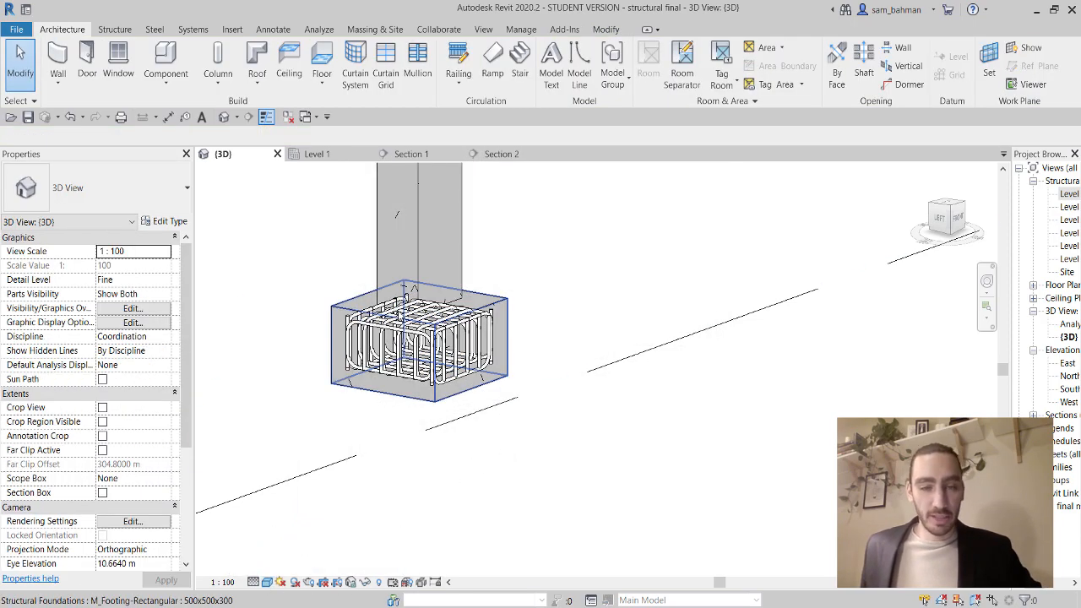
scroll(522, 439, up, 3)
scroll(614, 496, down, 1)
Orbit around the footing to inspect its rebar cage, then select one rebar set.
shift+middle_drag(614, 497, 574, 472)
middle_drag(524, 389, 649, 556)
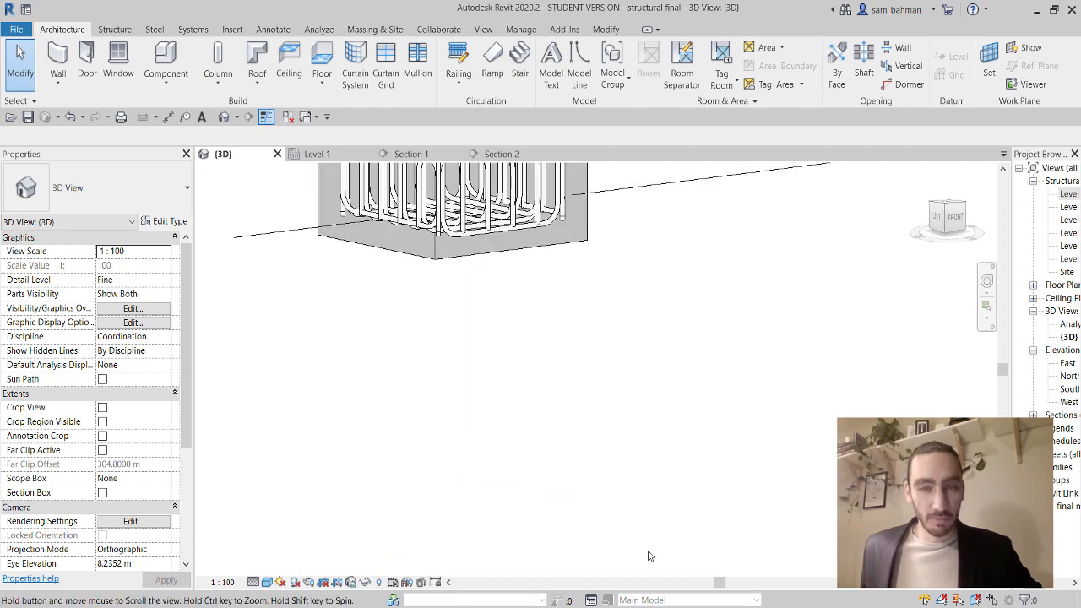
middle_drag(533, 413, 561, 540)
click(525, 385)
shift+middle_drag(526, 385, 662, 484)
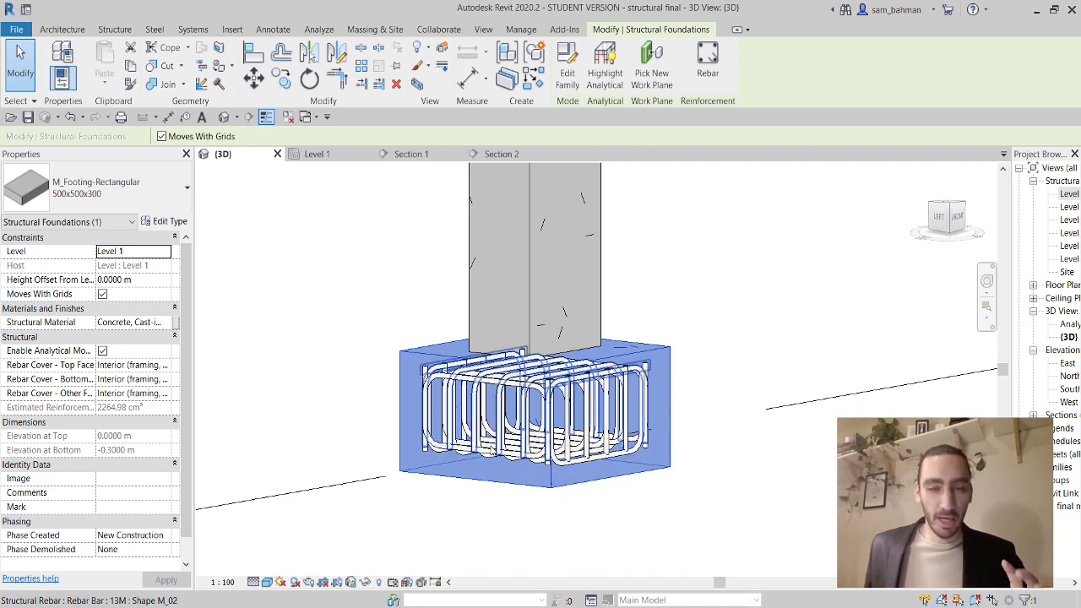
scroll(444, 435, up, 2)
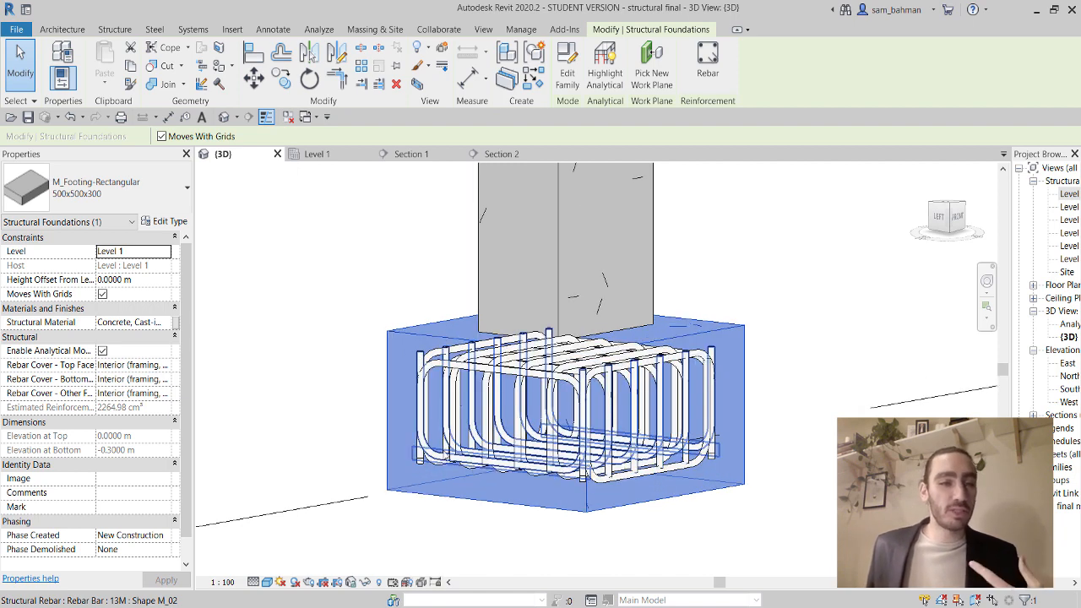
key(Escape)
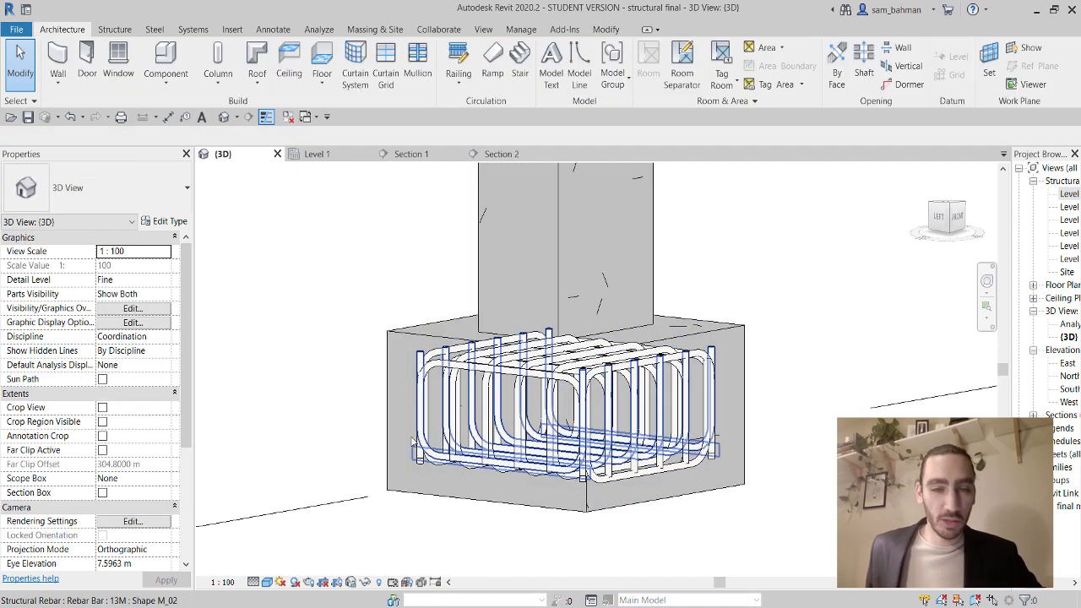
click(423, 428)
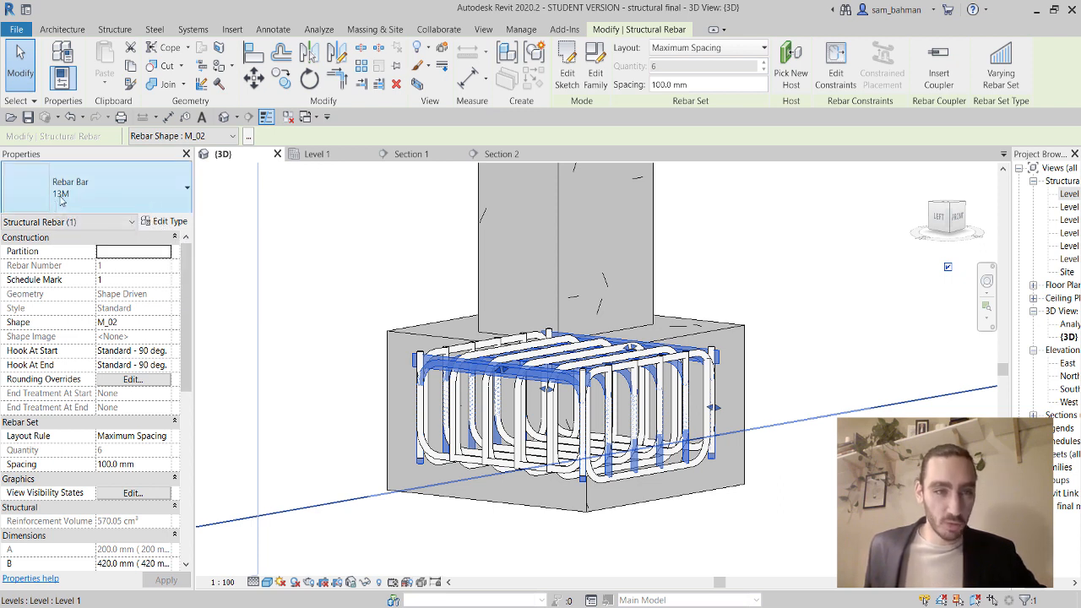
Confirm the 13M bar's Standard - 90 deg hook length is 200.0 mm and close Type Properties.
click(160, 223)
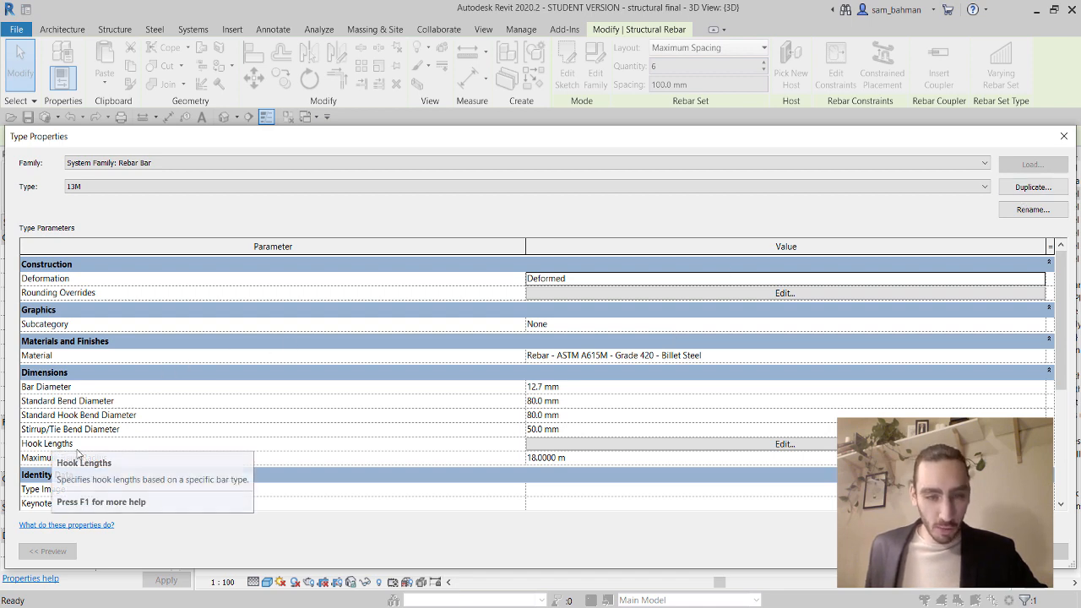
click(772, 445)
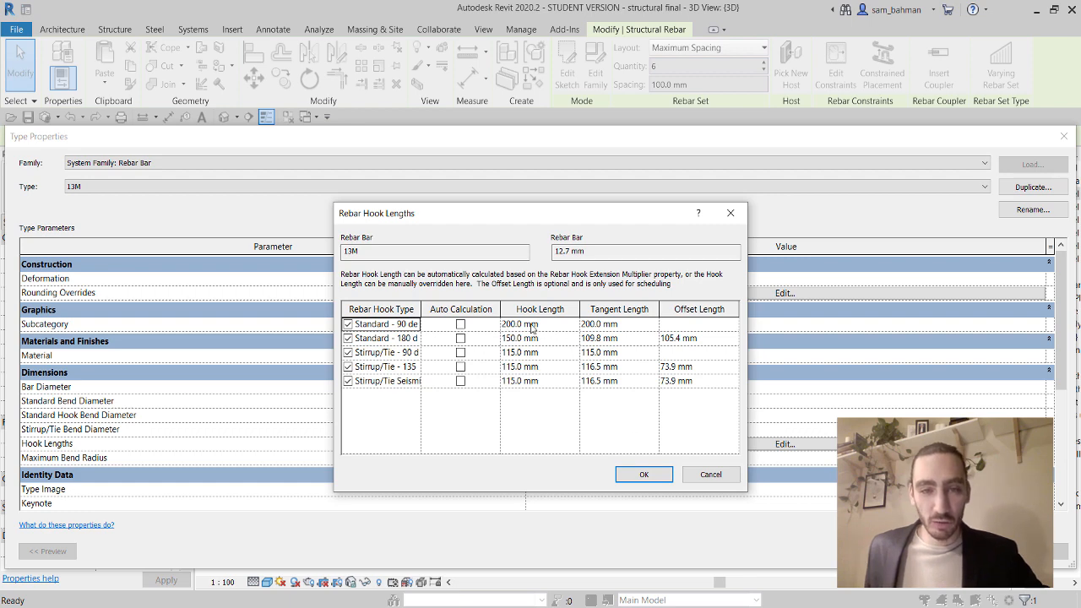
click(557, 326)
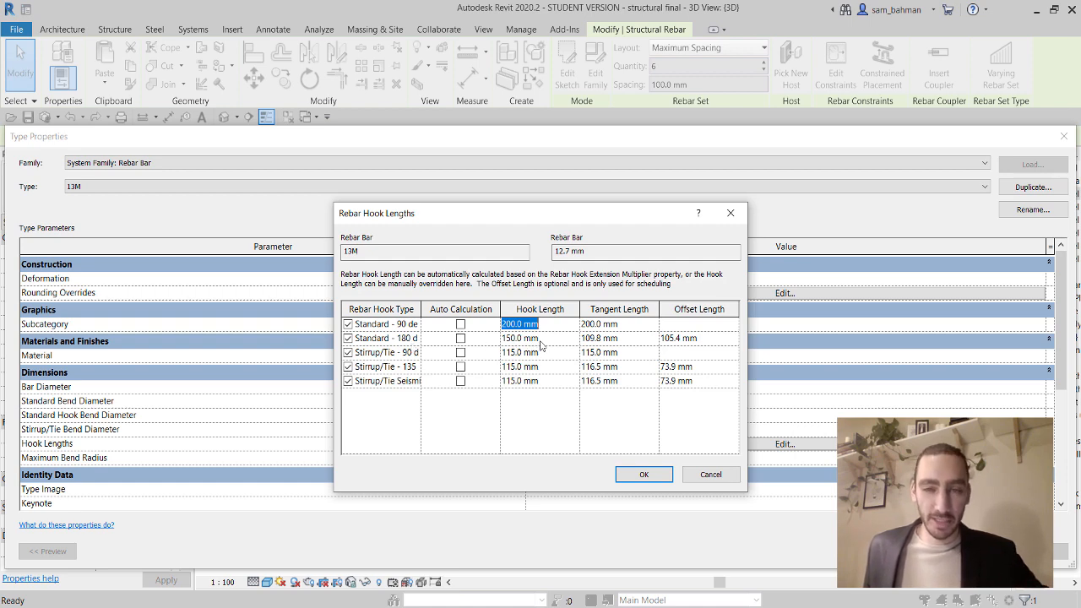
click(646, 476)
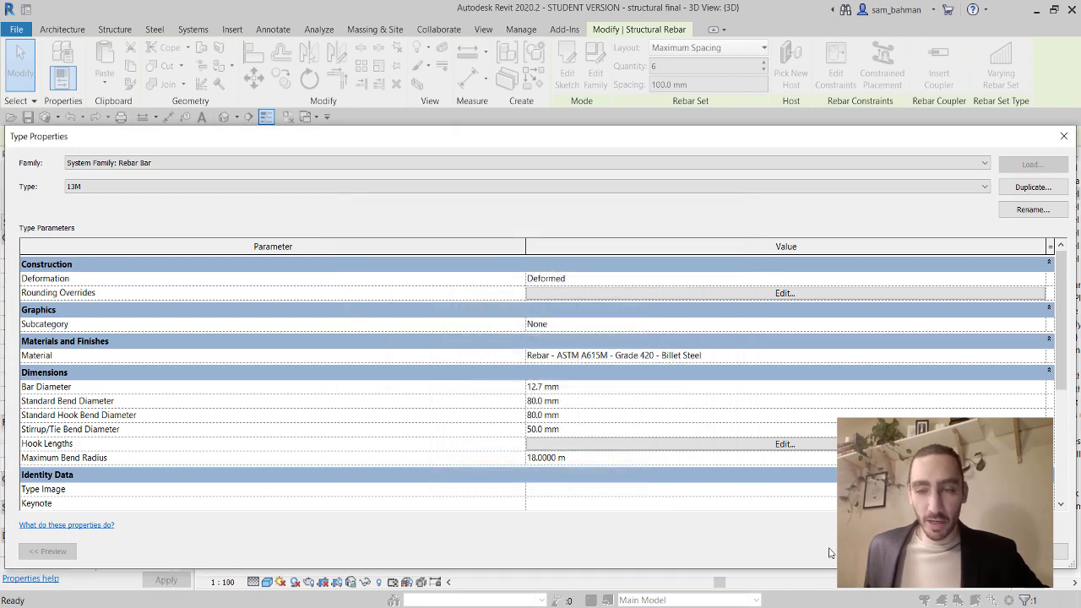
click(912, 551)
key(Escape)
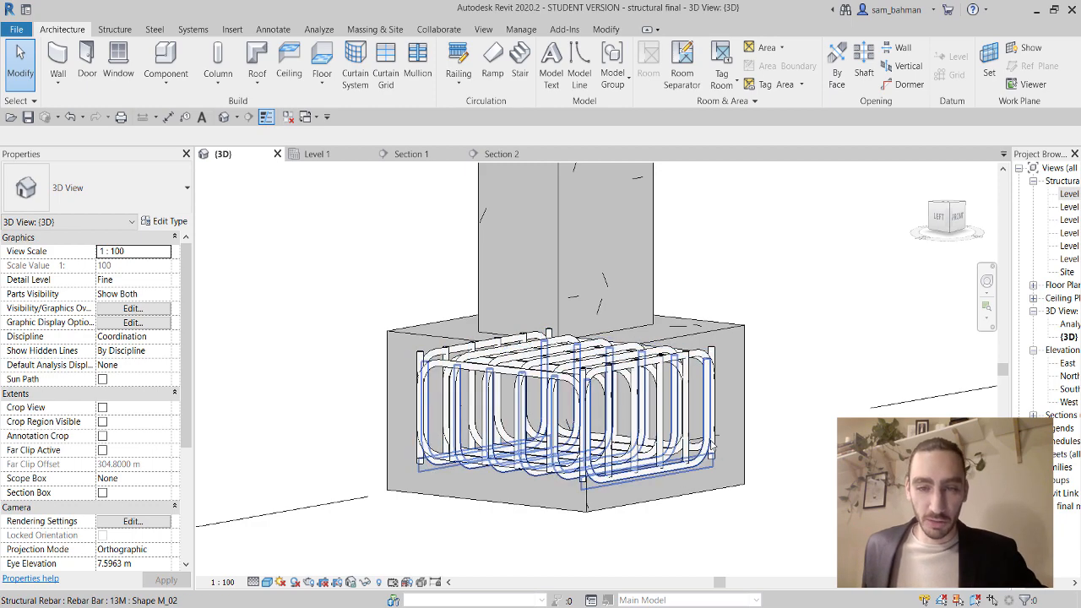
Zoom out and orbit upward to view the footing rebar cage from above.
scroll(713, 441, down, 3)
shift+middle_drag(713, 441, 752, 450)
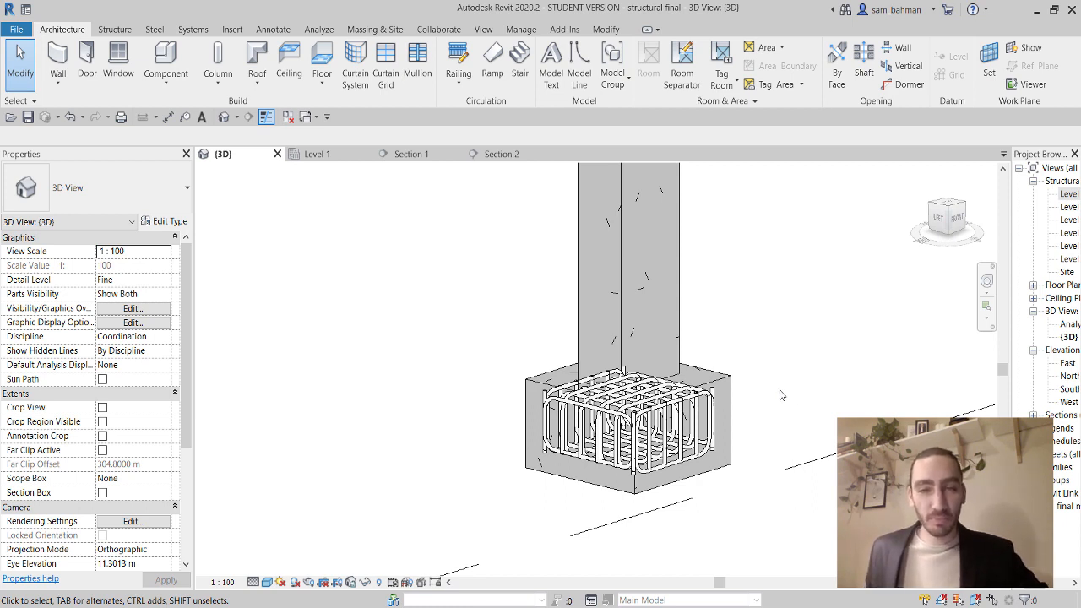
Switch to the Level 1 plan and set its visual style to Wireframe, dismissing the save reminder.
click(334, 153)
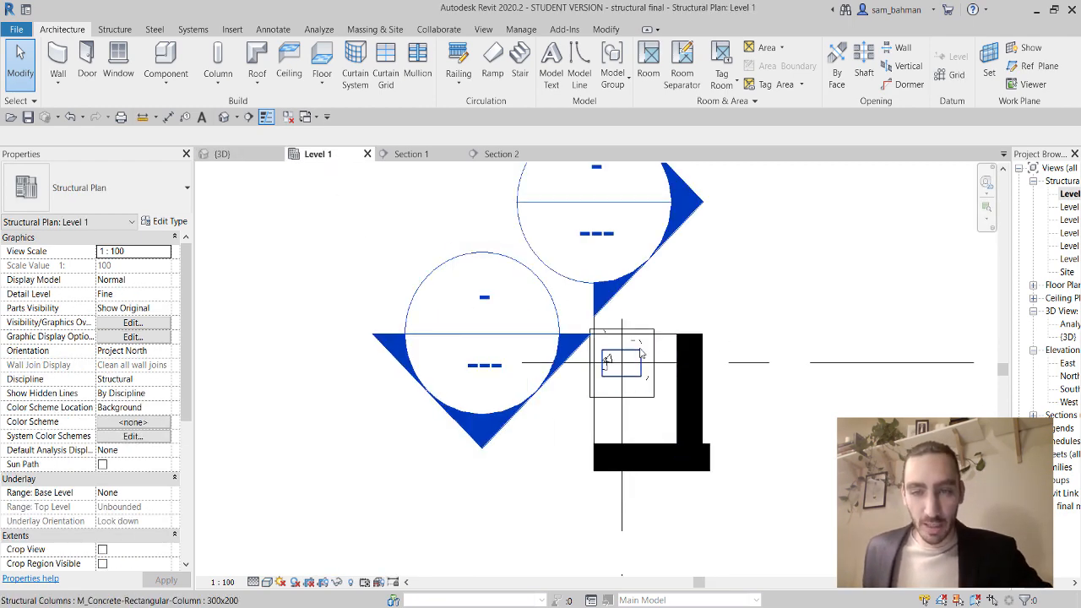
scroll(641, 348, up, 2)
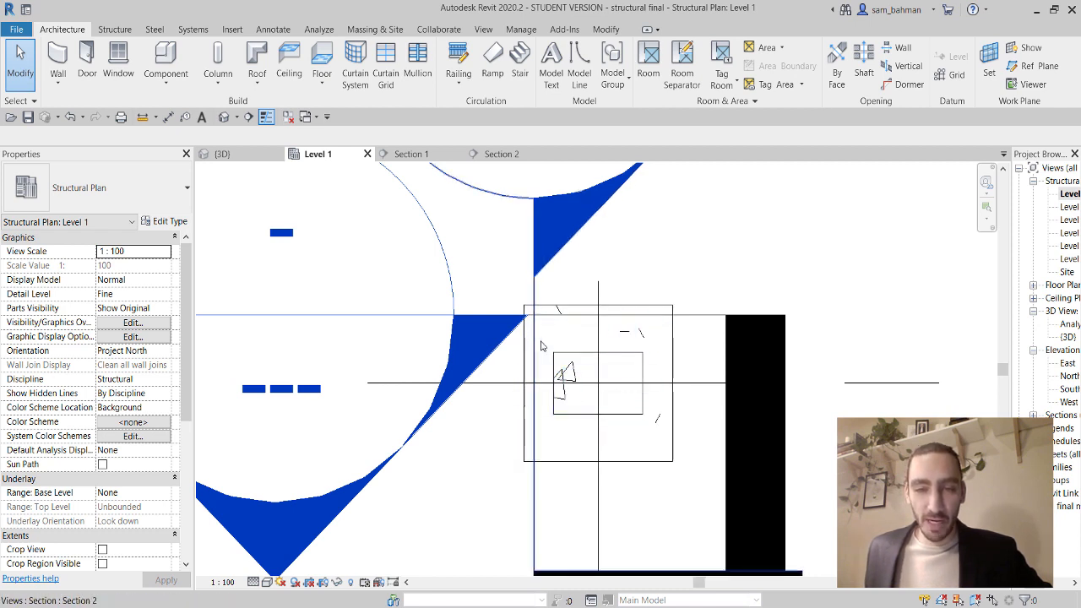
click(267, 582)
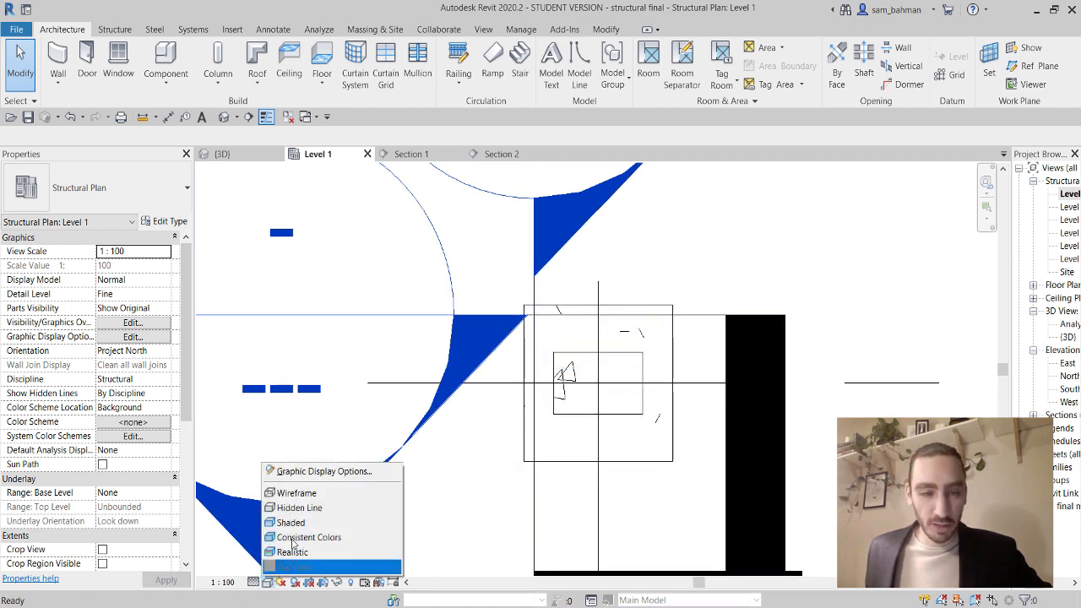
click(291, 507)
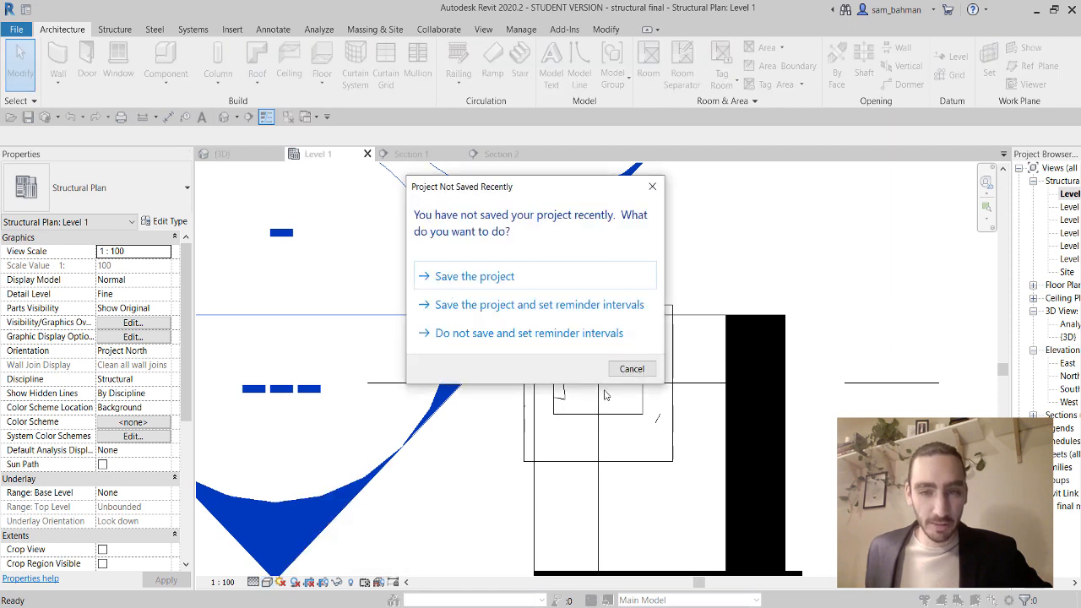
click(627, 372)
click(267, 582)
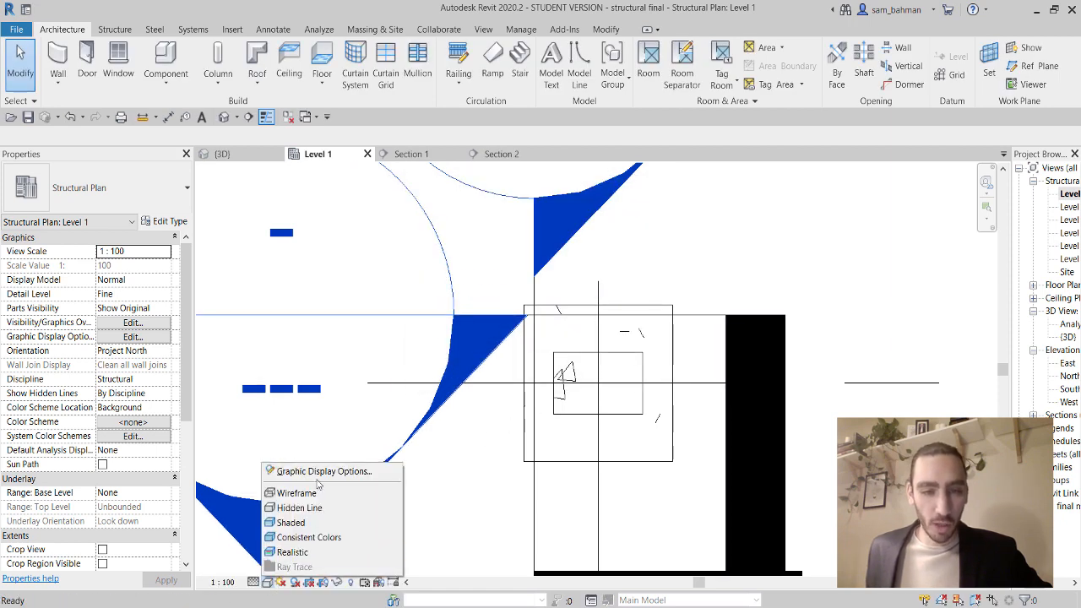
click(298, 493)
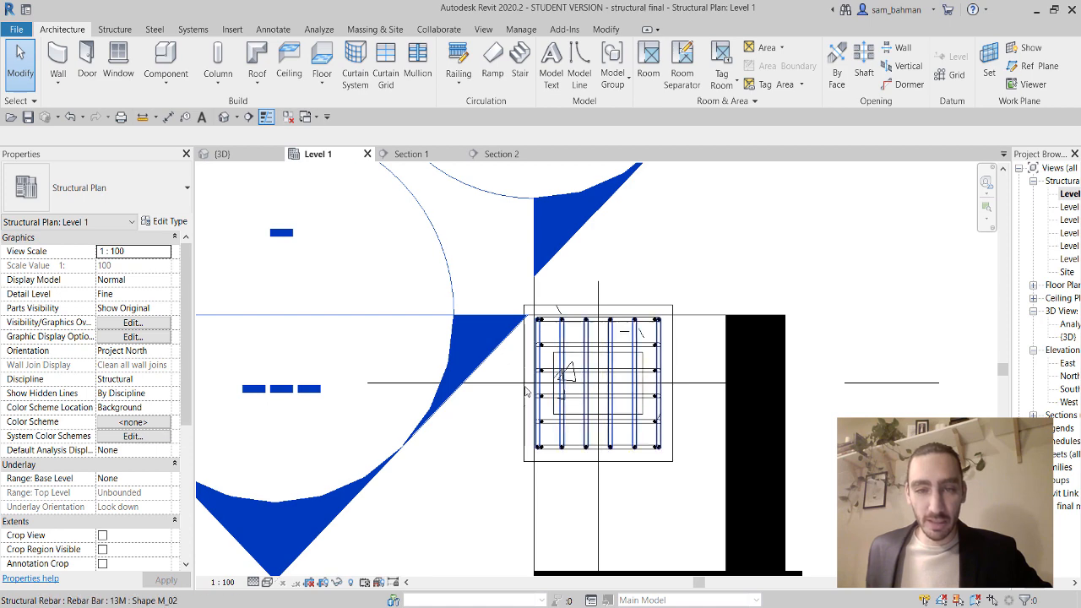
middle_drag(555, 476, 558, 442)
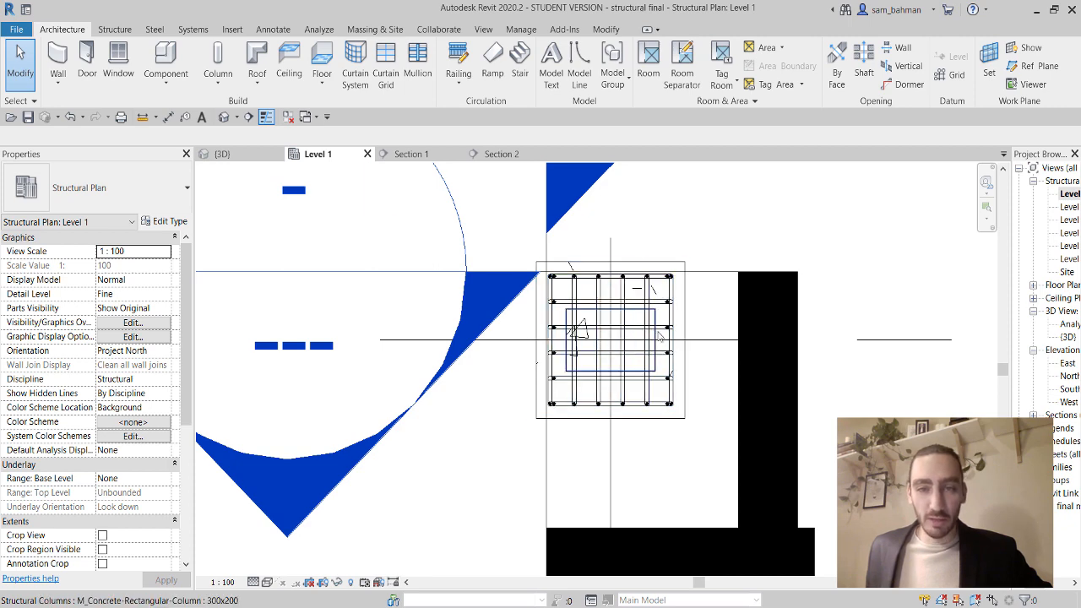
scroll(648, 340, up, 3)
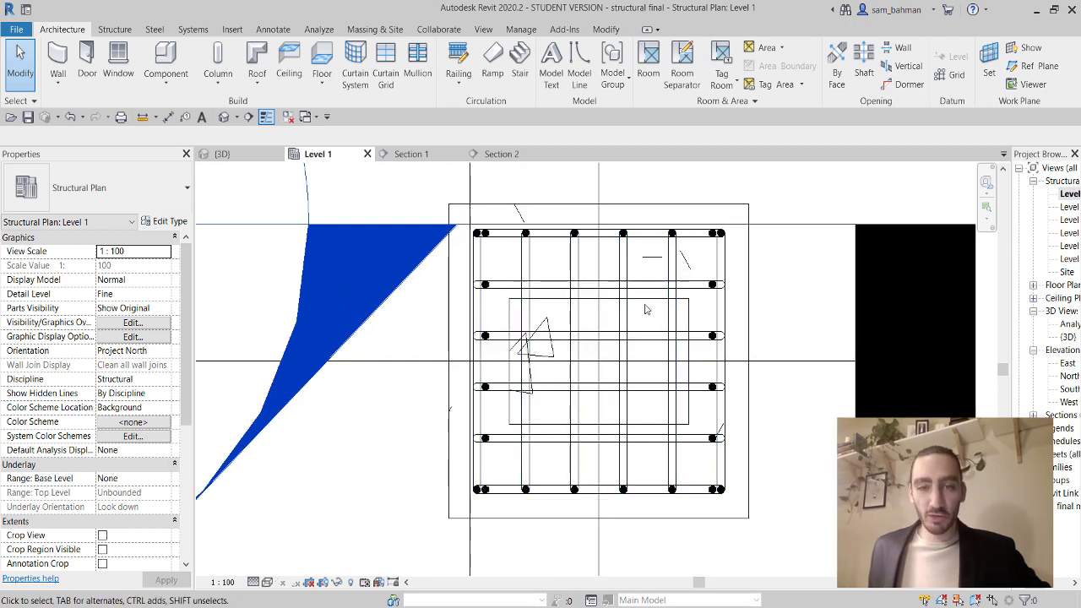
scroll(661, 305, down, 2)
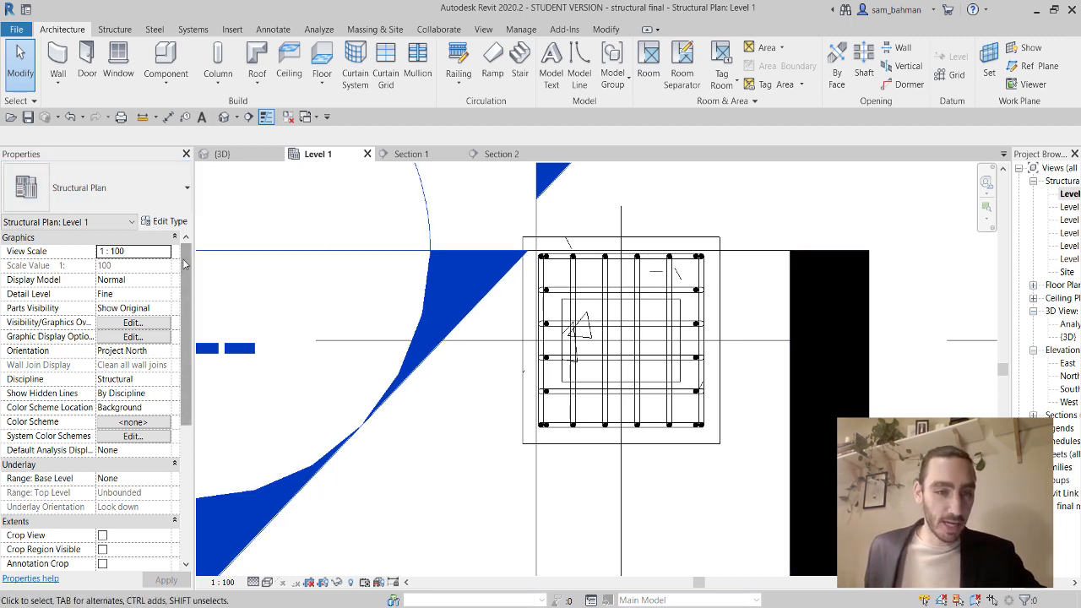
drag(184, 265, 165, 358)
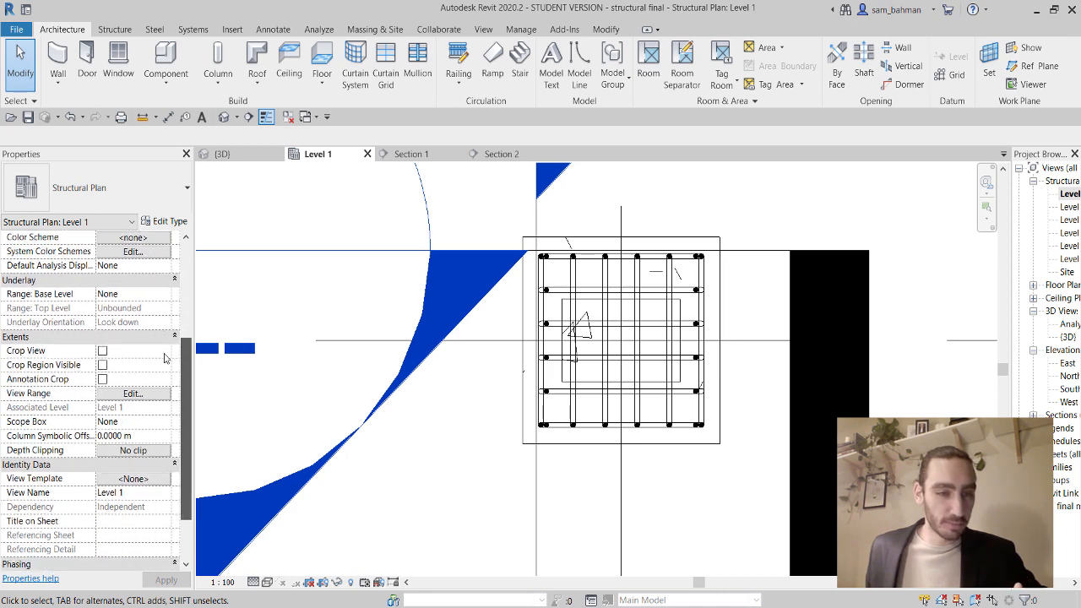
Set the Level 1 view range Bottom to Associated Level (Level 1) and apply it.
click(132, 394)
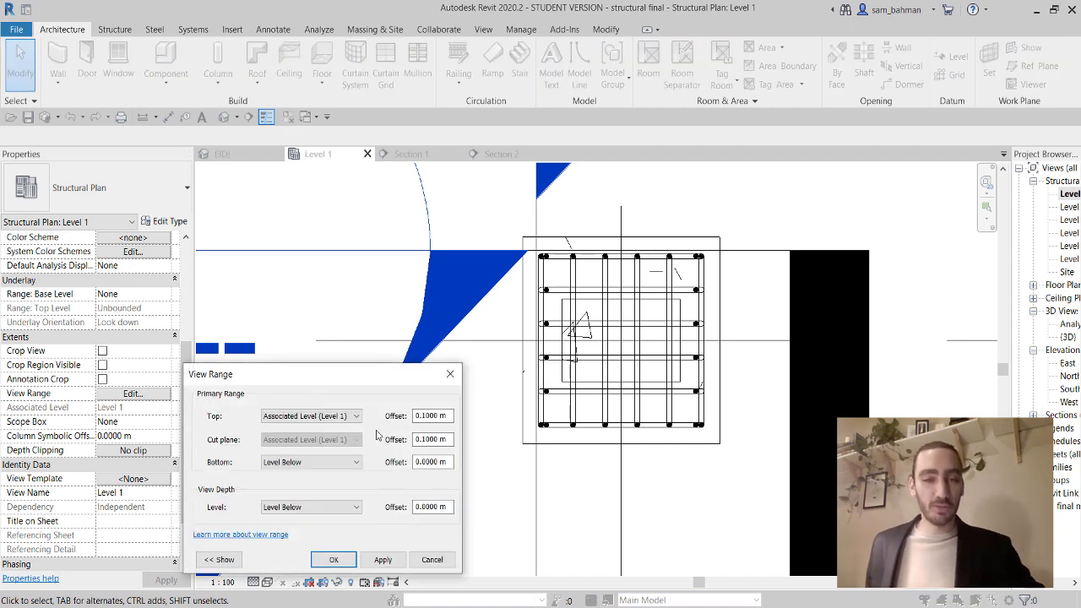
drag(390, 378, 434, 264)
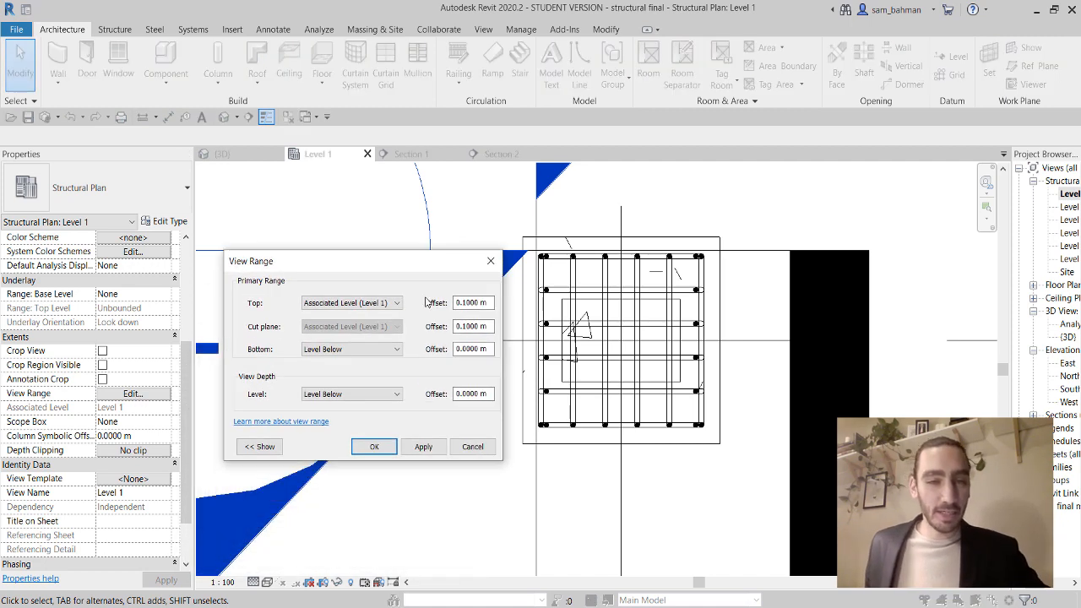
click(379, 350)
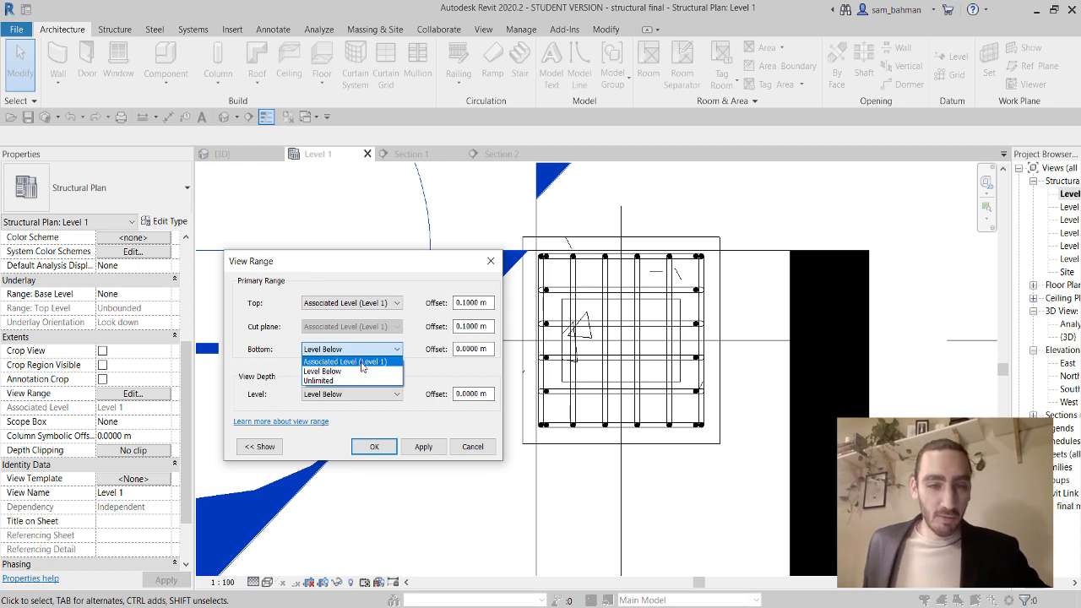
click(363, 362)
click(424, 447)
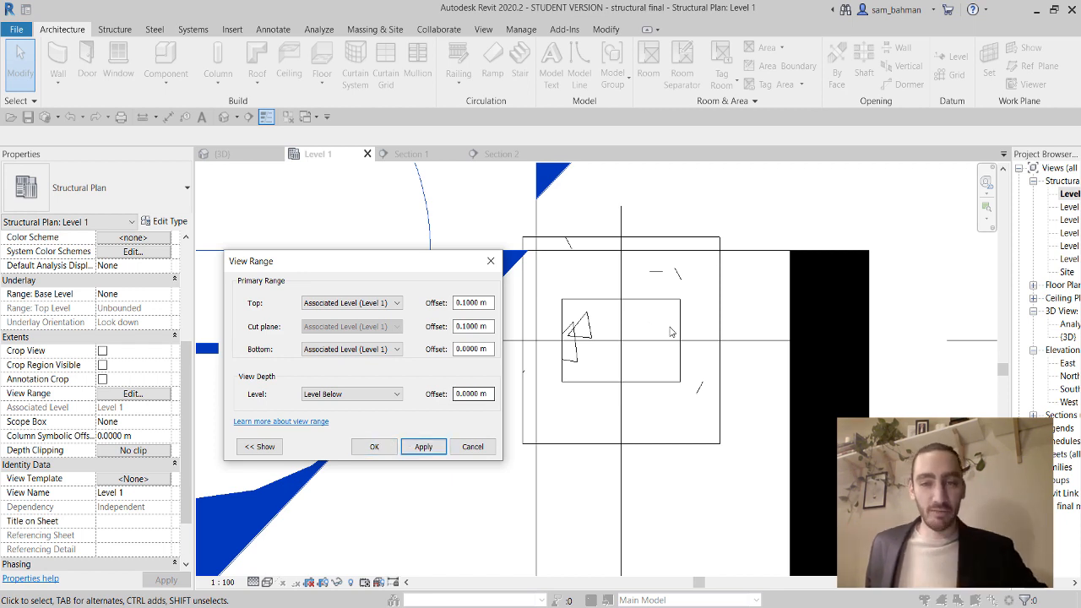
click(374, 447)
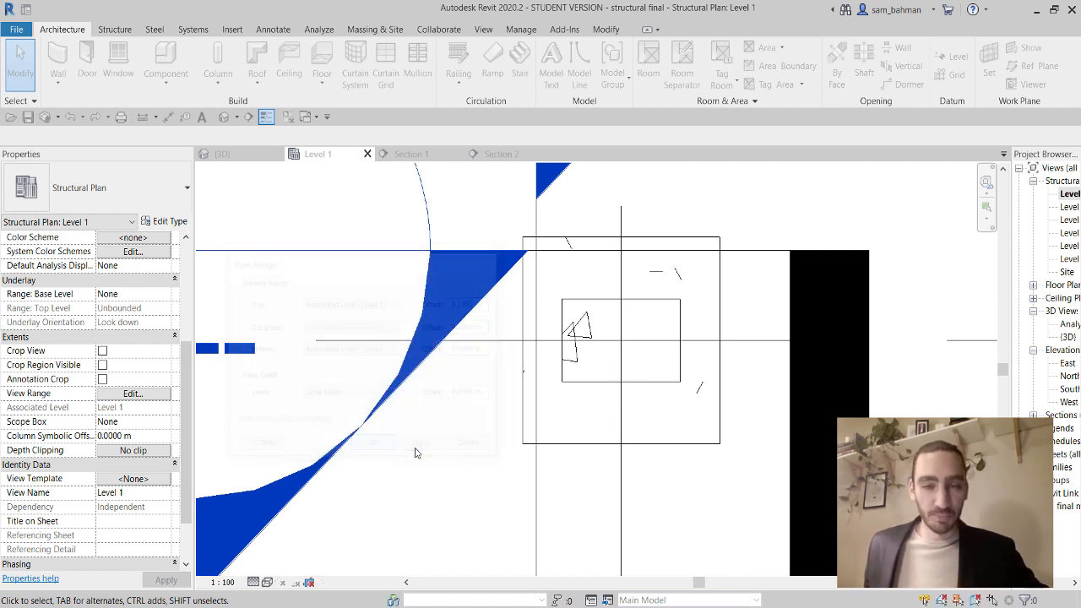
Select the concrete column, pan the plan down-left, then deselect it.
click(664, 388)
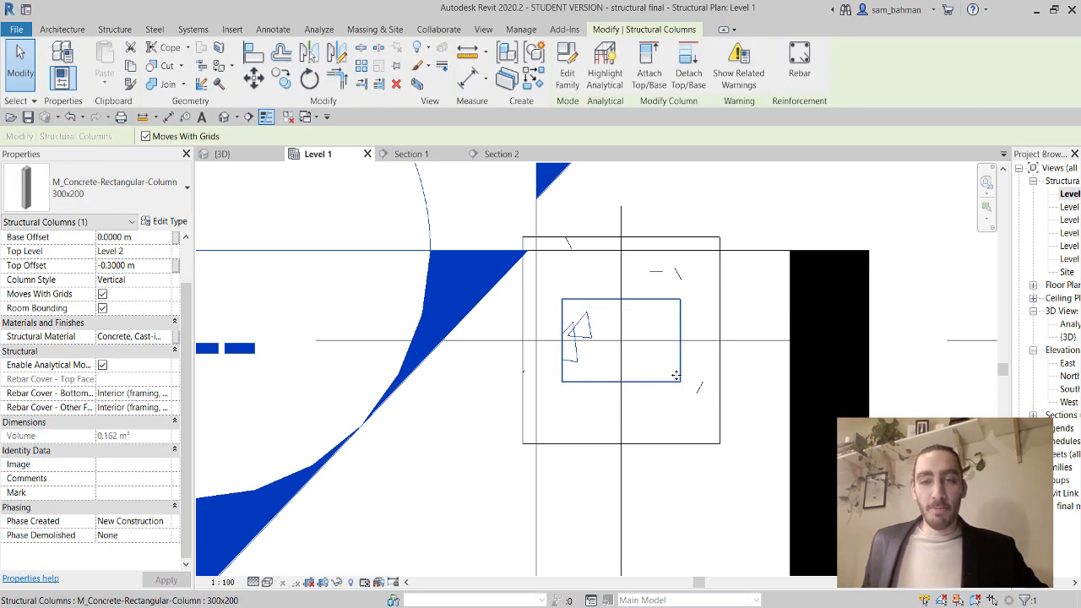
middle_drag(707, 316, 675, 359)
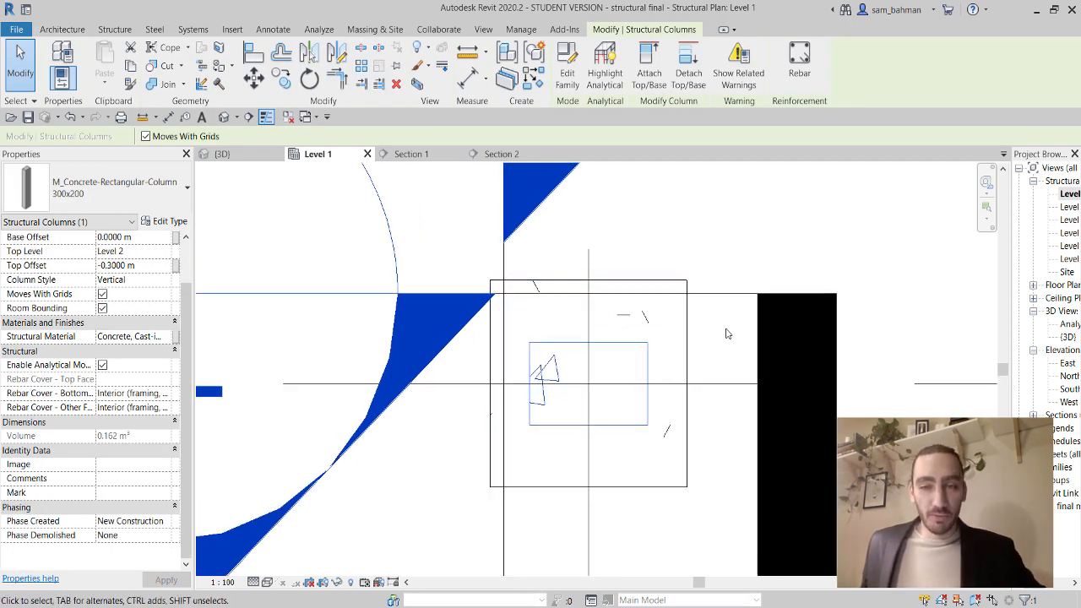
key(Escape)
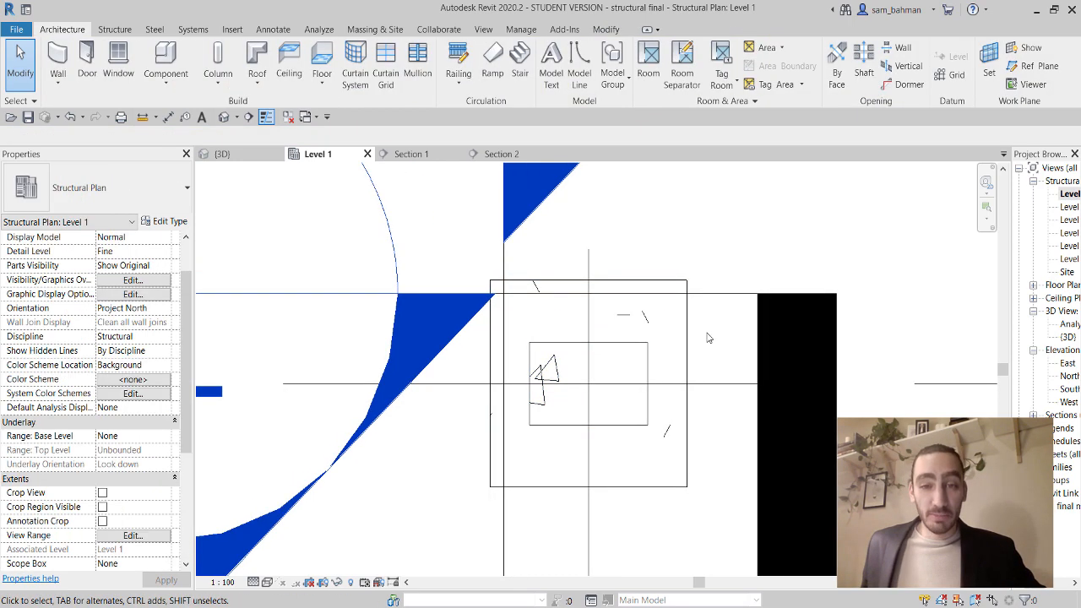
Reselect and release the 300x200 column, then open the Architecture Column dropdown.
click(650, 363)
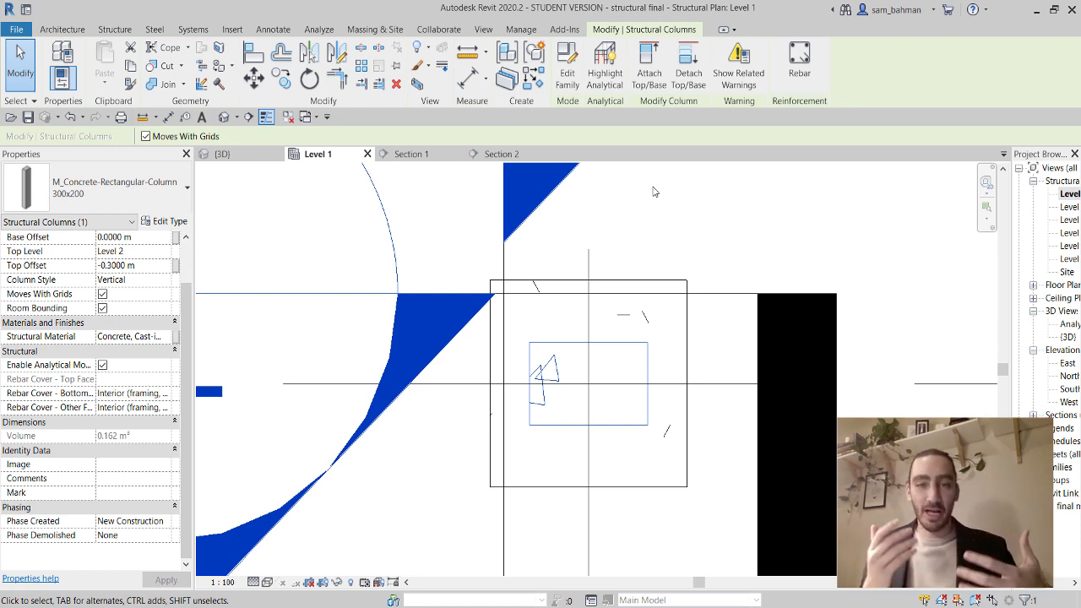
click(708, 224)
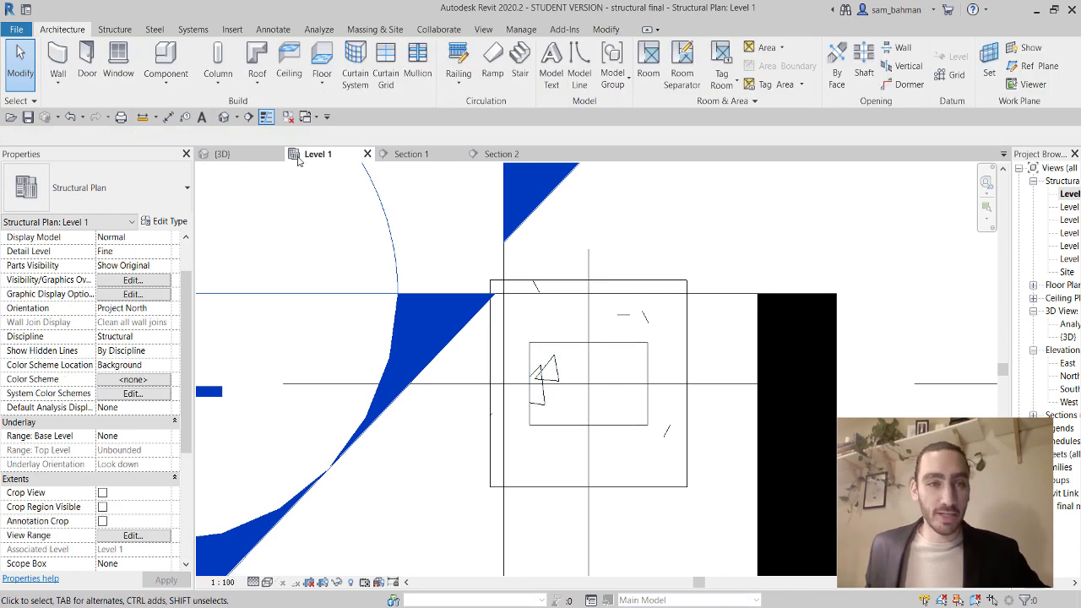
click(218, 77)
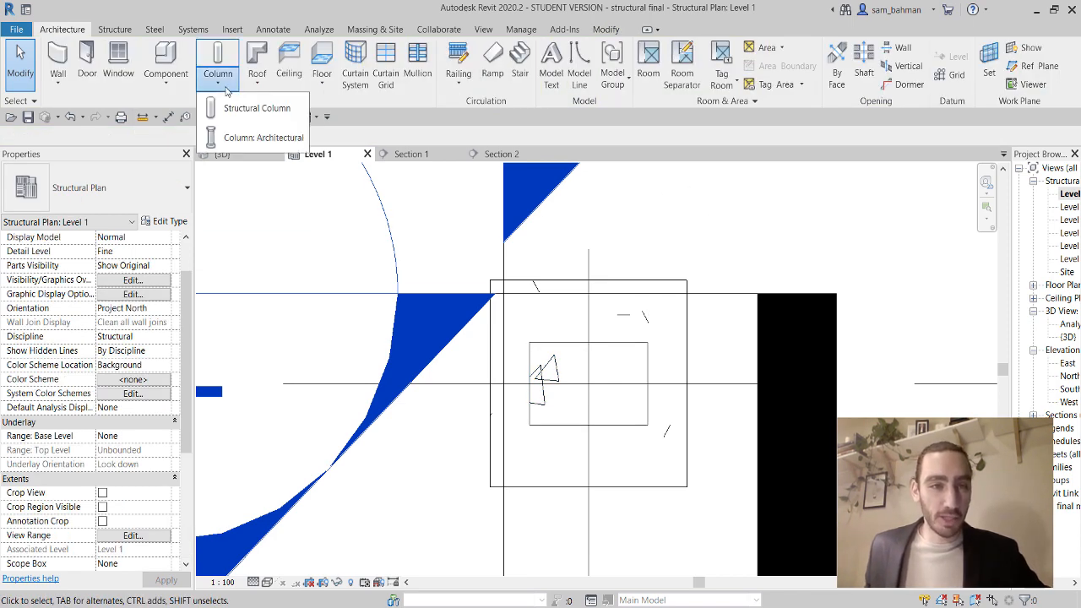
Place an M_Concrete-Rectangular-Column 300x200 right of the footing and start Rebar on it.
click(263, 114)
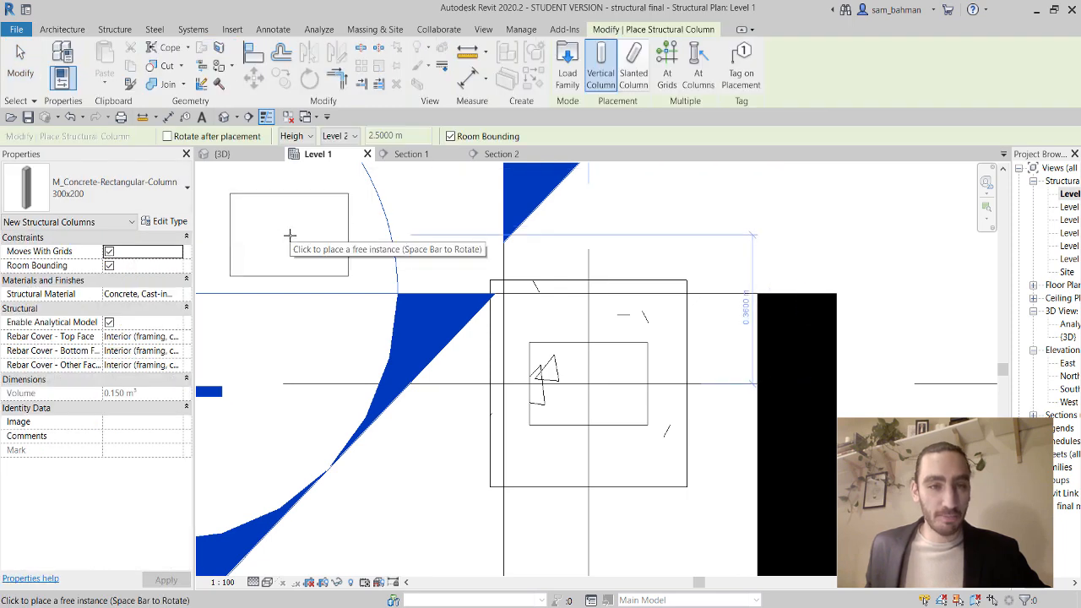
scroll(319, 223, down, 2)
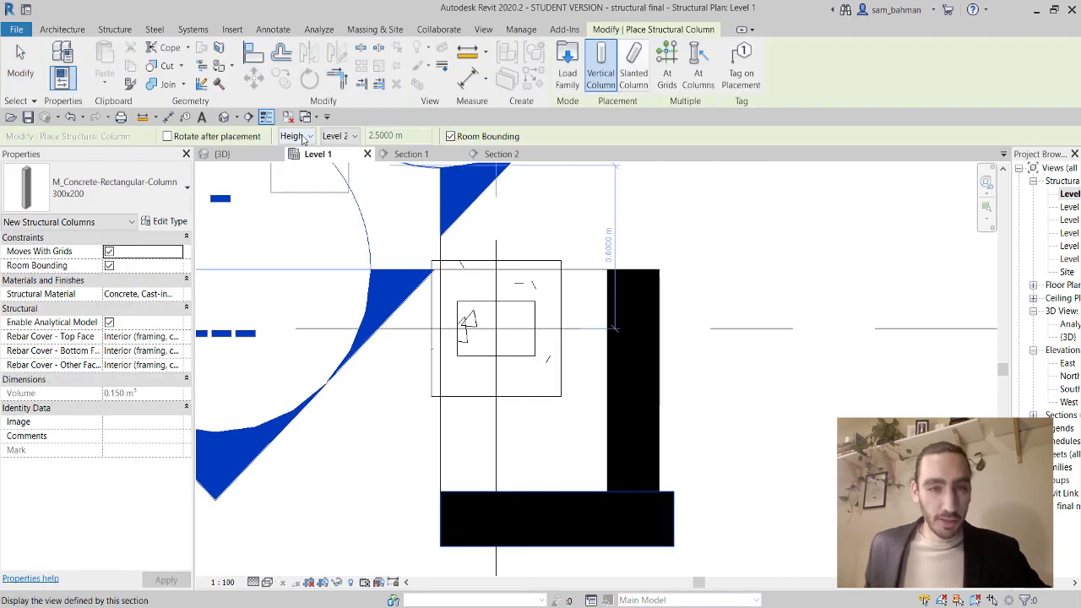
scroll(354, 176, down, 3)
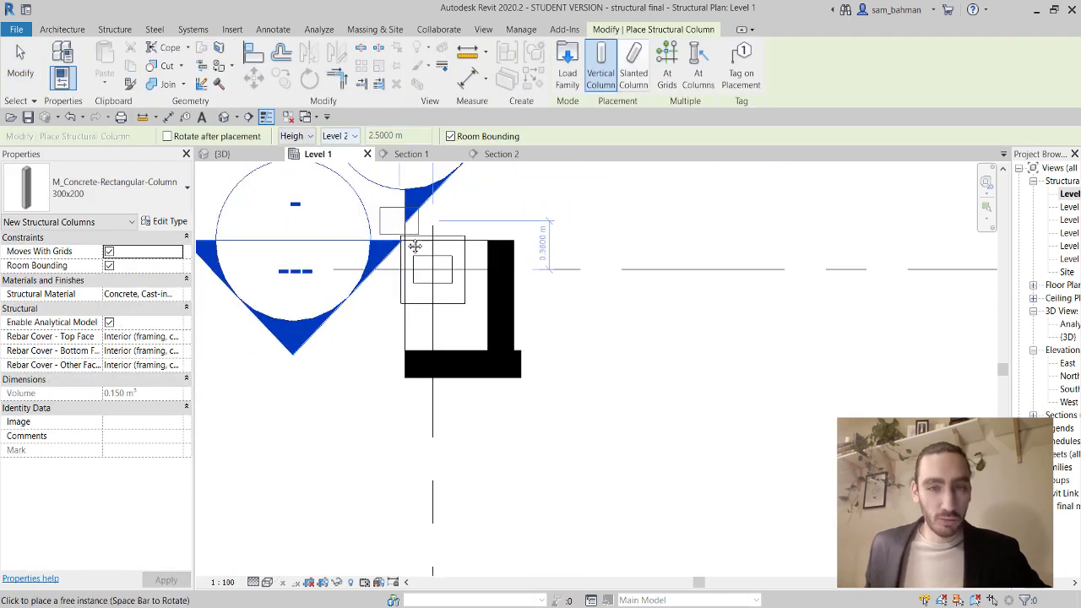
middle_drag(553, 190, 544, 333)
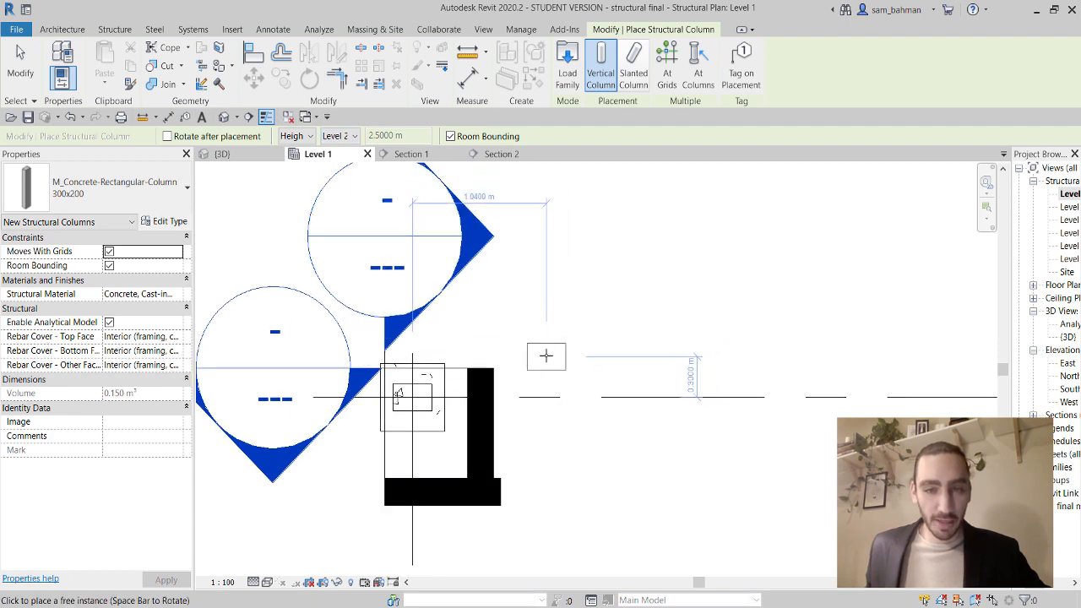
click(546, 356)
key(Escape)
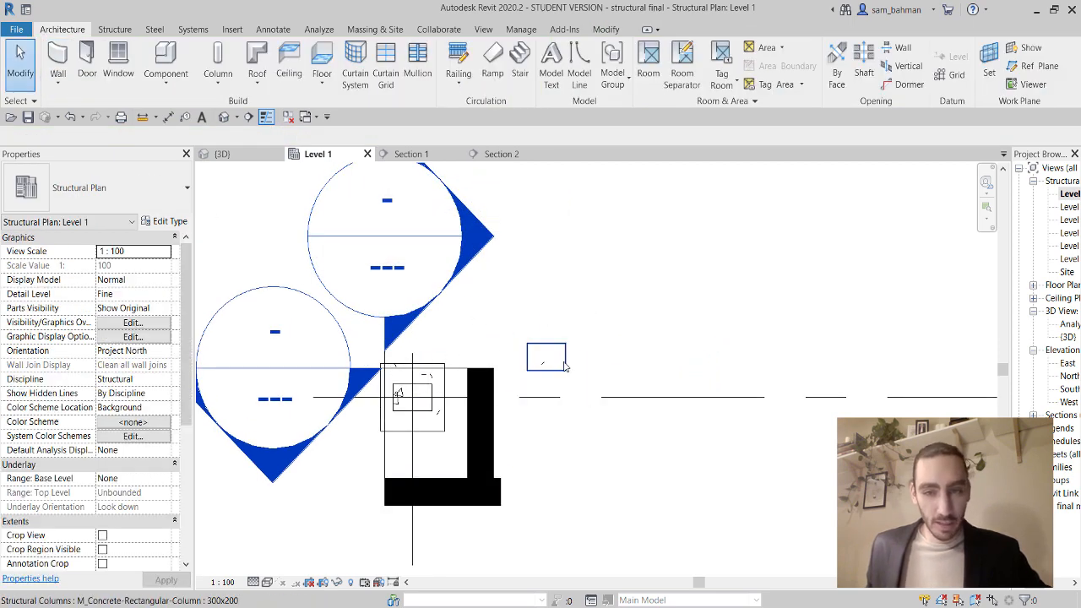
click(545, 361)
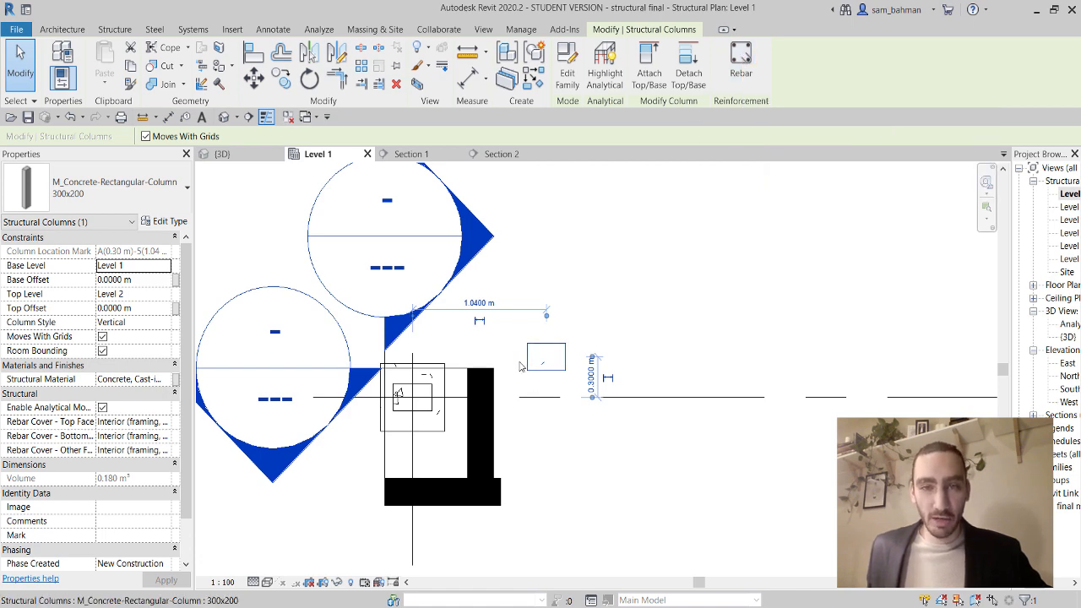
click(741, 59)
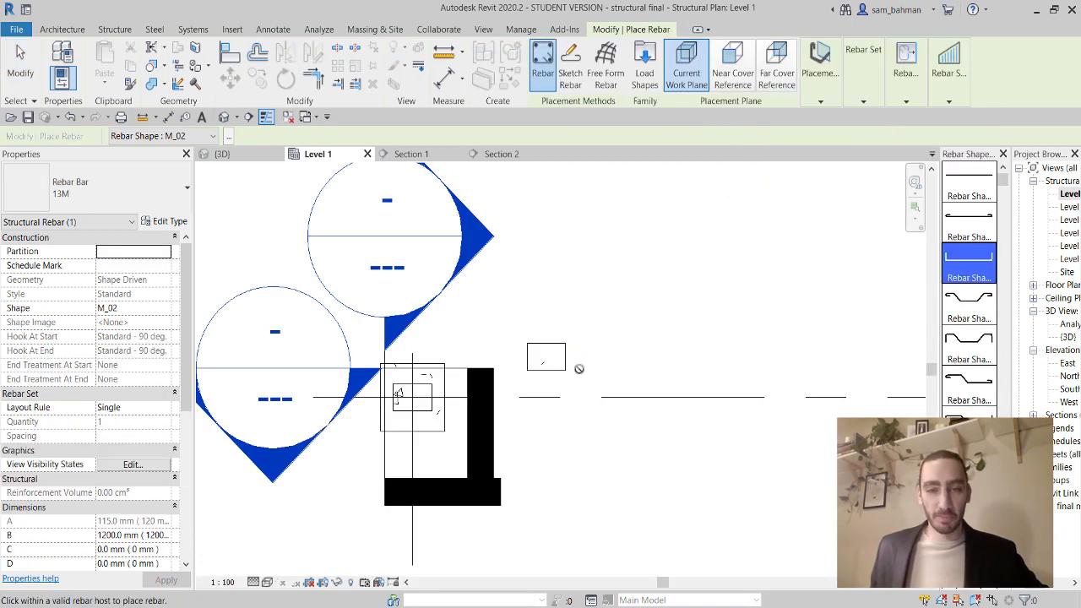
Choose bar shape M_00 with Far Cover Reference, placed Perpendicular to Cover.
click(970, 188)
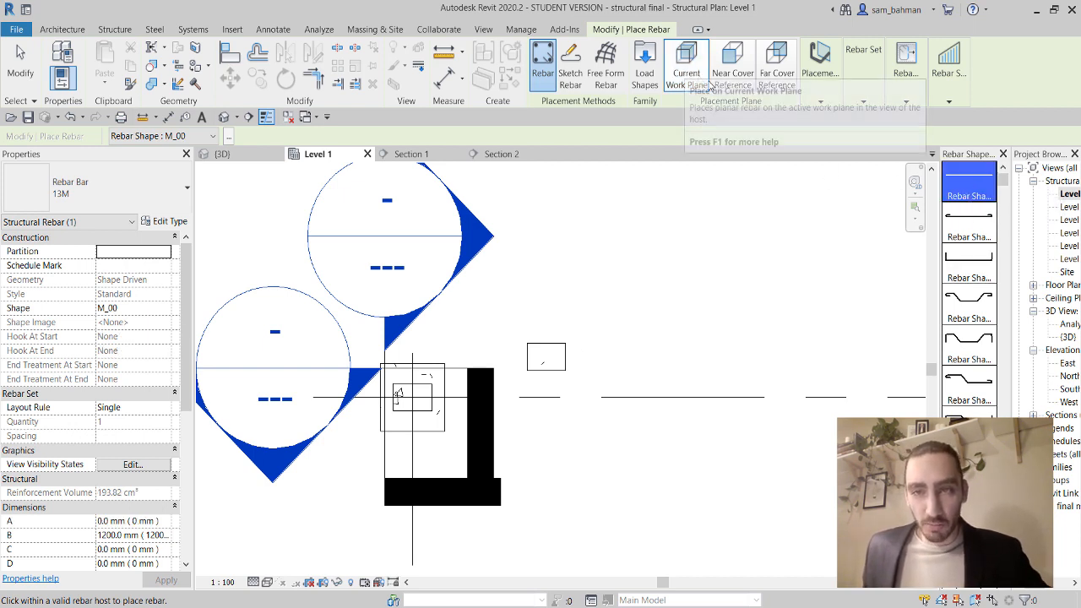
click(817, 97)
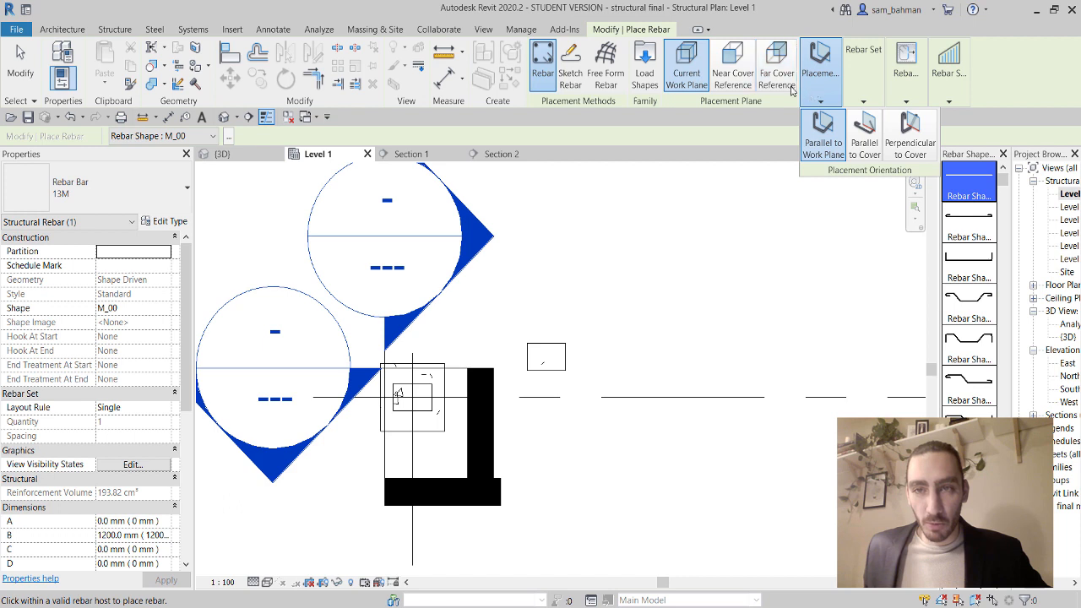
click(779, 78)
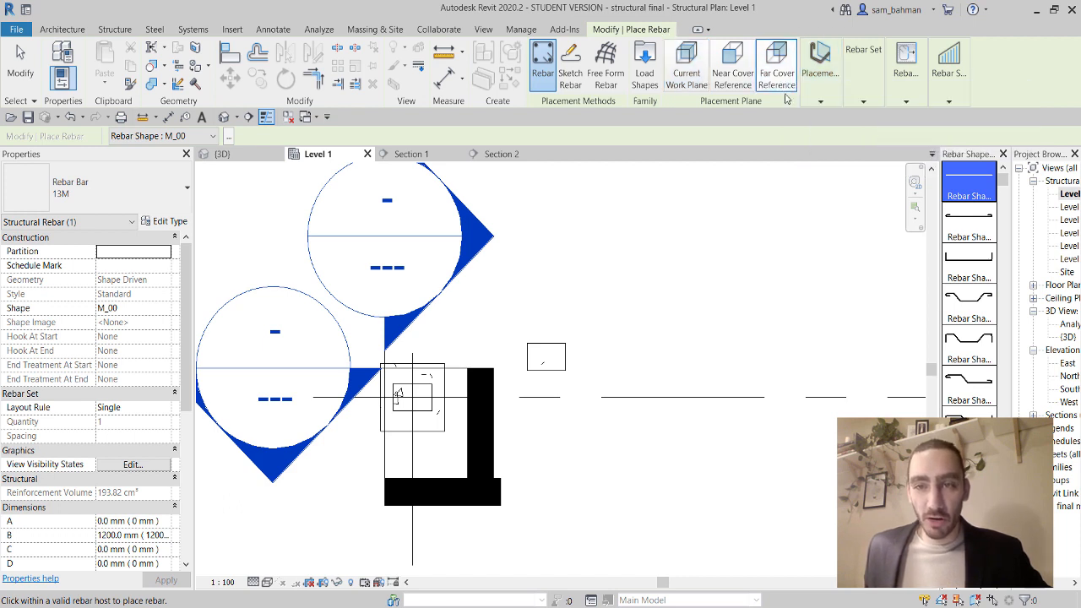
click(821, 96)
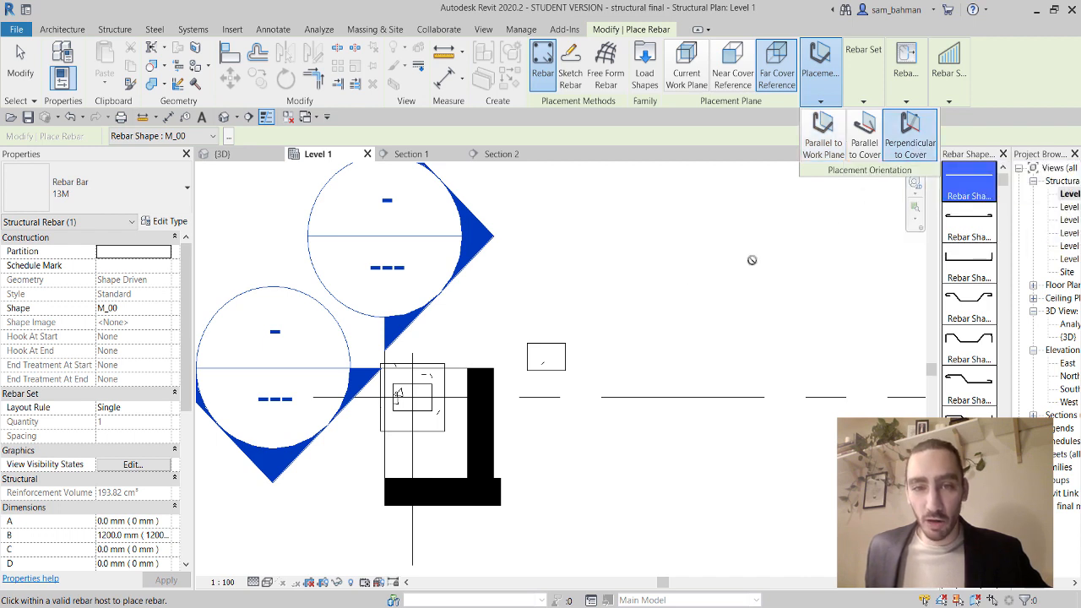
click(911, 135)
Pan to the column area, cancel rebar placement without a bar, and select the column.
scroll(547, 359, up, 8)
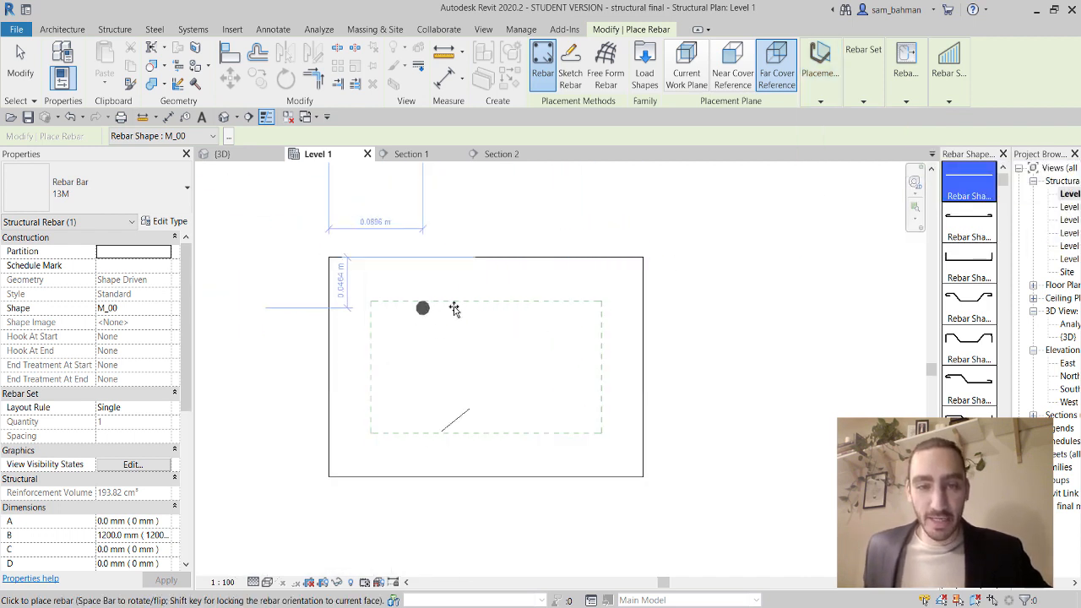
scroll(572, 309, down, 5)
middle_drag(590, 332, 715, 267)
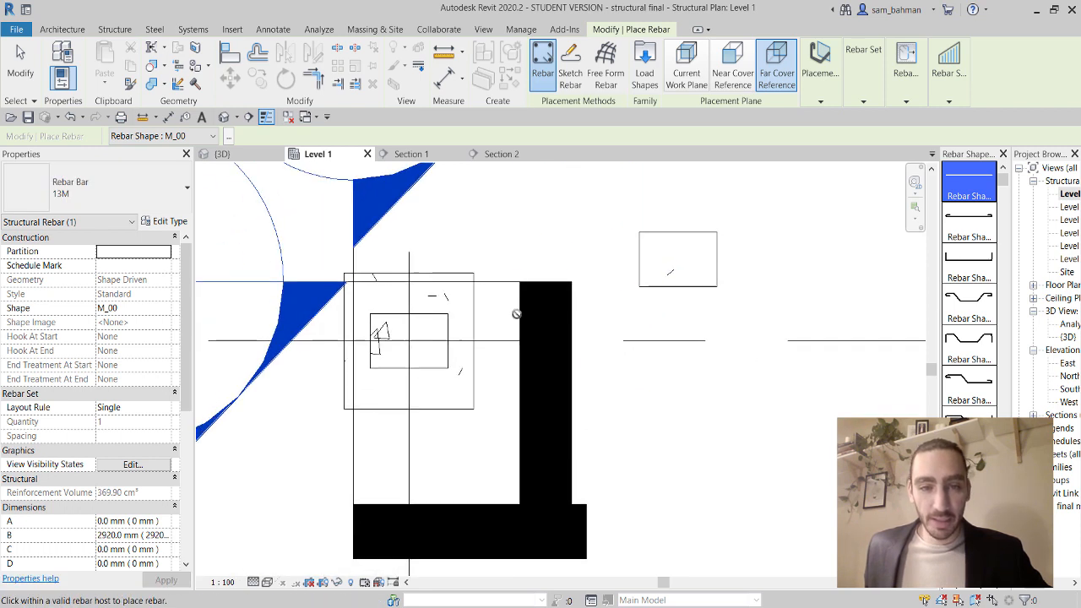
scroll(507, 316, up, 3)
middle_drag(397, 343, 510, 340)
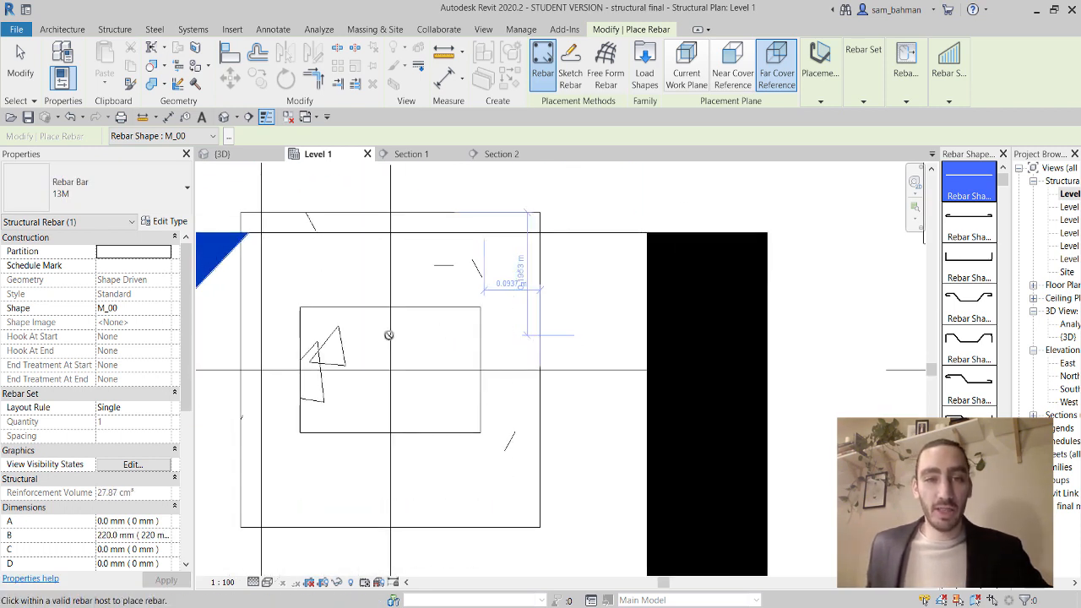
scroll(358, 321, down, 2)
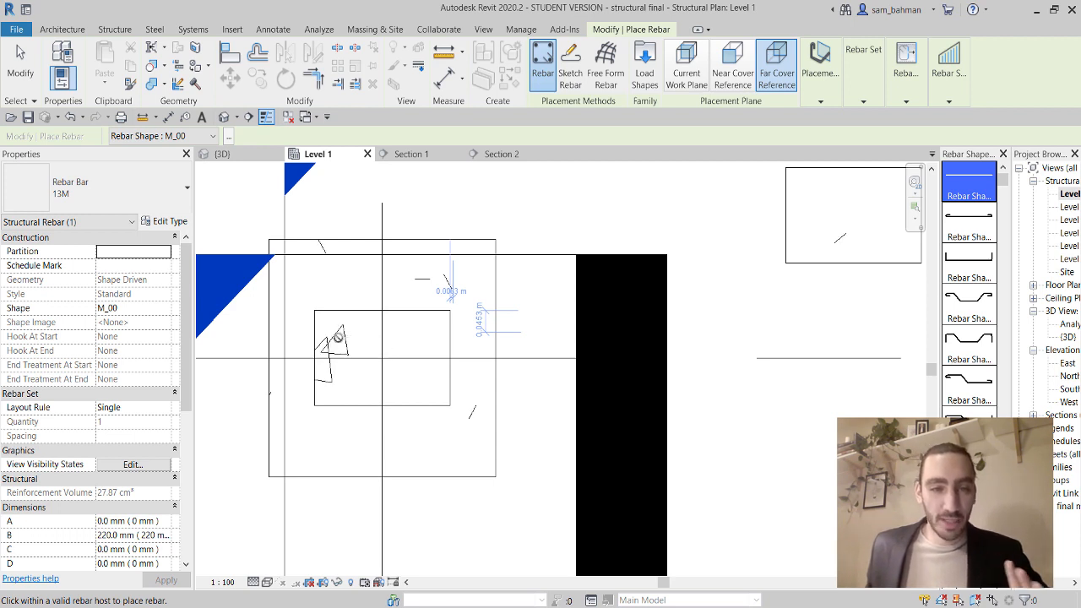
scroll(491, 308, down, 1)
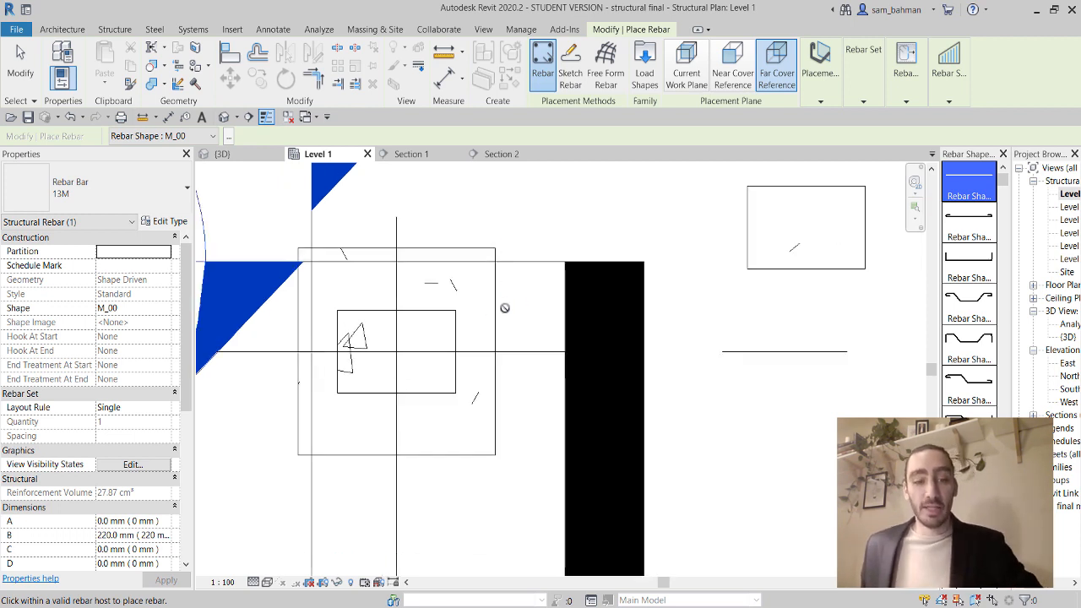
key(Escape)
click(462, 336)
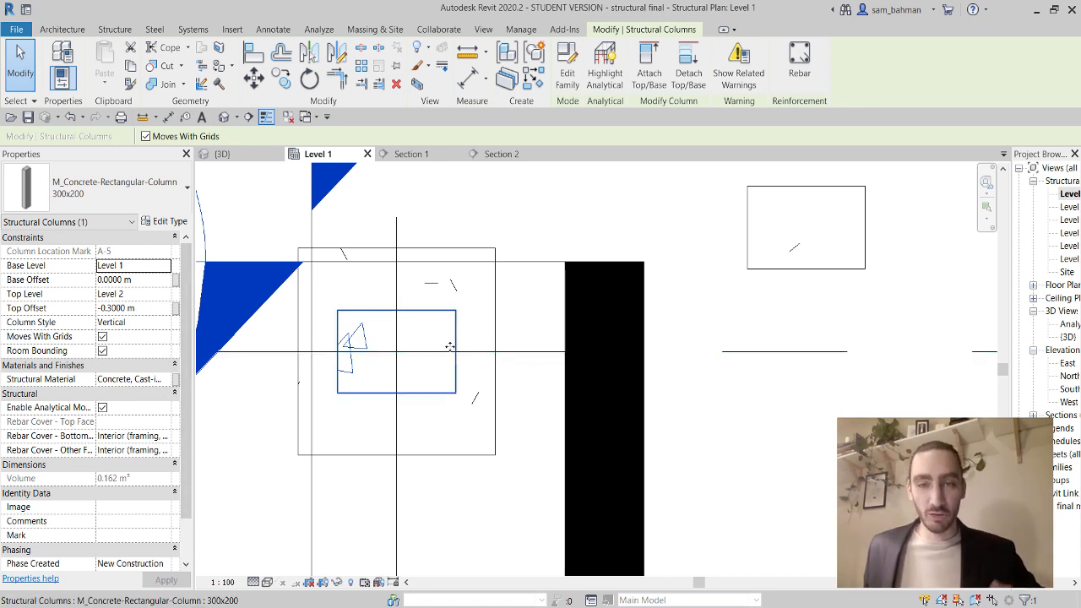
Delete the column right of the footing and zoom out over the footing layout.
click(799, 274)
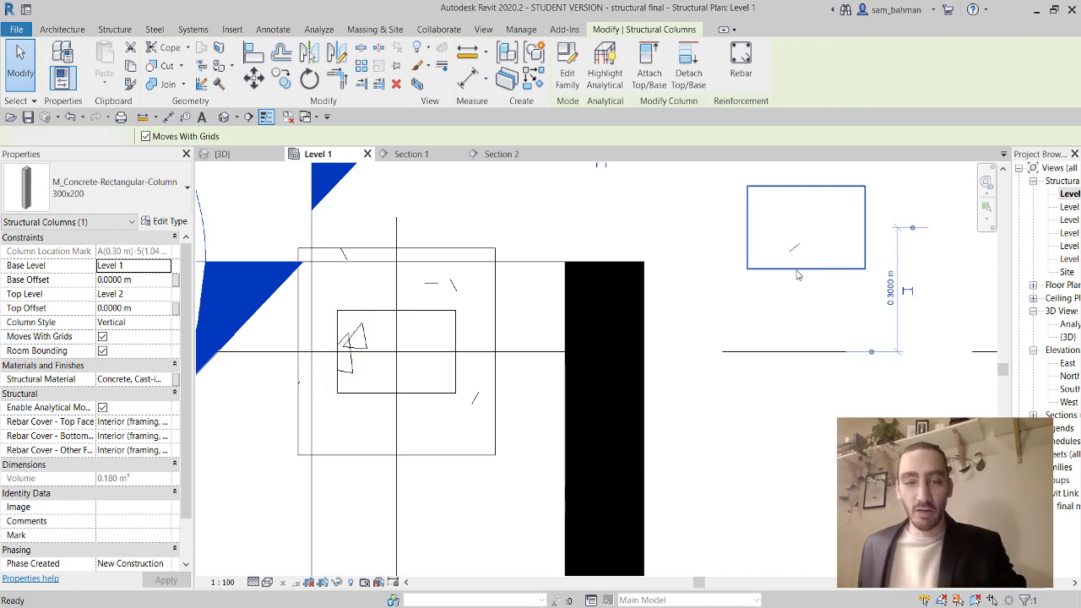
key(Delete)
scroll(568, 328, down, 2)
middle_drag(581, 336, 697, 369)
scroll(696, 370, down, 2)
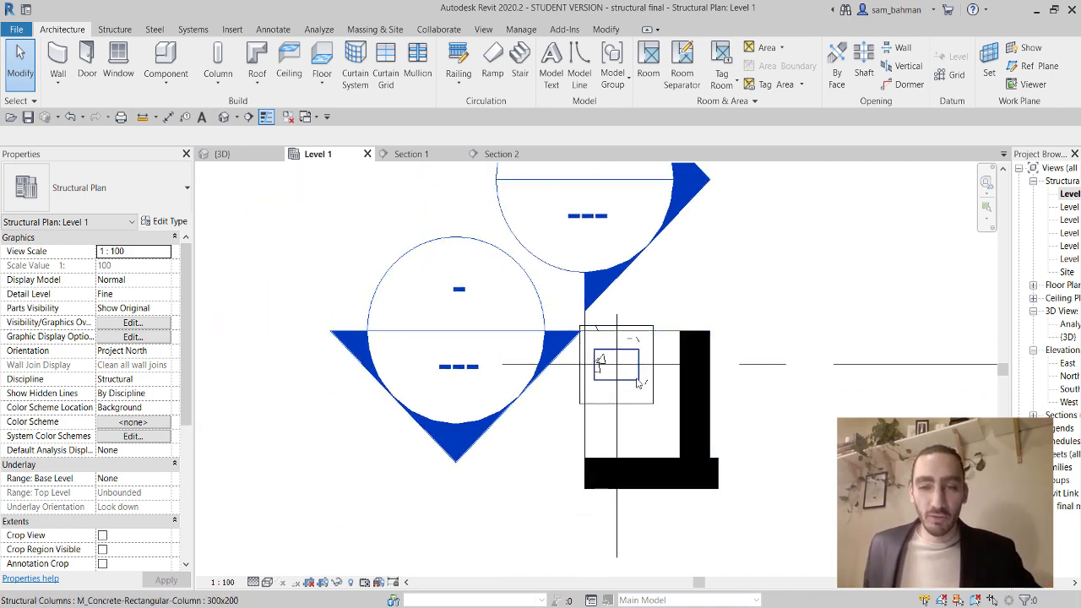
Recentre the plan, widen the Project Browser and open the North elevation.
scroll(673, 332, down, 2)
middle_drag(693, 333, 667, 384)
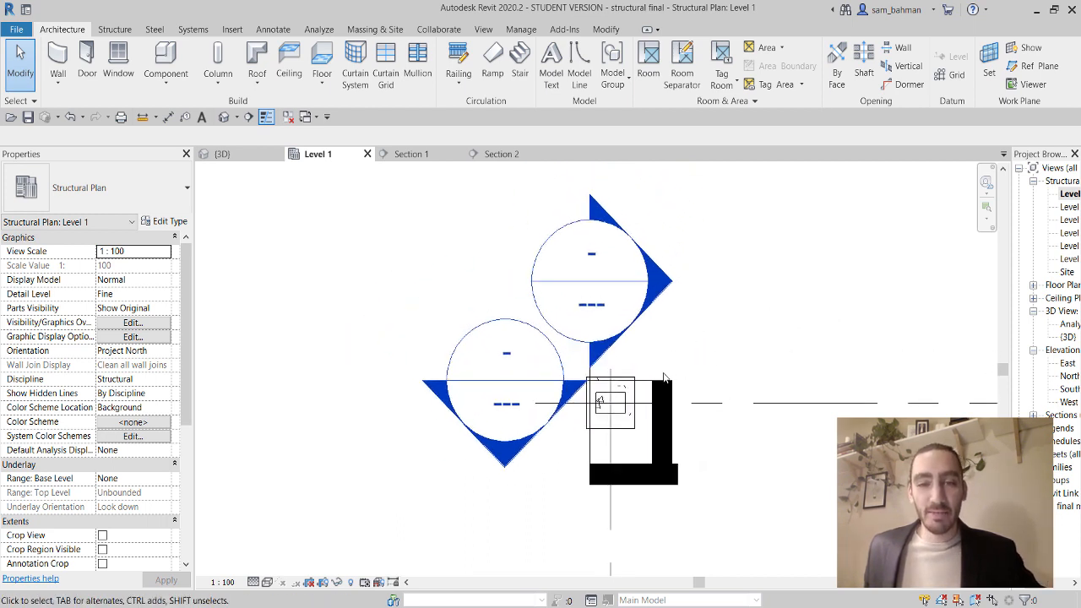
drag(1011, 342, 926, 363)
double_click(988, 376)
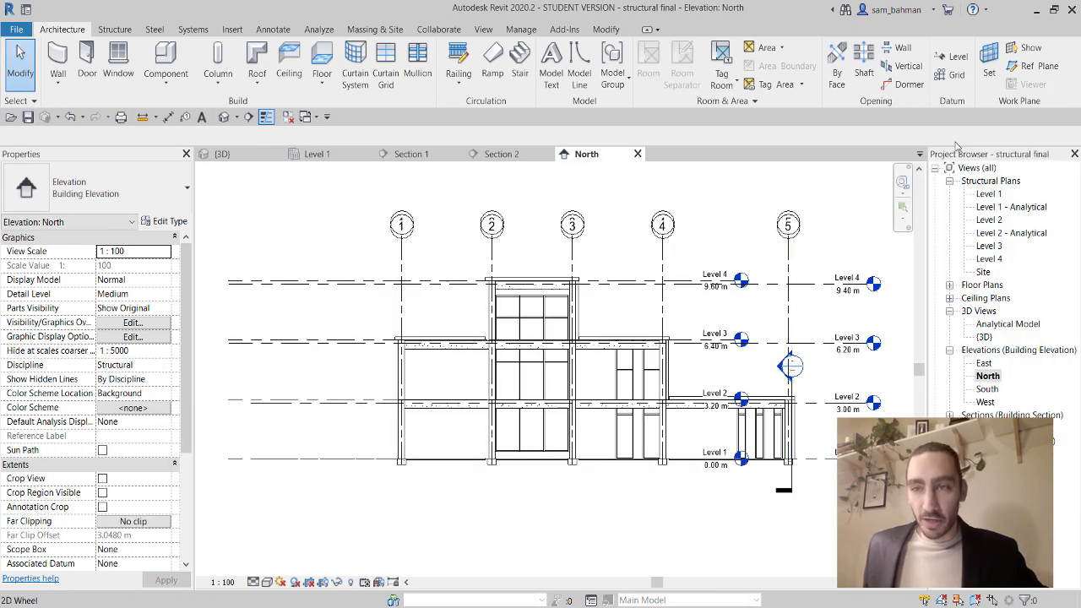
Draw a horizontal reference plane across the lower storey and name it 11.
click(1039, 69)
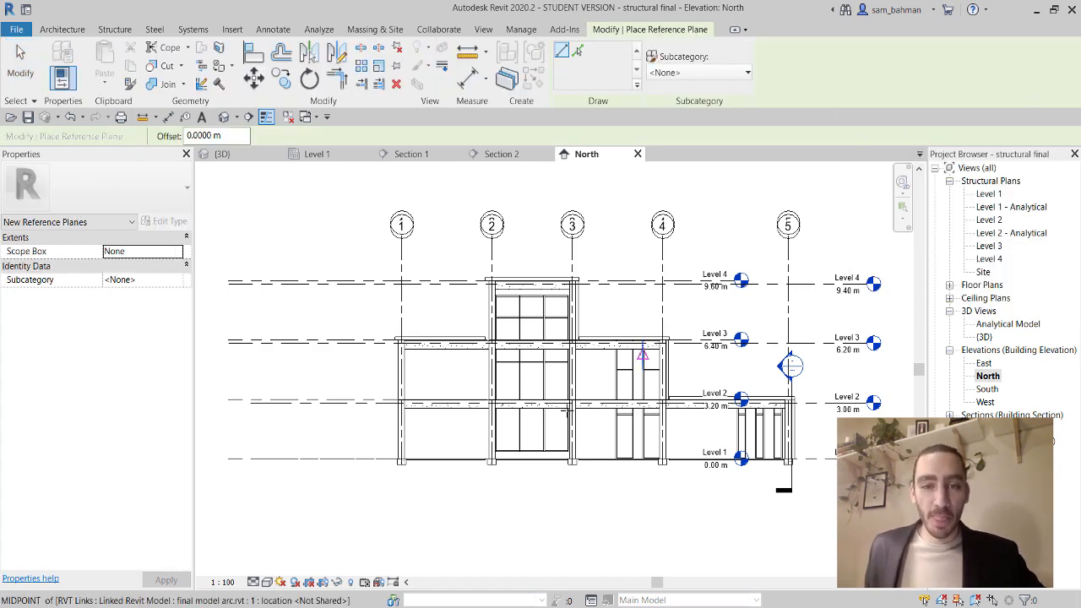
scroll(430, 435, up, 4)
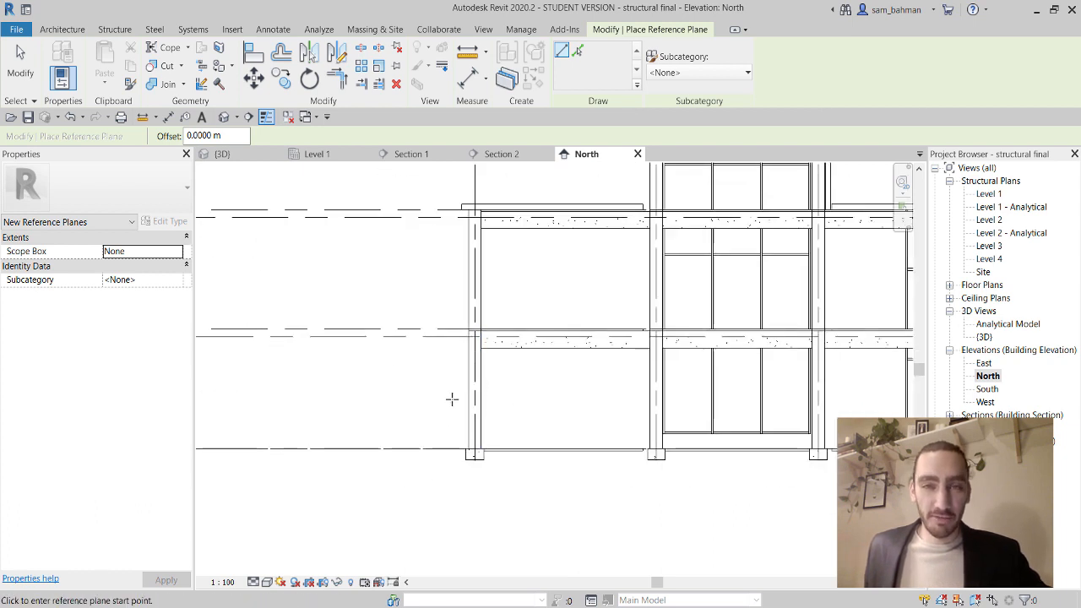
click(373, 401)
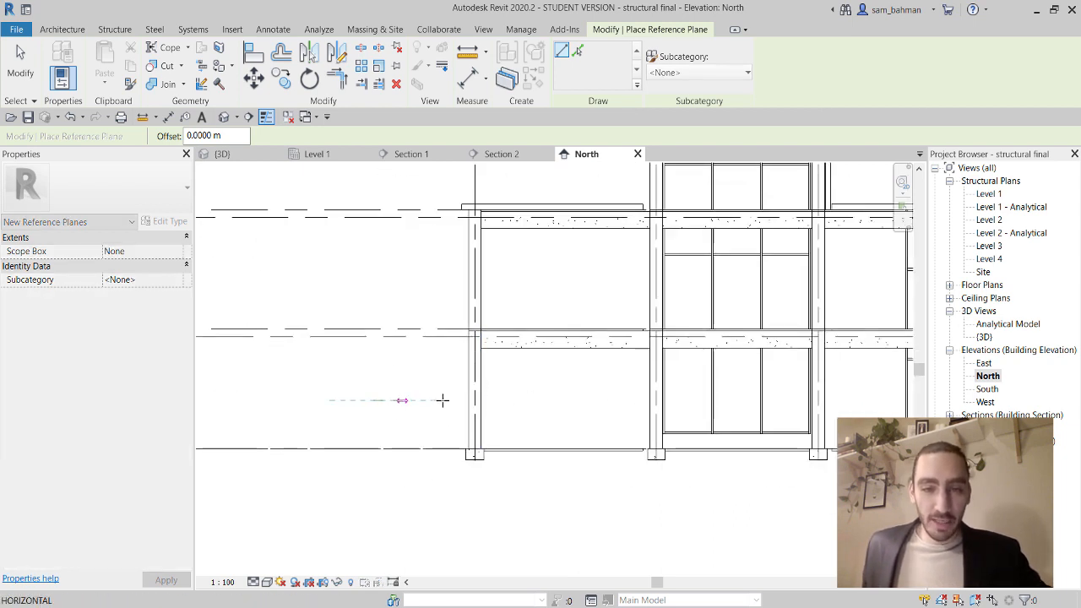
click(554, 400)
click(403, 408)
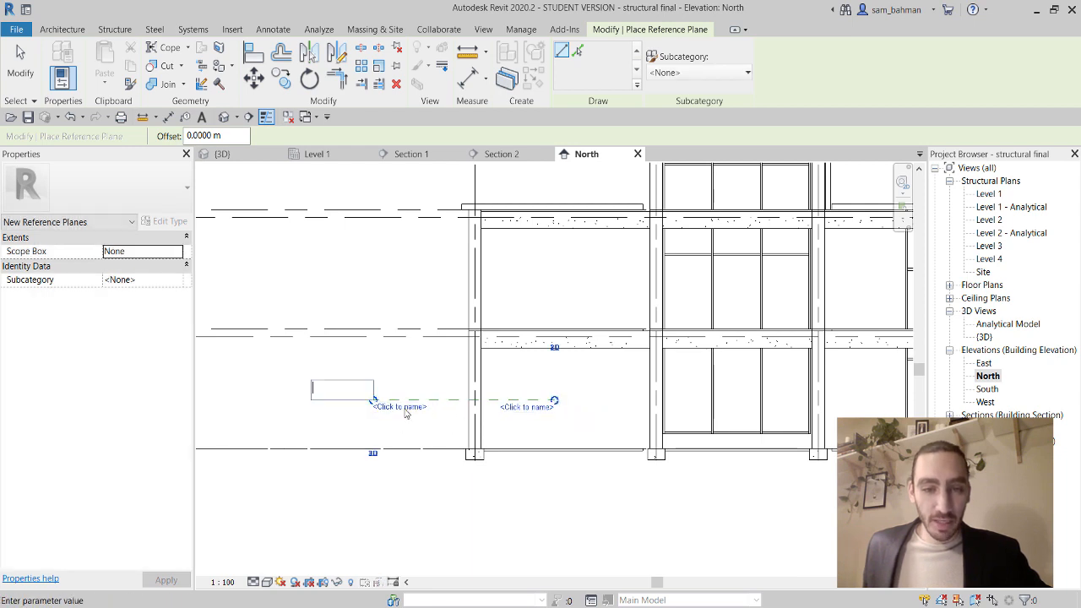
text(11)
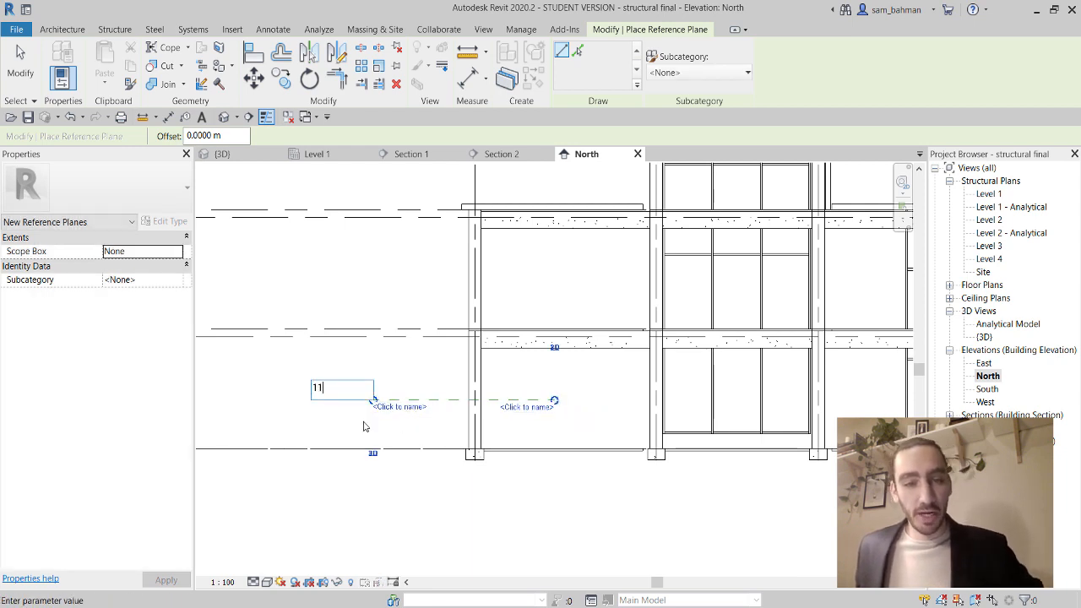
key(Return)
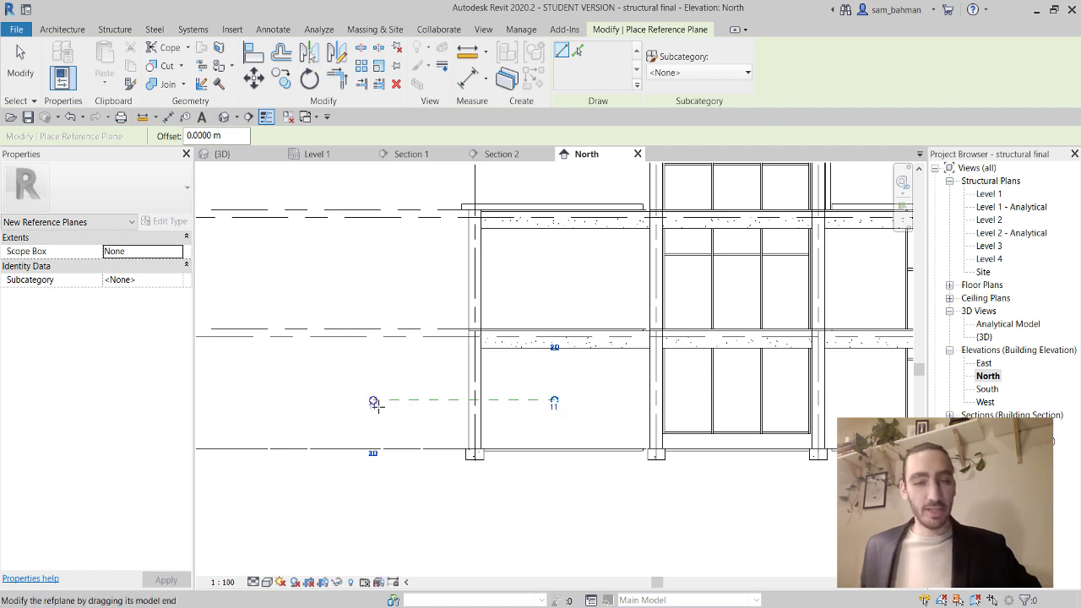
key(Escape)
key(Escape)
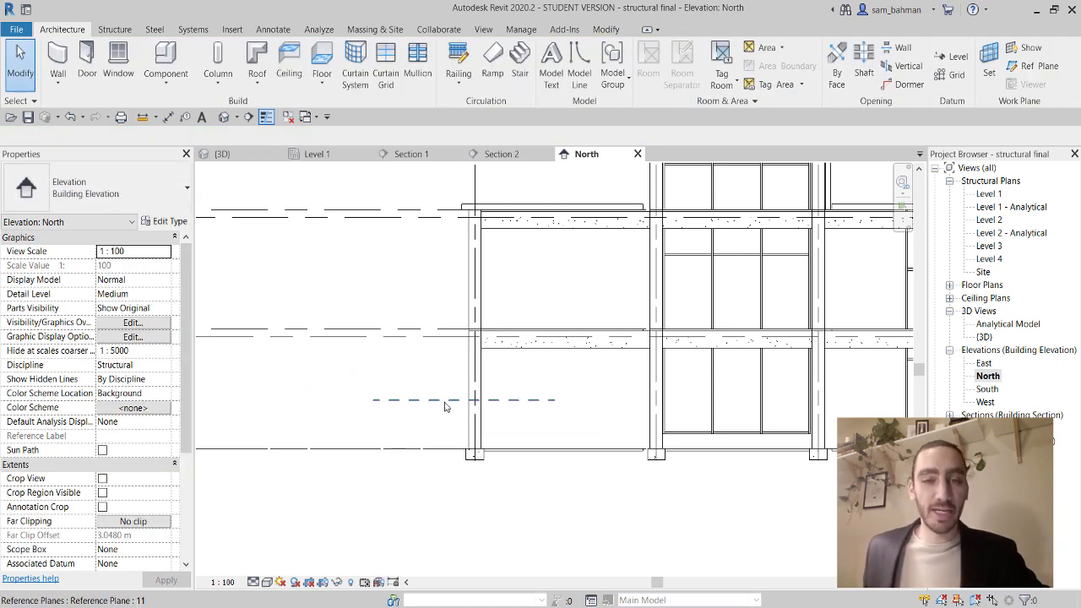
Check reference plane 11, then reopen the Level 1 structural plan.
click(445, 407)
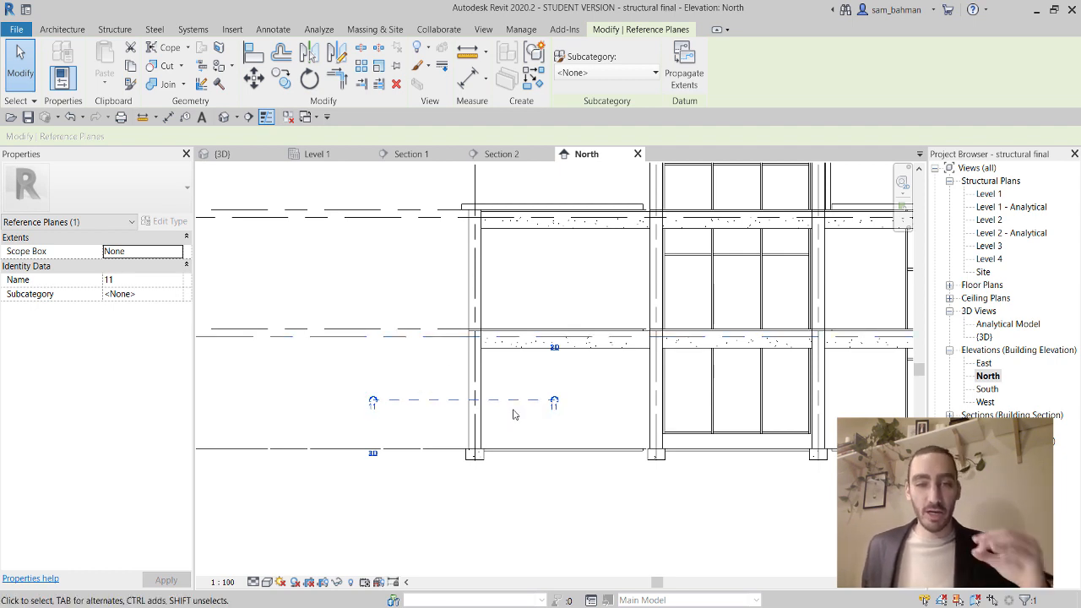
click(626, 413)
double_click(989, 195)
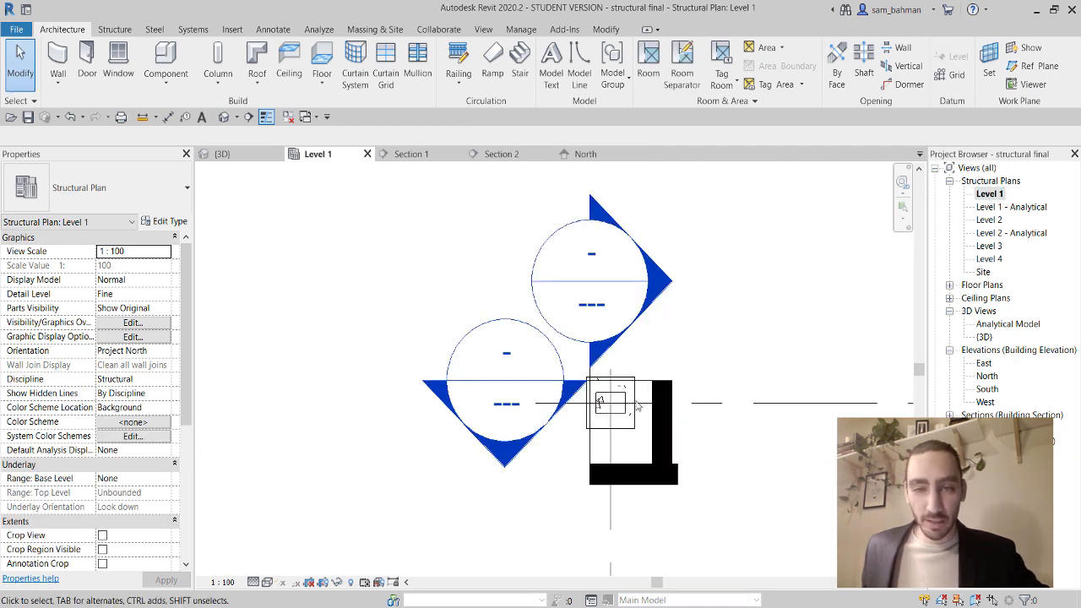
Make Reference Plane : 11 the active work plane, then select the concrete column.
scroll(623, 418, up, 5)
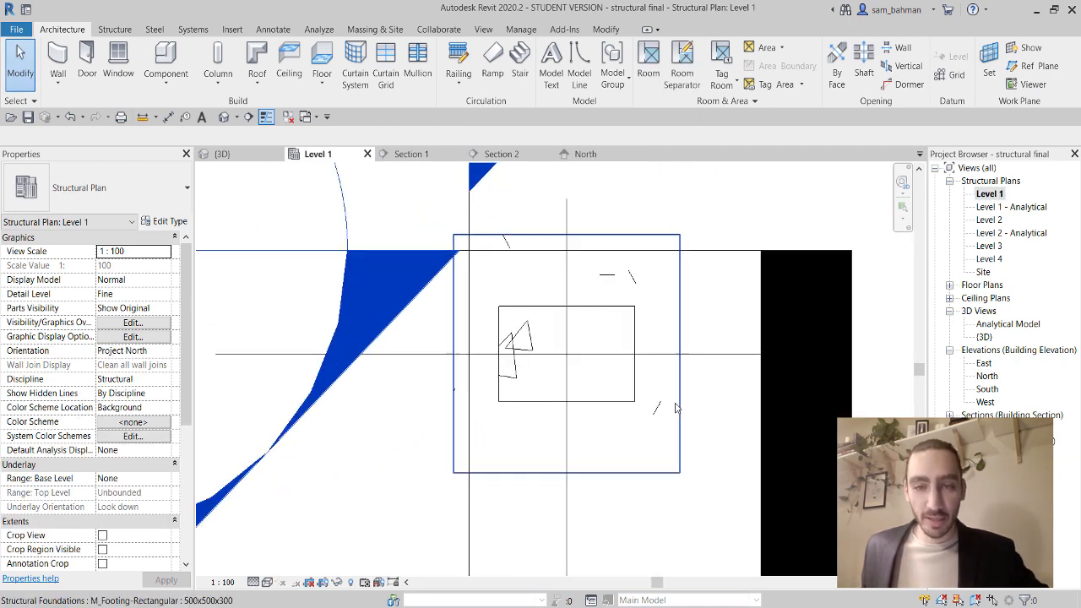
click(634, 385)
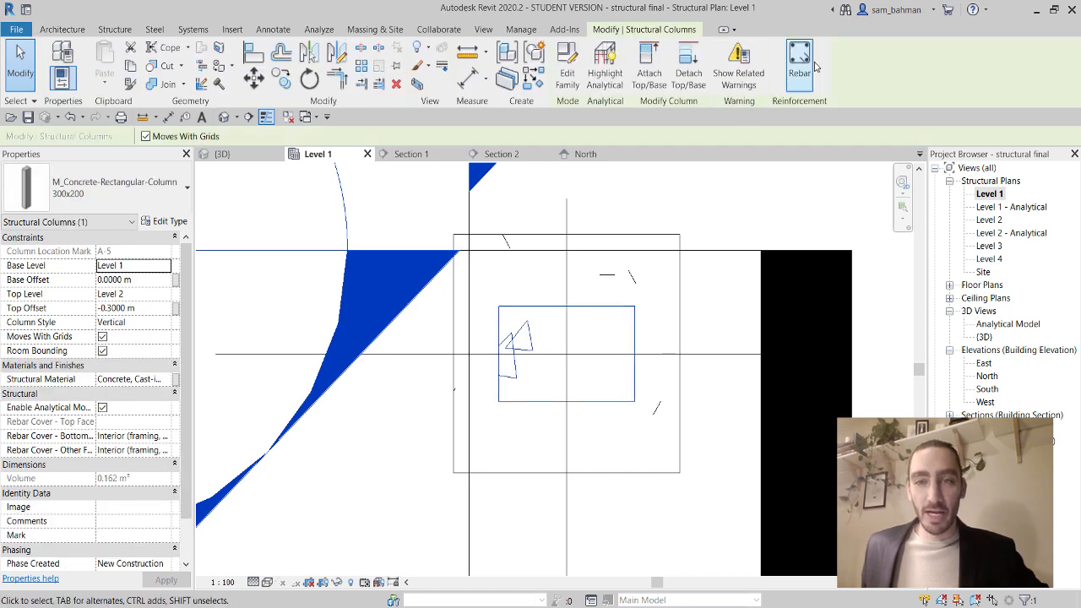
key(Escape)
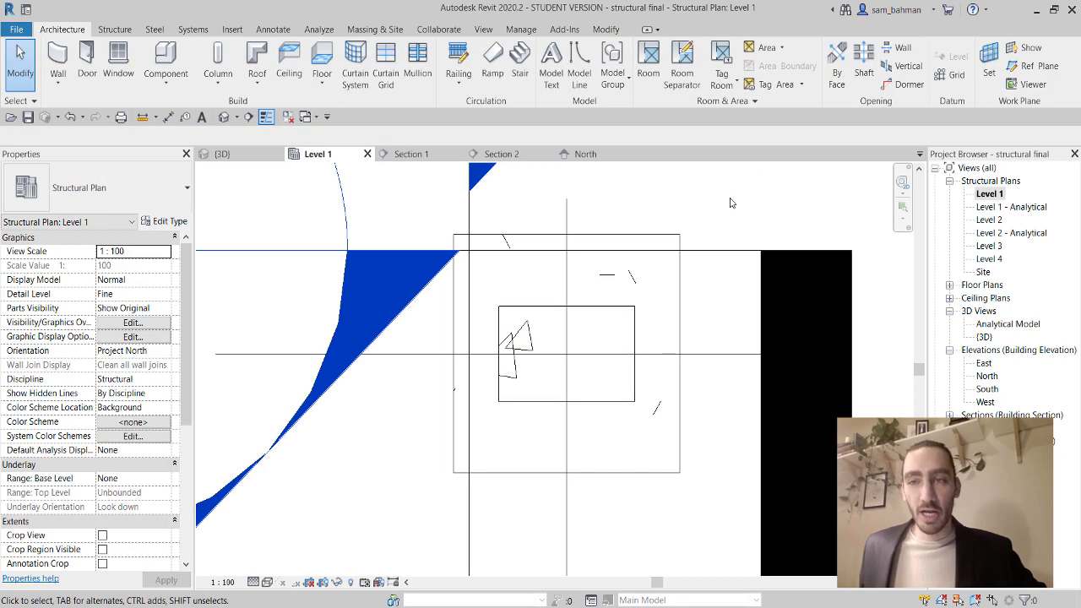
click(988, 61)
click(577, 310)
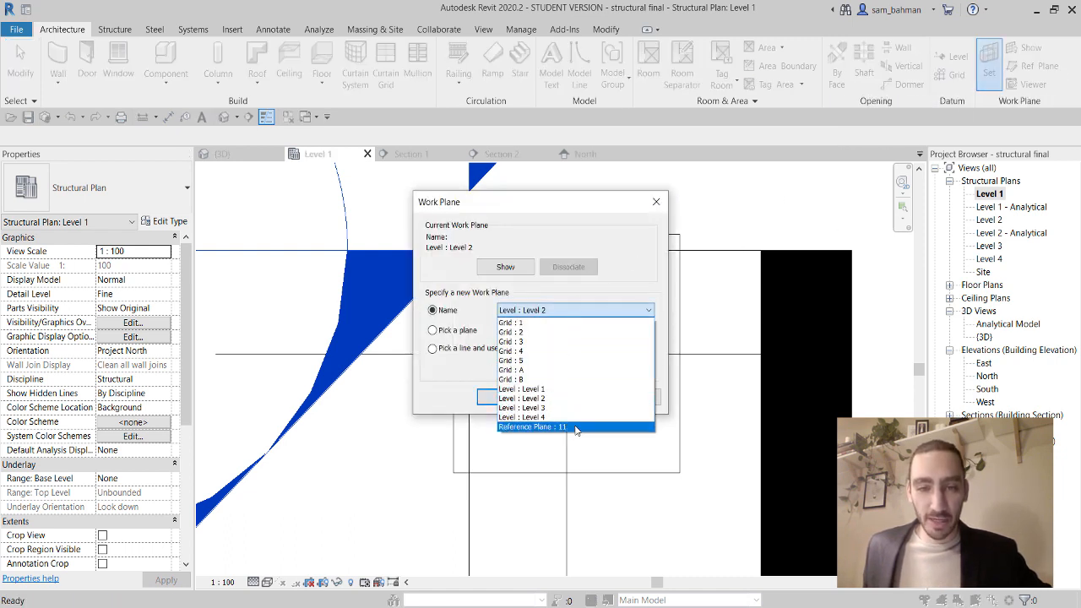
click(575, 428)
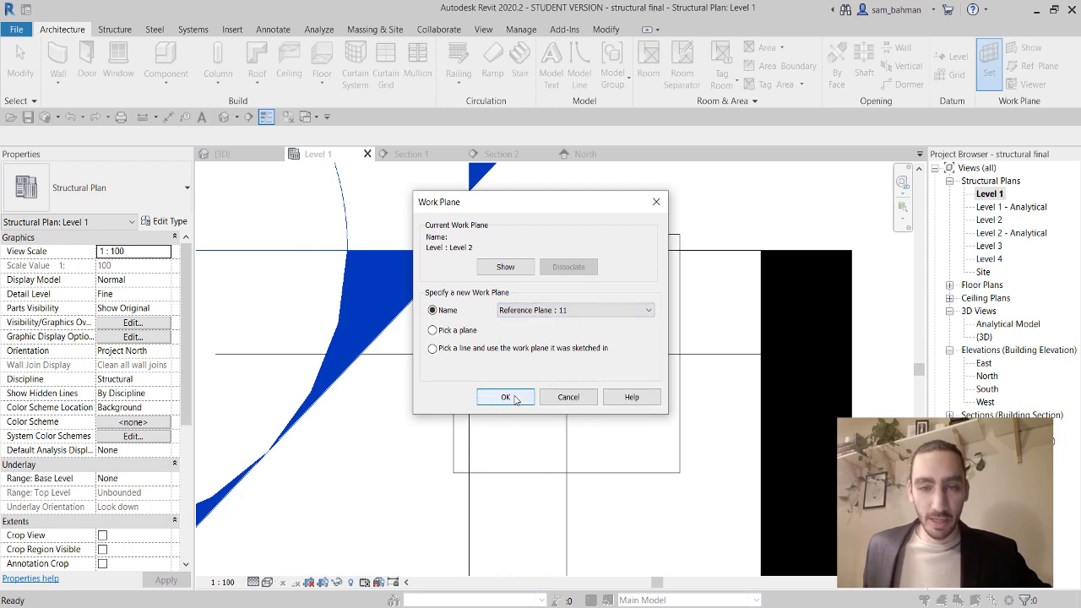
click(517, 398)
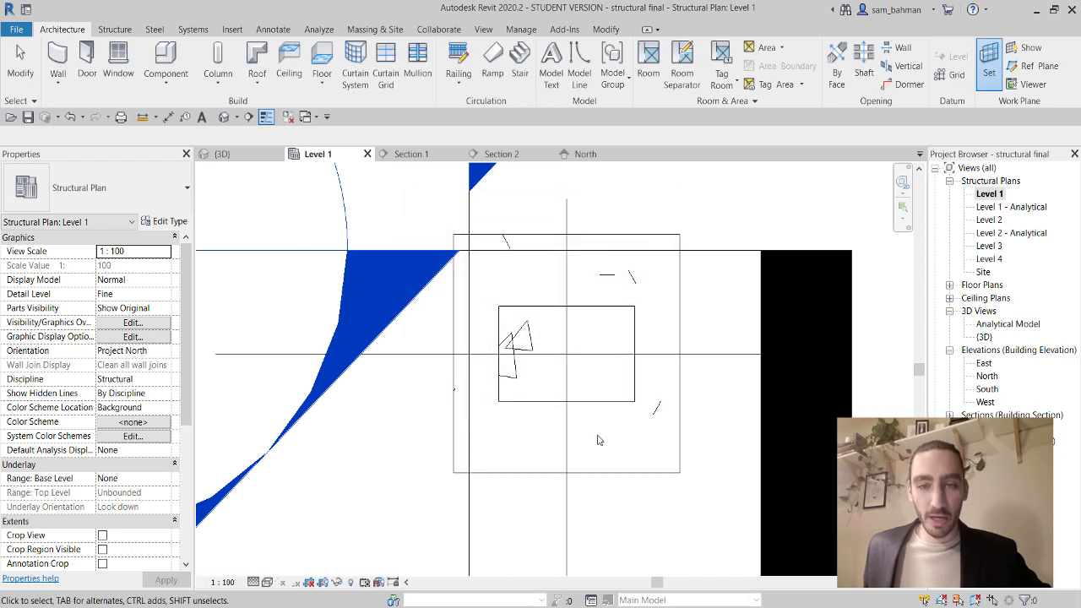
click(637, 328)
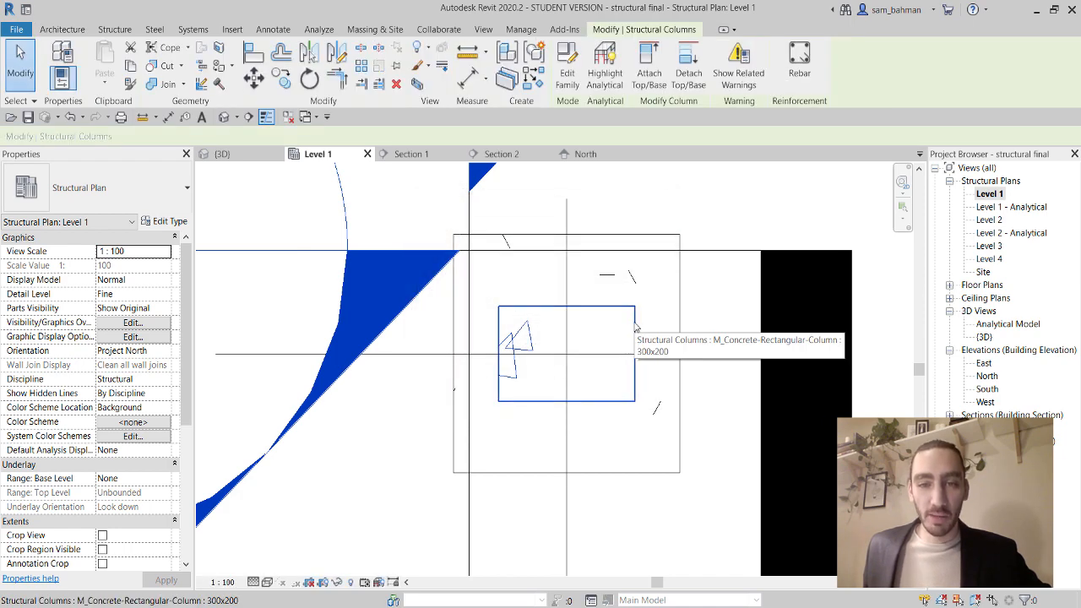
Start rebar placement on the current work plane with bars perpendicular to cover.
click(803, 72)
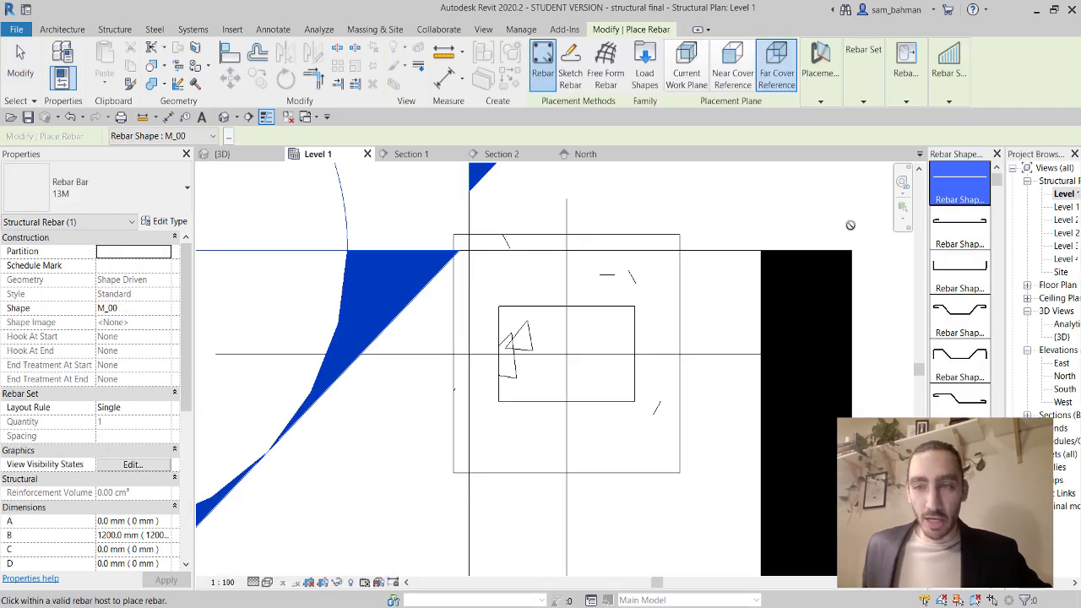
click(687, 71)
mouse_move(820, 88)
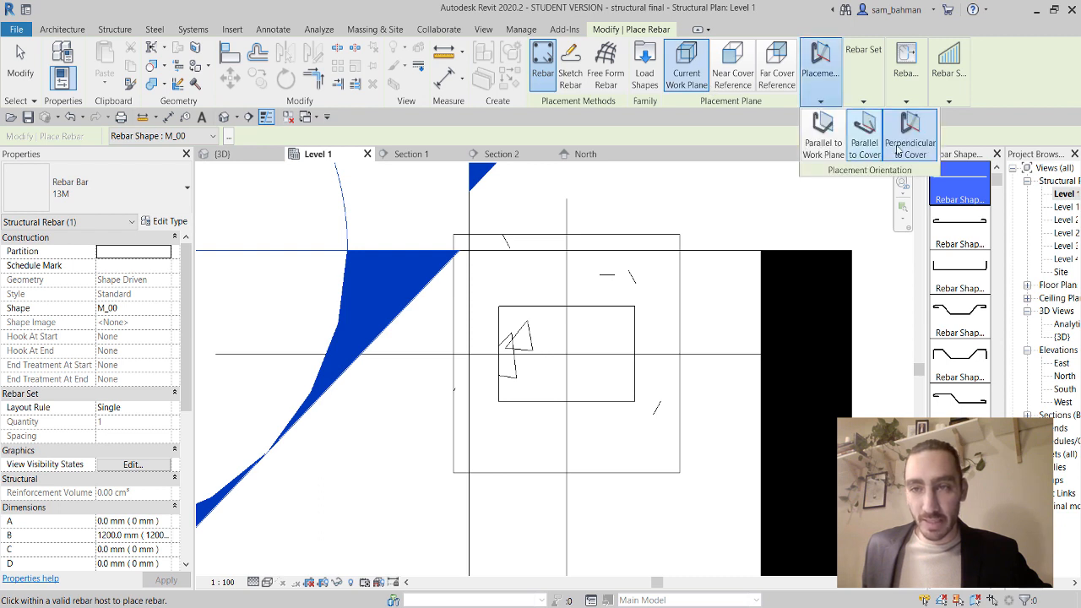
click(915, 141)
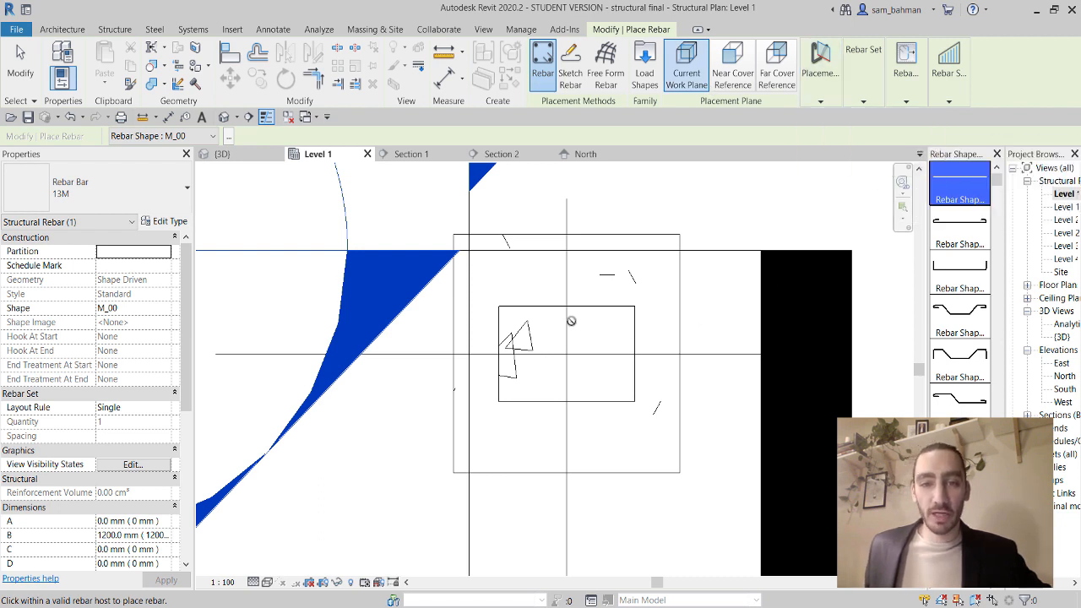
scroll(519, 328, up, 5)
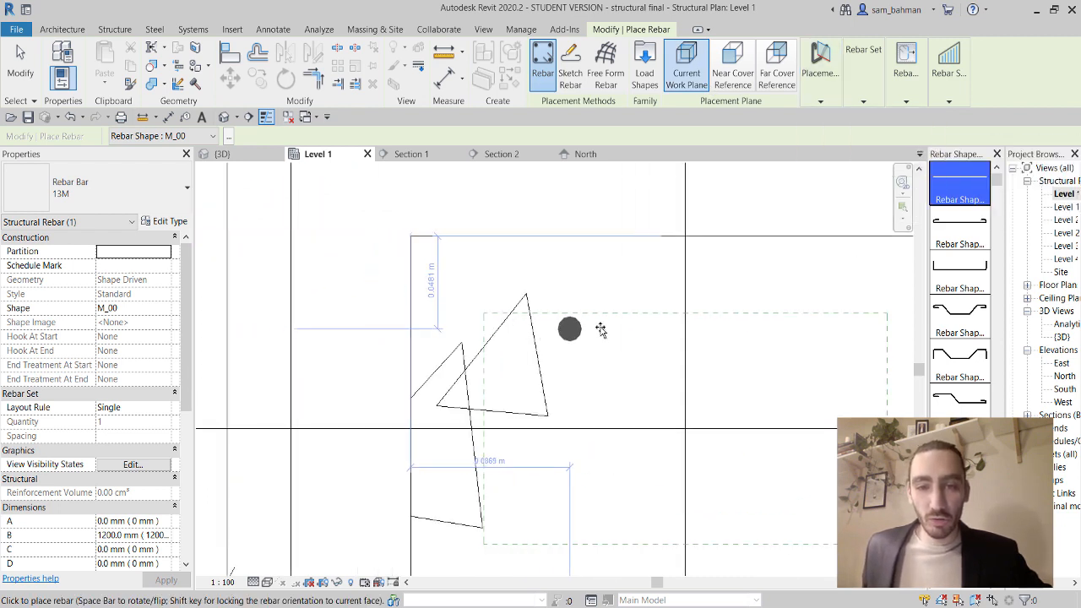
scroll(765, 331, down, 1)
middle_drag(765, 330, 647, 322)
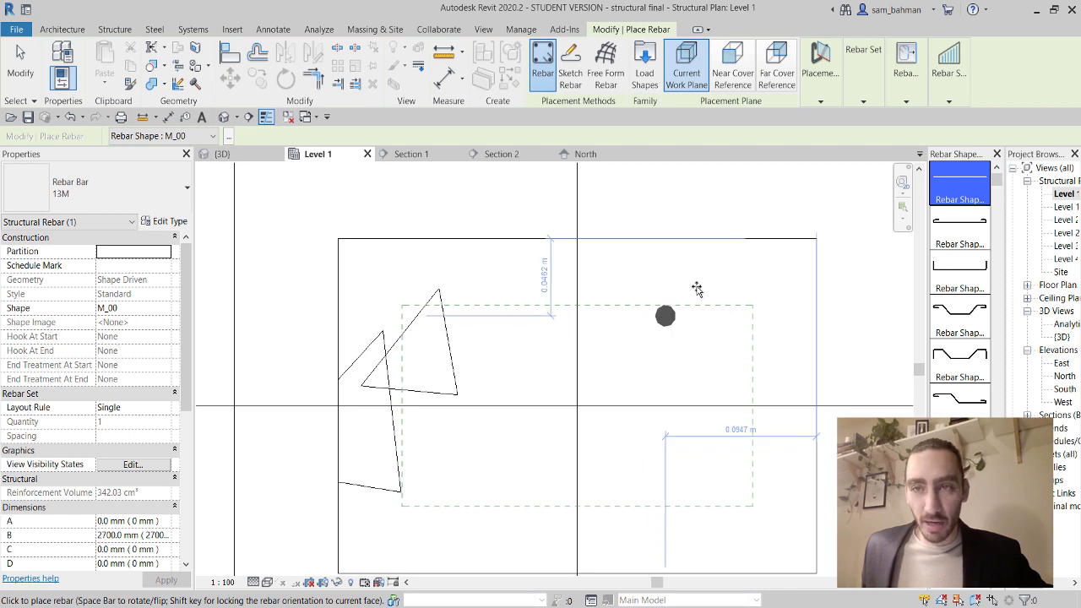
Place two Fixed Number sets of three bars at the column's top and bottom.
mouse_move(860, 88)
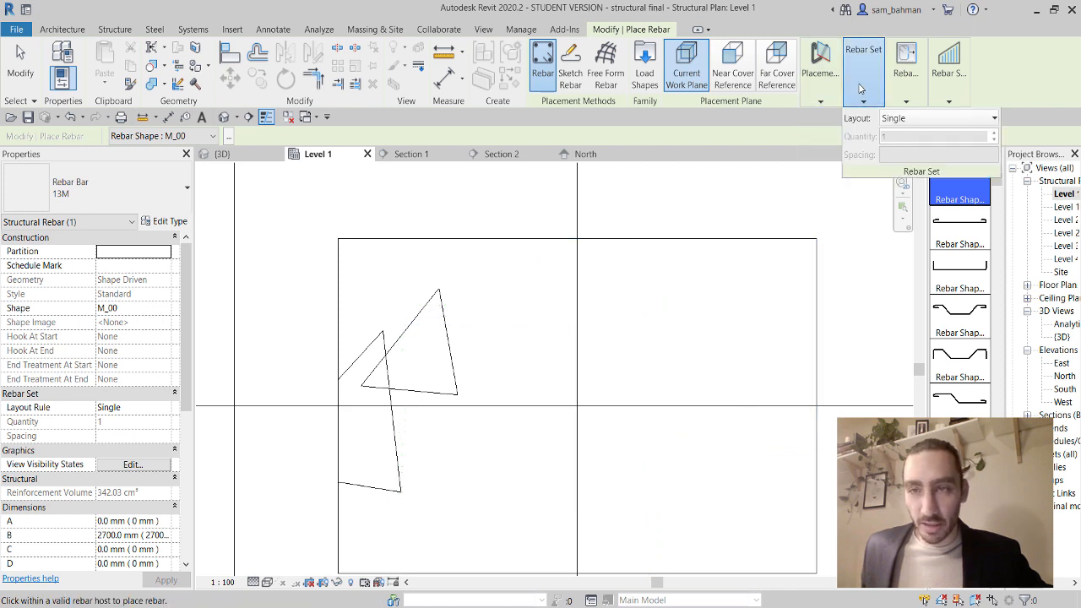
click(903, 119)
click(911, 152)
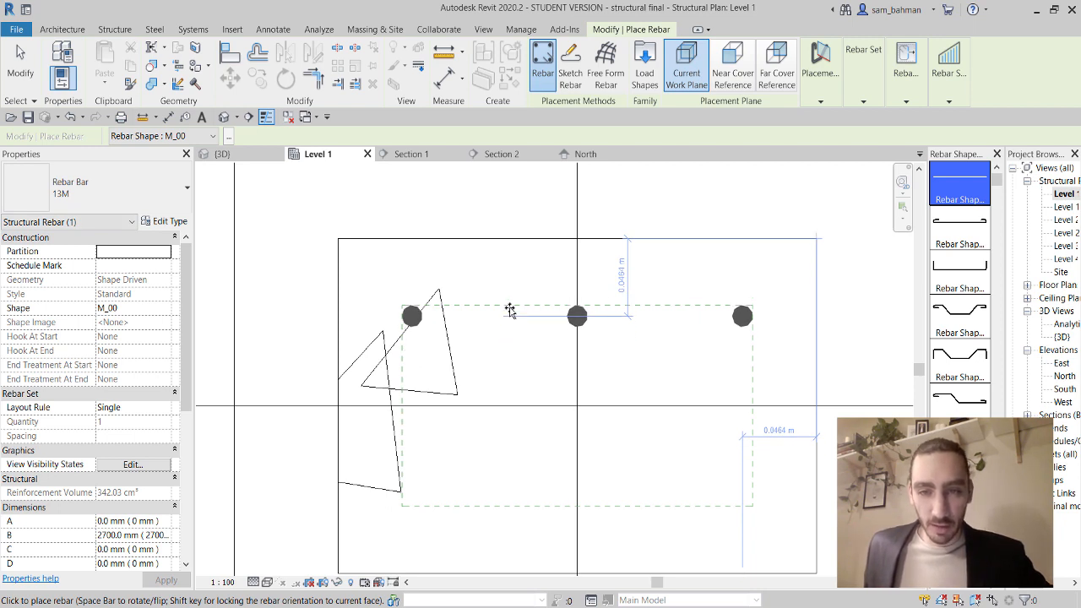
click(511, 310)
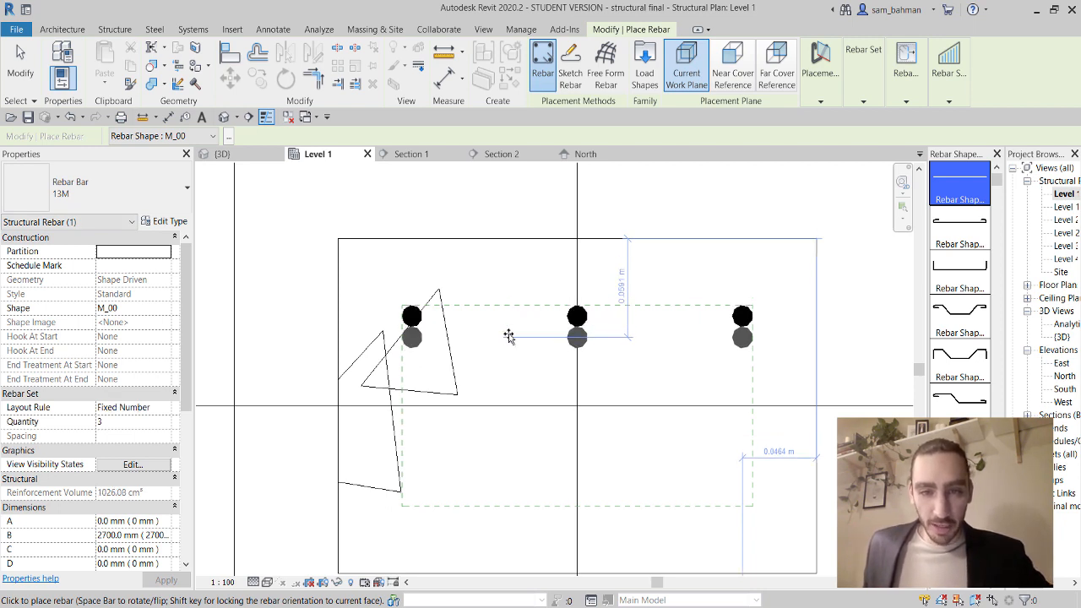
click(491, 500)
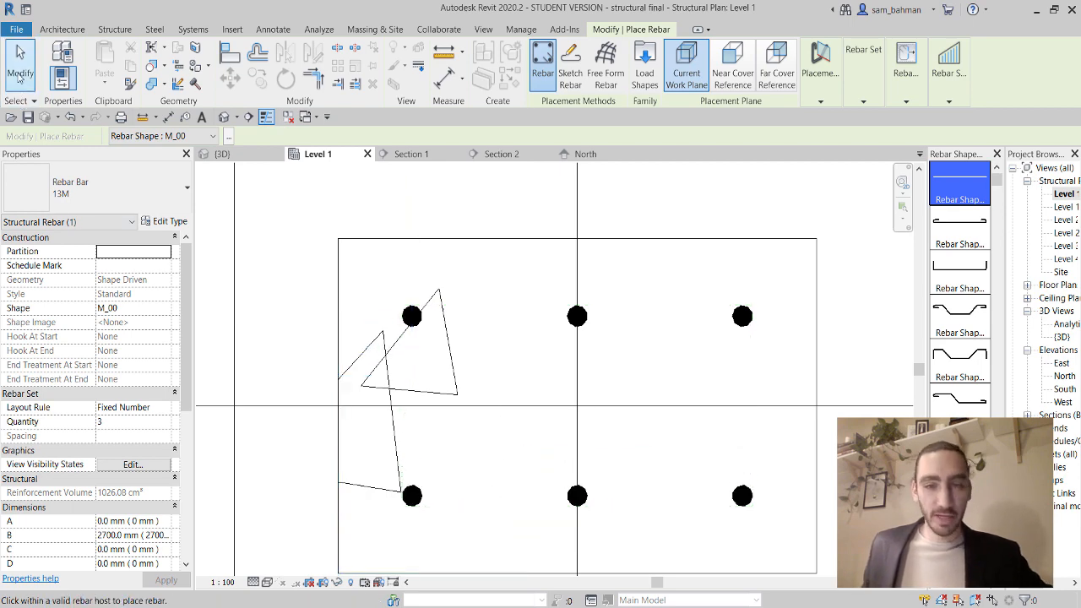
Exit Place Rebar with Modify and reselect the concrete column.
click(20, 74)
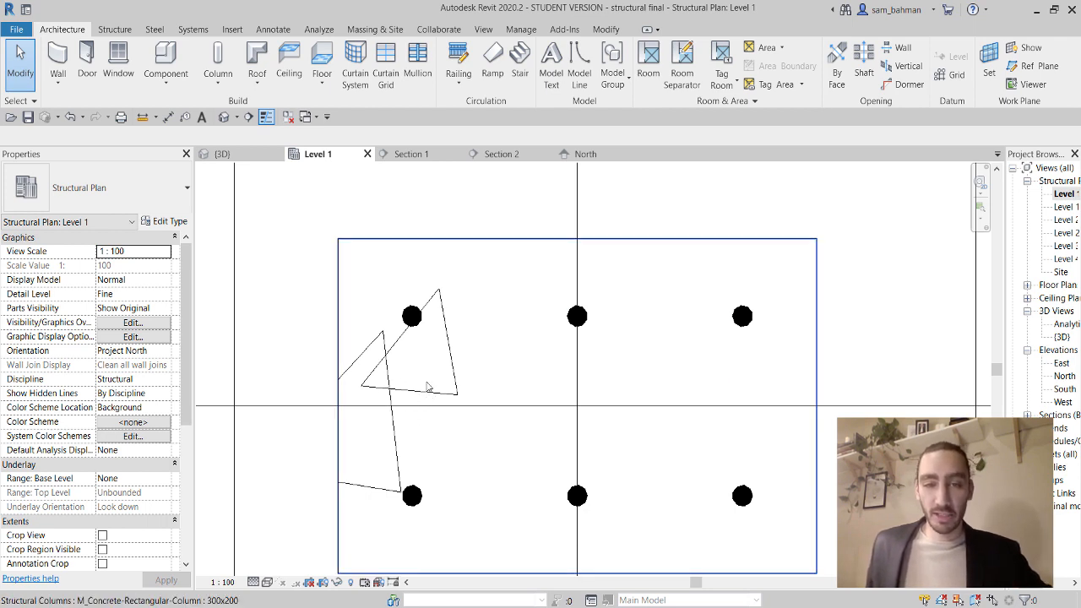
click(816, 370)
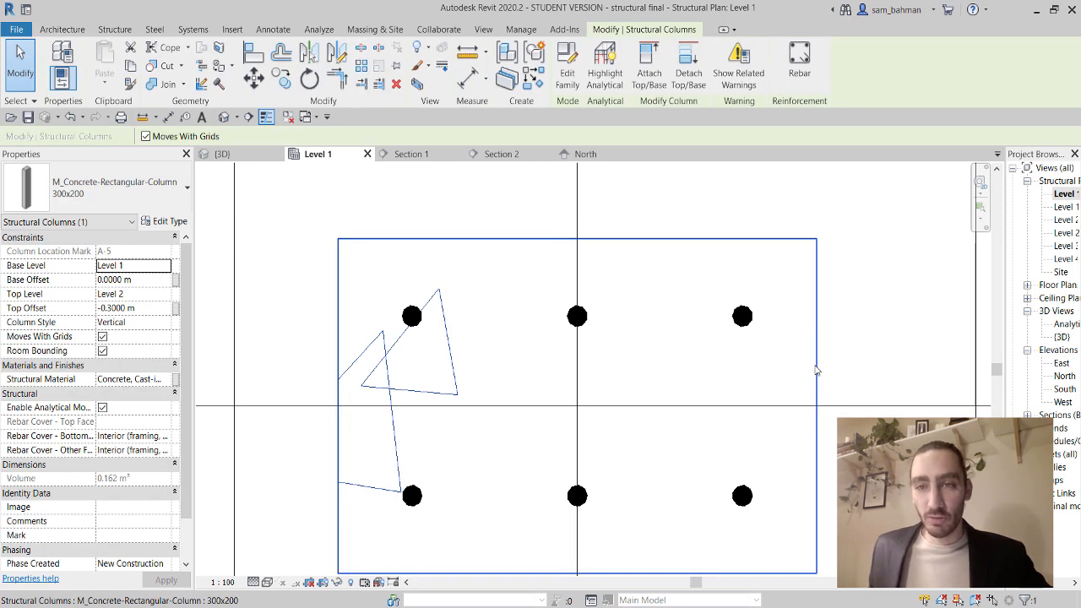
Set up an M_T1 stirrup parallel to the work plane with Maximum Spacing layout.
click(800, 68)
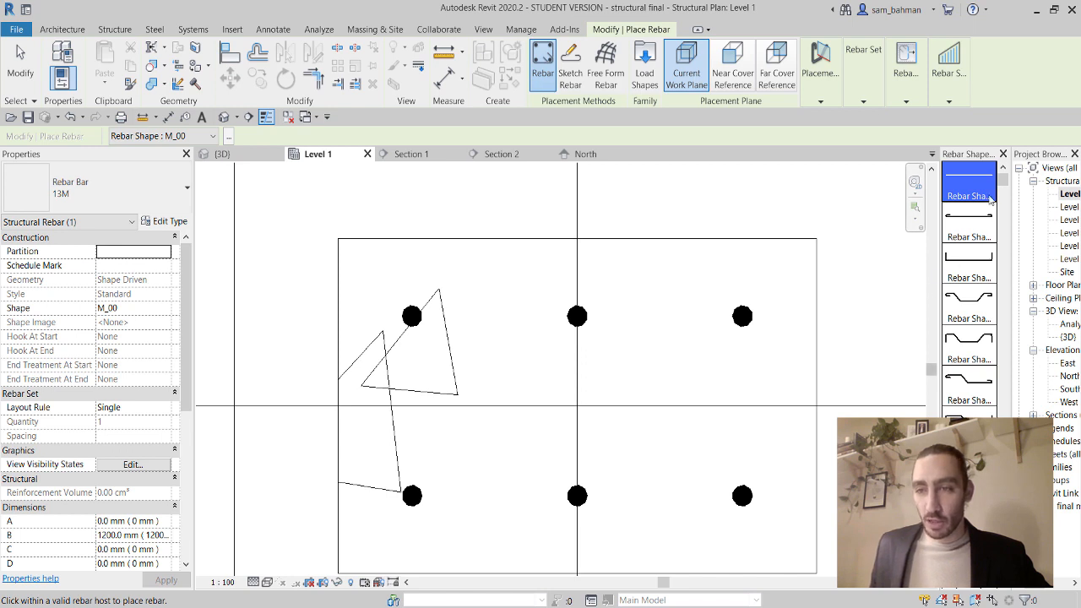
drag(1003, 184, 1016, 522)
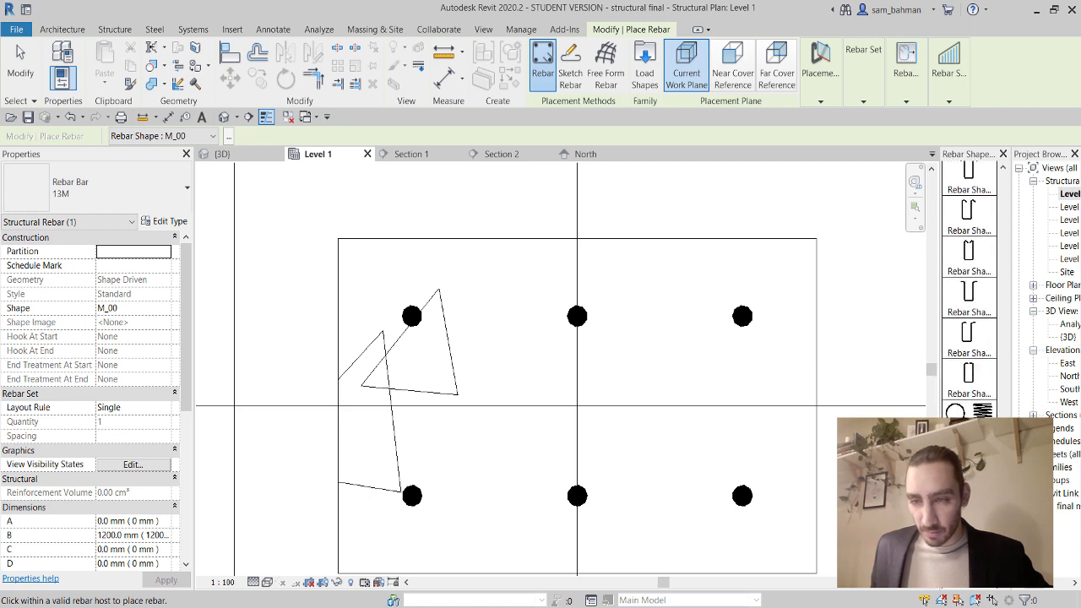
click(969, 455)
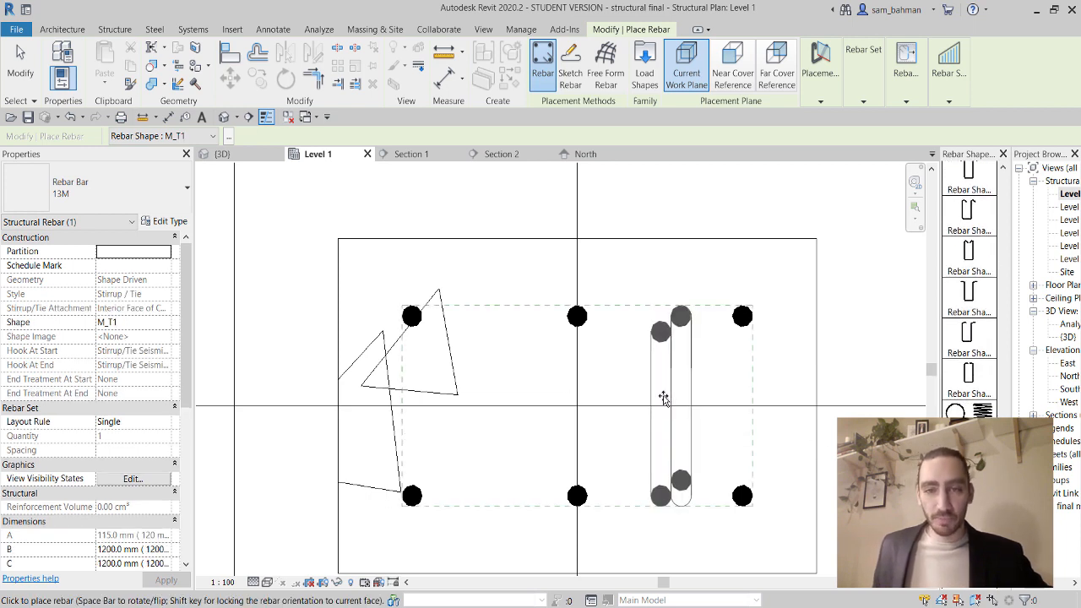
click(824, 100)
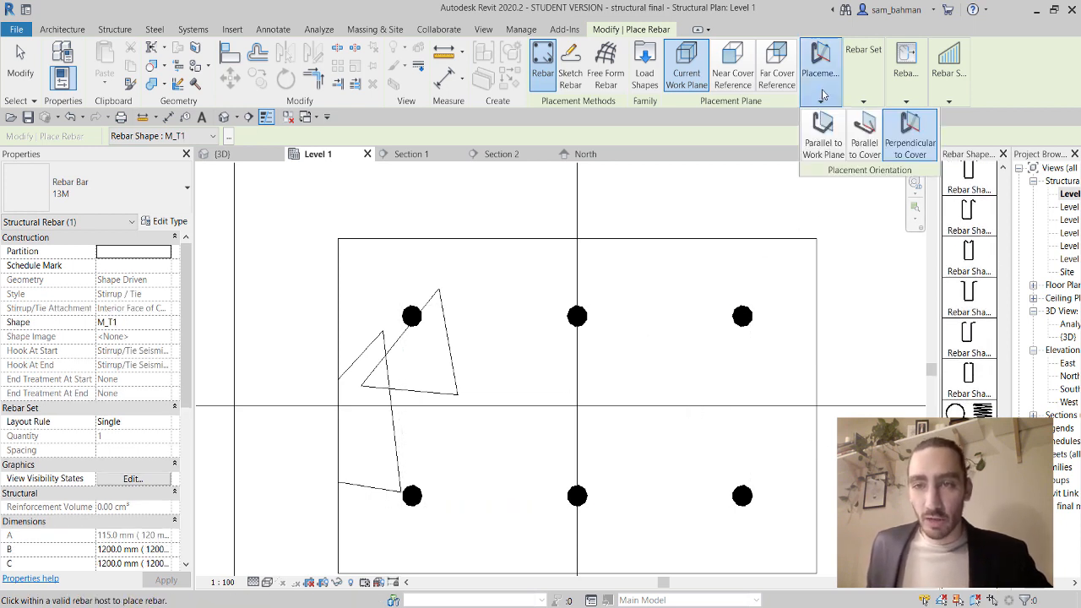
click(823, 142)
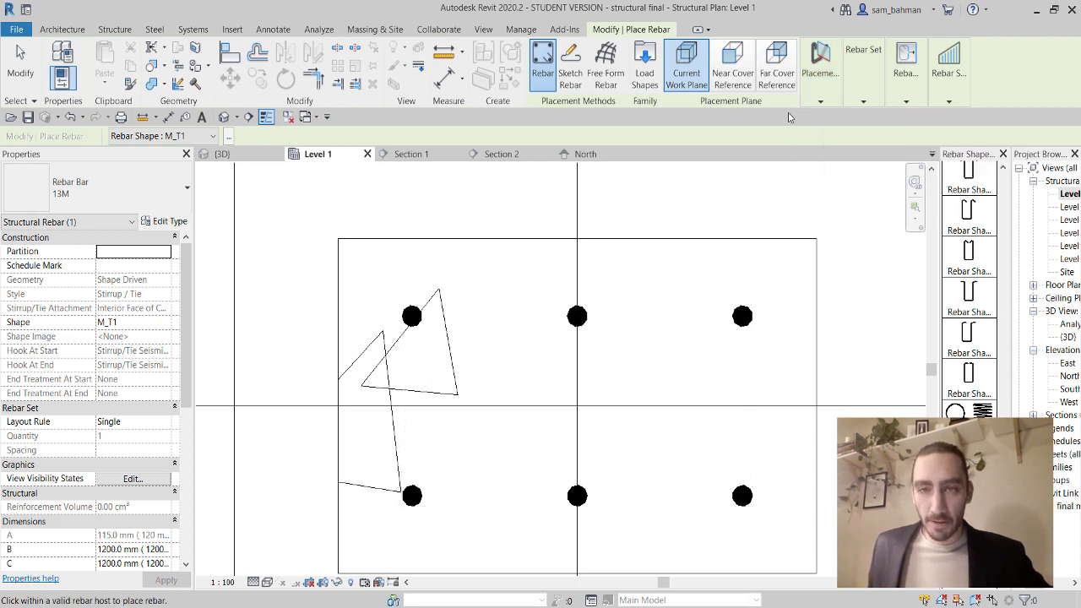
click(826, 96)
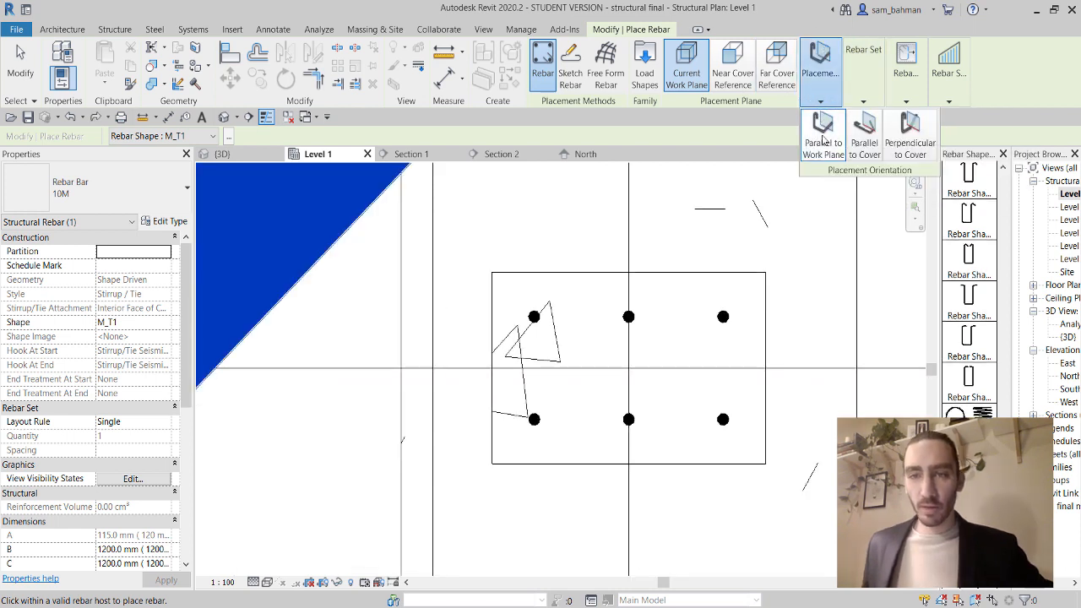
click(694, 78)
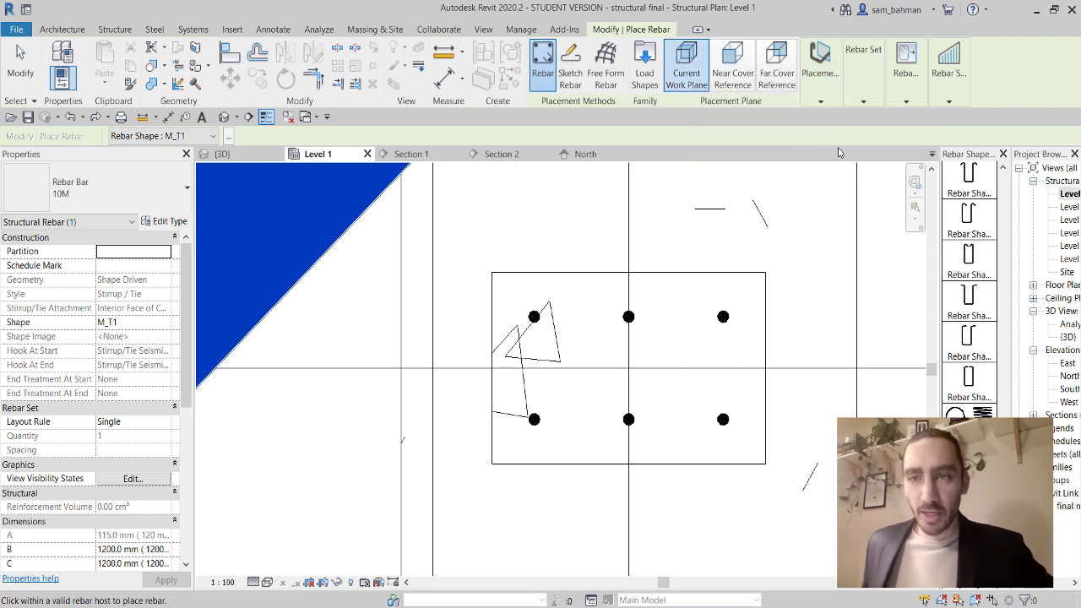
mouse_move(871, 81)
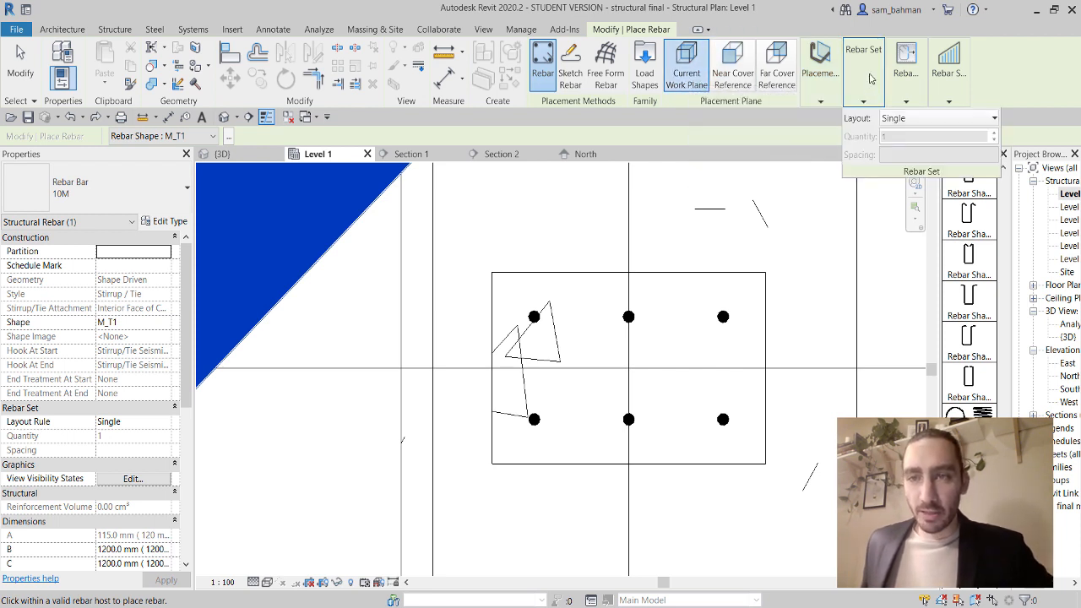
click(901, 123)
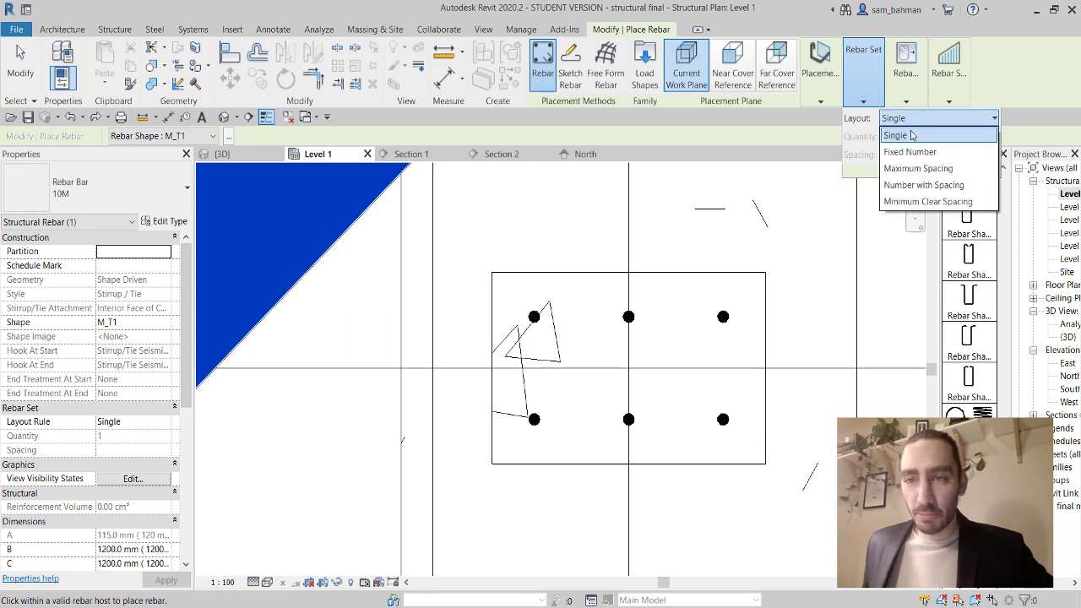
click(932, 169)
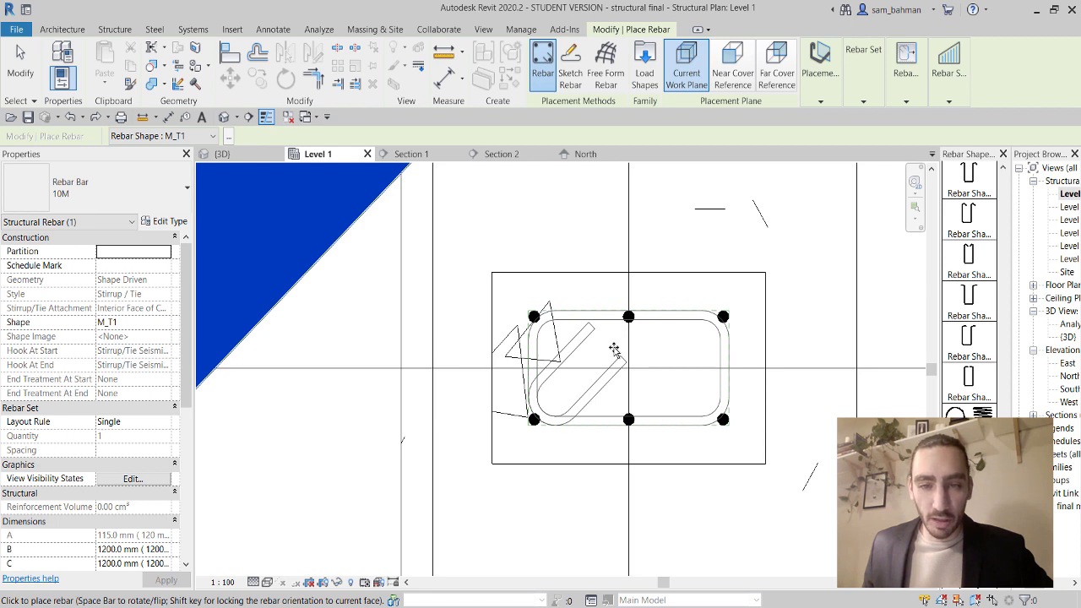
Flip the stirrup hooks to the right and place the tie around the six bars.
key(space)
key(space)
key(space)
key(space)
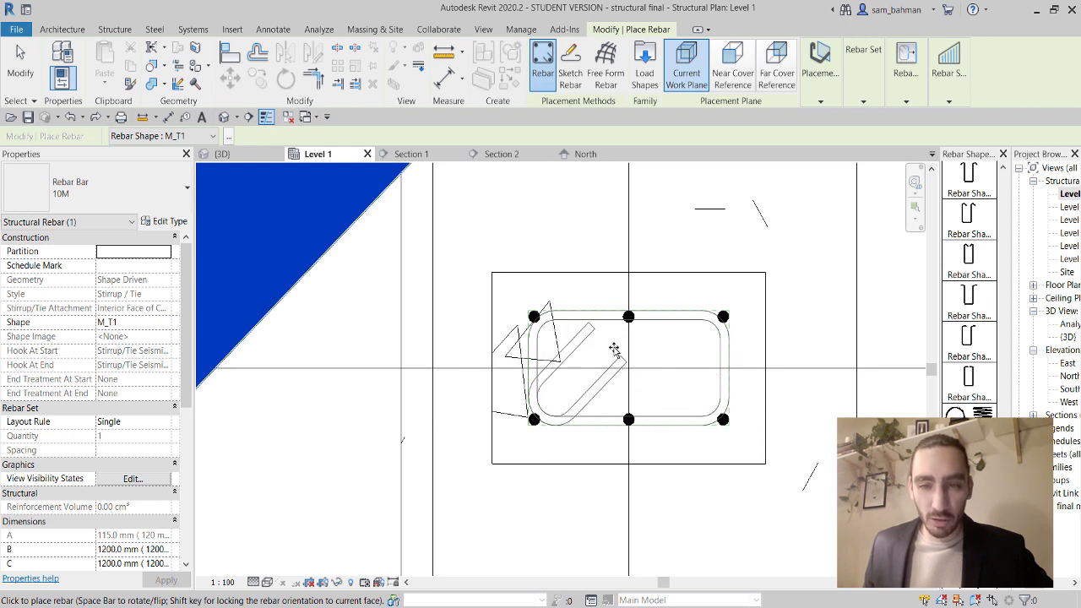
key(space)
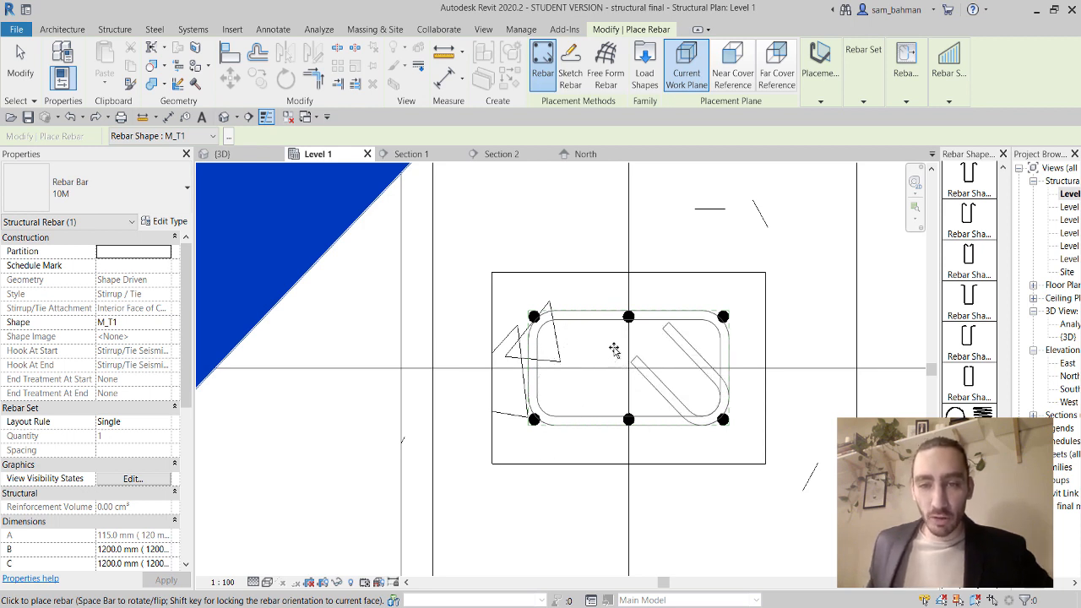
click(614, 349)
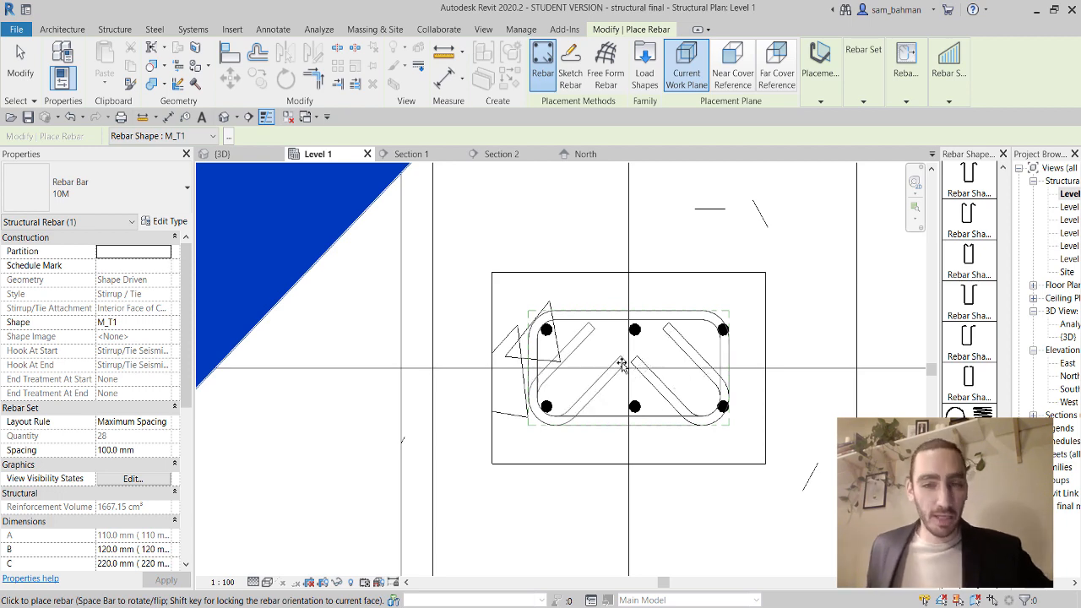
key(Escape)
key(Escape)
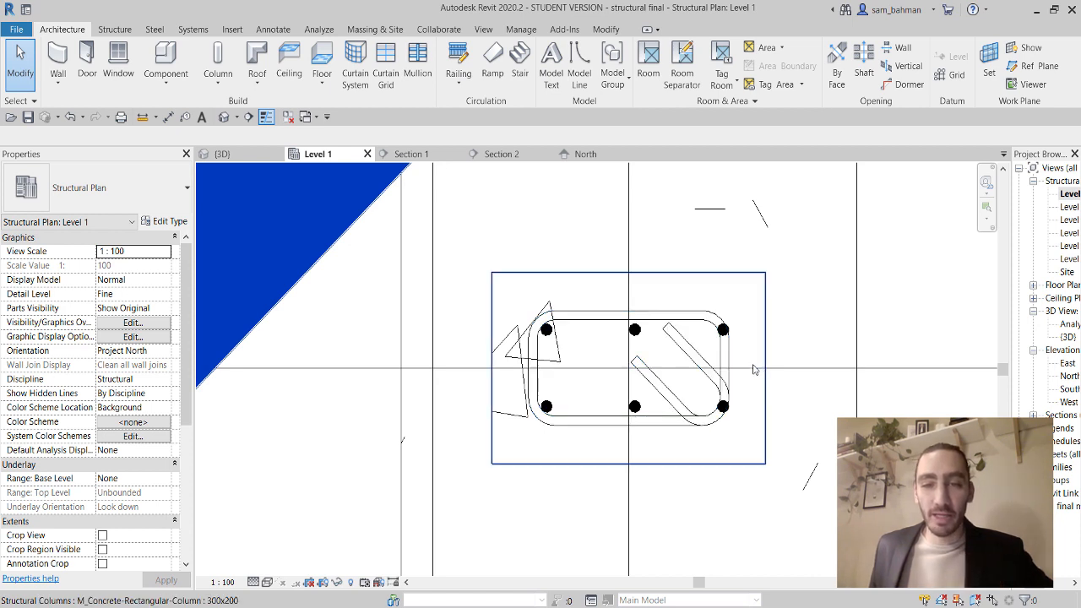
Drag the top and bottom rebar sets' end grips left so the right bars sit inside the stirrup.
scroll(725, 338, up, 5)
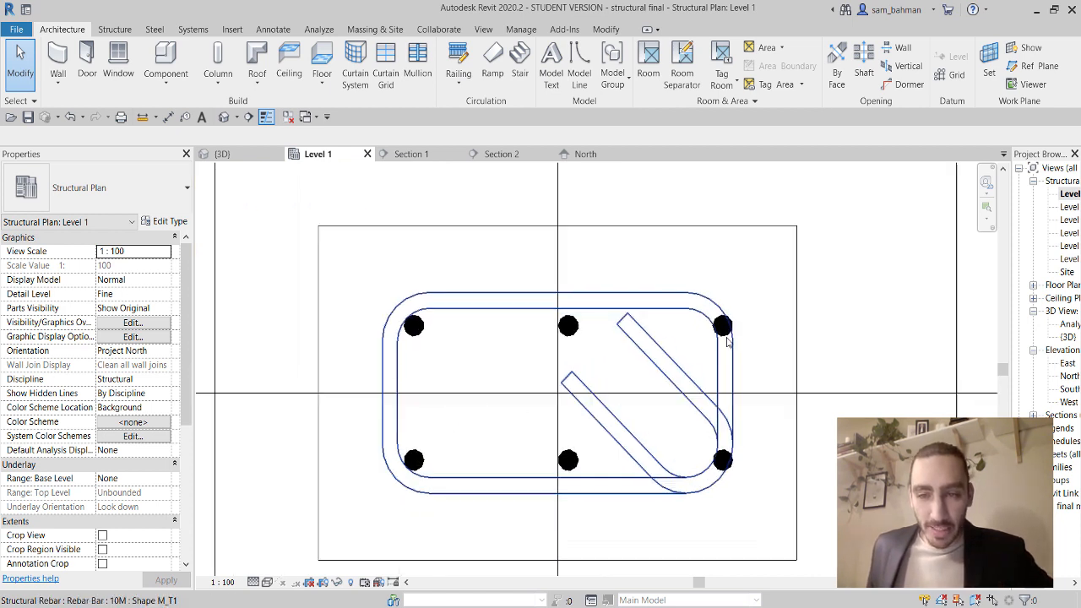
click(731, 318)
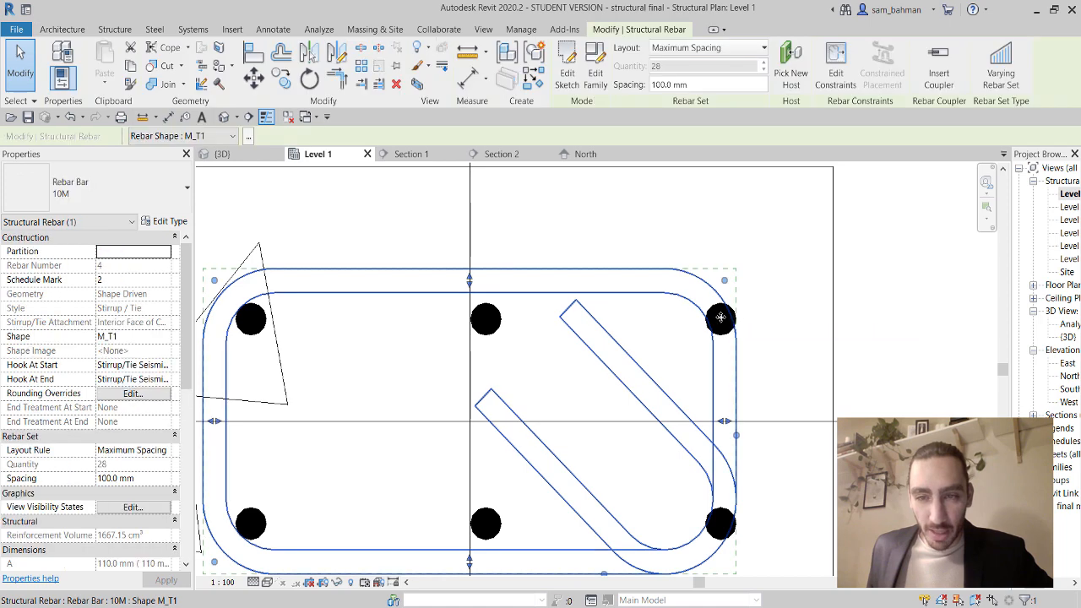
click(720, 324)
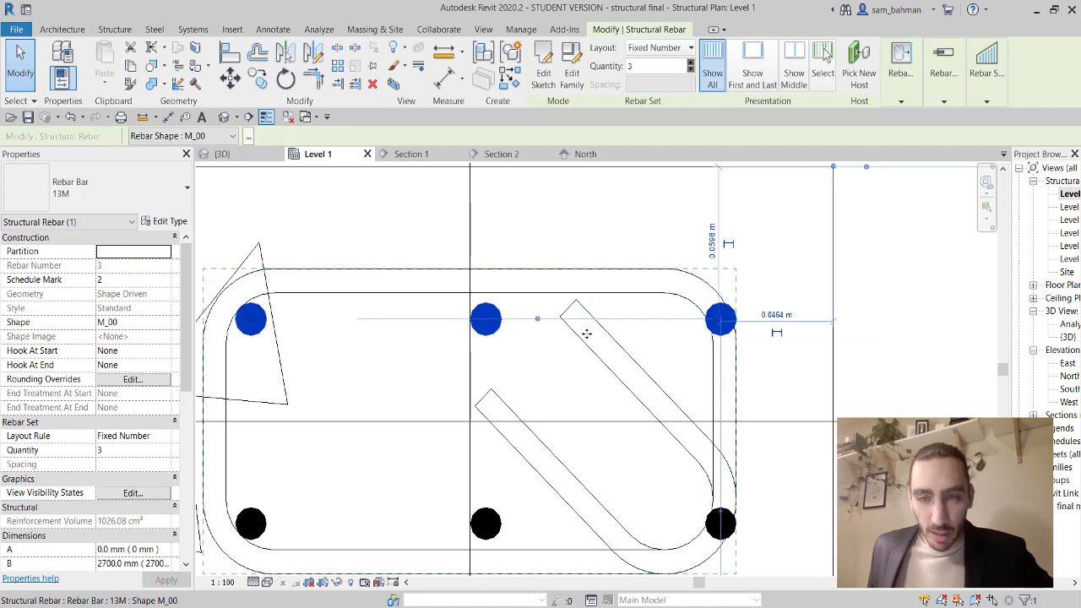
drag(721, 328, 688, 328)
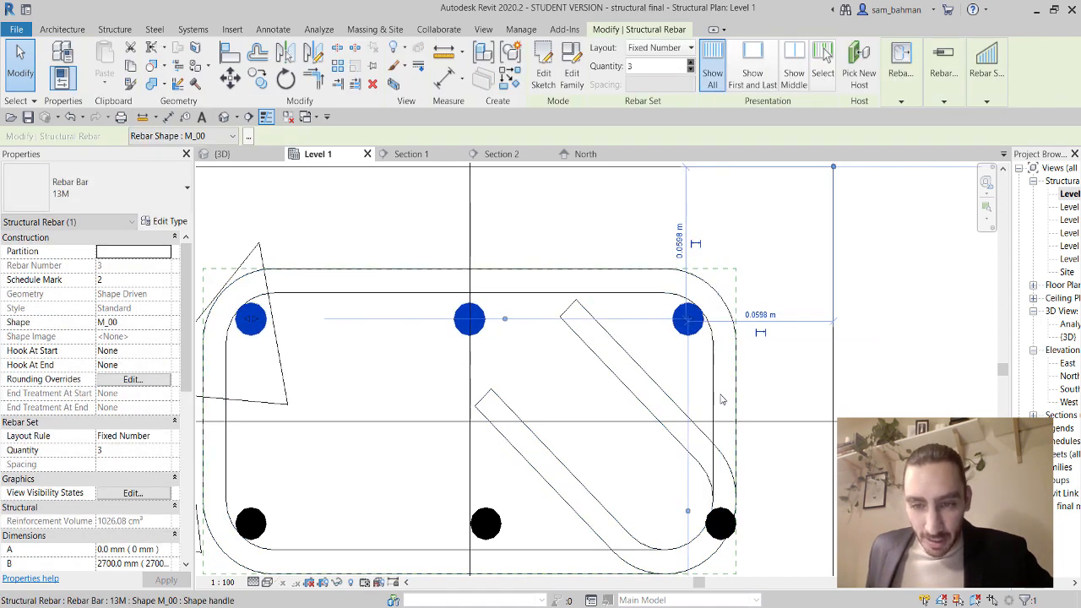
click(719, 524)
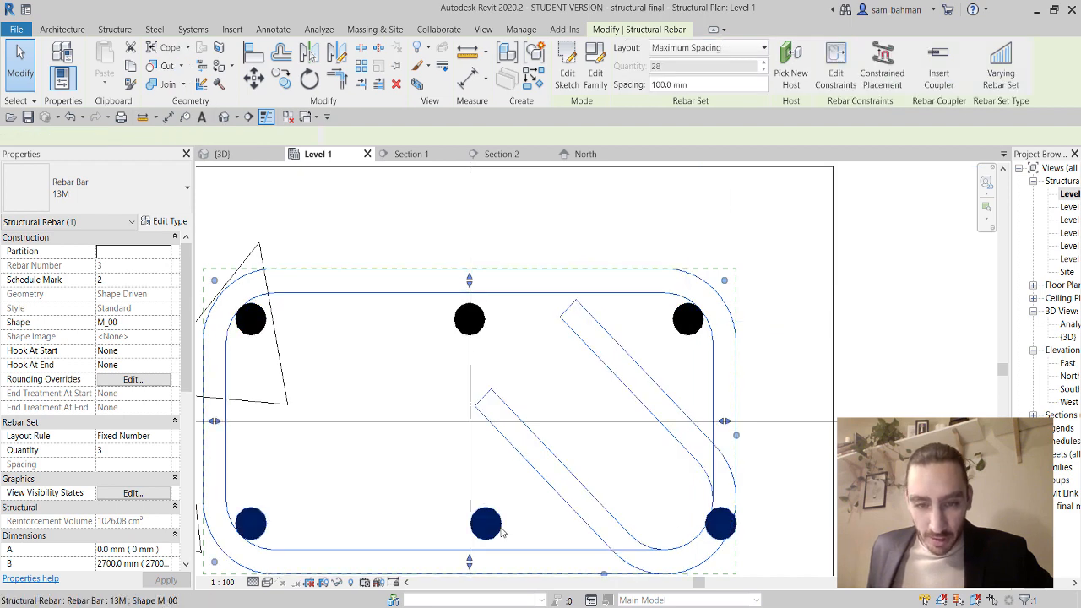
click(708, 527)
drag(718, 525, 689, 524)
scroll(628, 443, down, 1)
Clear the rebar selection, select then deselect the column, and show the Structure tools.
key(Escape)
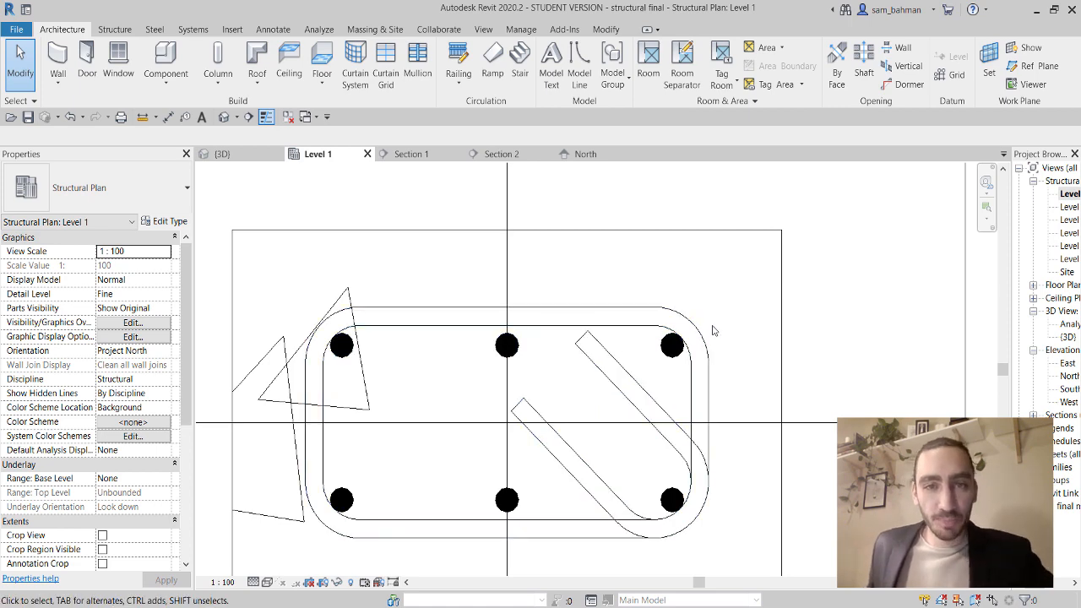
click(782, 270)
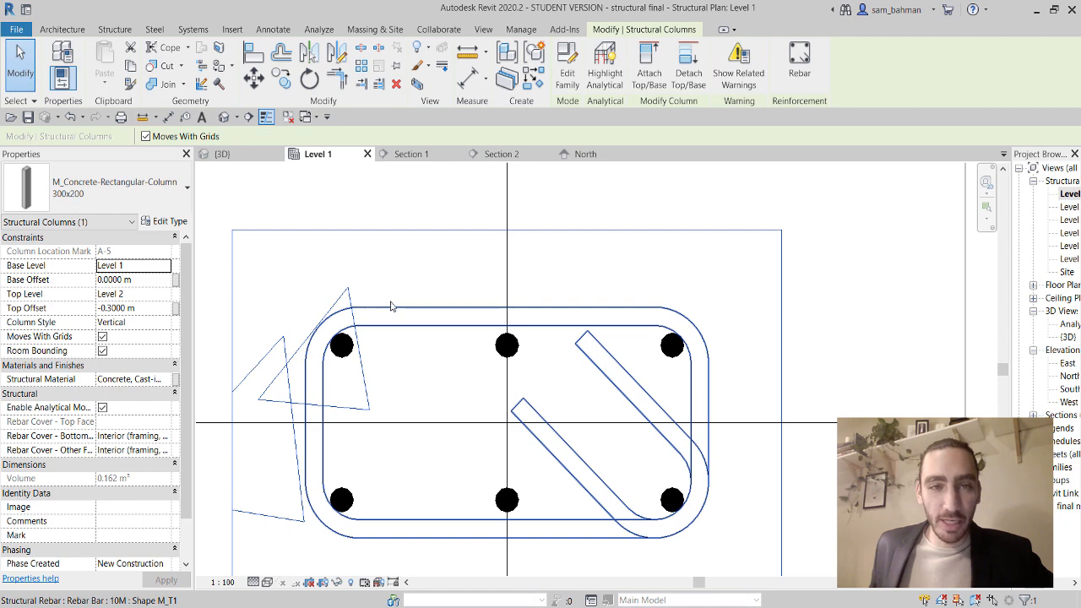
click(408, 200)
click(116, 30)
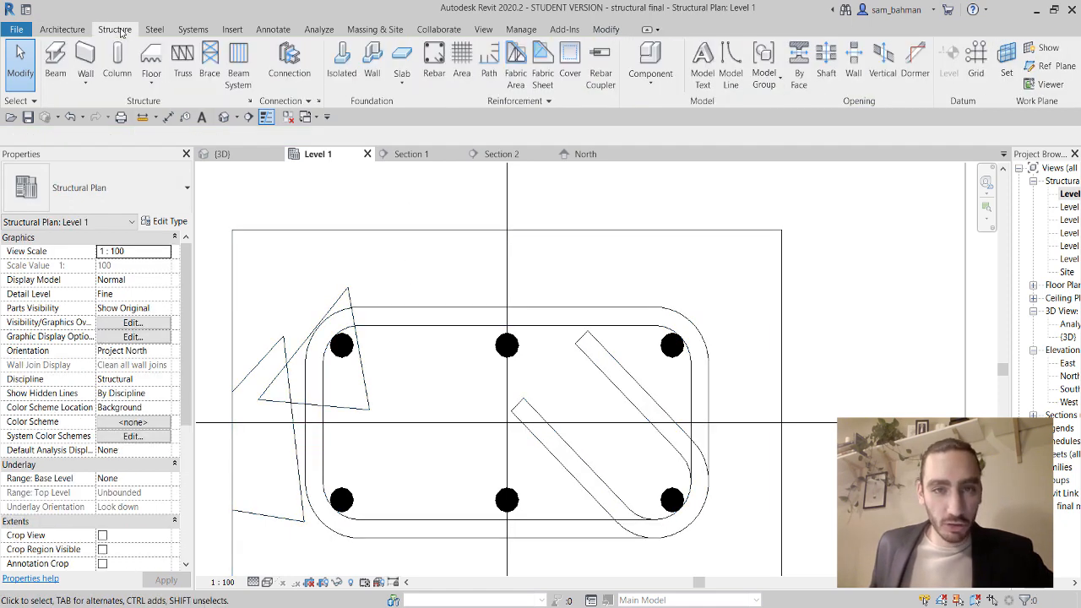
click(571, 74)
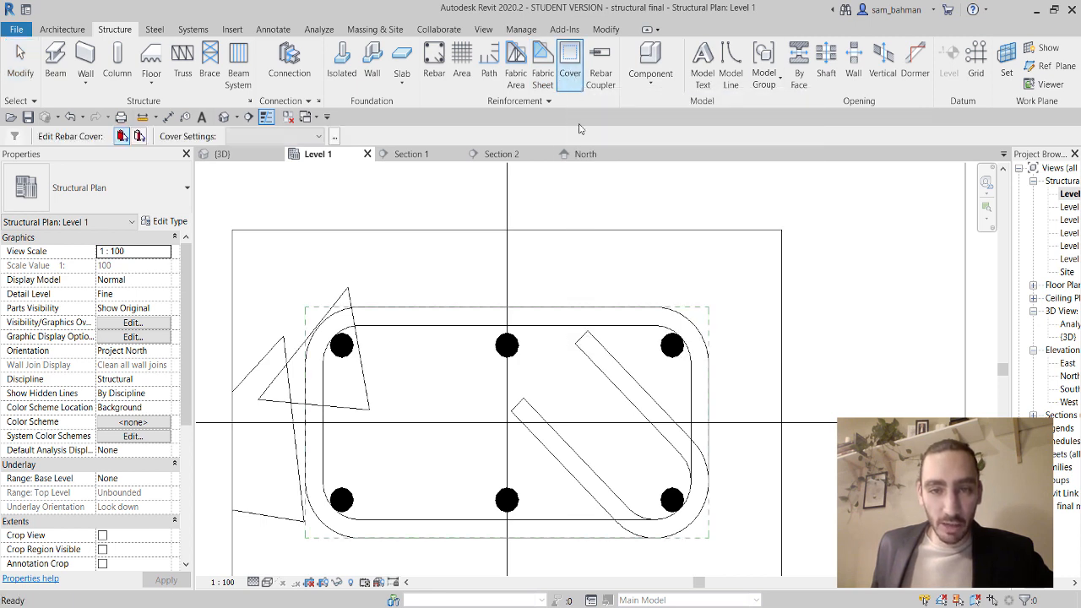
click(596, 231)
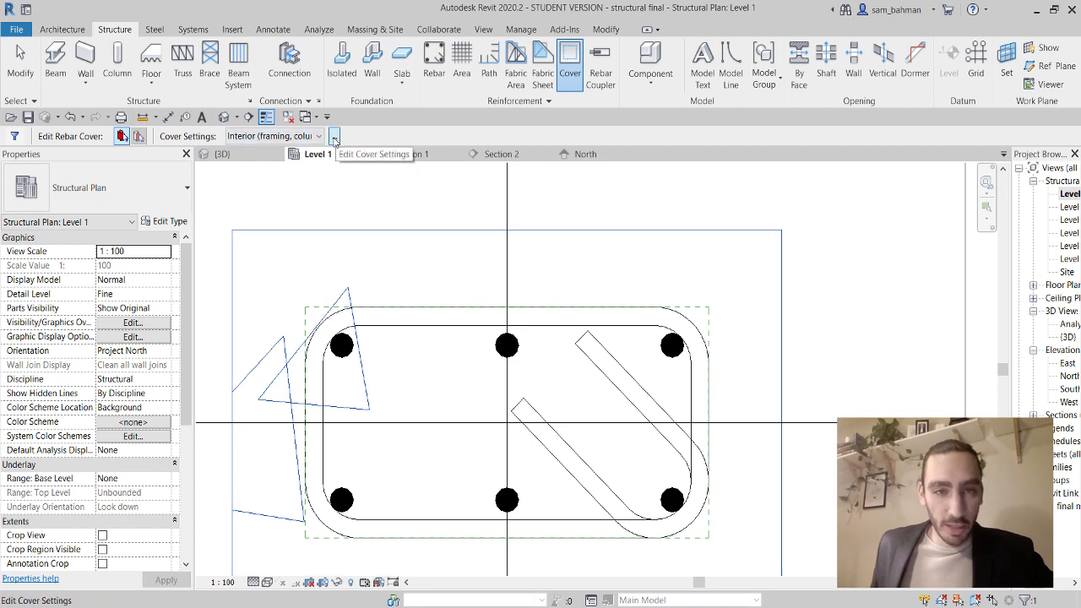
click(334, 139)
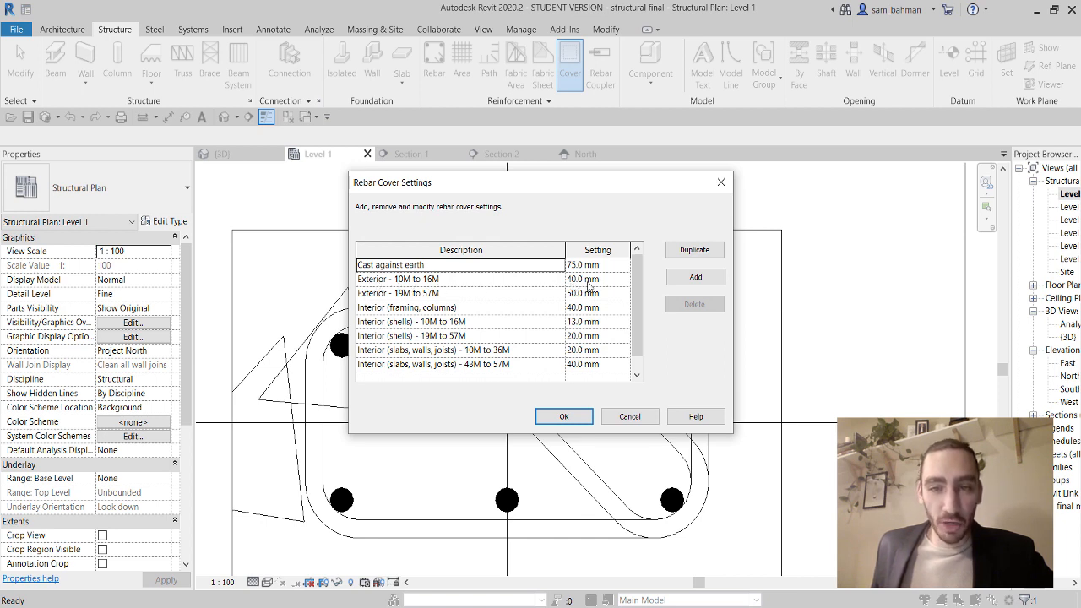
drag(528, 182, 807, 174)
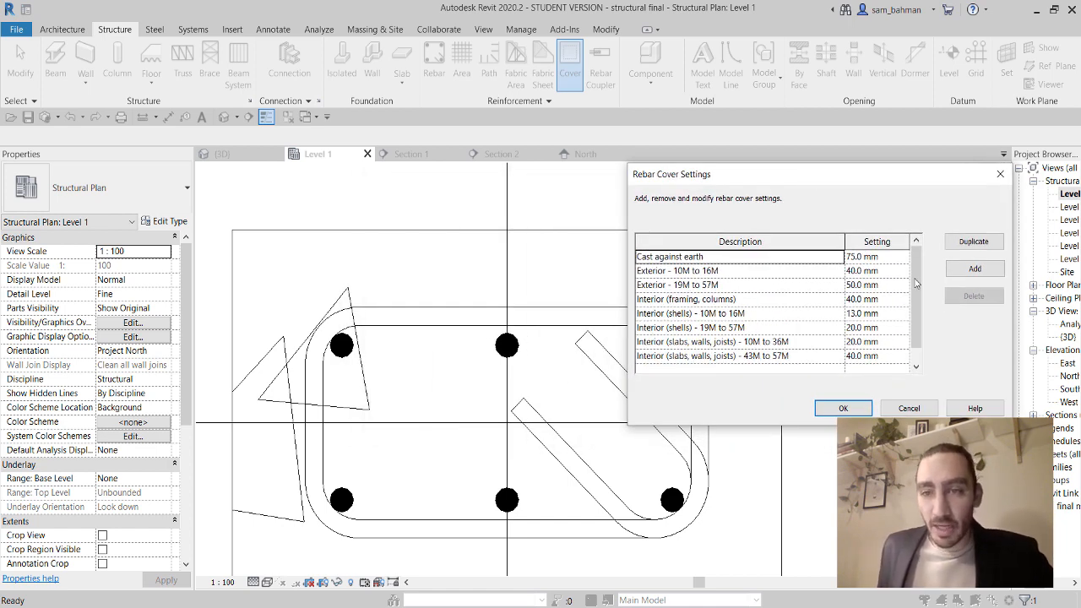
click(860, 270)
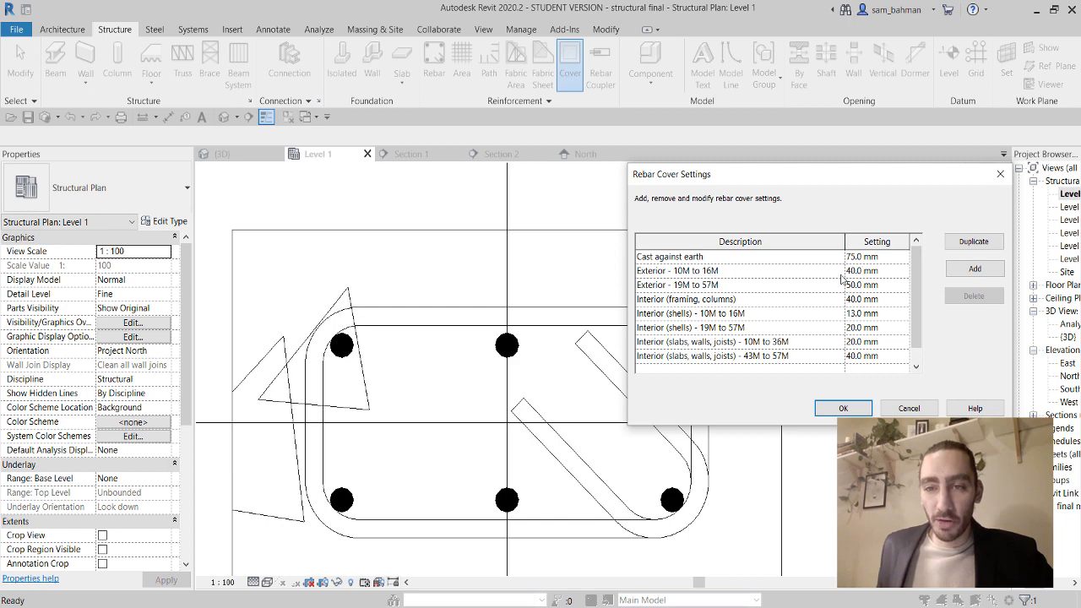
click(844, 408)
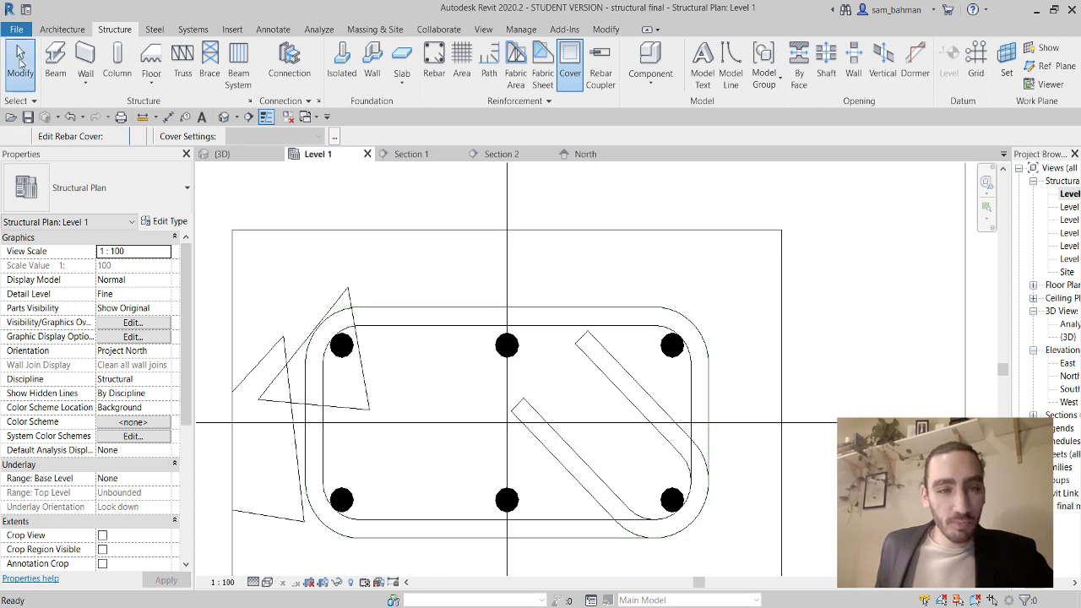
click(20, 60)
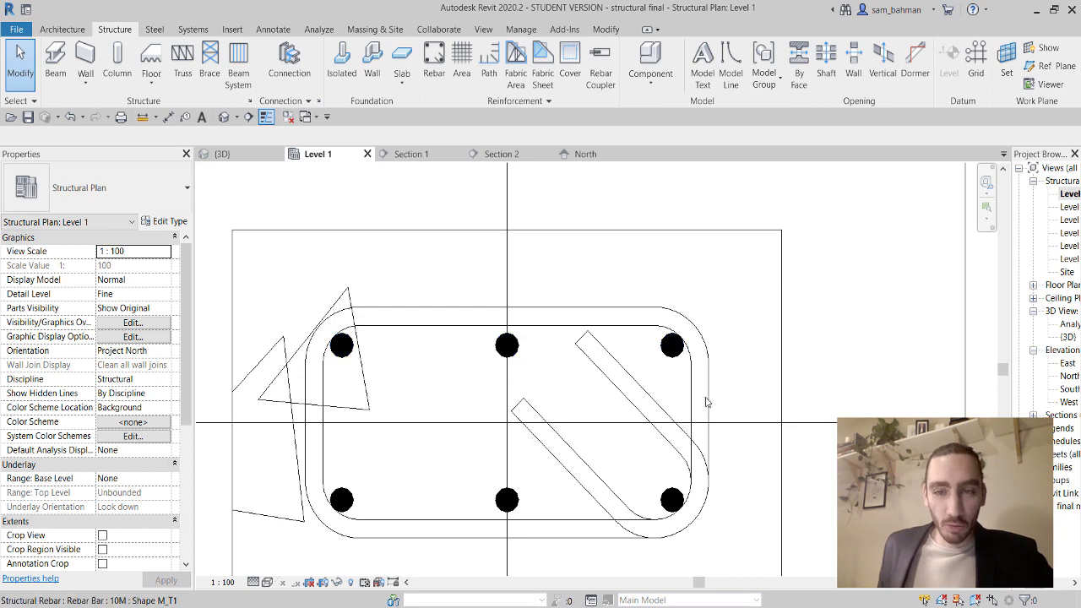
Place a Fixed Number set of three 13M M_00 straight bars along the column's left side.
click(782, 339)
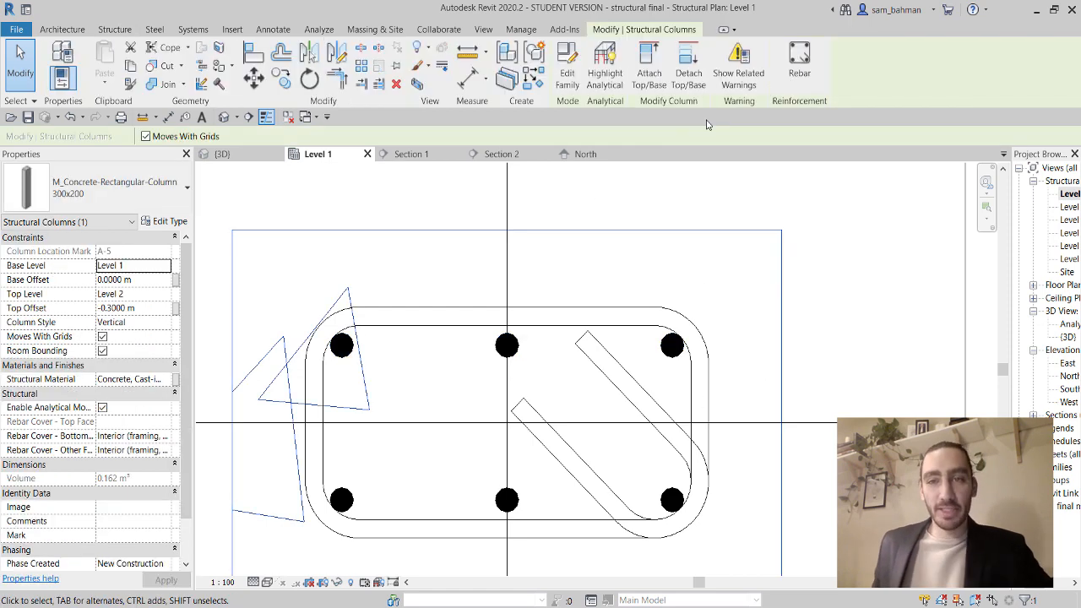
click(800, 58)
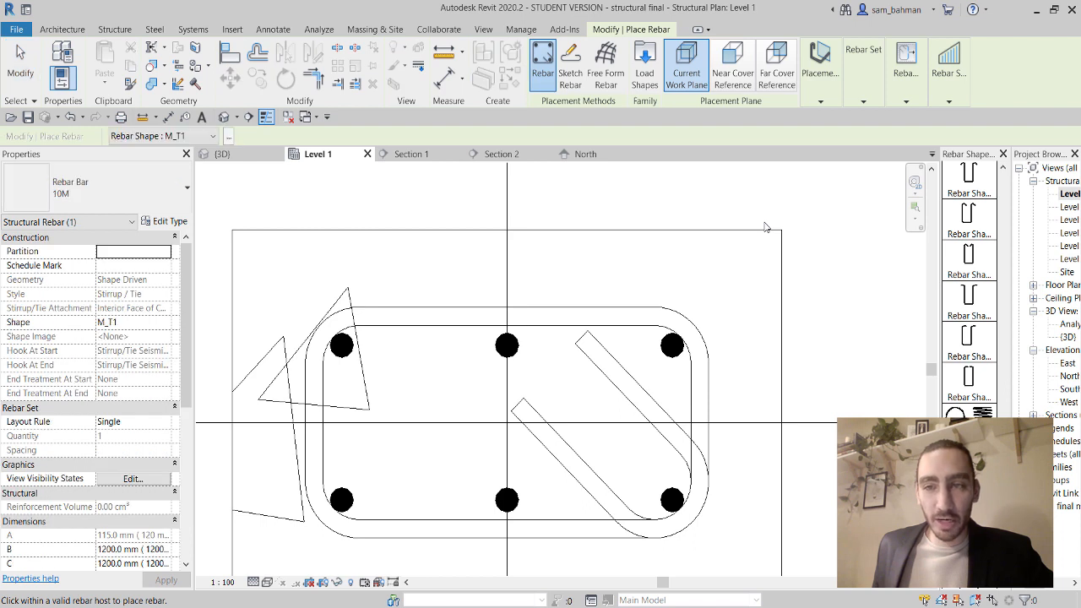
drag(1002, 473, 995, 177)
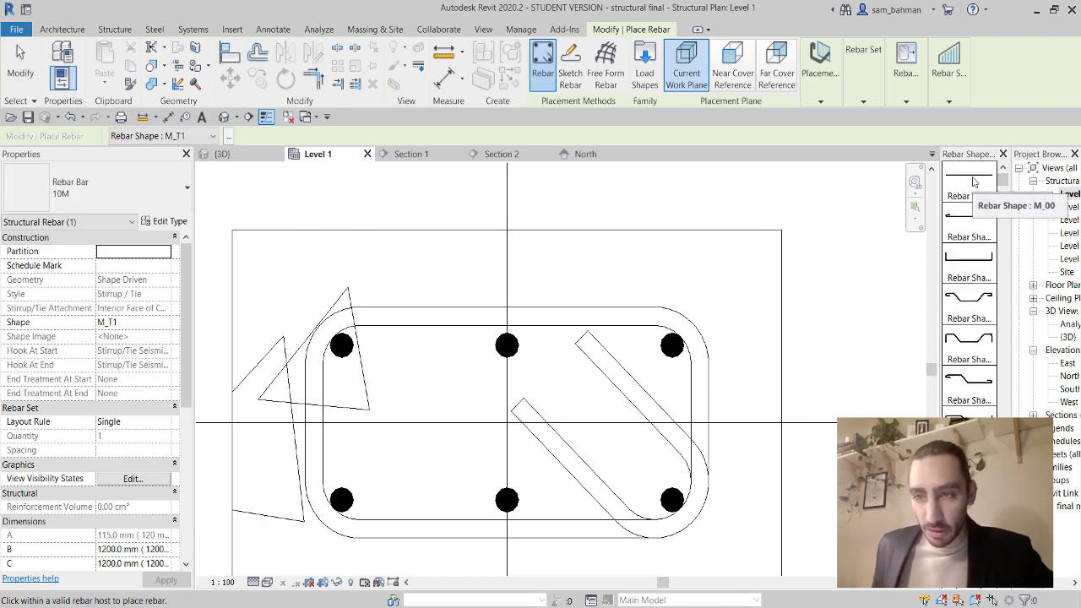
click(972, 179)
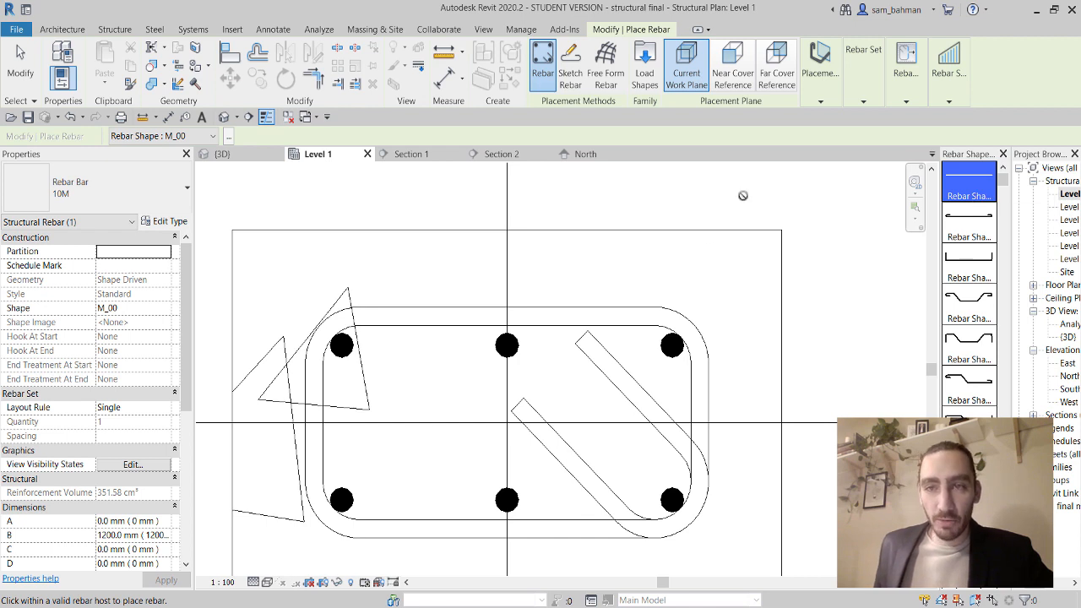
click(824, 81)
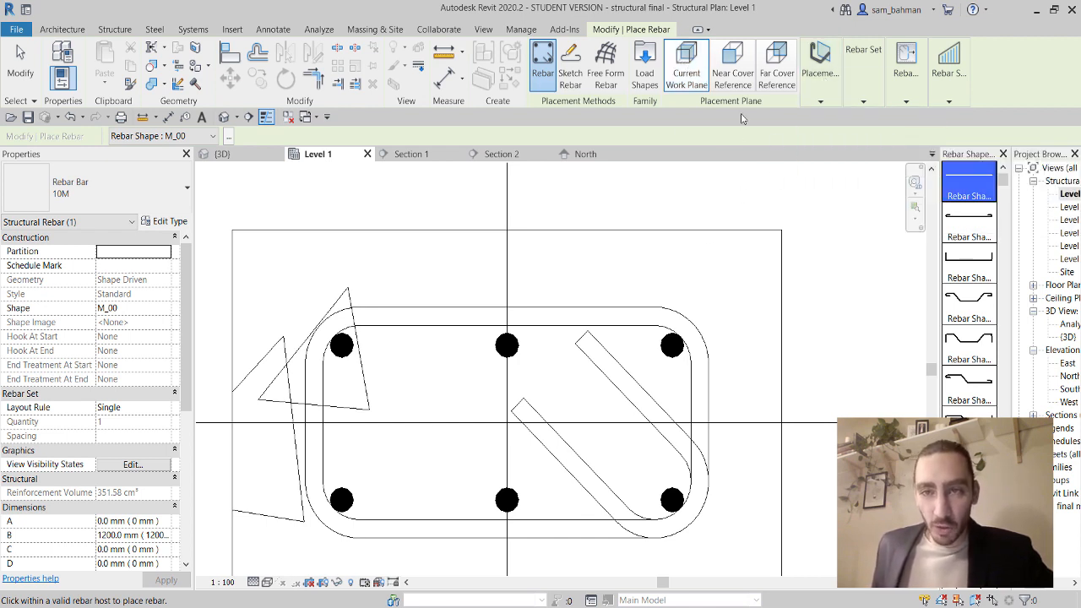
click(857, 93)
click(909, 122)
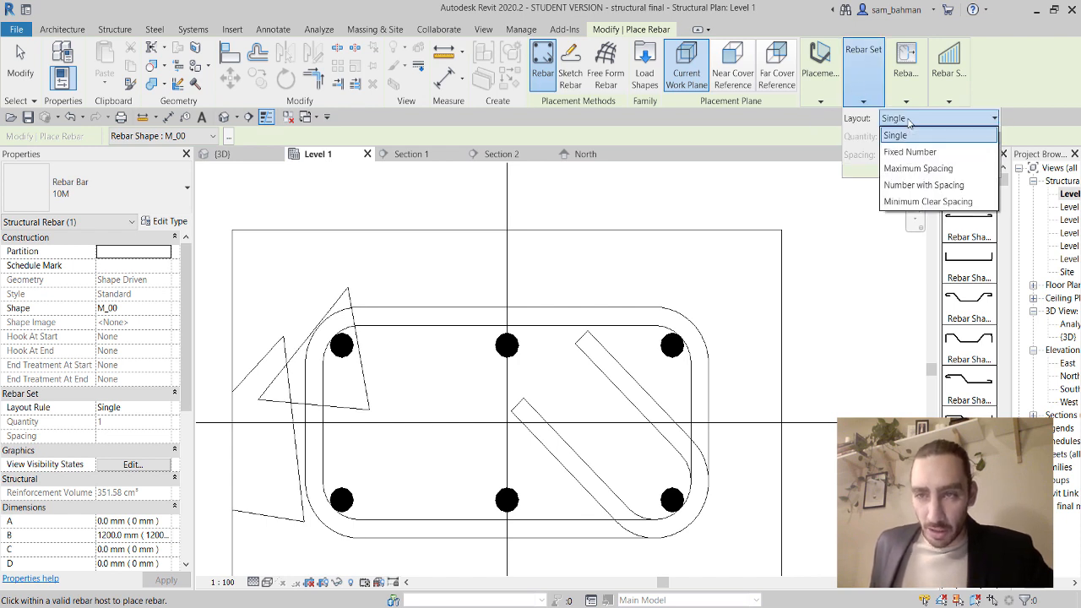
click(911, 153)
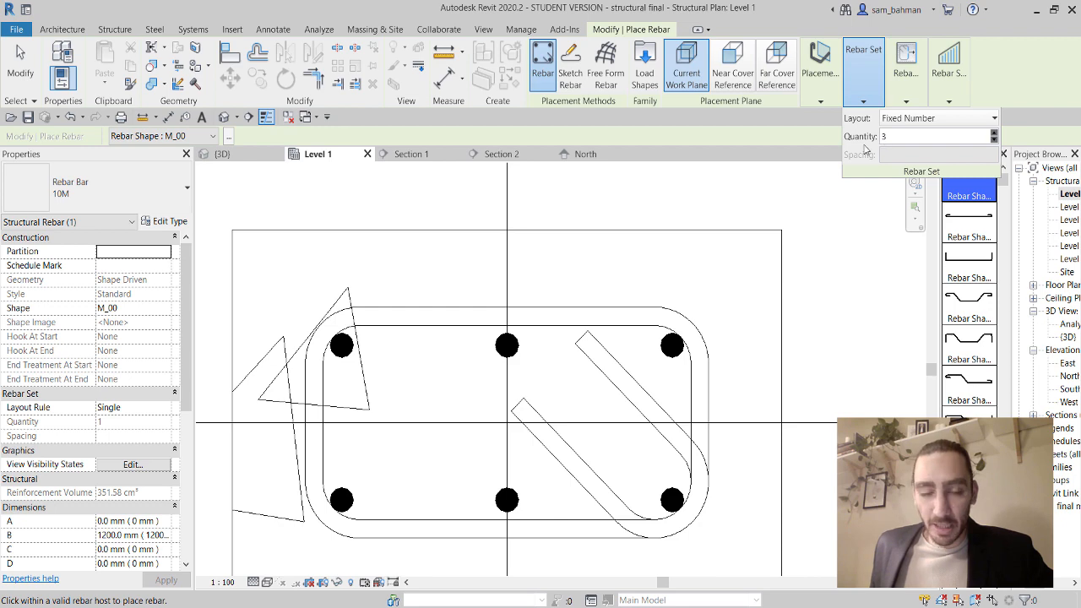
click(93, 205)
click(74, 280)
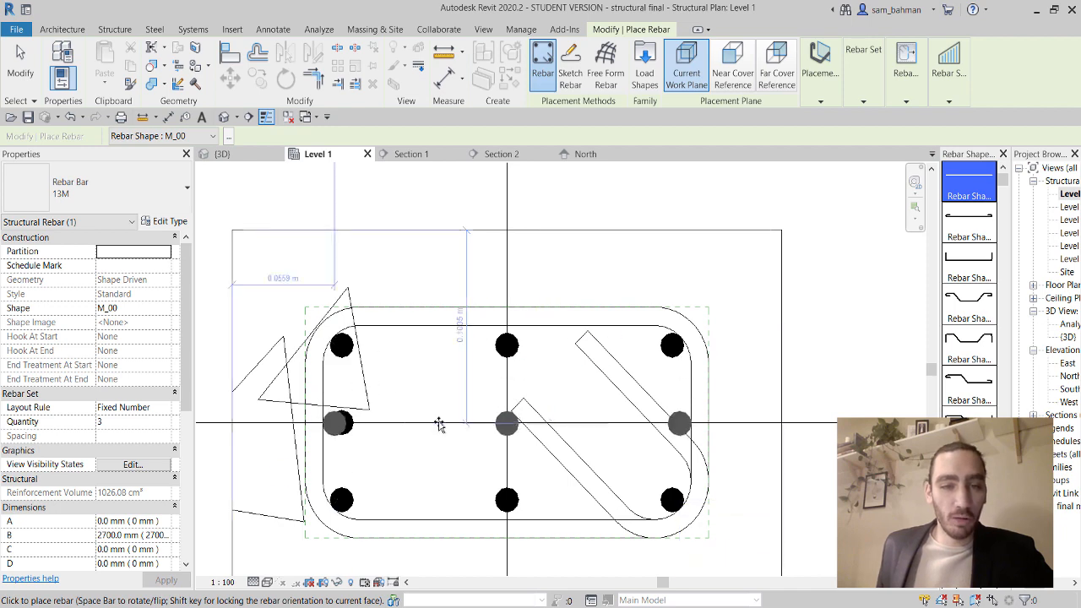
click(21, 64)
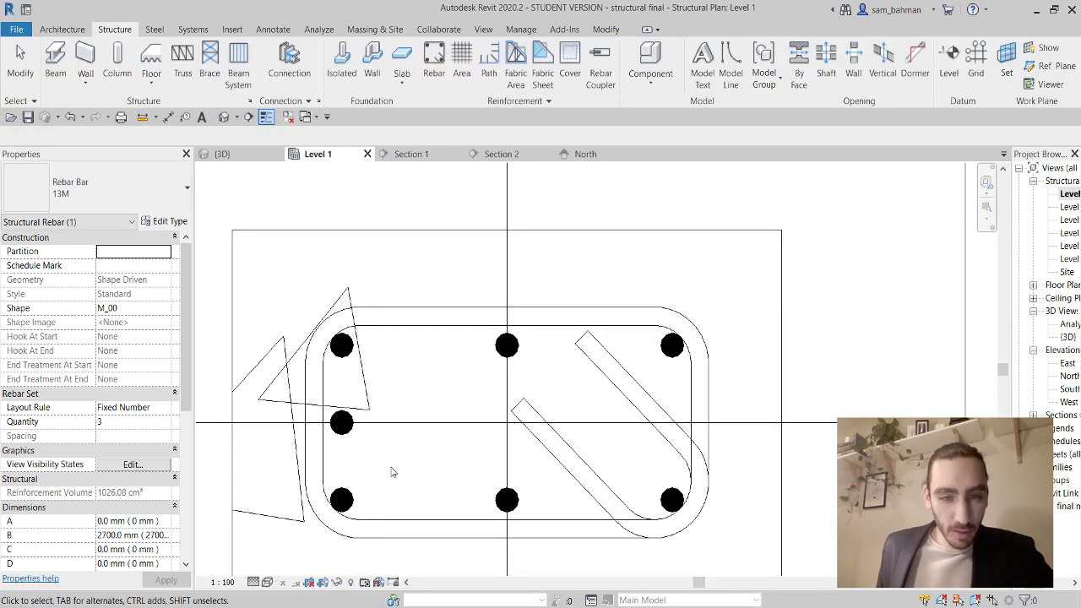
Copy the left vertical bar set a short distance to the right.
scroll(338, 412, up, 3)
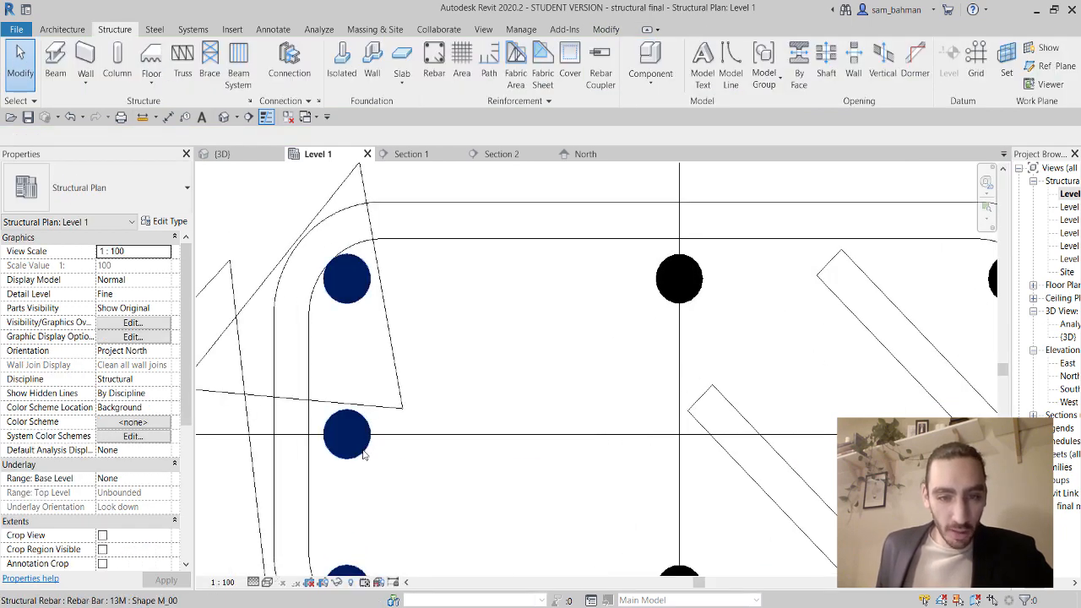
click(363, 454)
scroll(366, 422, down, 3)
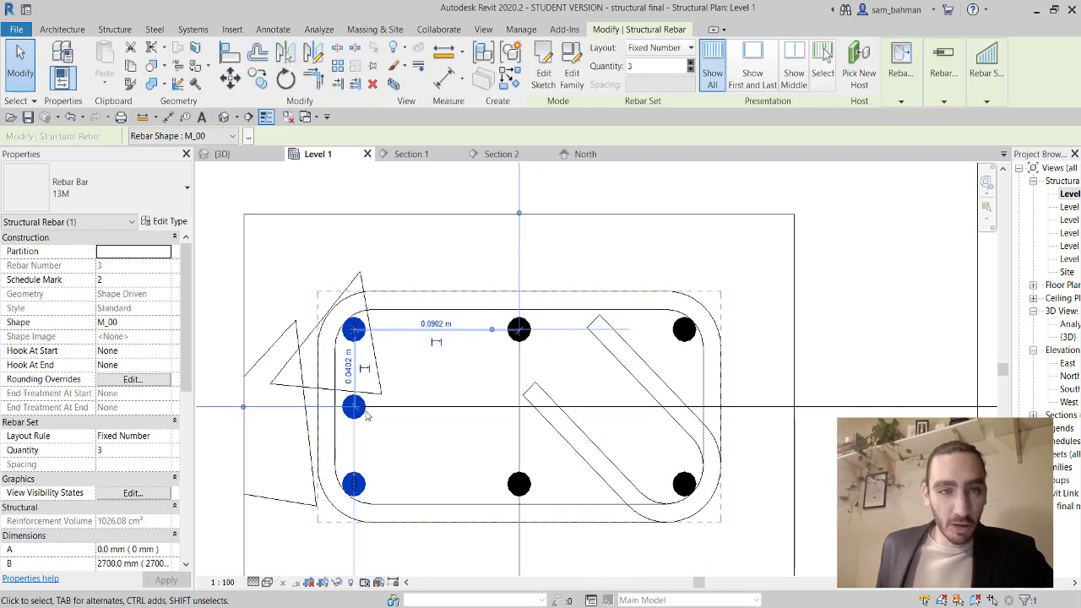
click(258, 78)
click(365, 447)
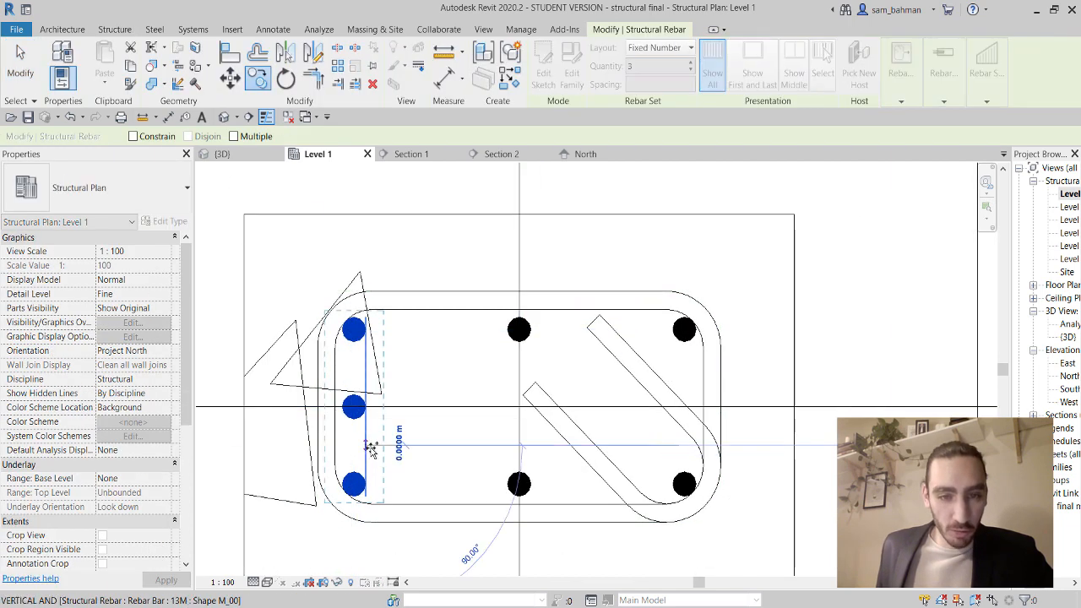
click(420, 446)
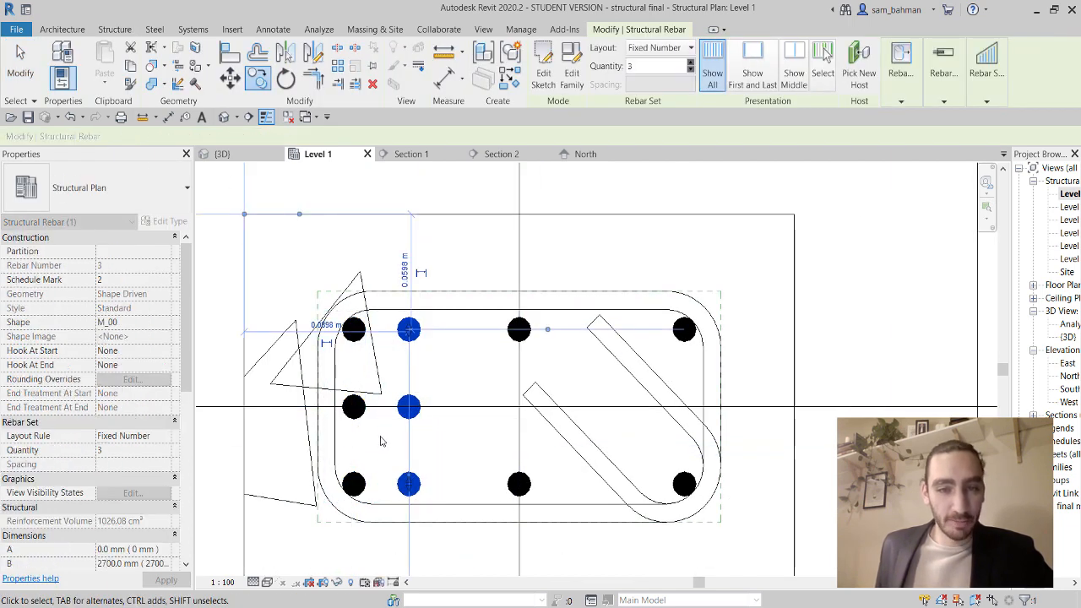
click(25, 82)
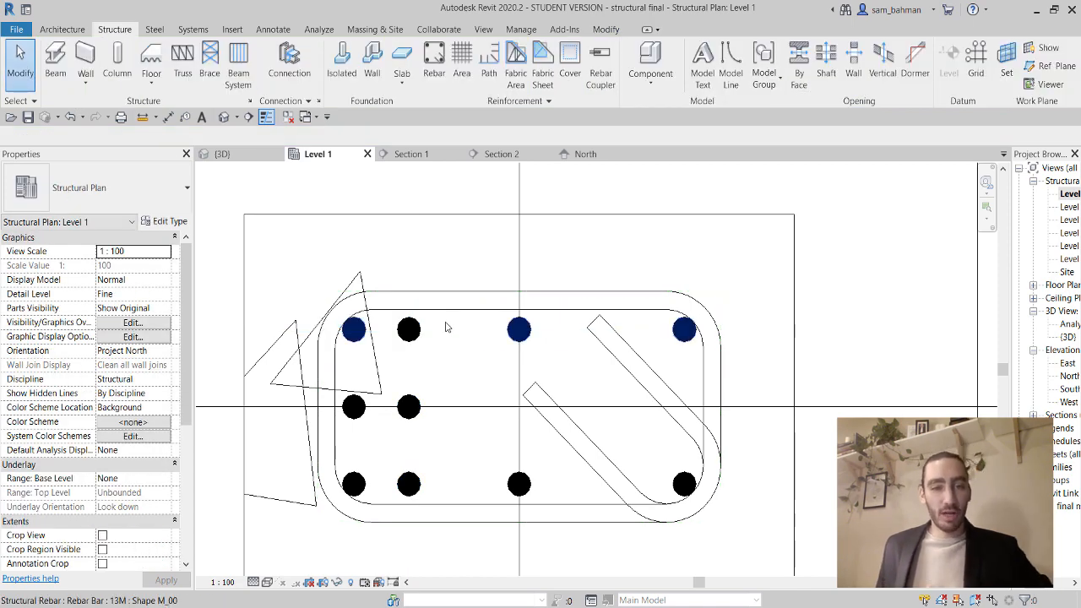
Change the left bar set's layout from Fixed Number to Single.
click(357, 412)
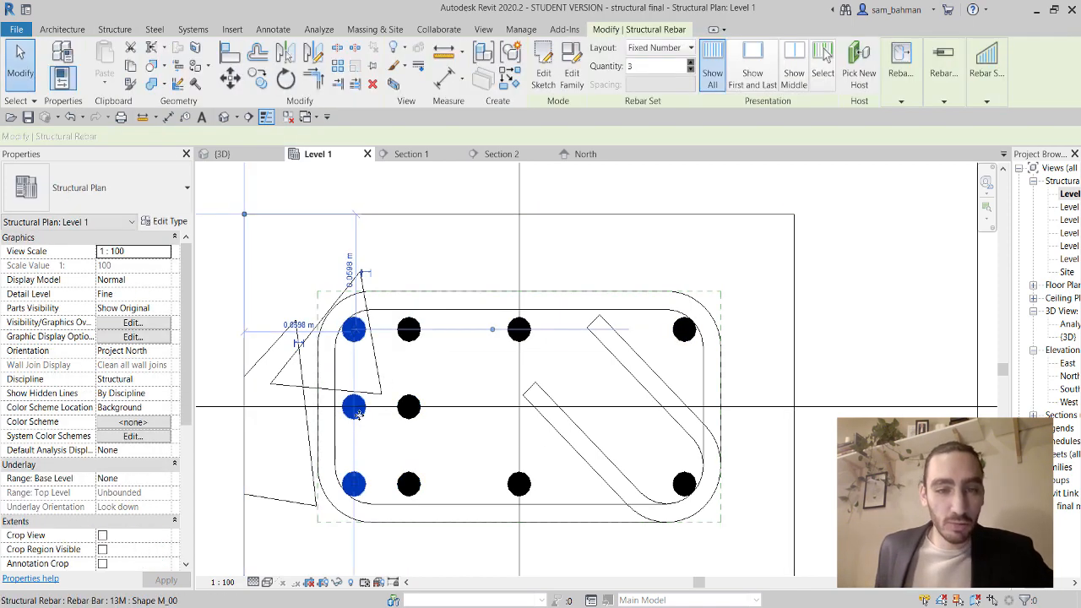
click(685, 49)
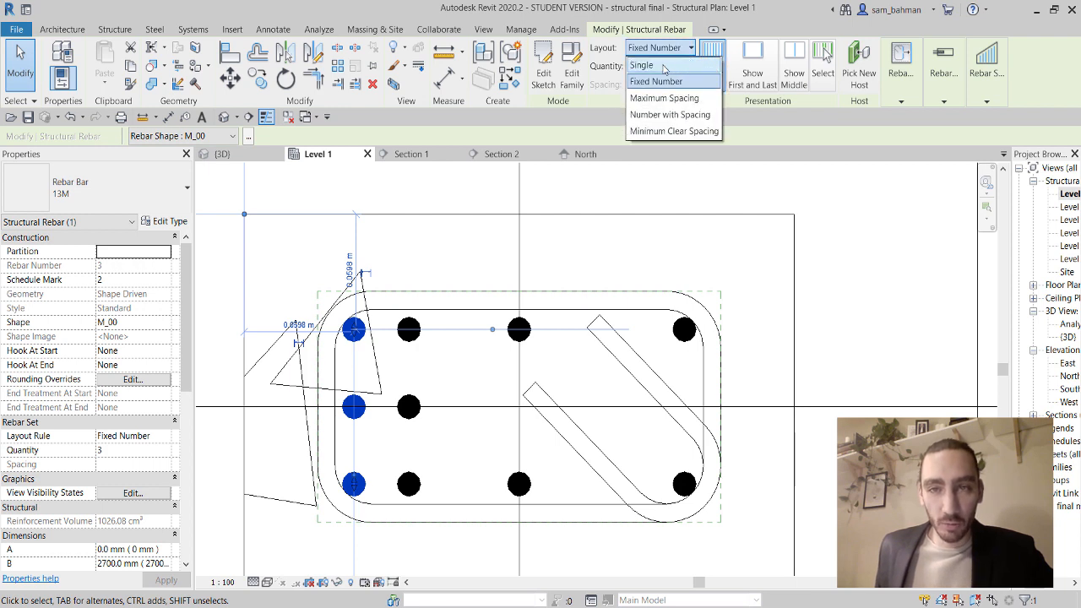
click(664, 67)
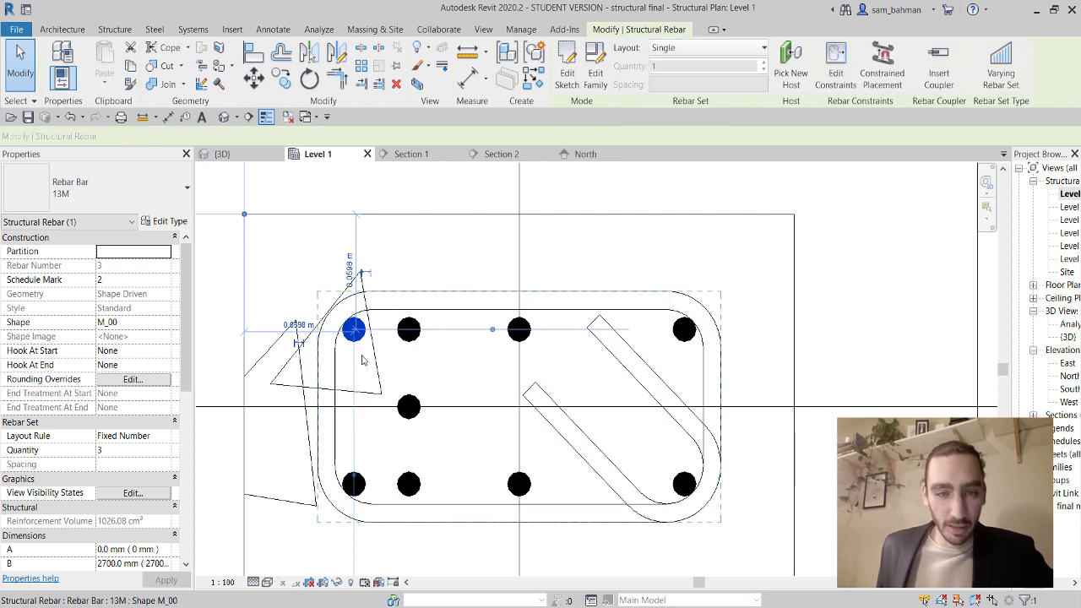
scroll(372, 354, up, 3)
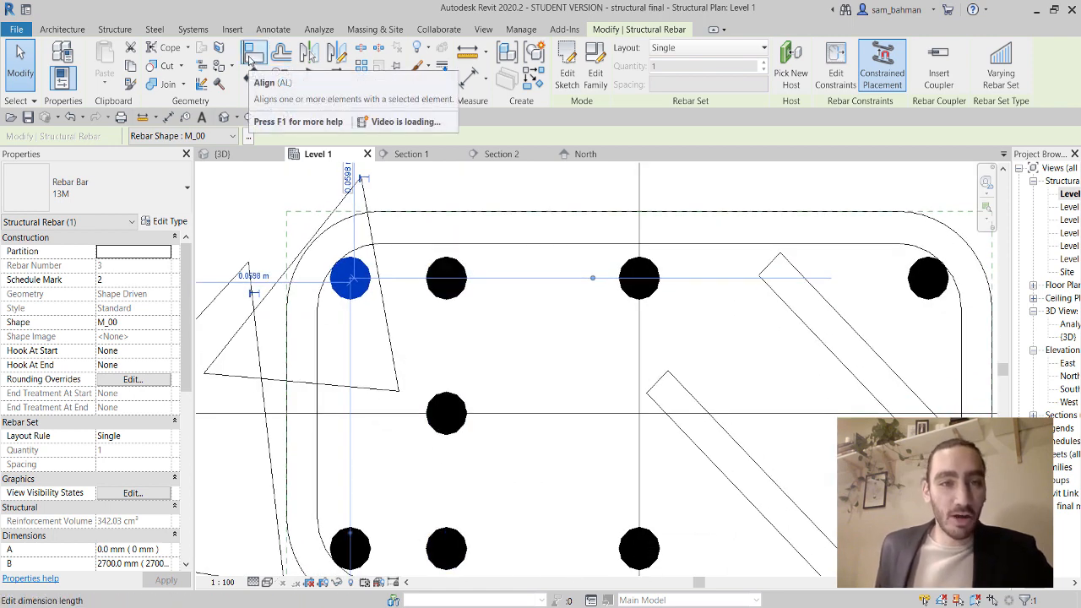
Align the single left bar onto the horizontal centre line with Align.
click(252, 56)
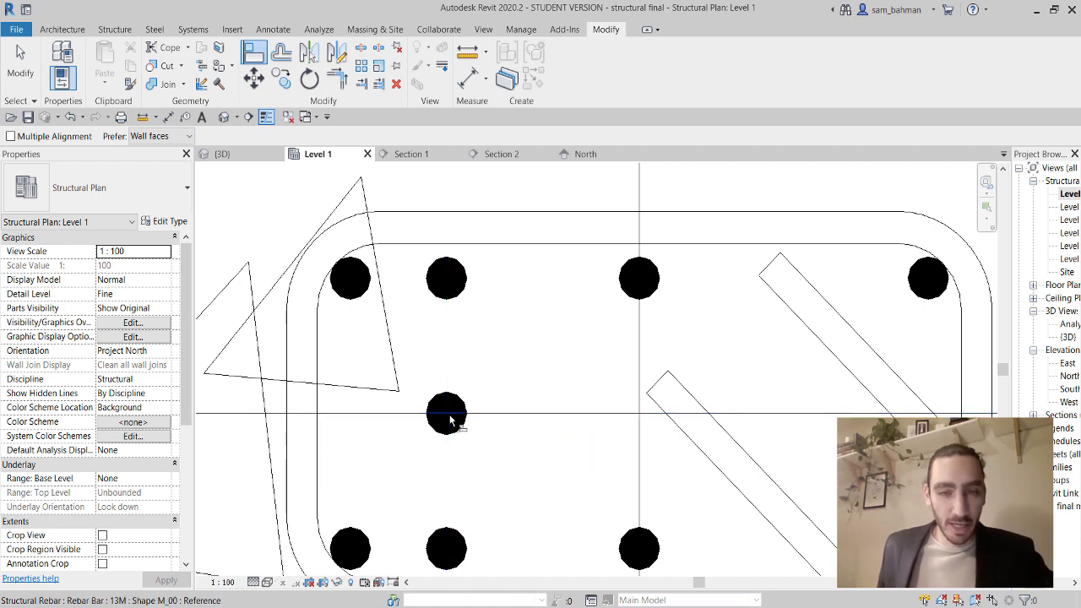
click(450, 420)
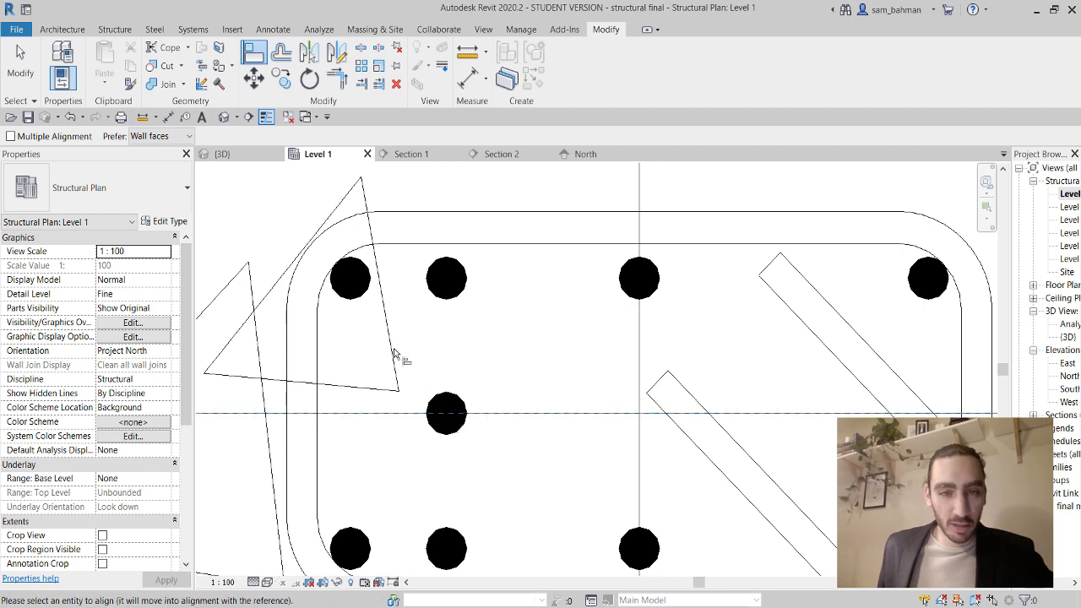
click(354, 283)
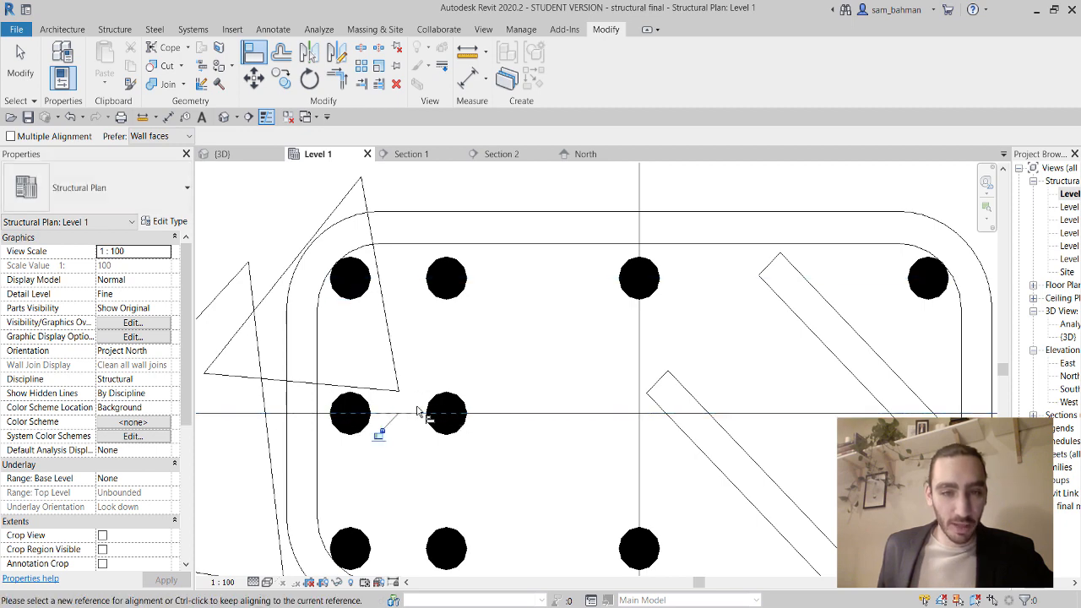
key(Escape)
key(Escape)
Delete the inner column of three bars and check the remaining mid-height left bar.
click(456, 429)
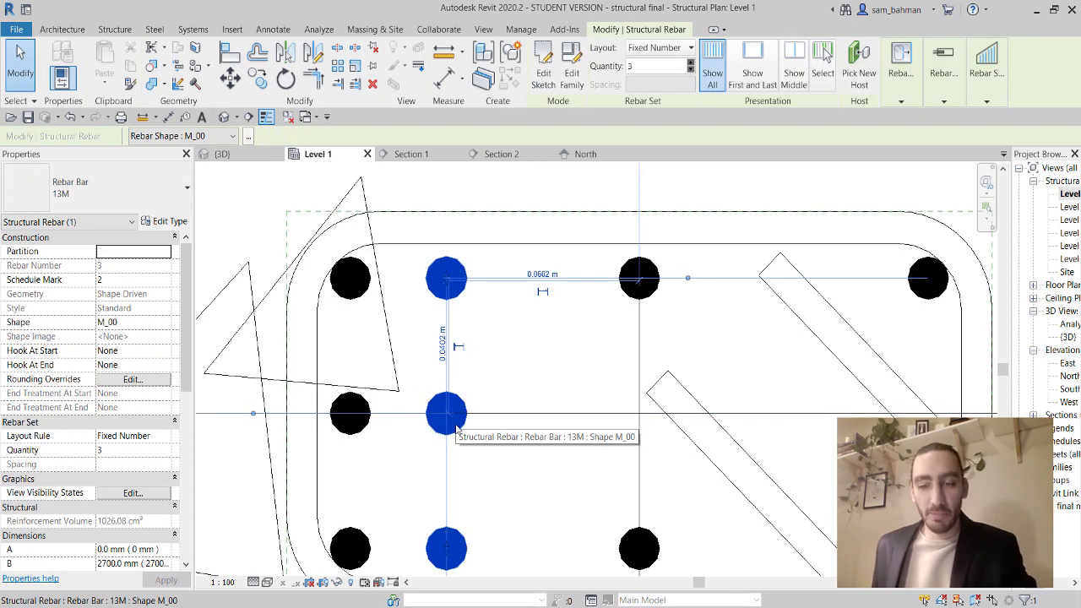
key(Delete)
scroll(423, 386, down, 3)
scroll(405, 391, up, 3)
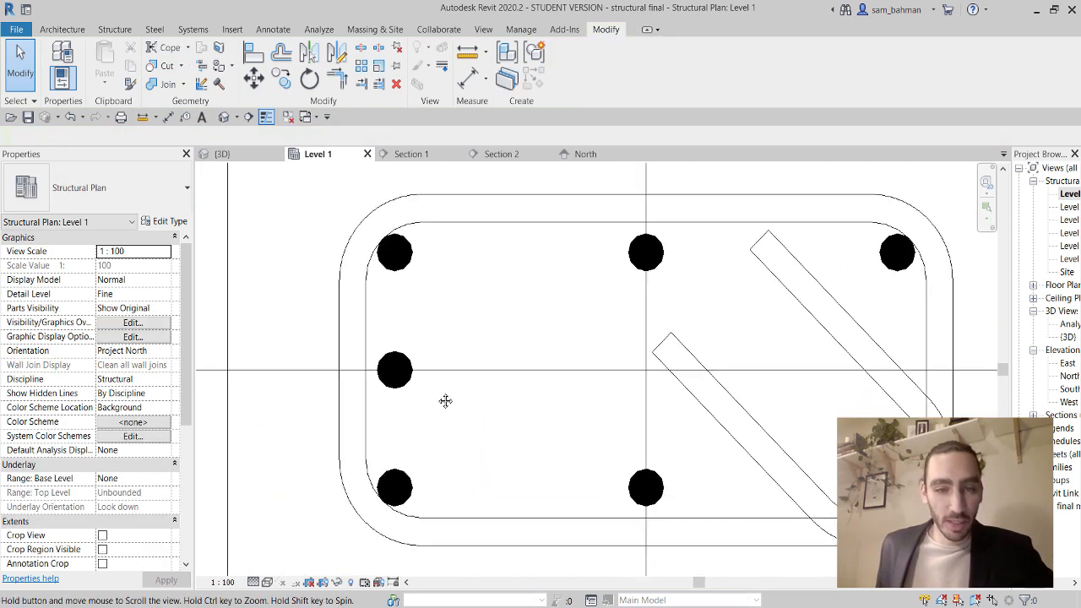
scroll(446, 398, down, 2)
click(406, 379)
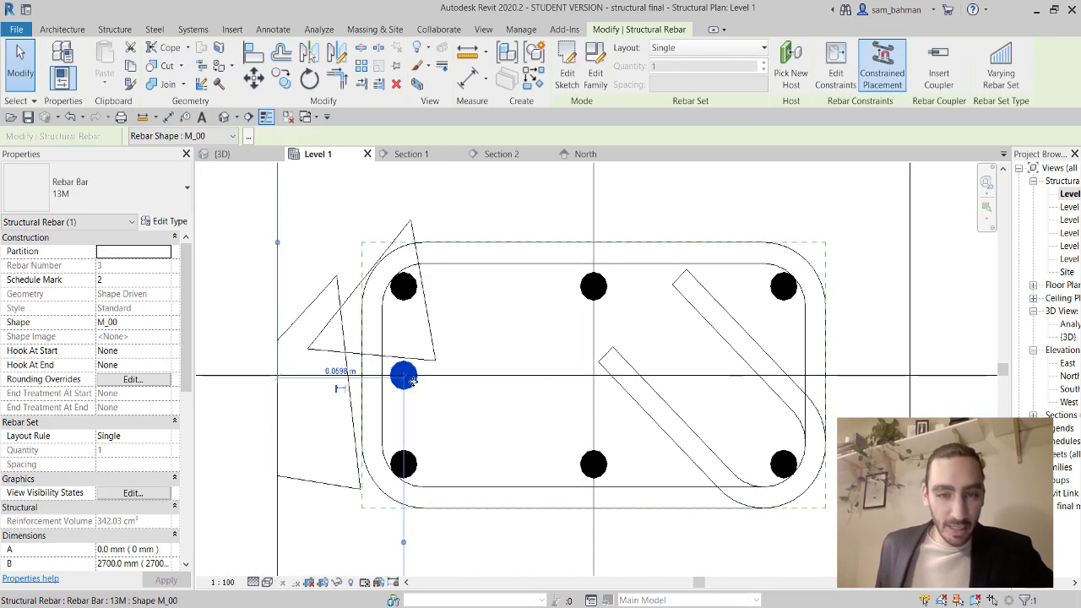
scroll(404, 373, up, 3)
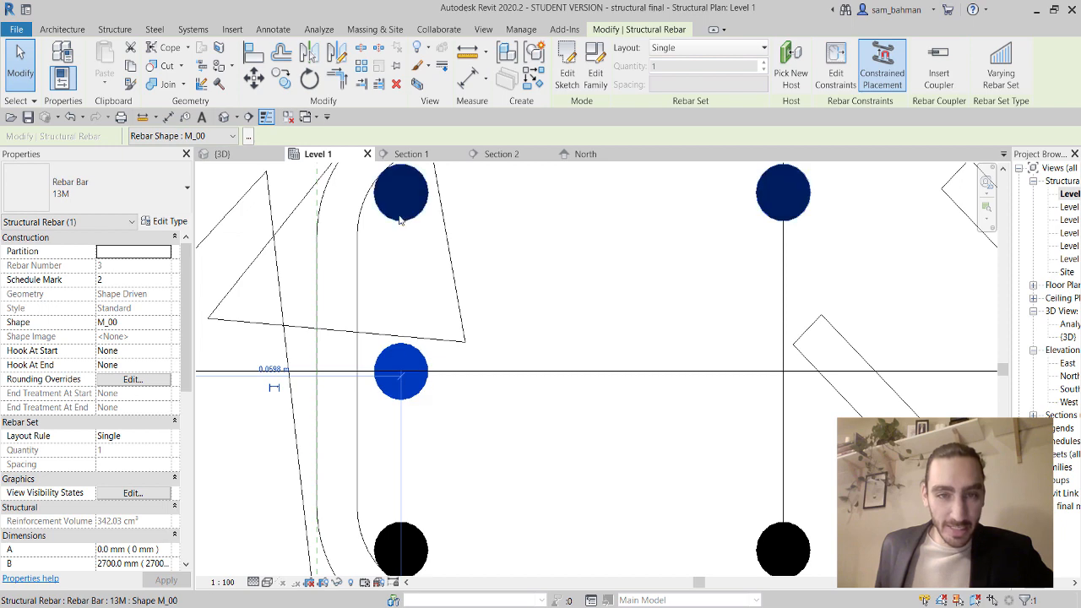
scroll(414, 372, down, 2)
click(440, 399)
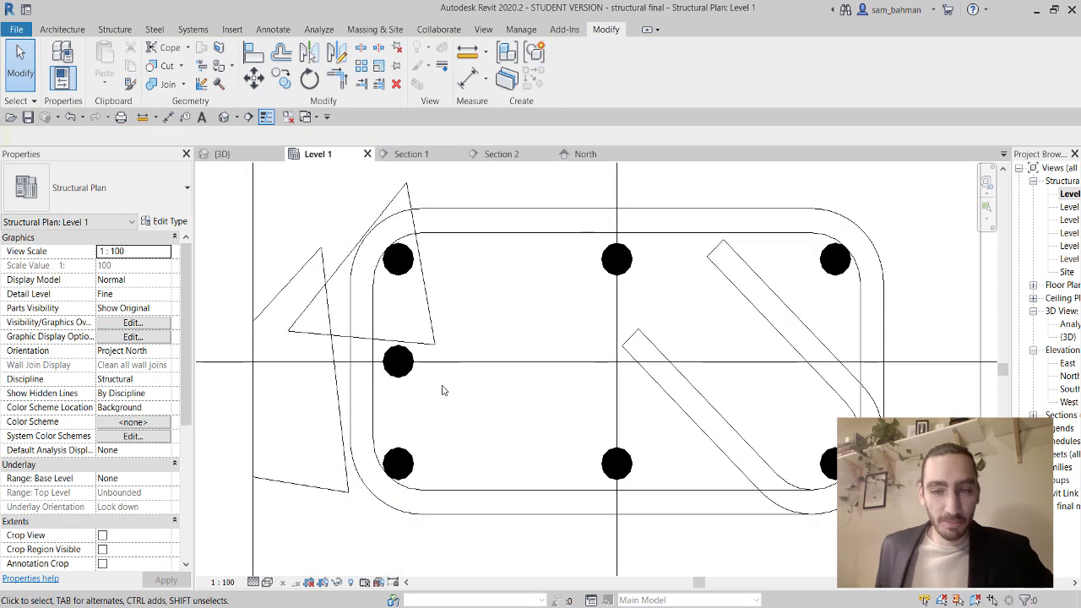
scroll(452, 418, down, 2)
scroll(413, 321, up, 2)
scroll(427, 394, down, 1)
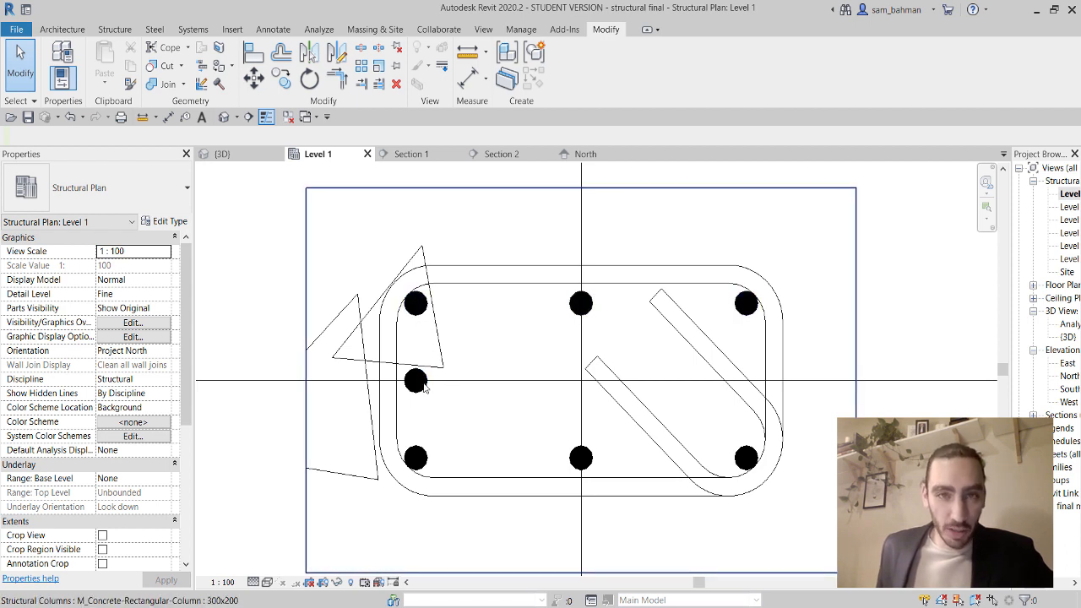
Abandon a started aligned dimension and set the plan's view scale to 1:5.
click(469, 76)
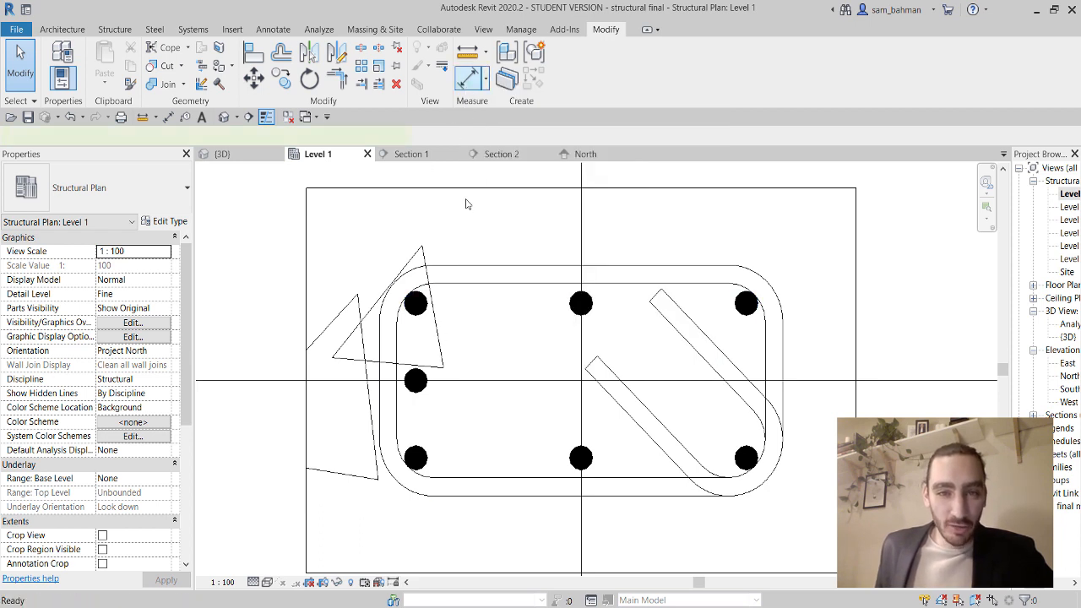
click(414, 303)
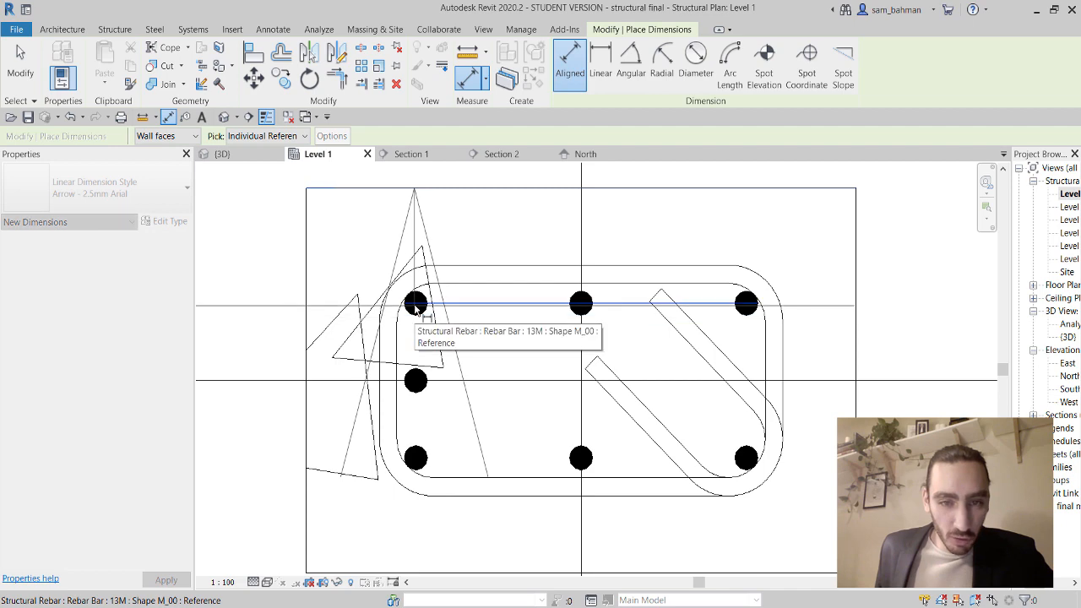
scroll(402, 321, down, 5)
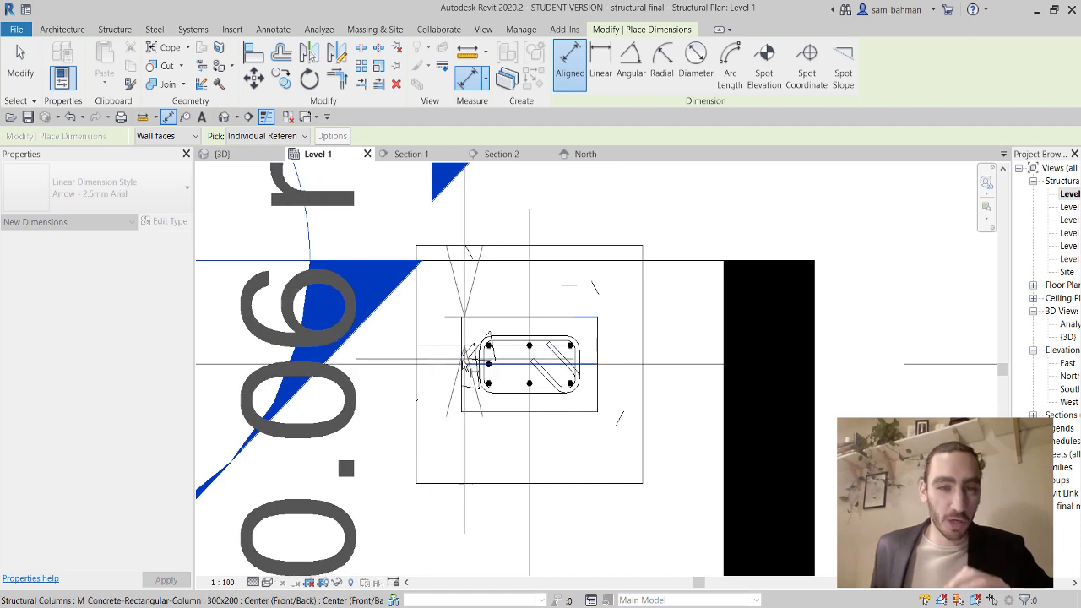
key(Escape)
key(Escape)
scroll(470, 357, up, 5)
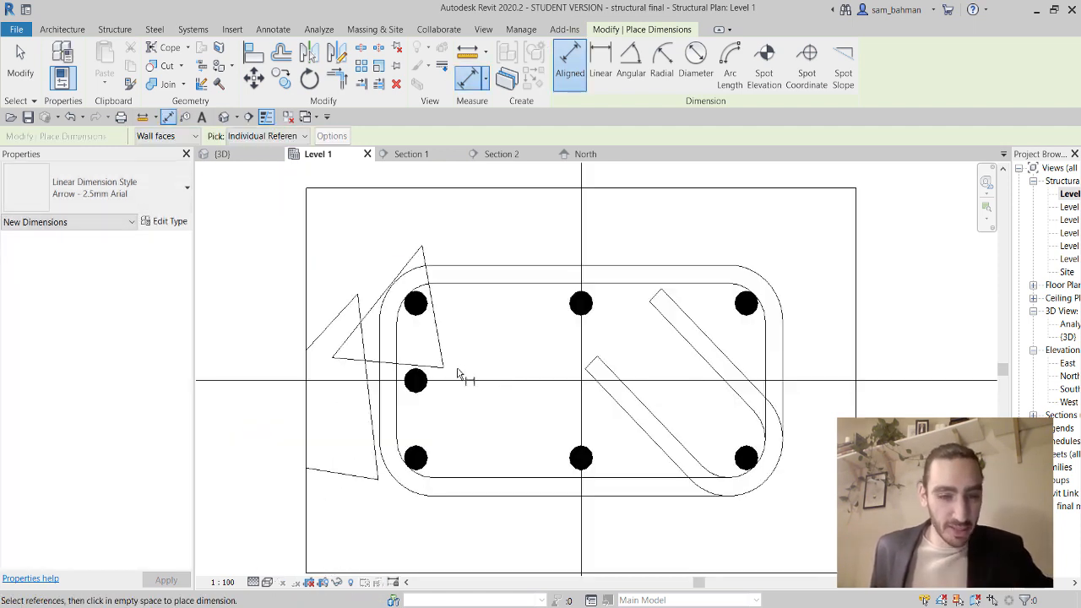
key(Escape)
key(Escape)
click(223, 582)
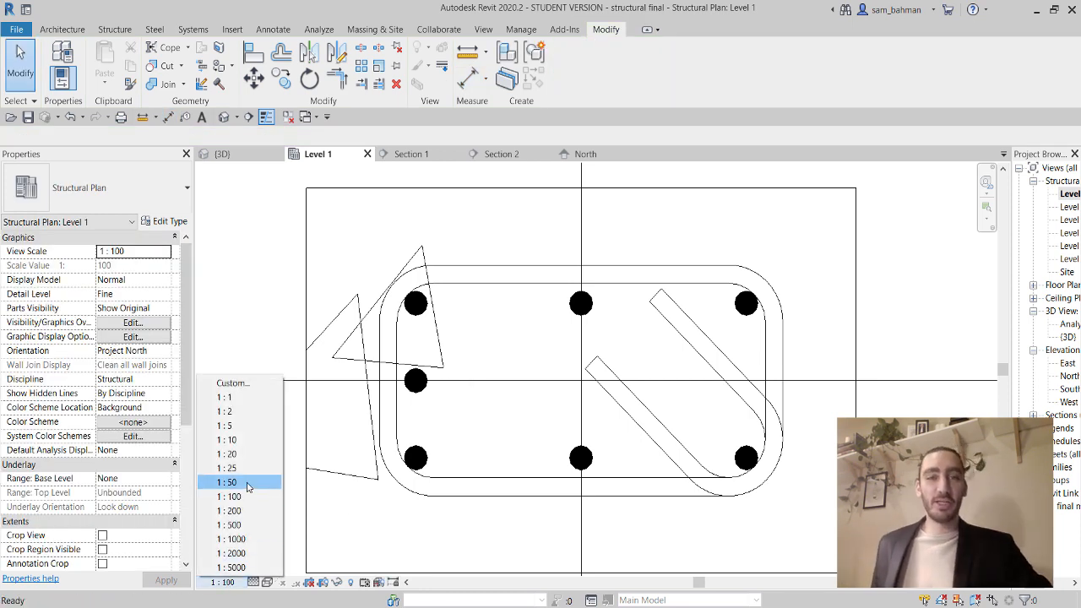
click(244, 426)
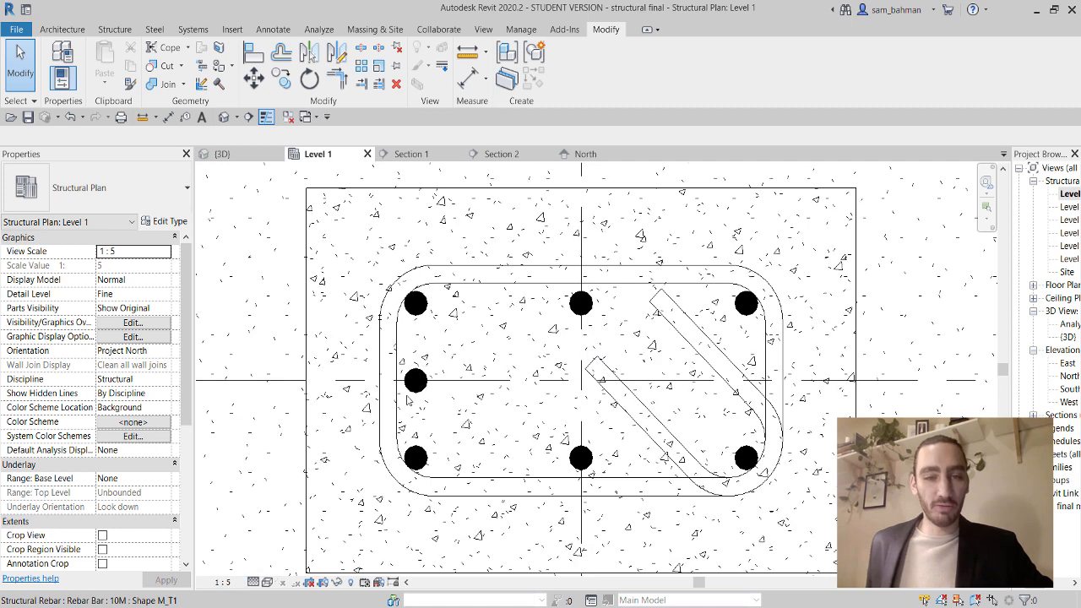
Dimension the column's top edge, three left bars and bottom edge: 0.06, 0.04, 0.04, 0.06 m.
click(467, 78)
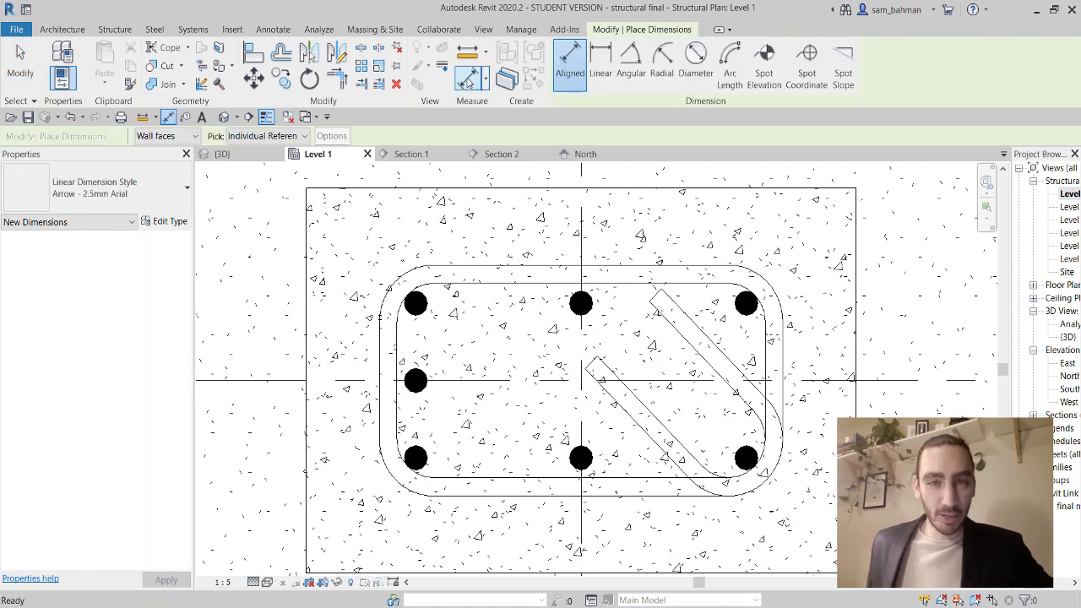
click(415, 194)
click(417, 304)
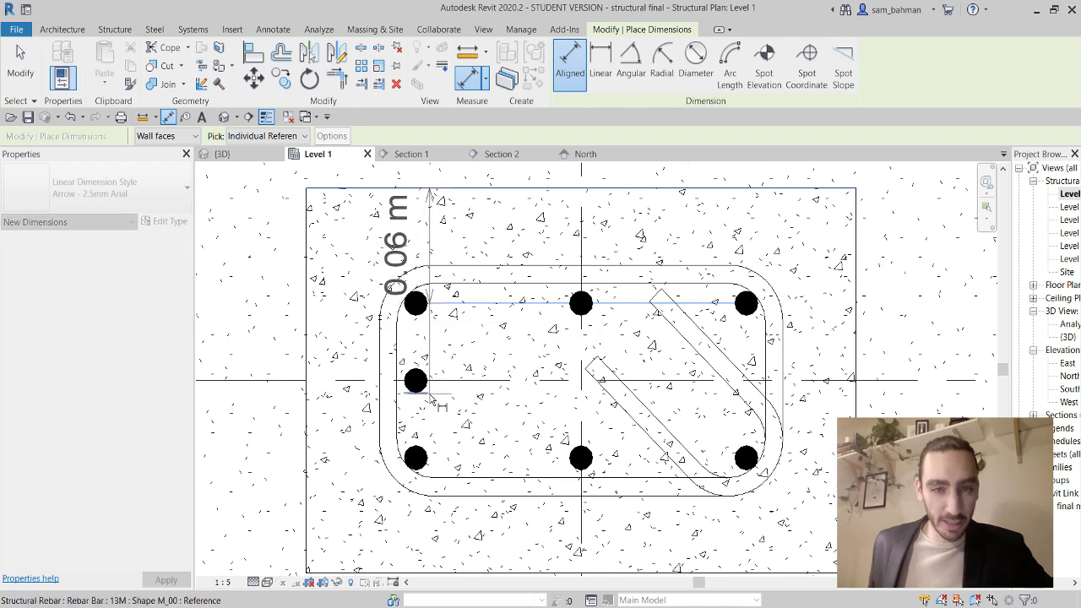
click(416, 383)
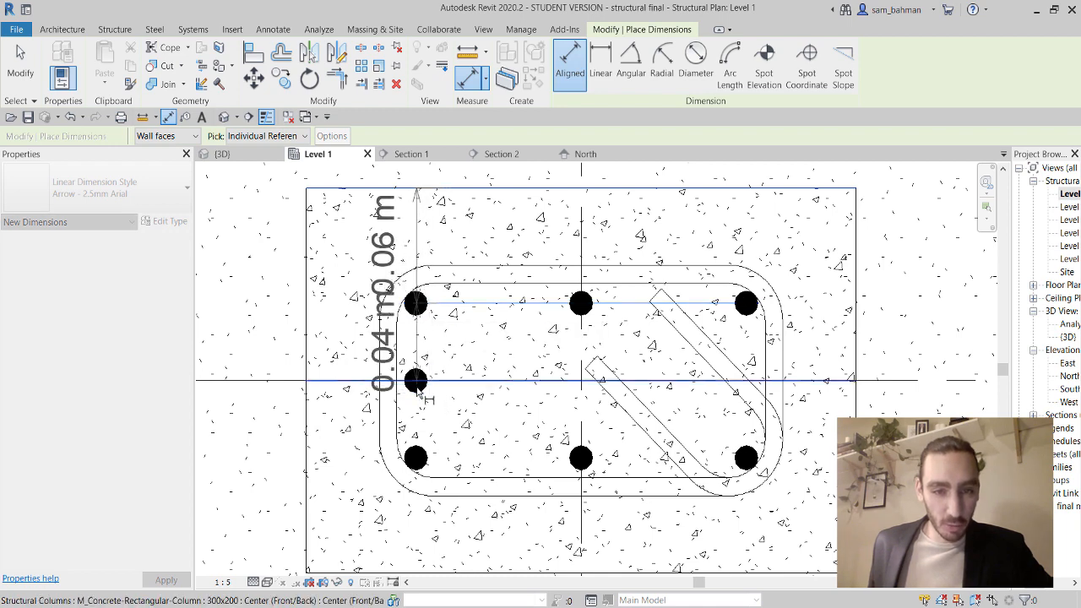
click(414, 458)
middle_drag(412, 504, 413, 455)
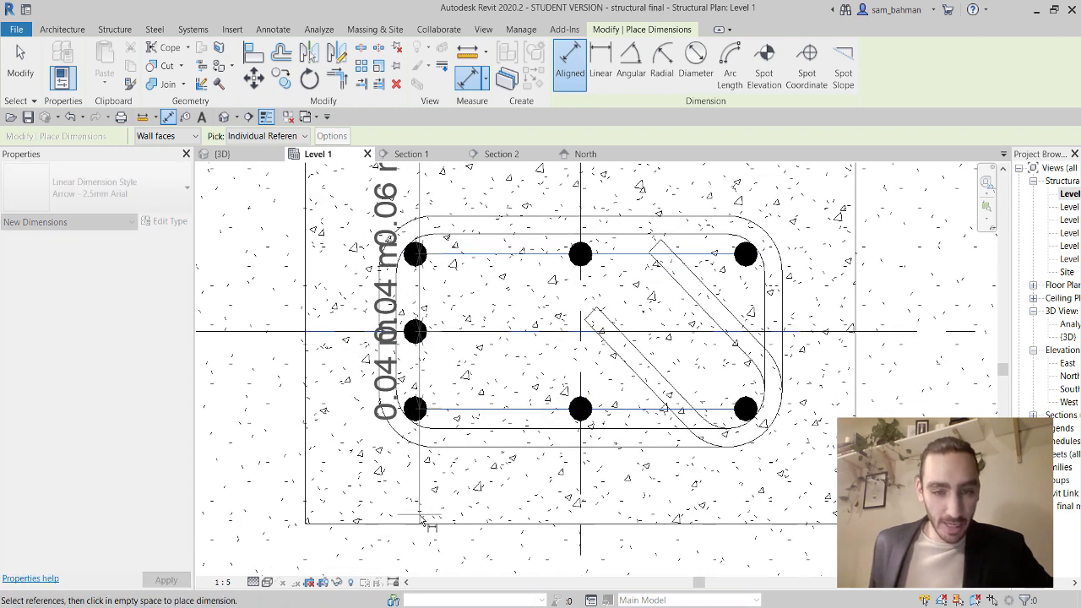
click(420, 524)
scroll(420, 525, down, 2)
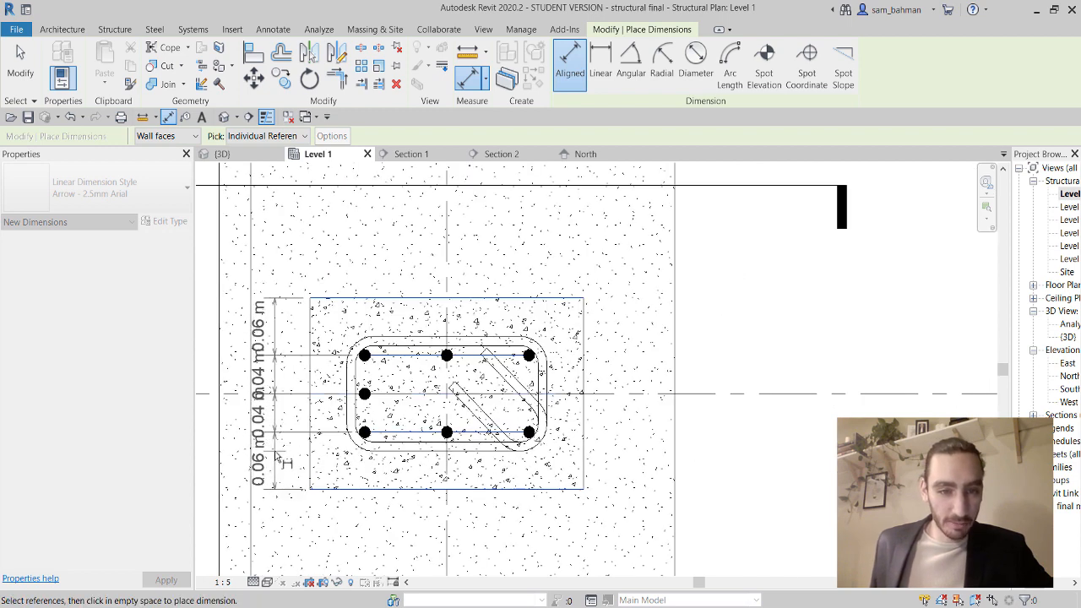
click(278, 440)
key(Escape)
key(Escape)
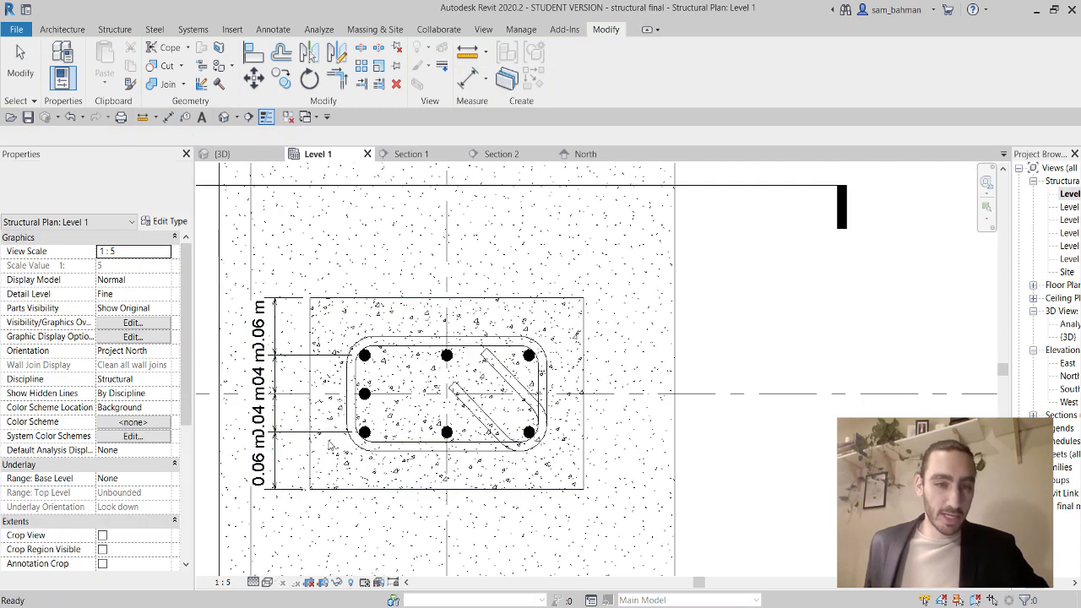
Pan and zoom to frame the whole column section.
middle_drag(315, 475, 365, 428)
scroll(365, 428, up, 4)
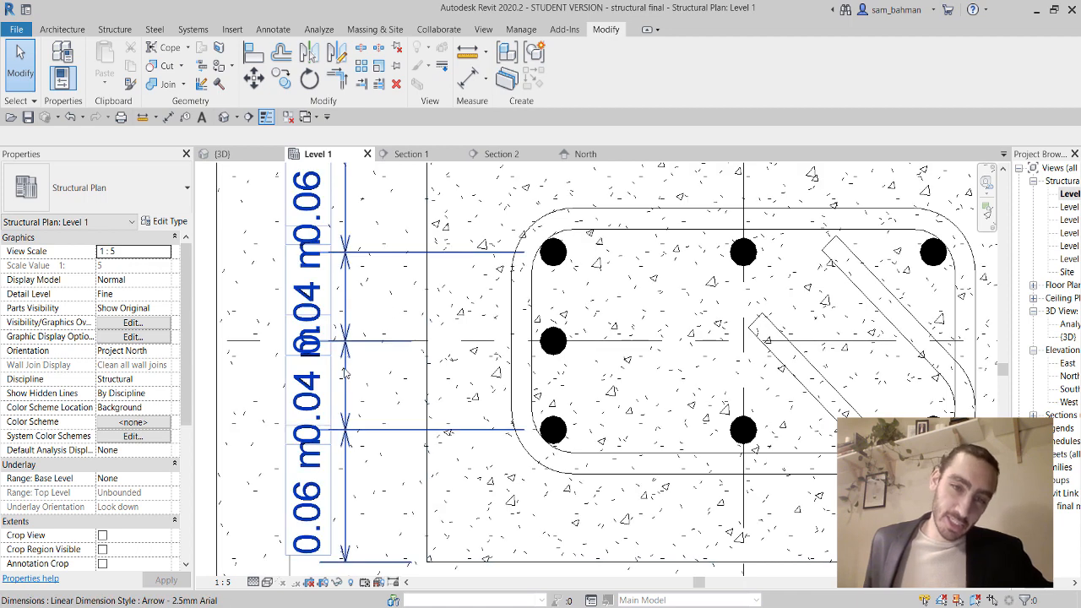
scroll(340, 261, down, 2)
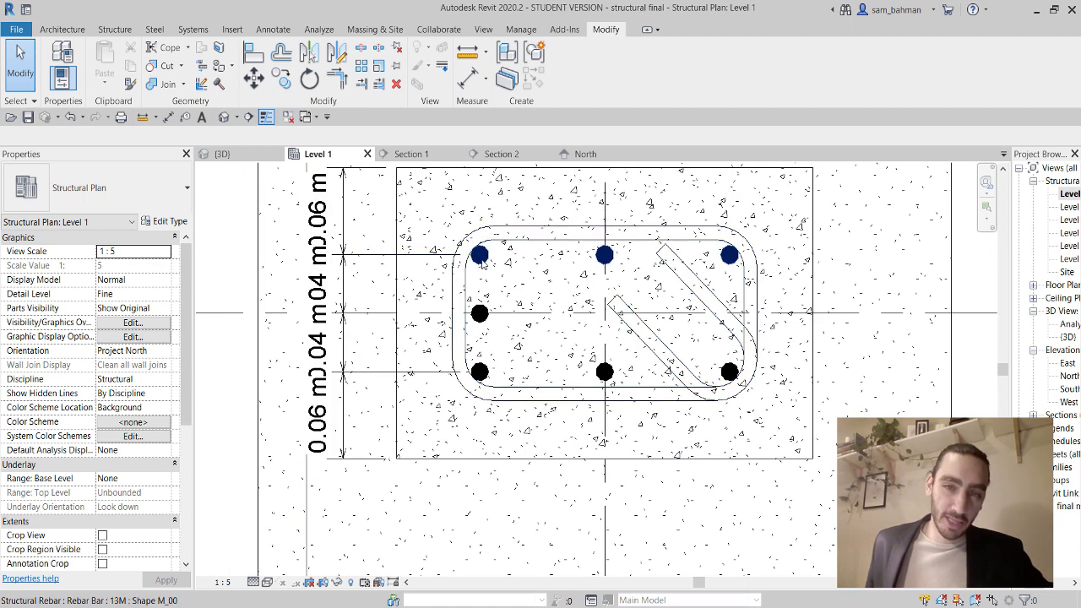
scroll(493, 247, down, 2)
middle_drag(576, 323, 525, 329)
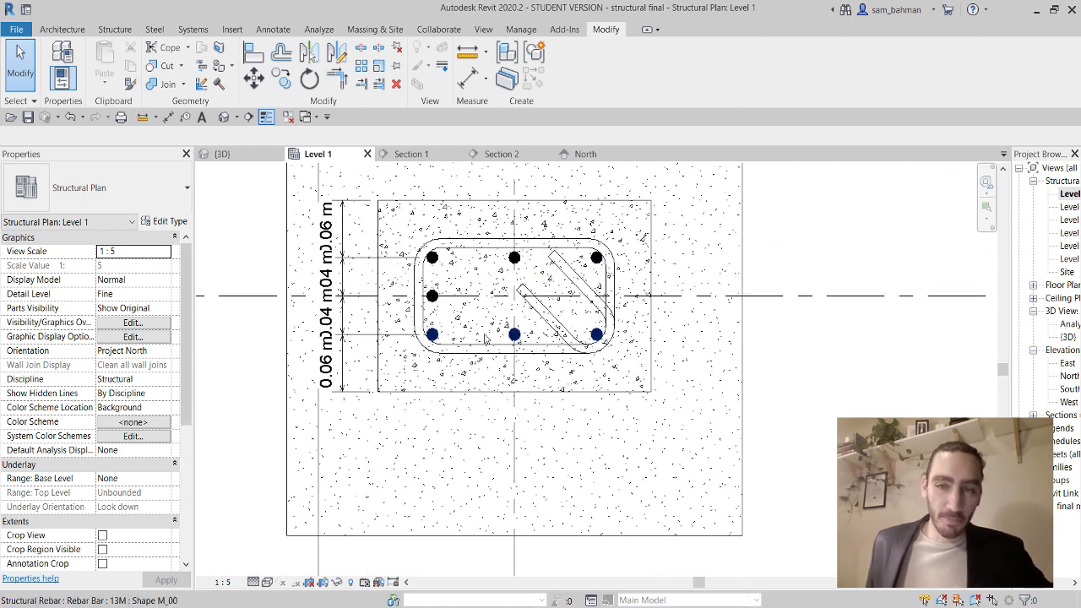
scroll(527, 325, up, 3)
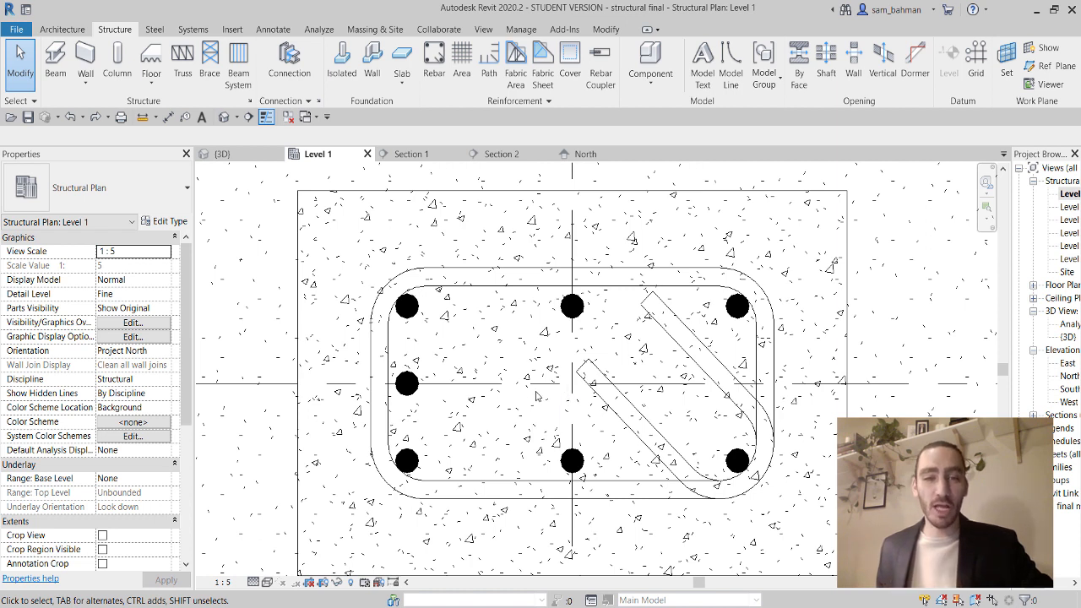
Delete the middle-left vertical bar, leaving six bars inside the tie.
click(408, 386)
key(Escape)
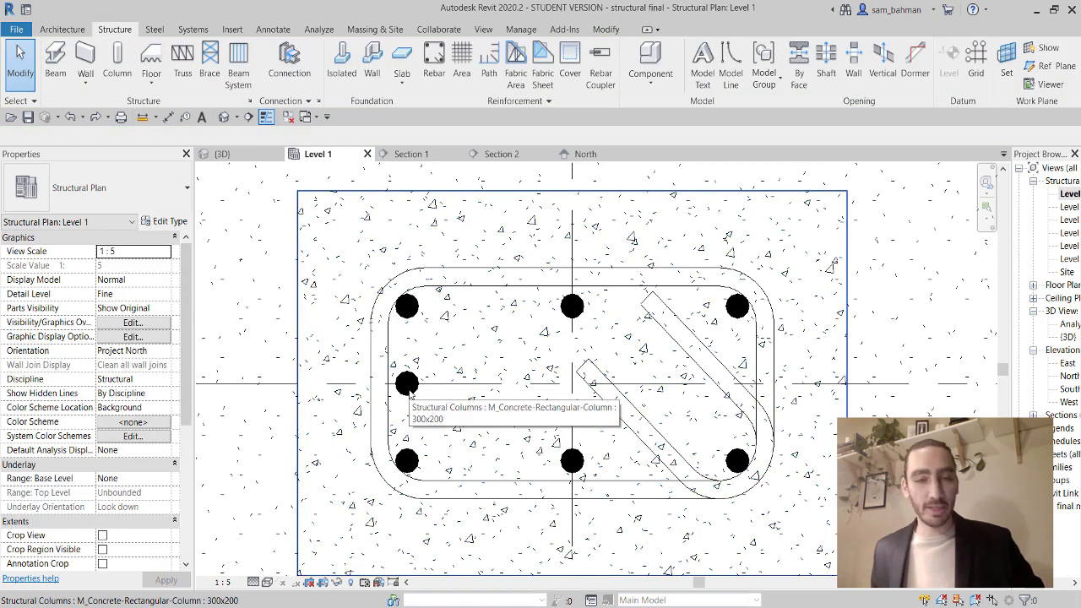
click(409, 391)
key(Escape)
scroll(411, 394, up, 4)
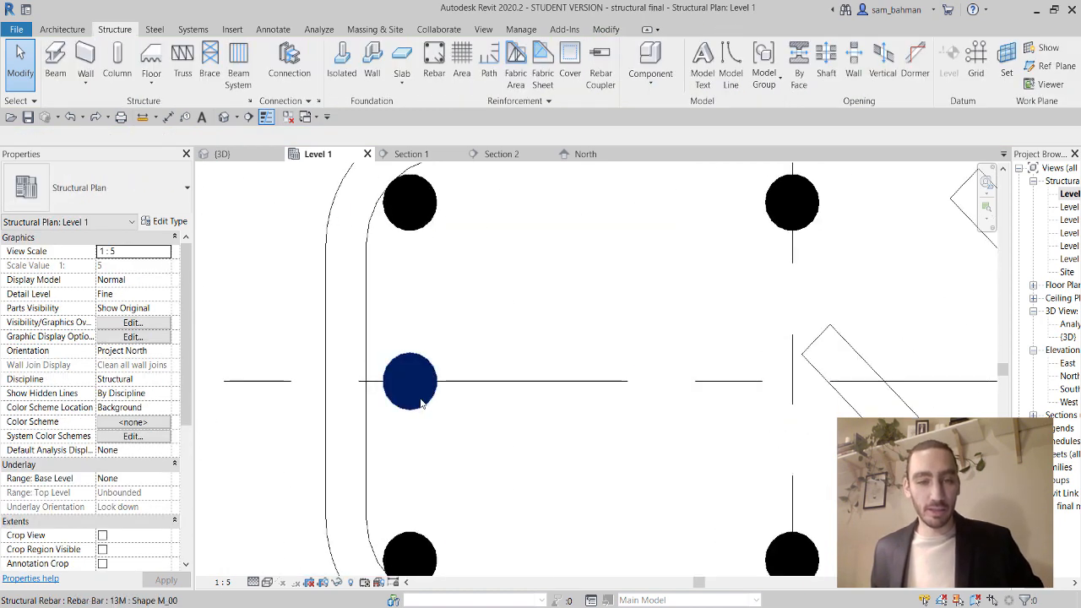
click(422, 404)
key(Delete)
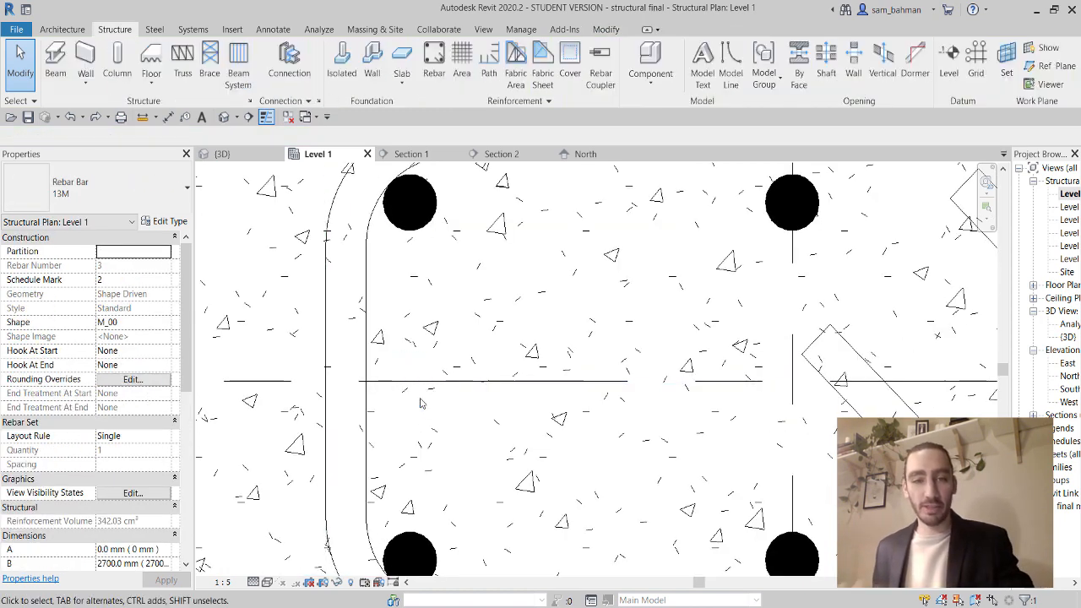
Select the 300x200 concrete column as the host for new rebar.
scroll(421, 404, down, 4)
middle_drag(465, 423, 464, 396)
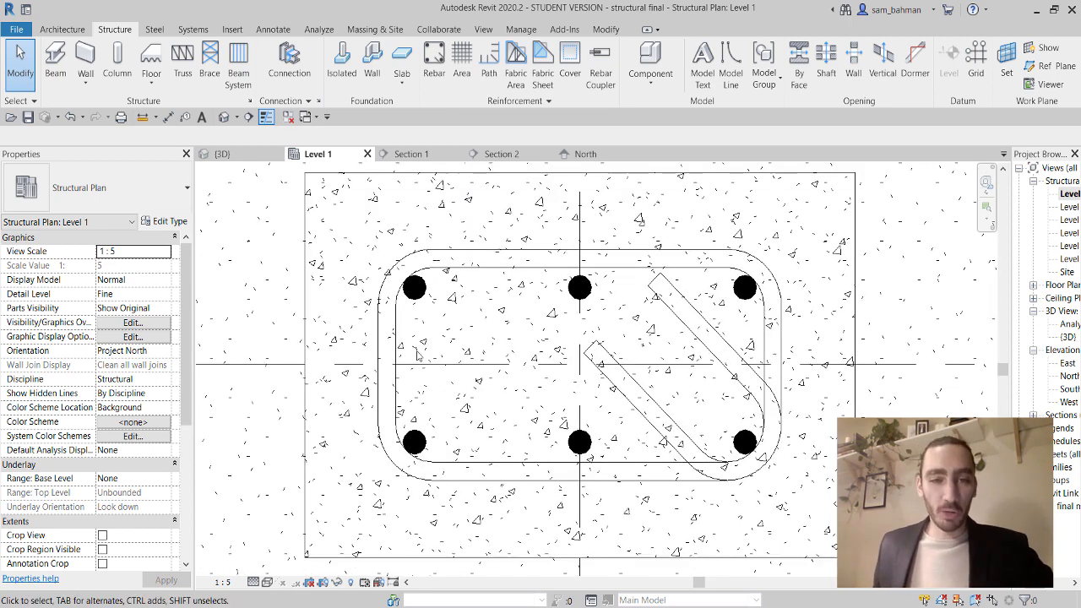
click(310, 293)
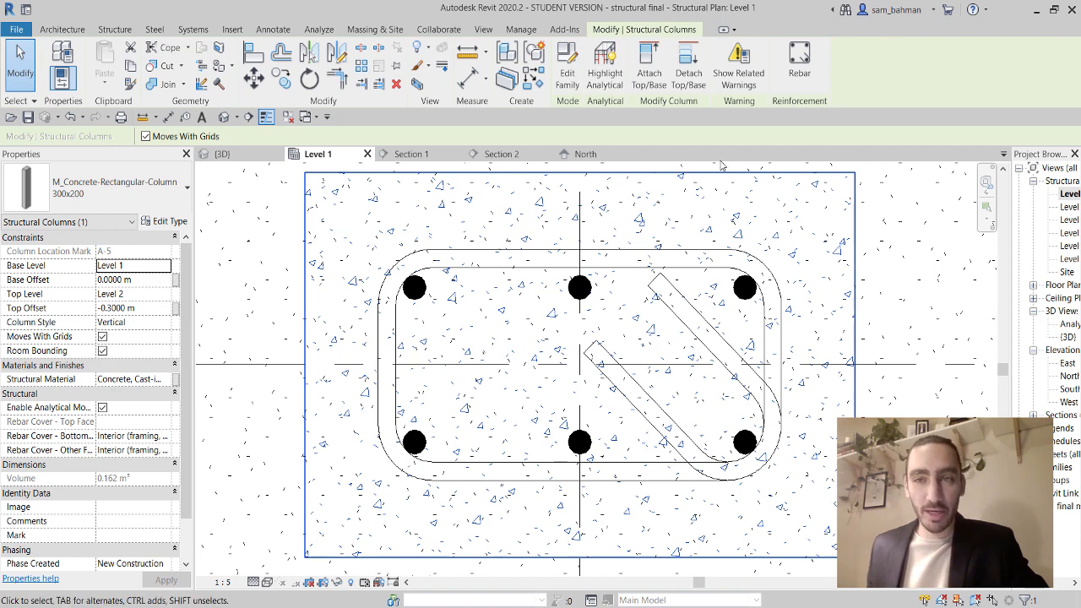
Place a Fixed Number set of four bars, perpendicular to cover, along the column's left side.
click(799, 74)
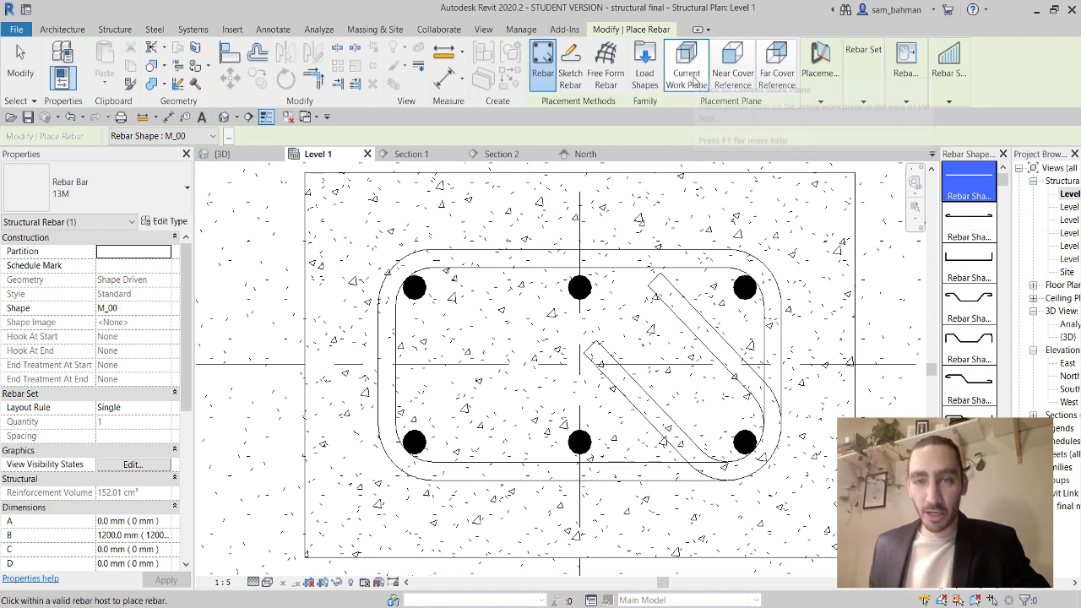
mouse_move(820, 74)
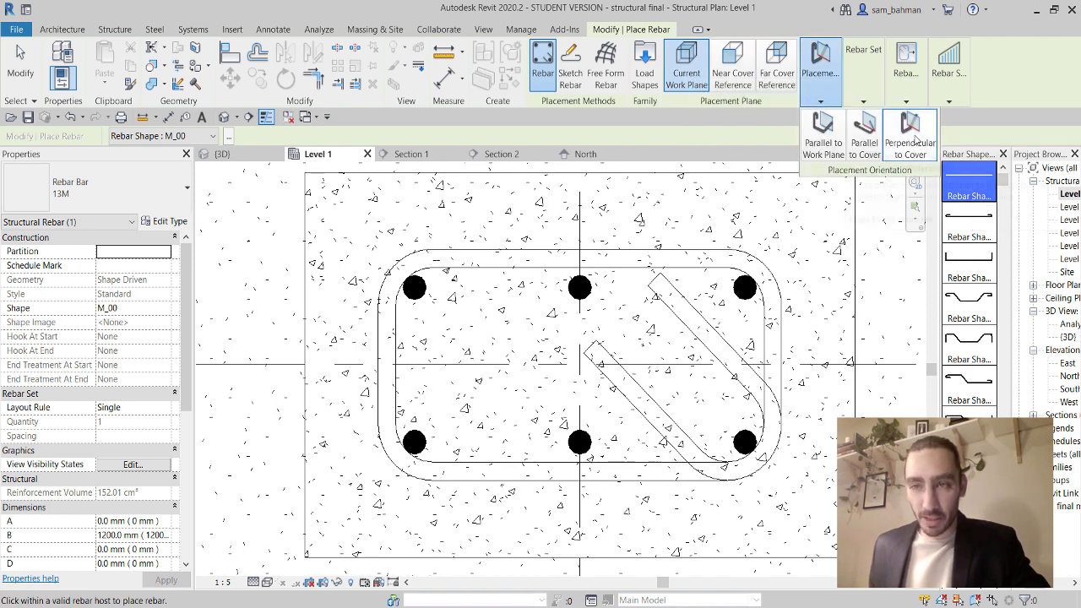
click(909, 135)
mouse_move(875, 88)
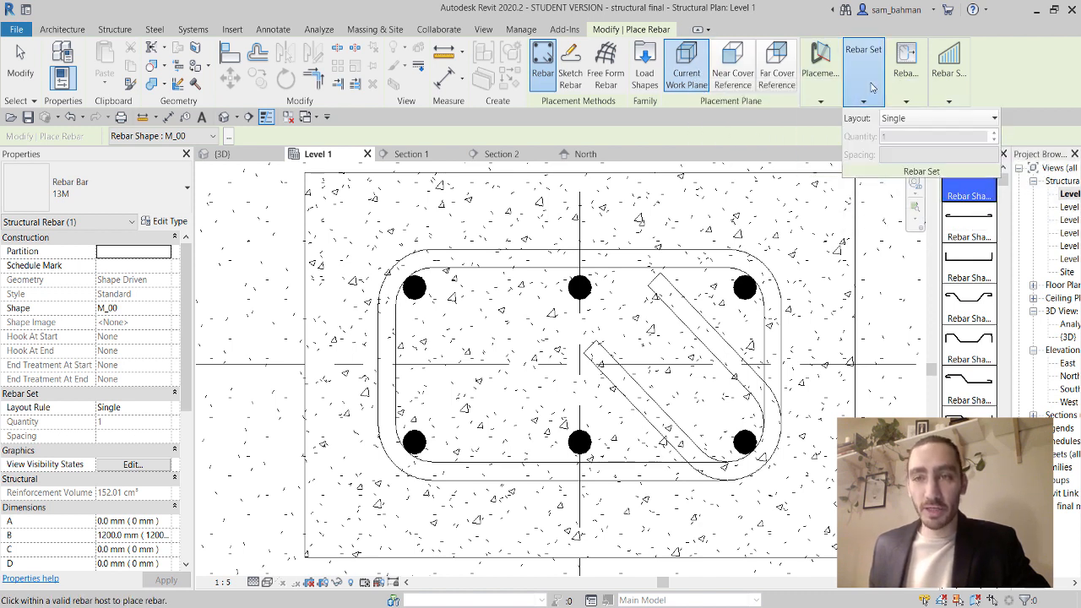
click(918, 121)
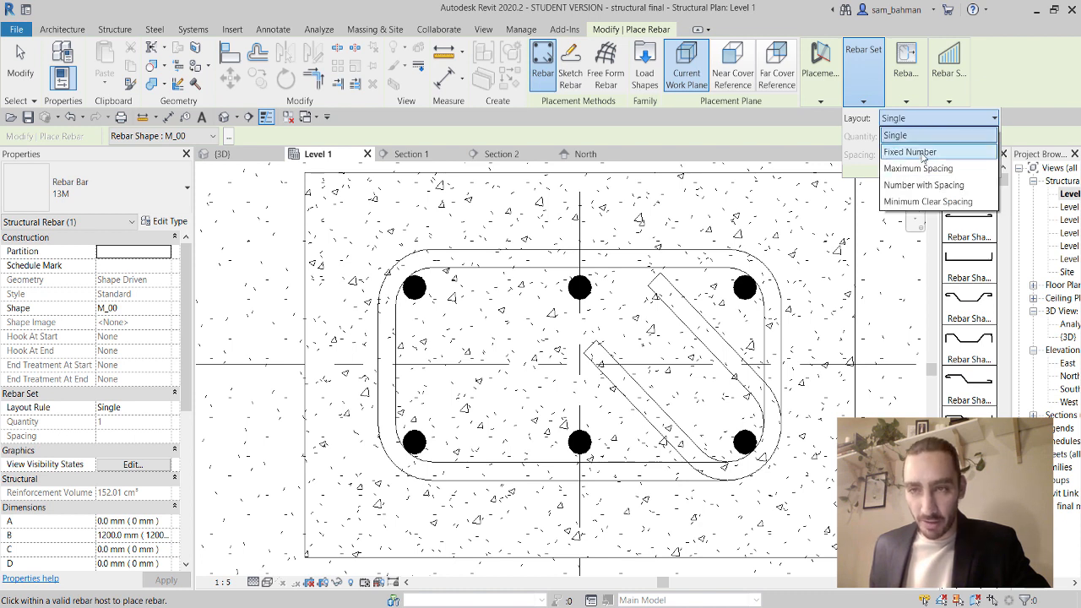
click(910, 151)
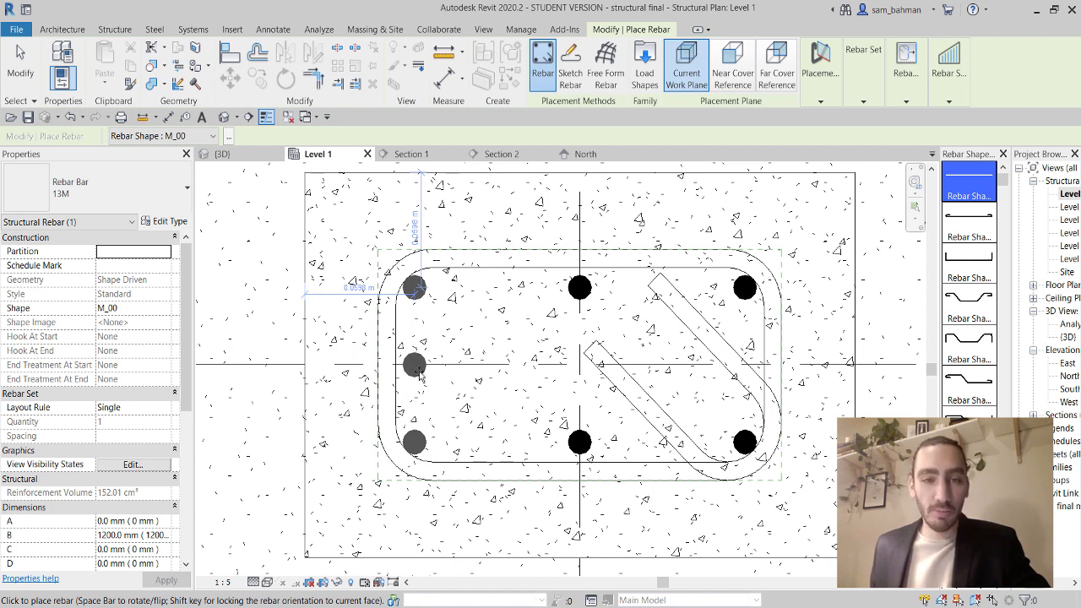
click(502, 323)
mouse_move(911, 88)
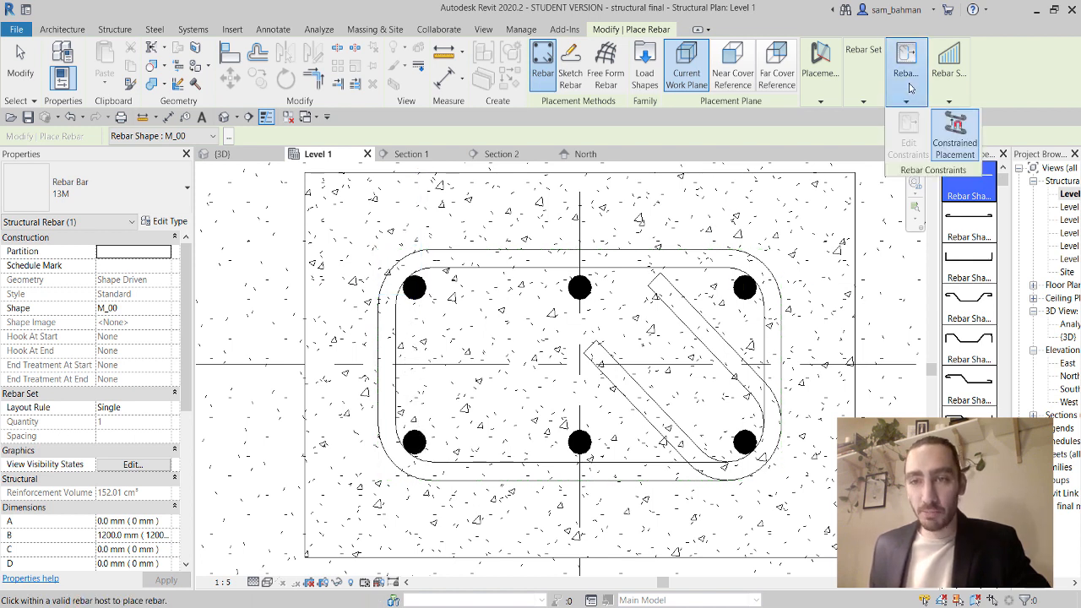
mouse_move(876, 97)
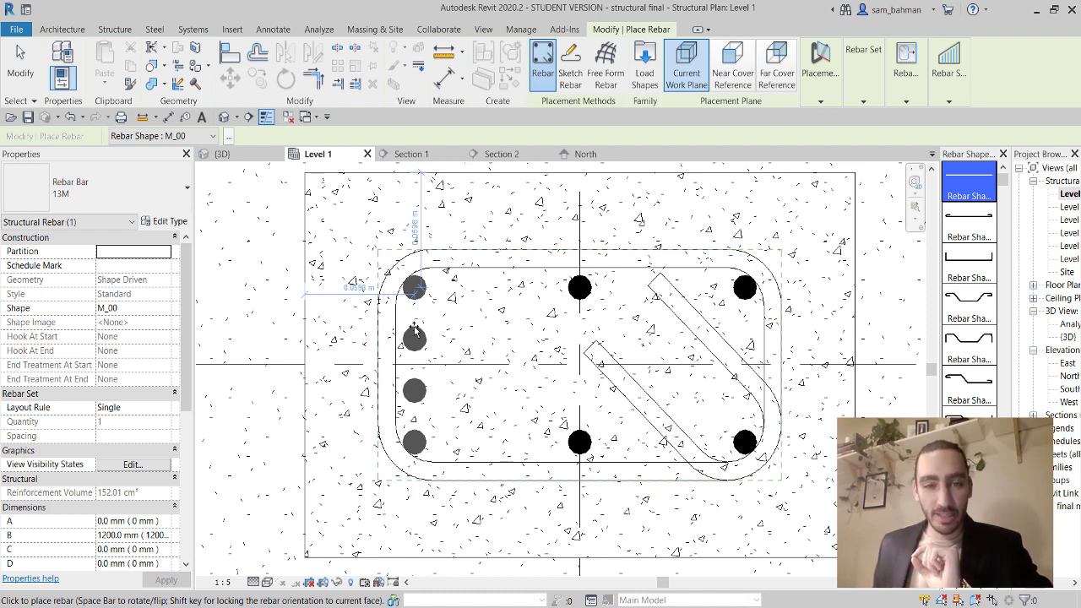
click(413, 331)
key(Escape)
key(Escape)
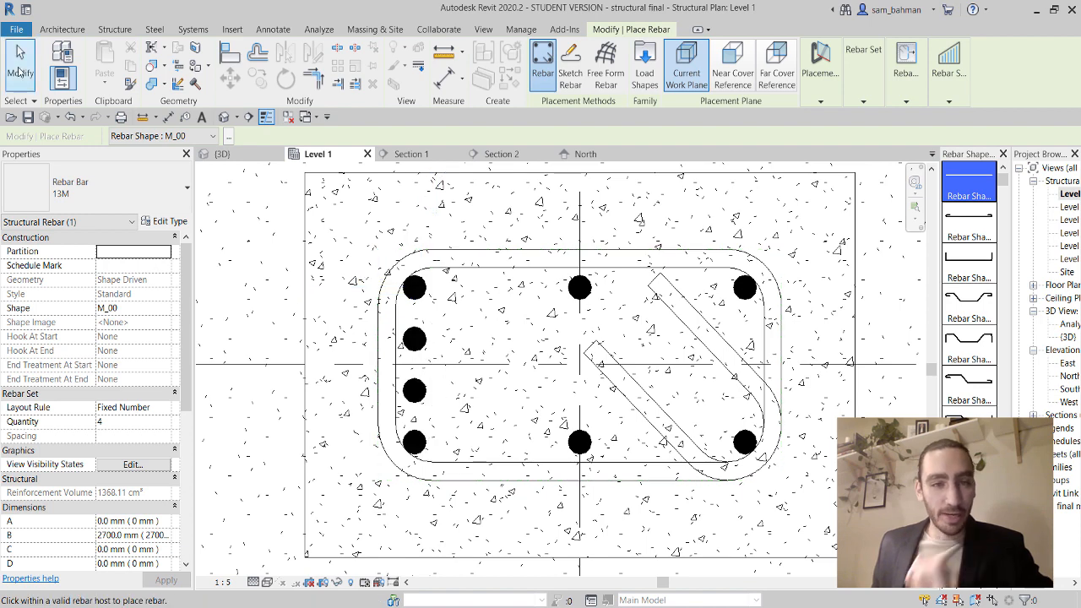
Copy the left bar set (CO) to a spot just to its right.
click(416, 337)
key(c)
key(o)
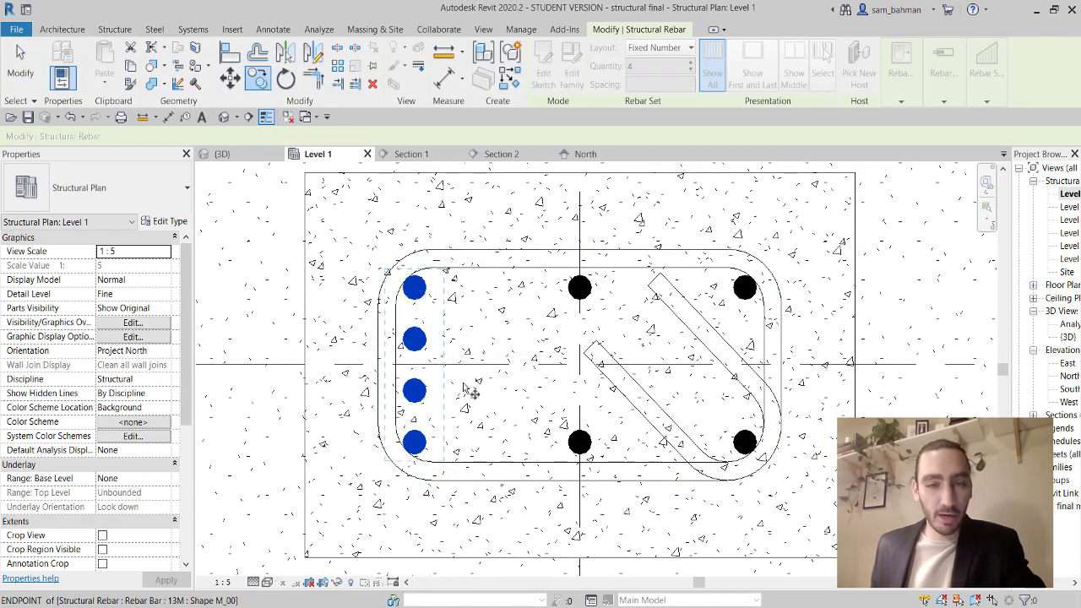
click(427, 413)
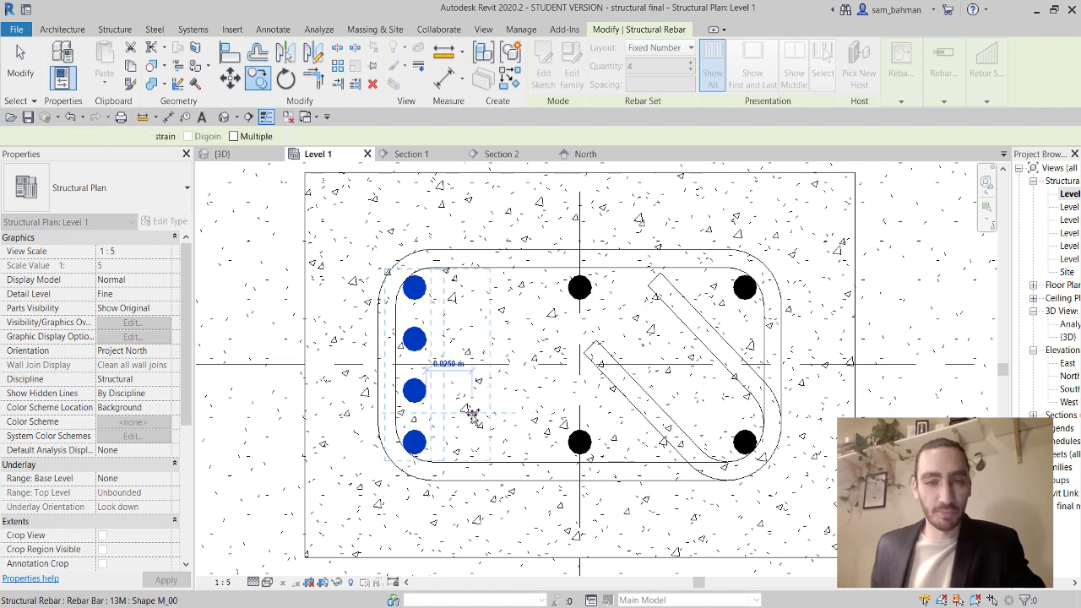
click(473, 413)
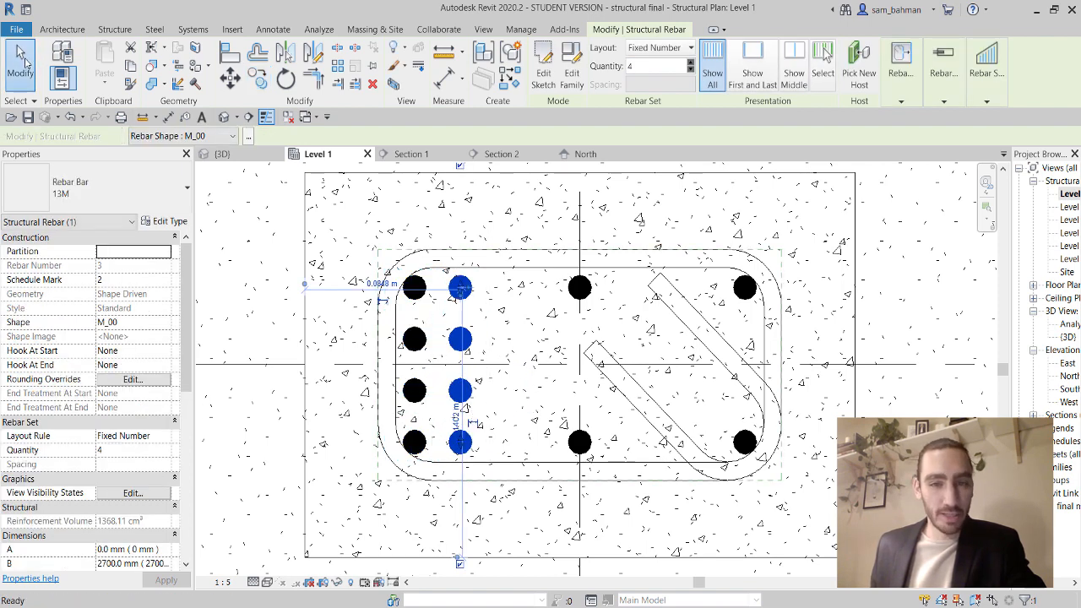
click(22, 61)
Switch both bar sets to a Number with Spacing layout at 26.8 mm.
scroll(467, 350, up, 2)
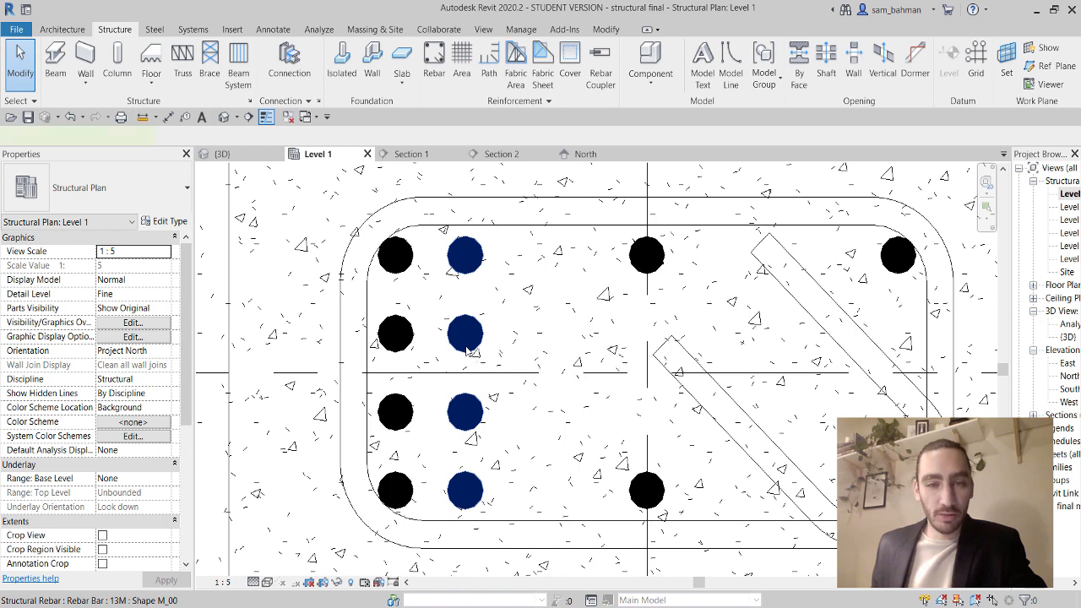
click(467, 351)
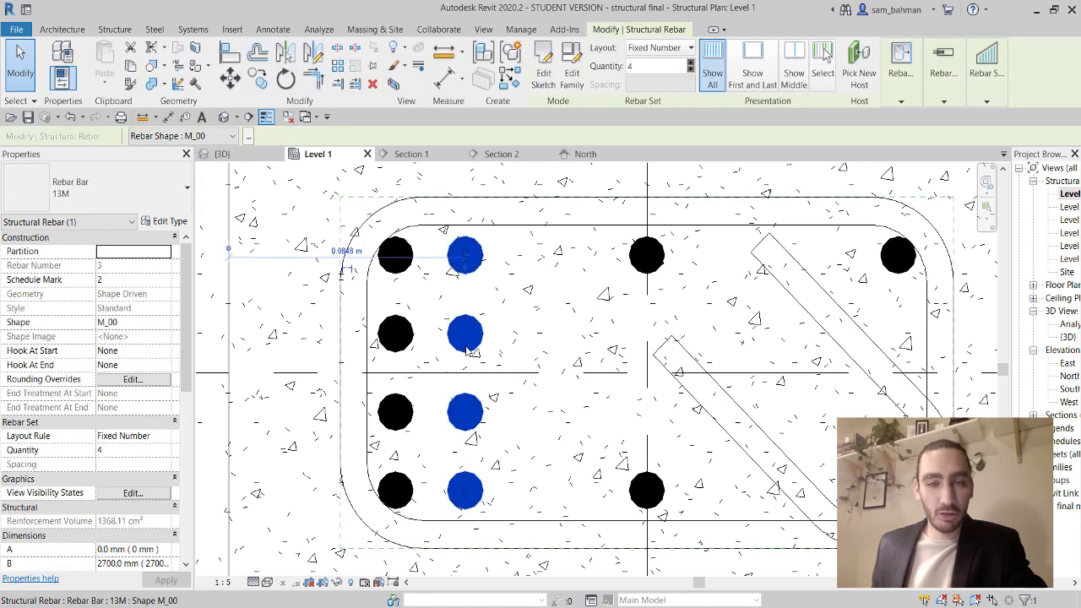
ctrl+click(411, 350)
click(674, 51)
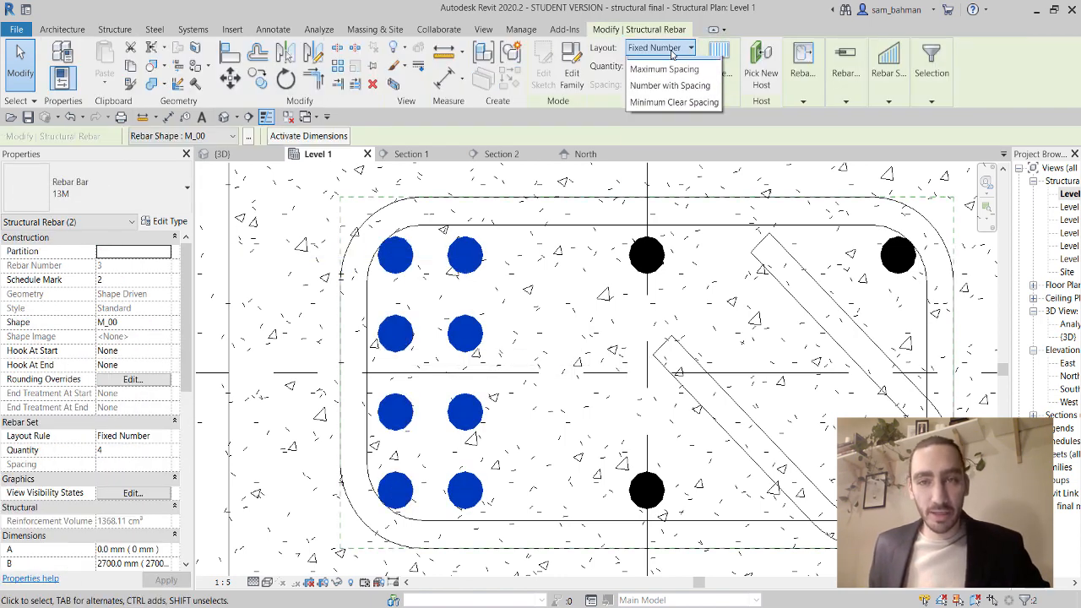
click(694, 111)
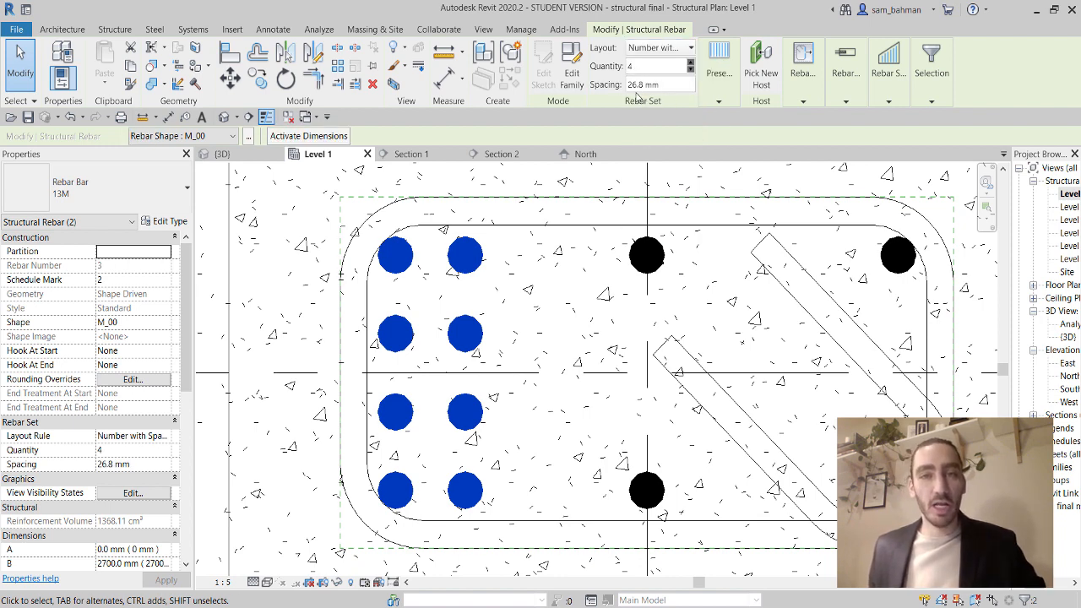
key(Escape)
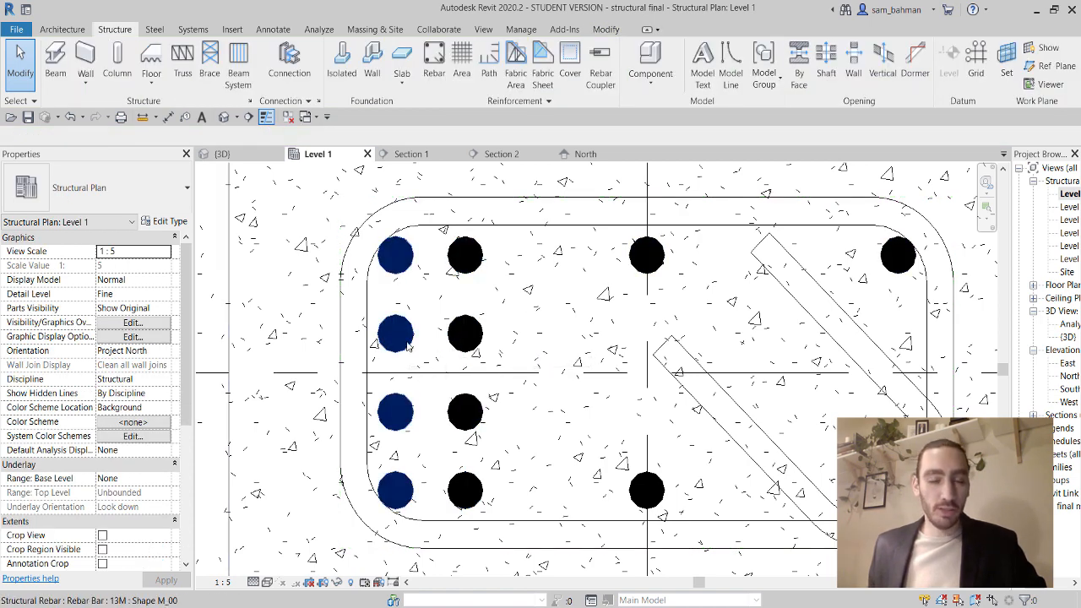
Lower the left bar set's quantity to 2 bars.
click(397, 335)
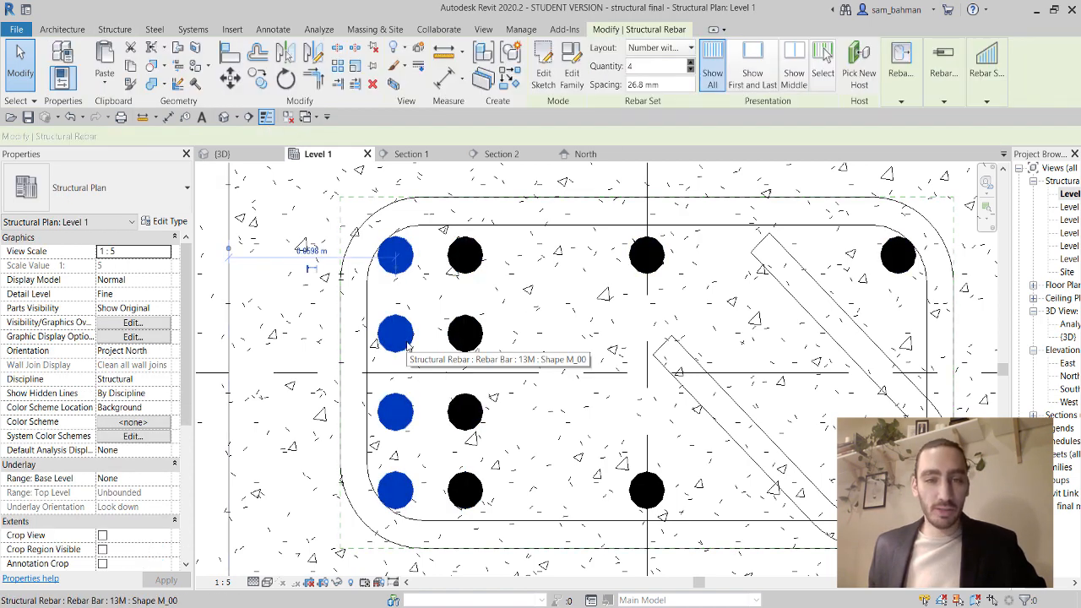
click(690, 70)
click(690, 70)
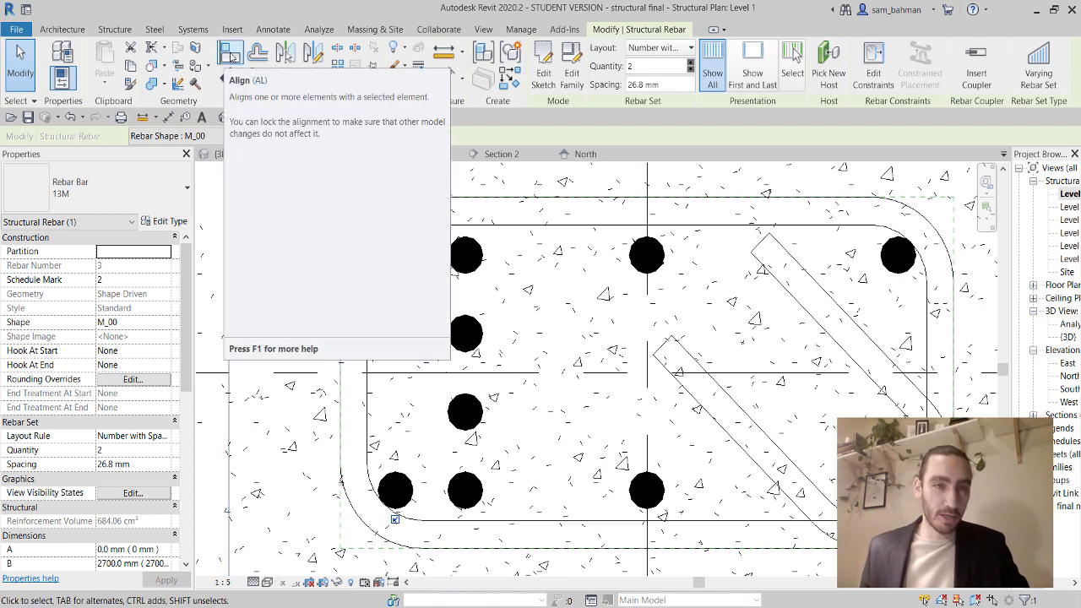
click(229, 54)
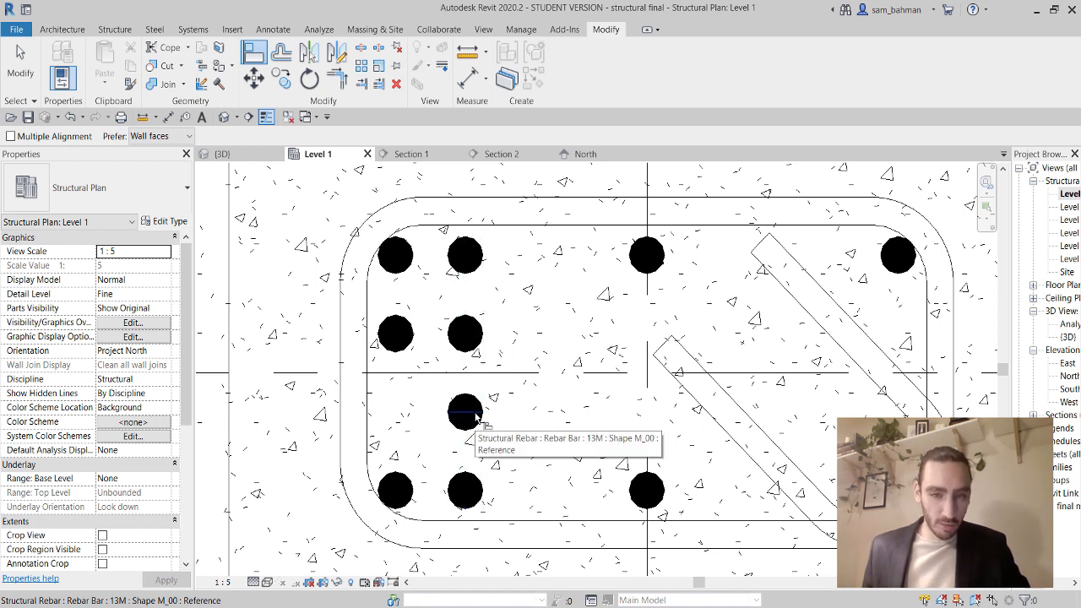
Align the left two-bar set to the lower bar and delete the extra copied set.
click(474, 413)
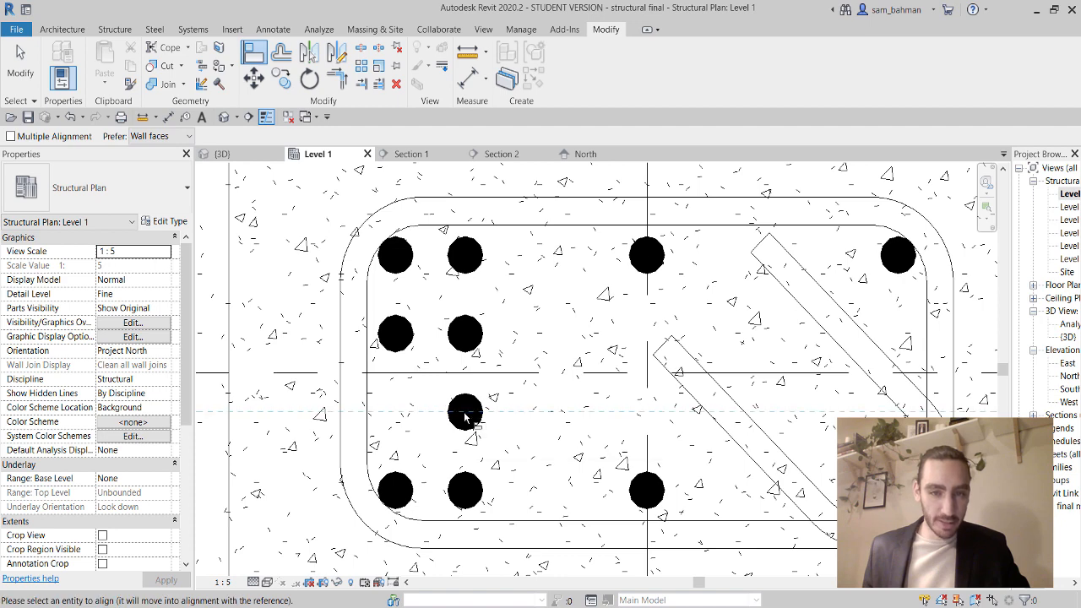
click(405, 338)
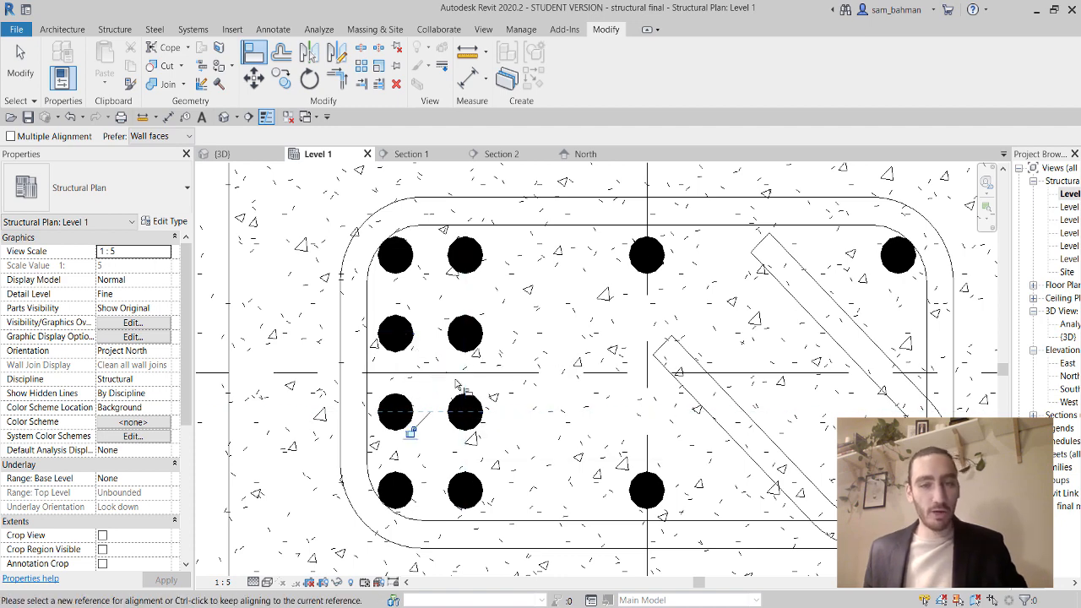
key(Escape)
click(471, 342)
key(Delete)
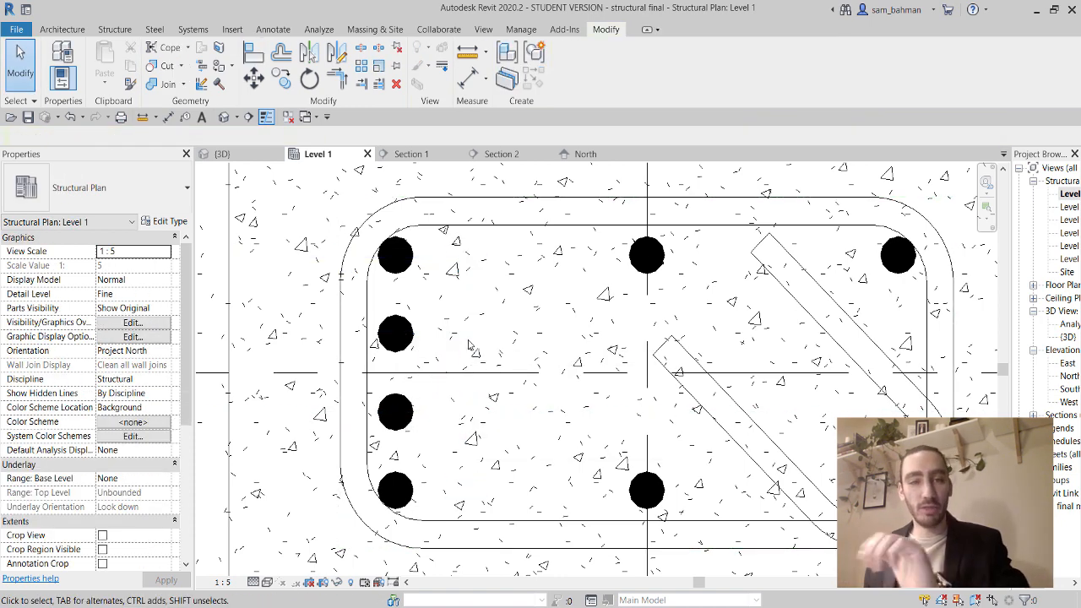
Select the two middle bars on the column's left side.
click(406, 335)
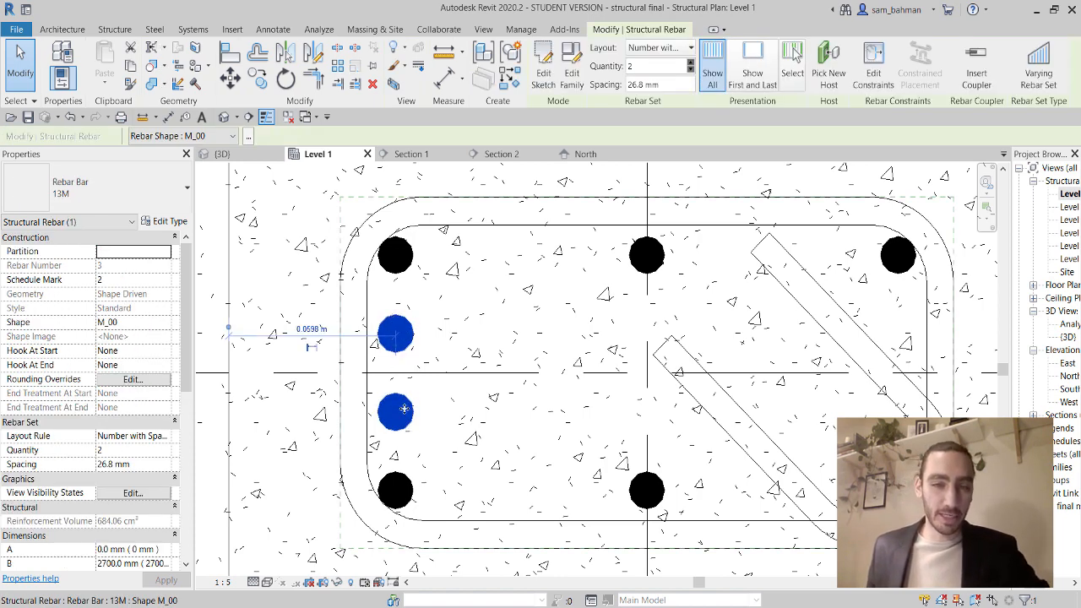
click(404, 267)
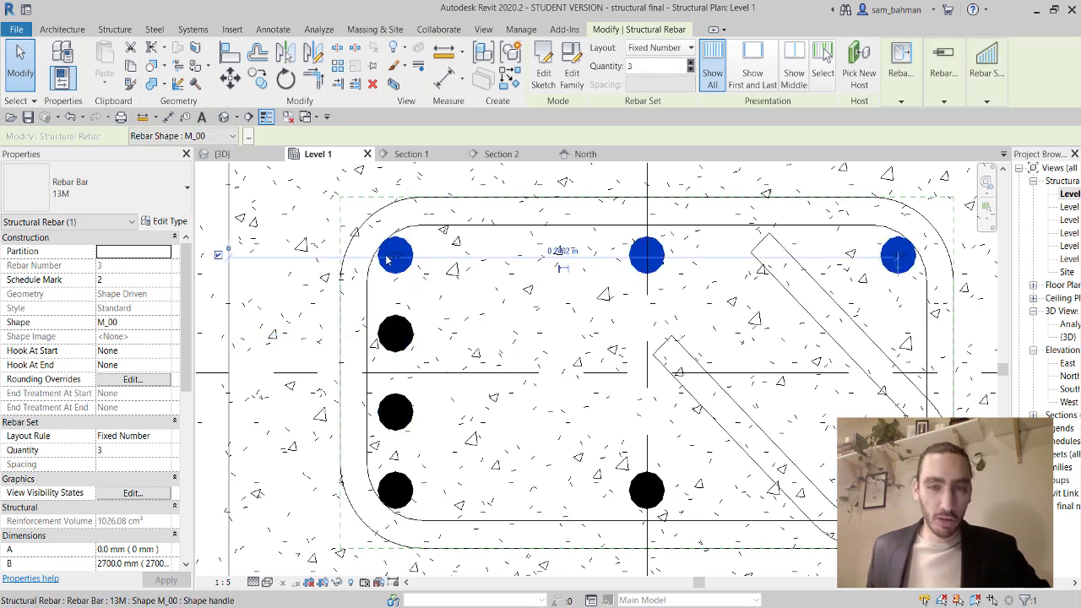
click(400, 493)
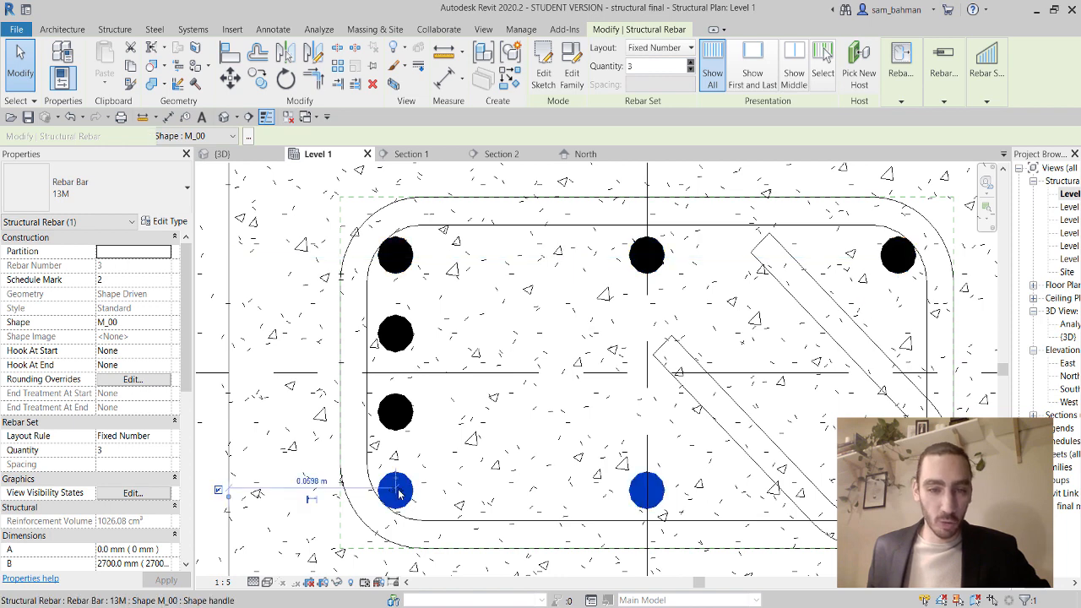
click(397, 346)
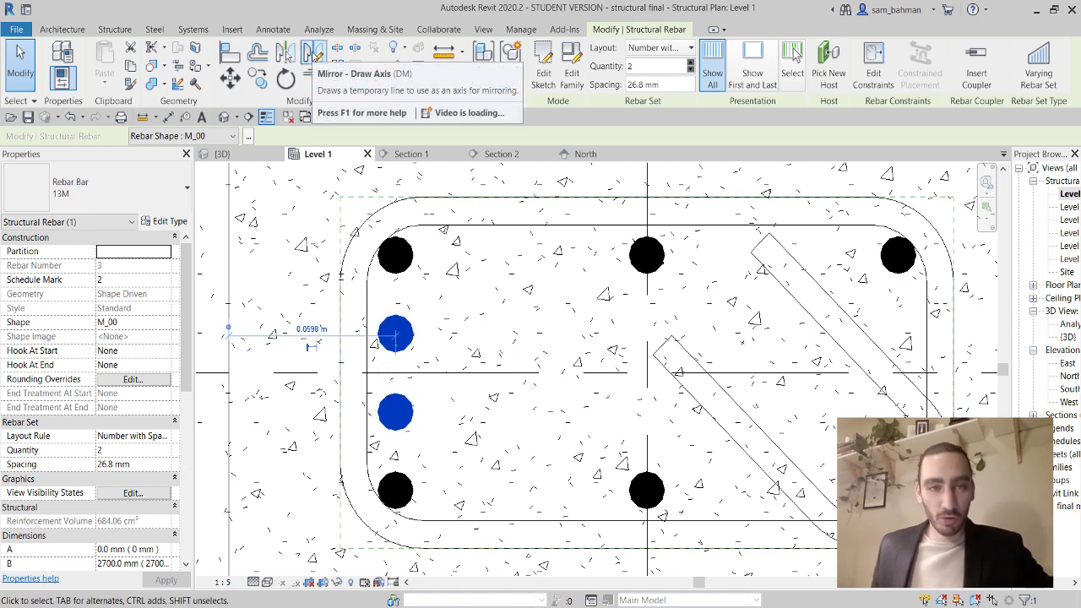
Mirror the left two-bar set across Grid 5 to the column's right side.
click(312, 54)
scroll(541, 321, down, 2)
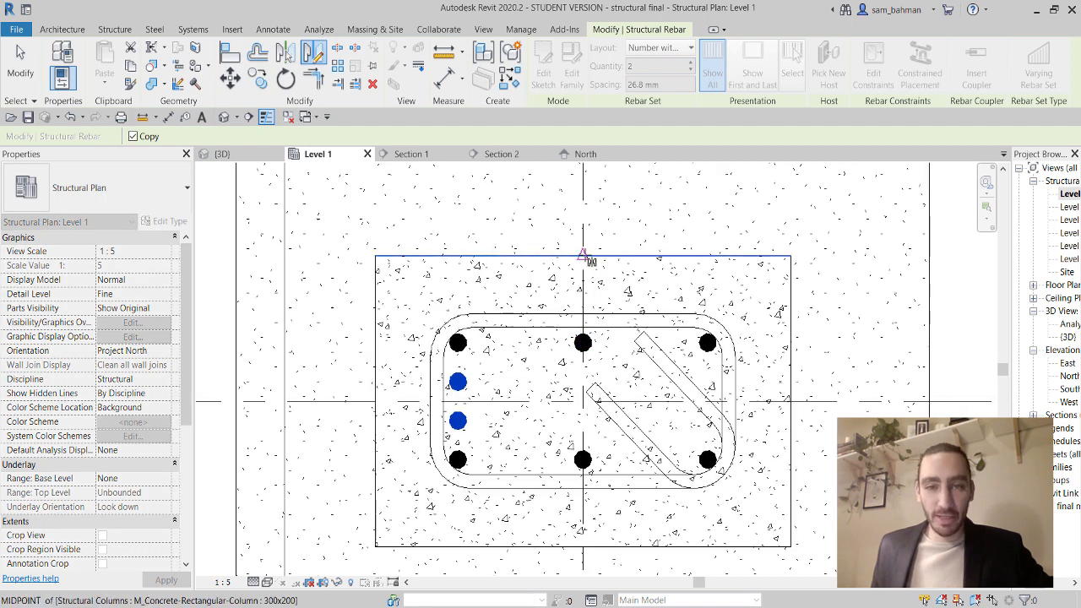
click(583, 257)
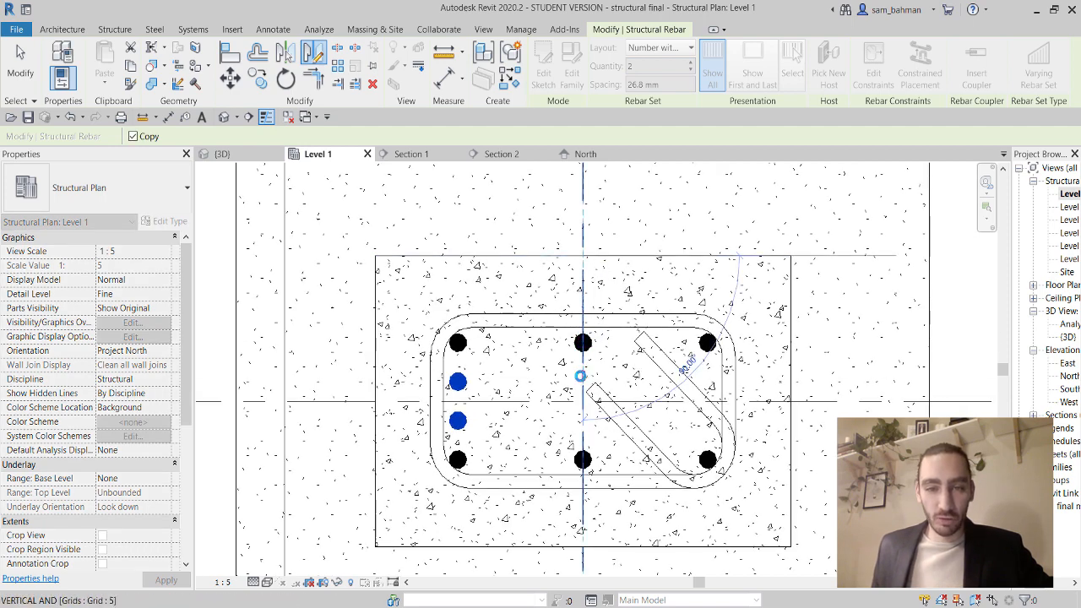
click(583, 397)
key(Escape)
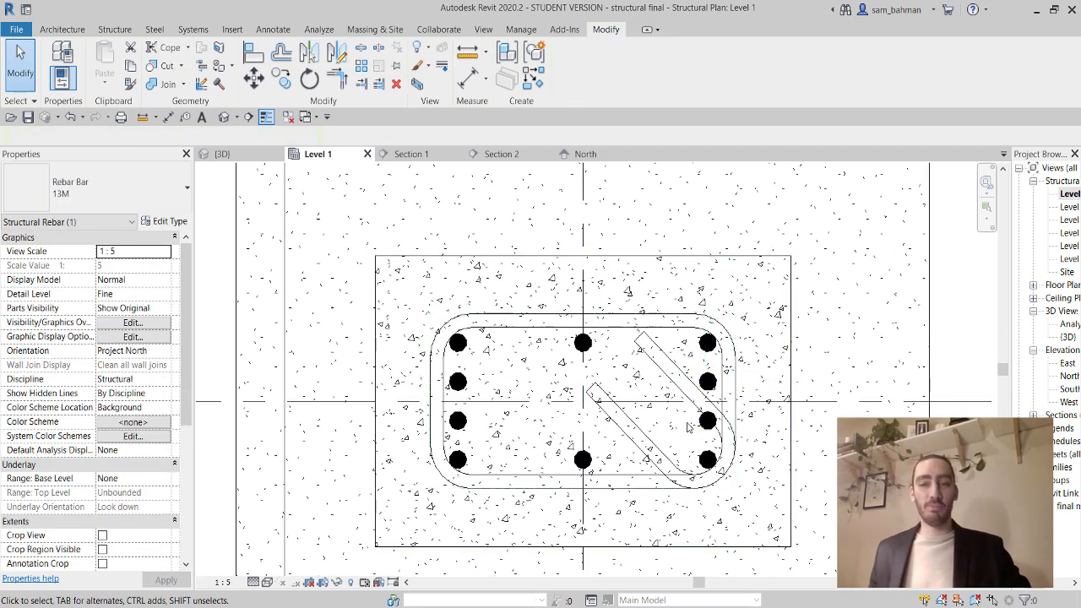
Select the bottom, left, top and right bar sets and open their View Visibility States.
middle_drag(536, 454, 538, 427)
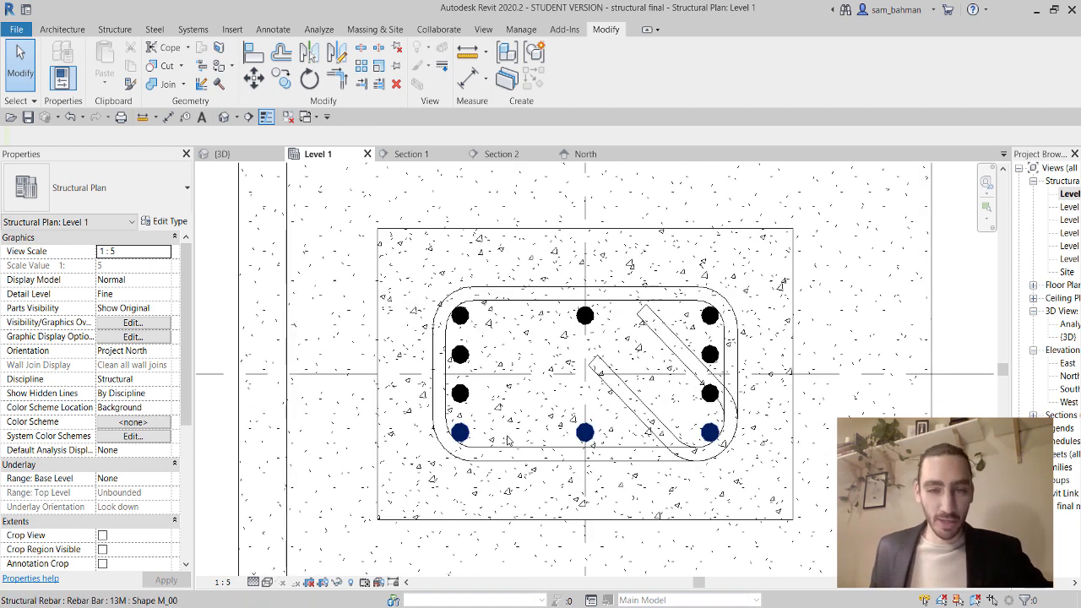
click(460, 395)
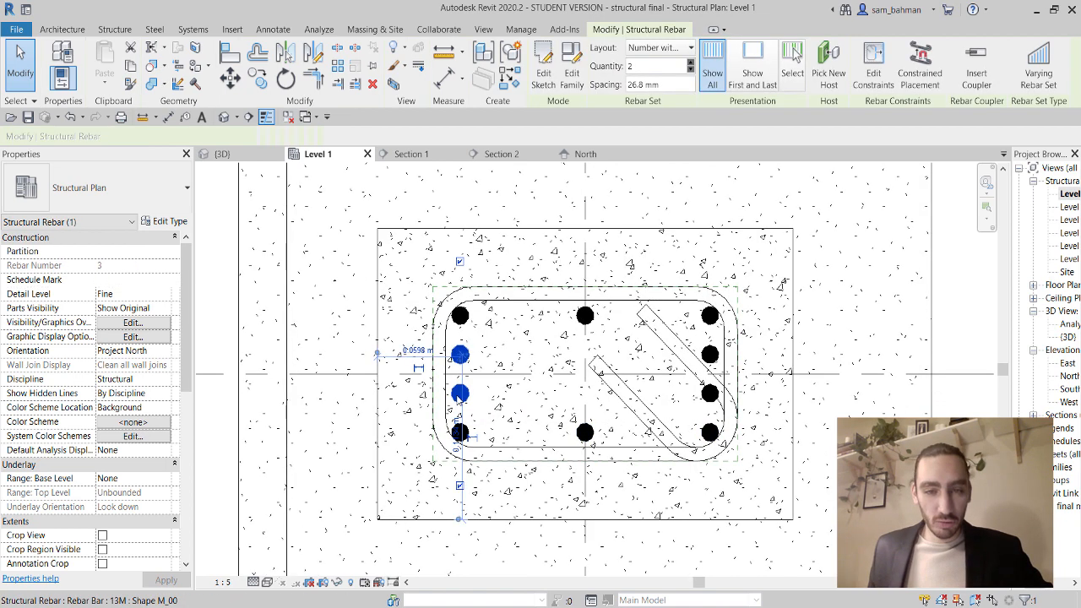
ctrl+click(460, 318)
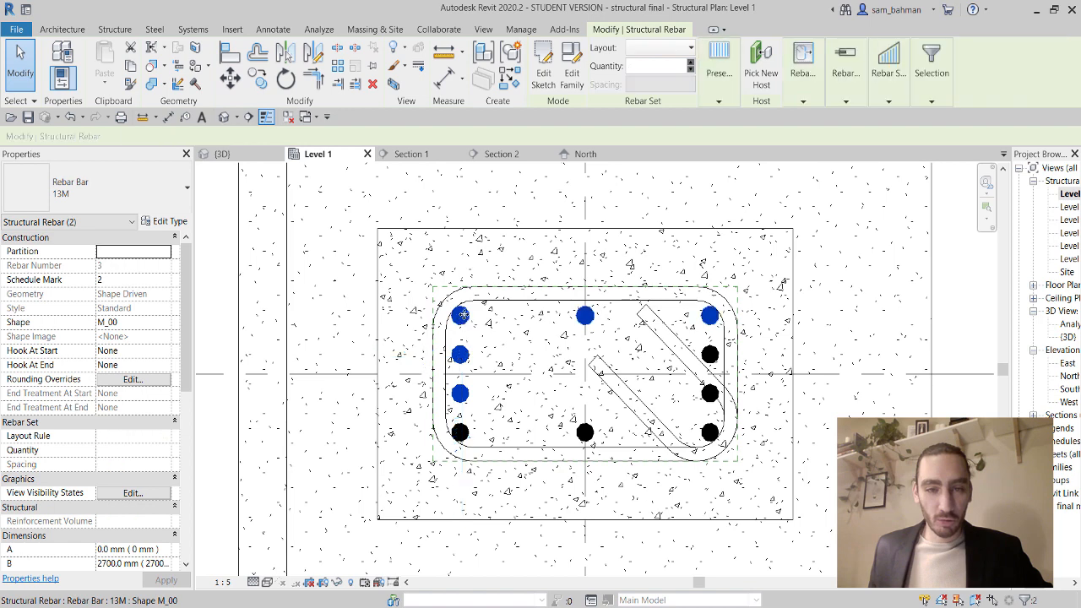
ctrl+click(591, 432)
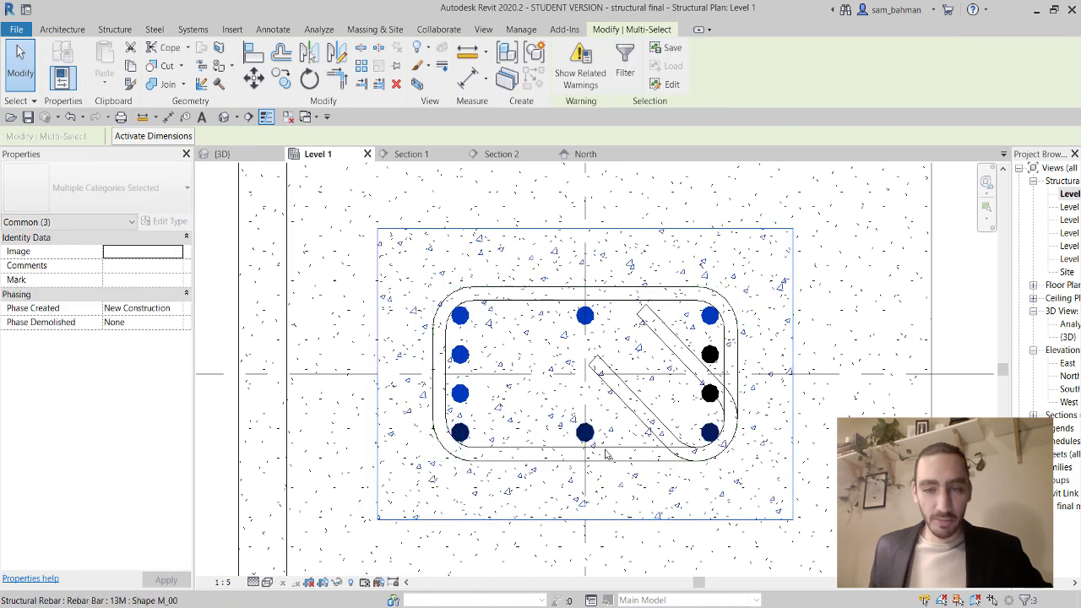
key(Escape)
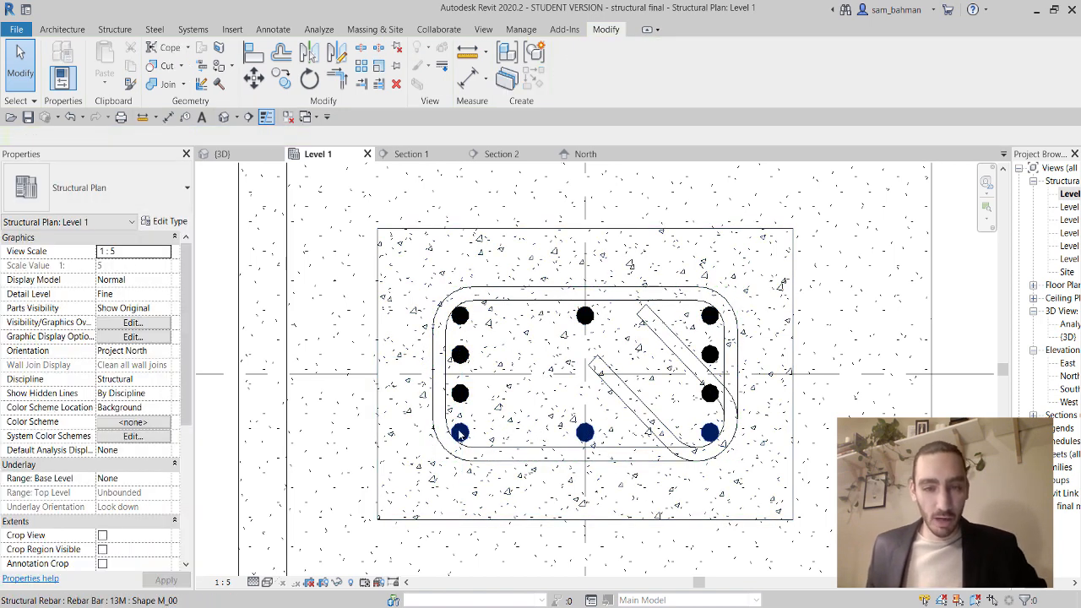
click(459, 432)
ctrl+click(463, 323)
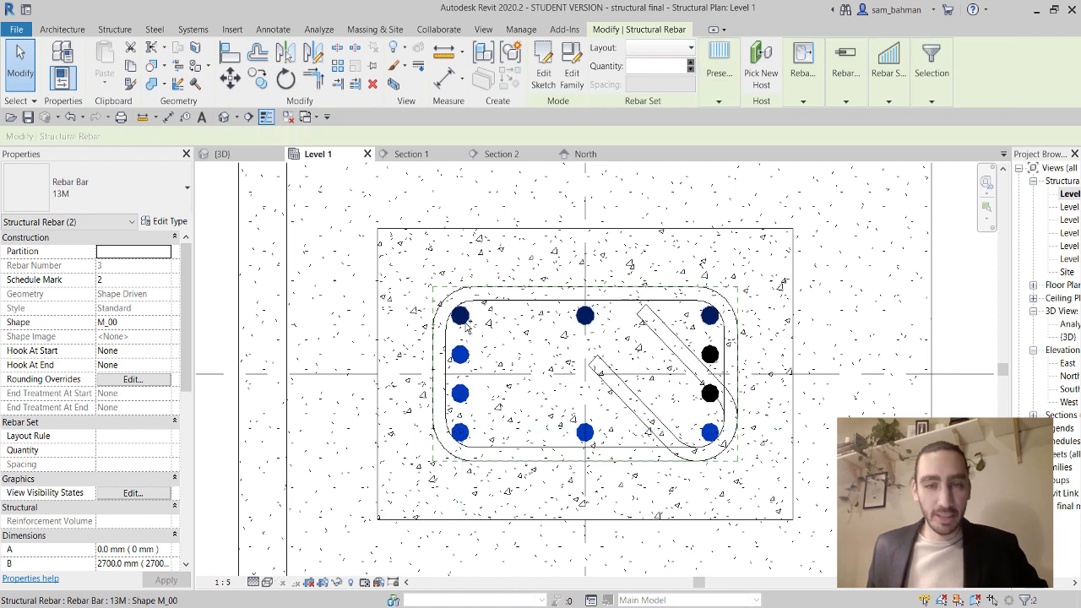
ctrl+click(710, 393)
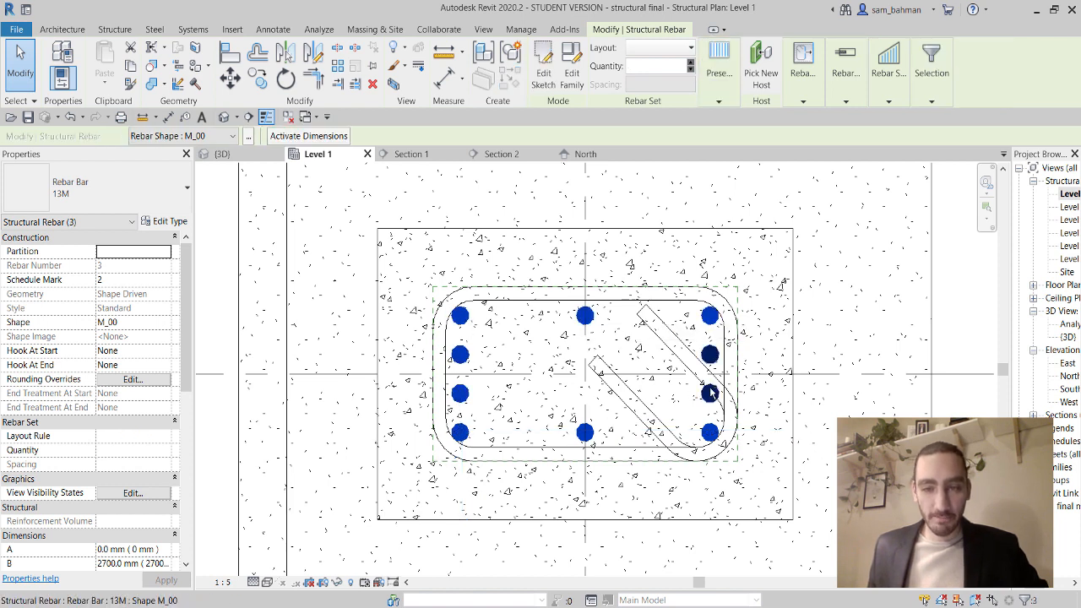
ctrl+click(710, 393)
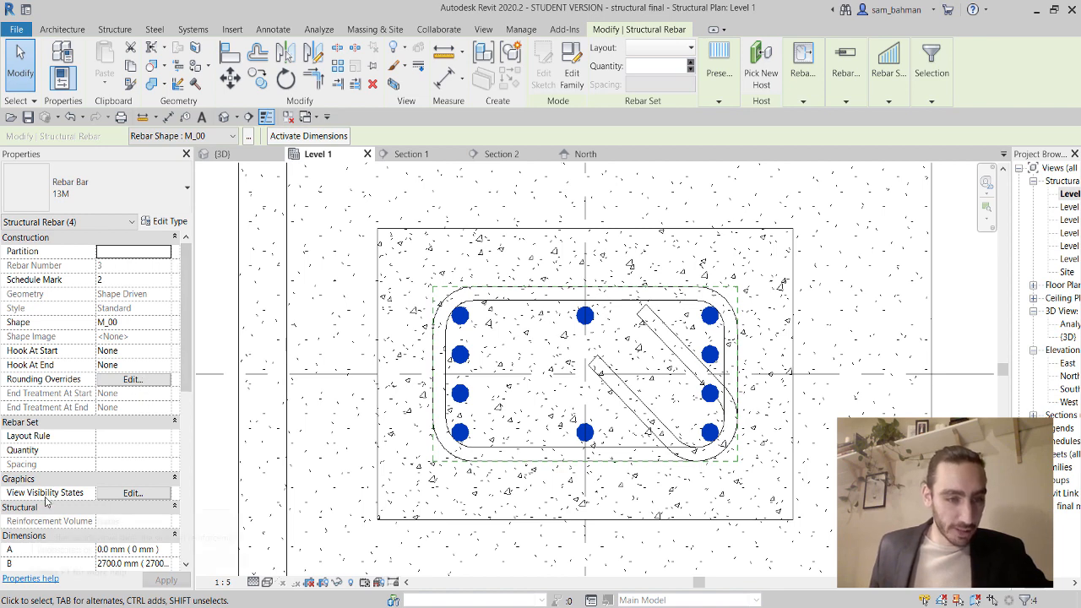
click(132, 492)
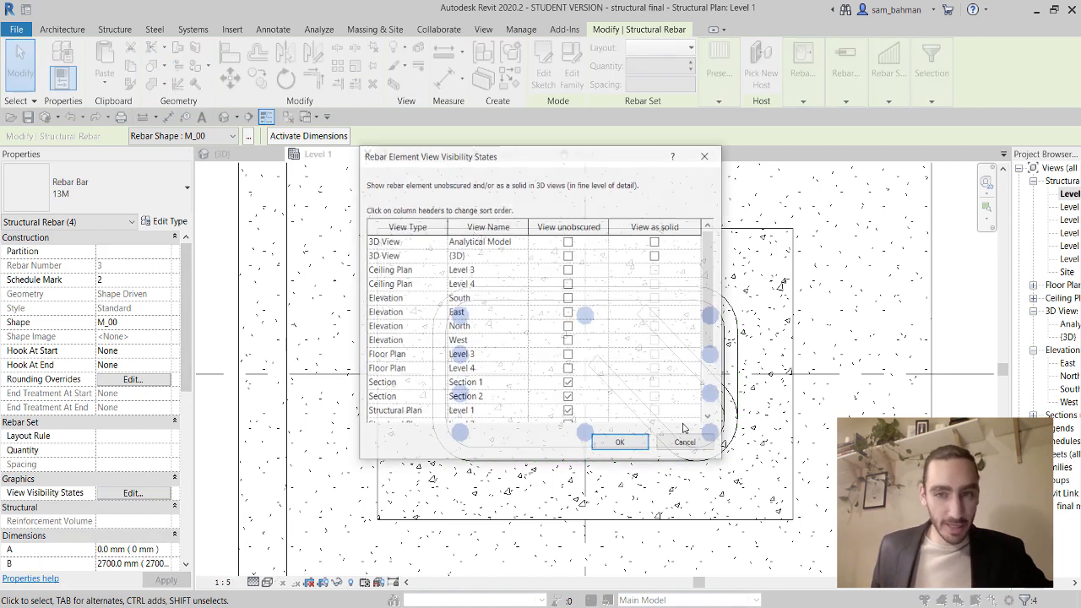
Turn on View unobscured and View as solid for the 3D view, then deselect the bars.
click(568, 256)
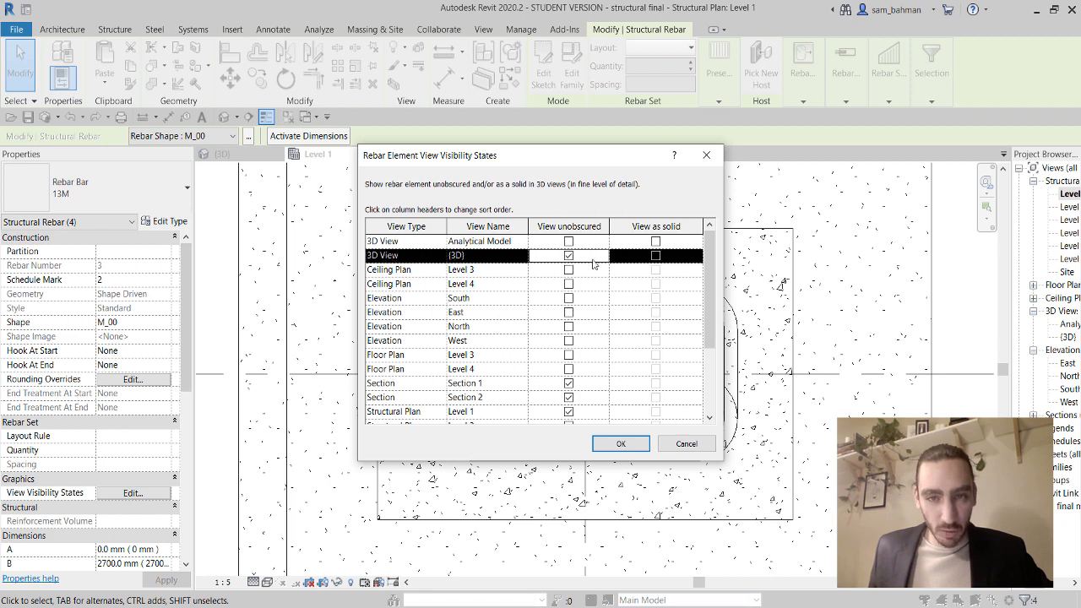
click(656, 256)
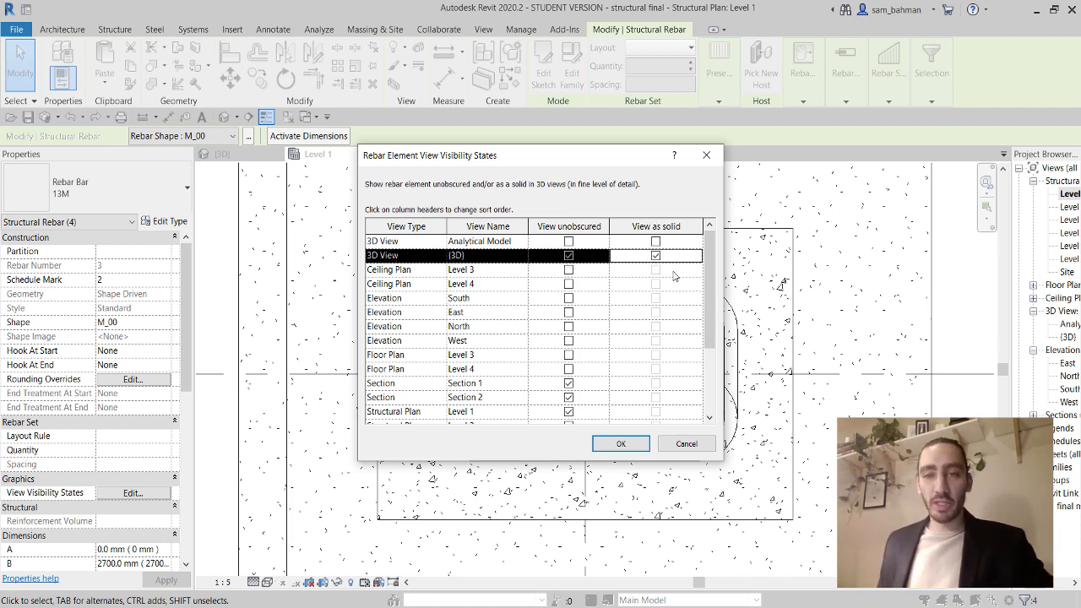
click(621, 443)
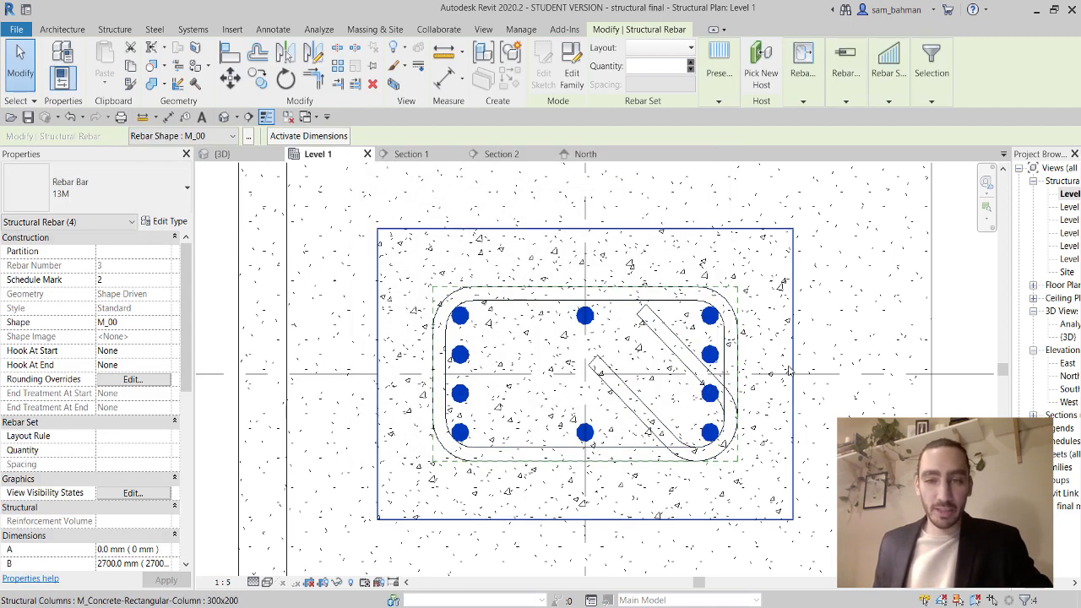
click(953, 307)
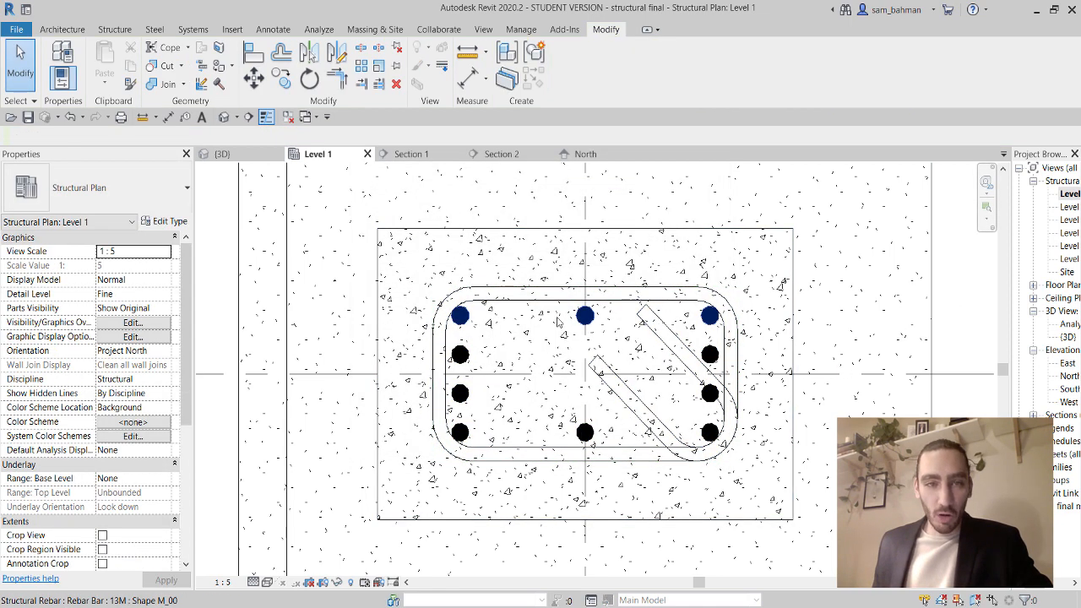
Place an aligned dimension string left of the column: 0.06 m edges, 0.03 m bar gaps.
click(467, 78)
scroll(435, 211, down, 3)
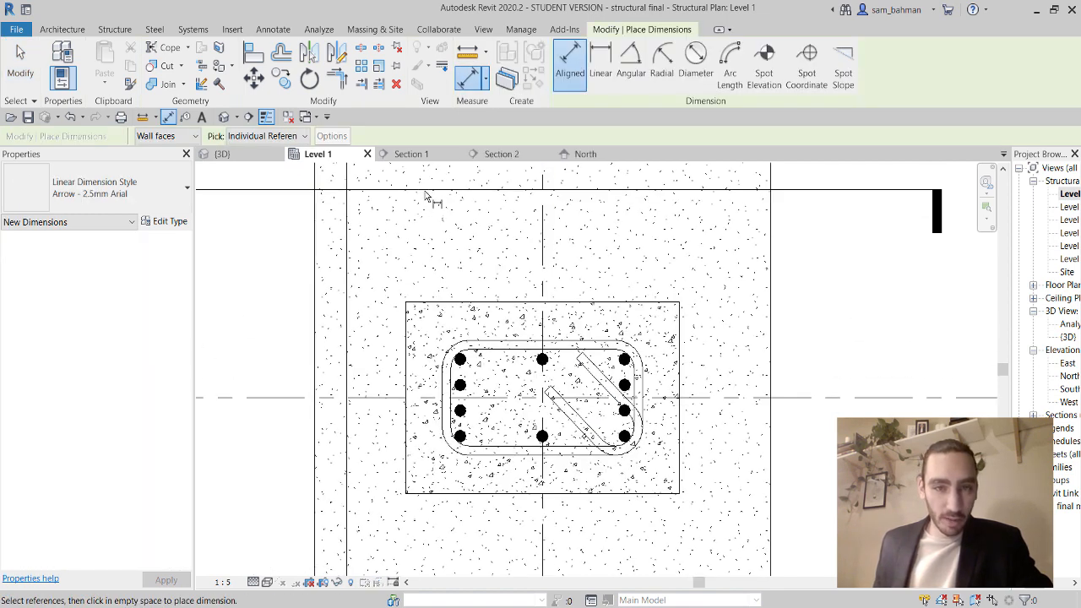
scroll(460, 355, up, 4)
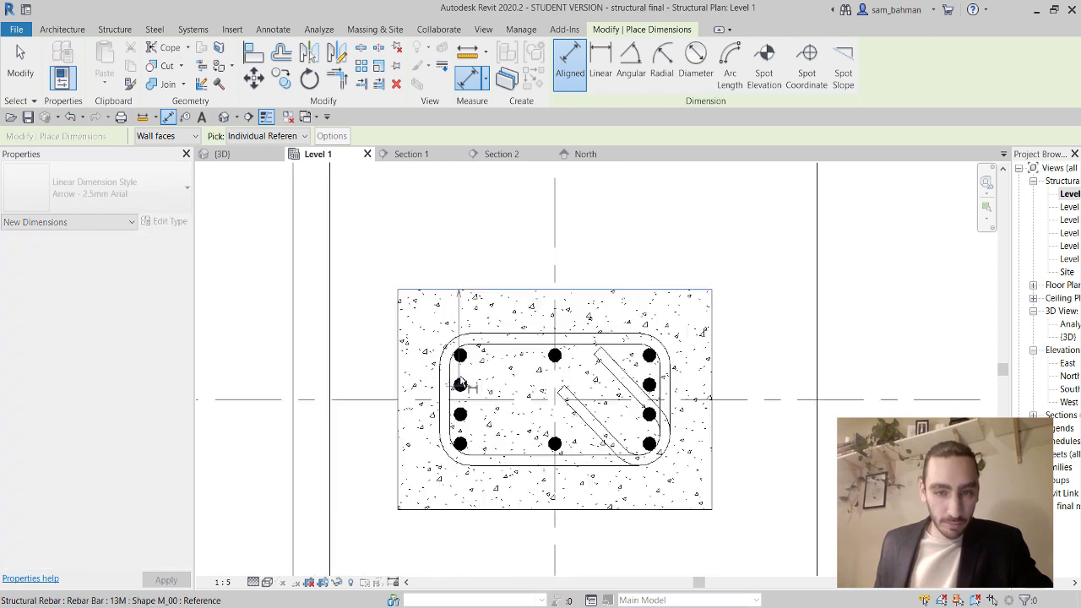
click(465, 320)
click(464, 388)
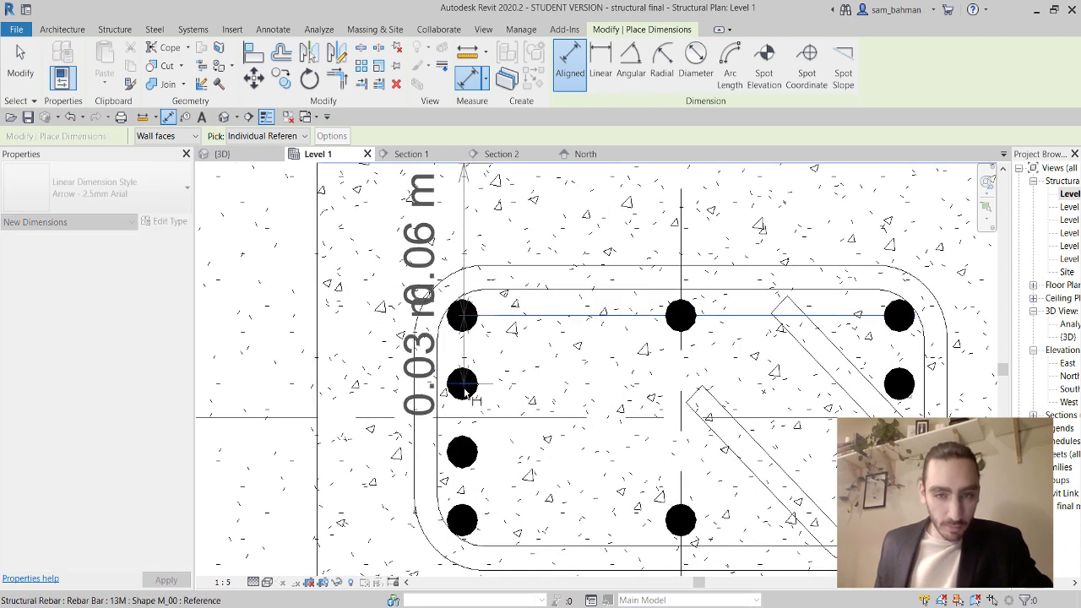
click(462, 453)
click(463, 520)
scroll(456, 439, down, 3)
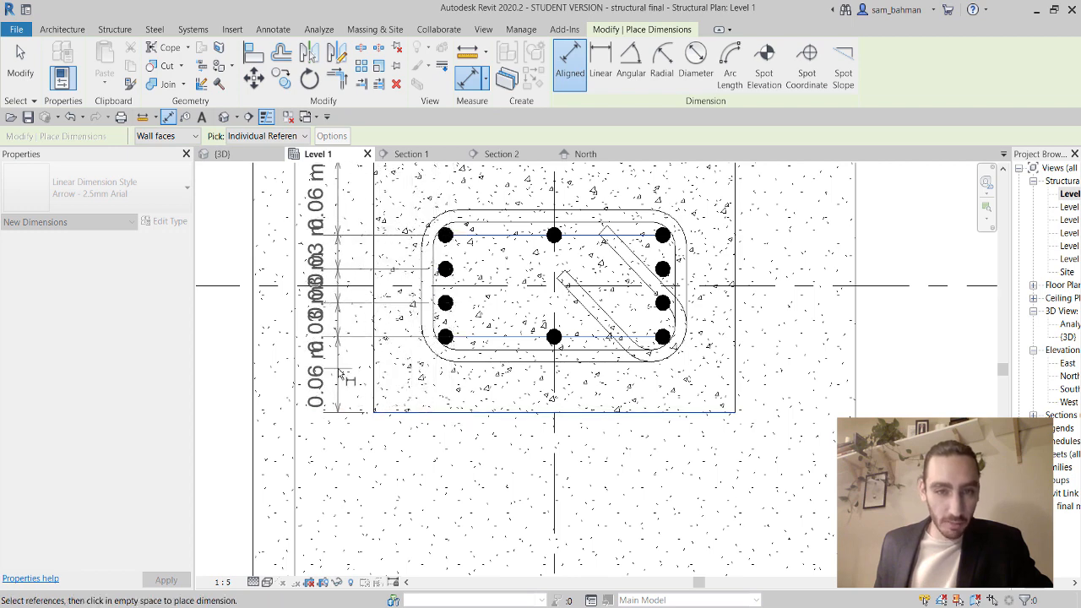
click(350, 393)
middle_drag(388, 375, 388, 451)
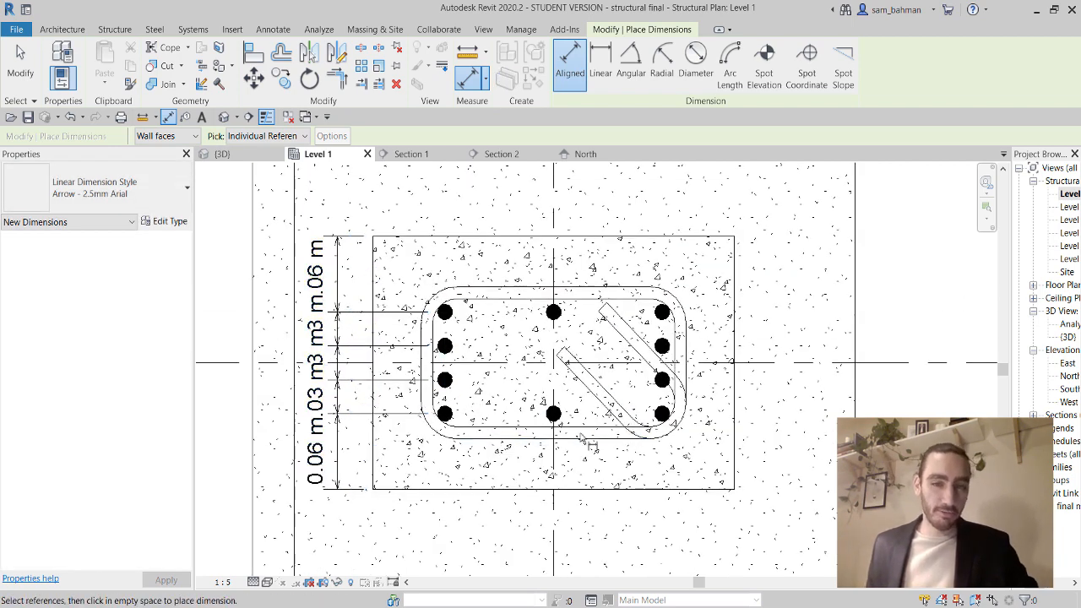
key(Escape)
key(Escape)
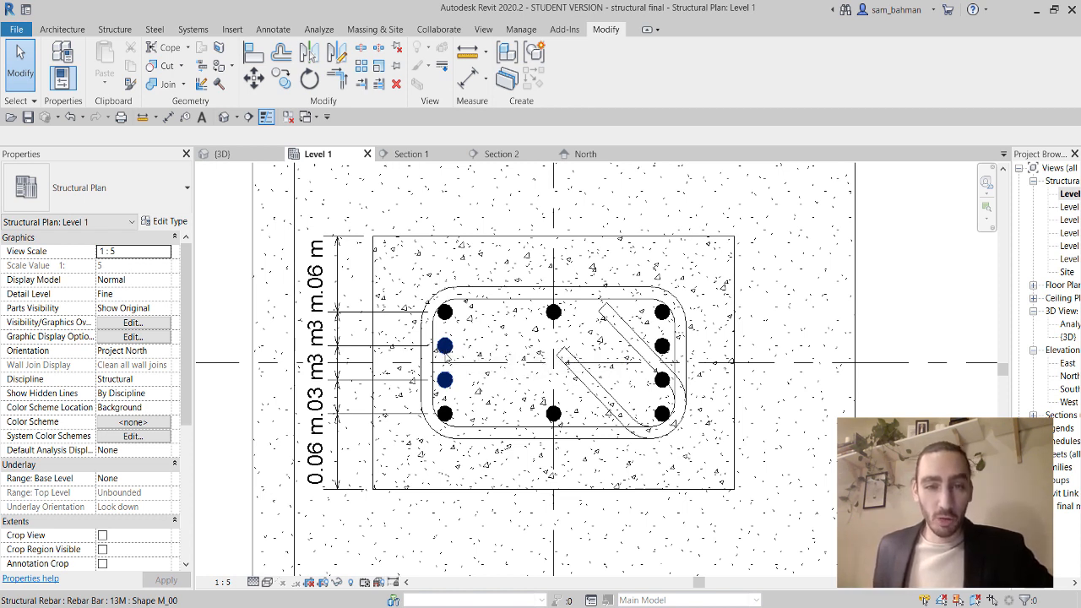
Set Hook At Start to Standard - 90 deg. on all four vertical bar sets.
click(445, 413)
ctrl+click(446, 345)
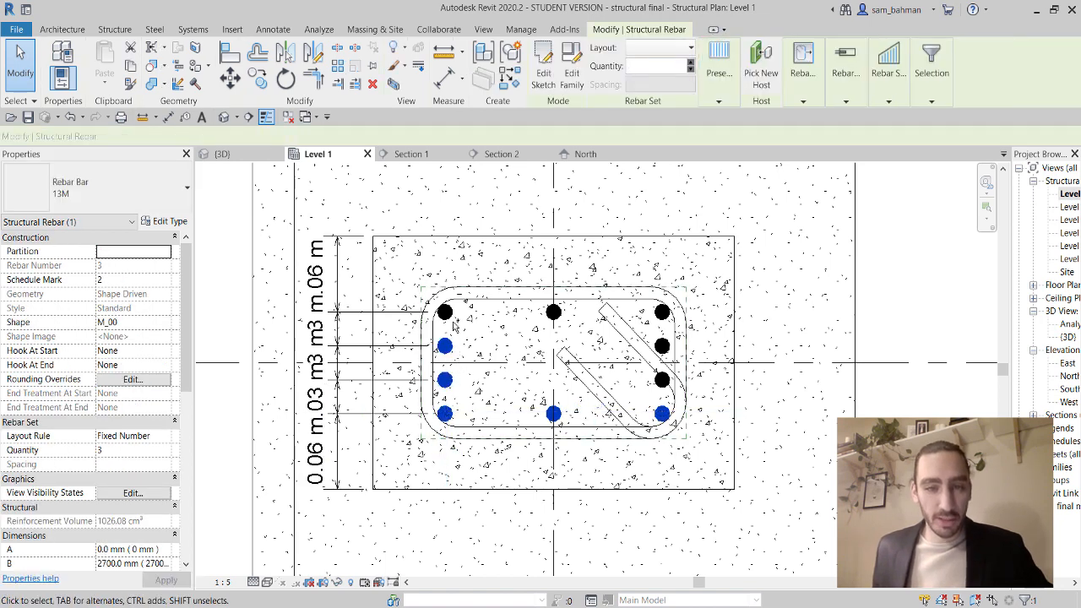
ctrl+click(553, 312)
ctrl+click(650, 384)
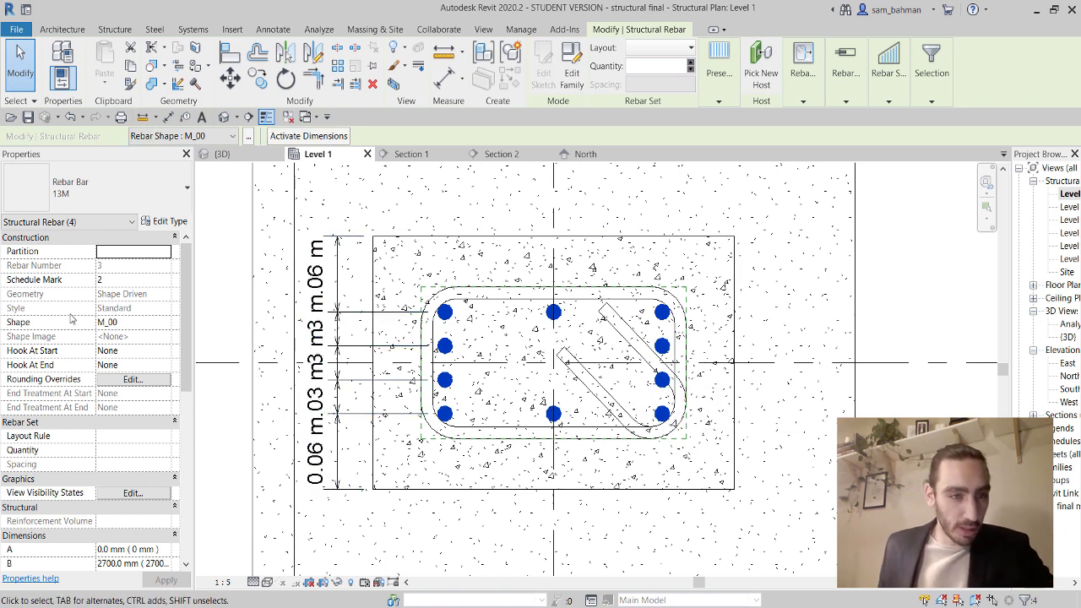
click(149, 353)
click(165, 353)
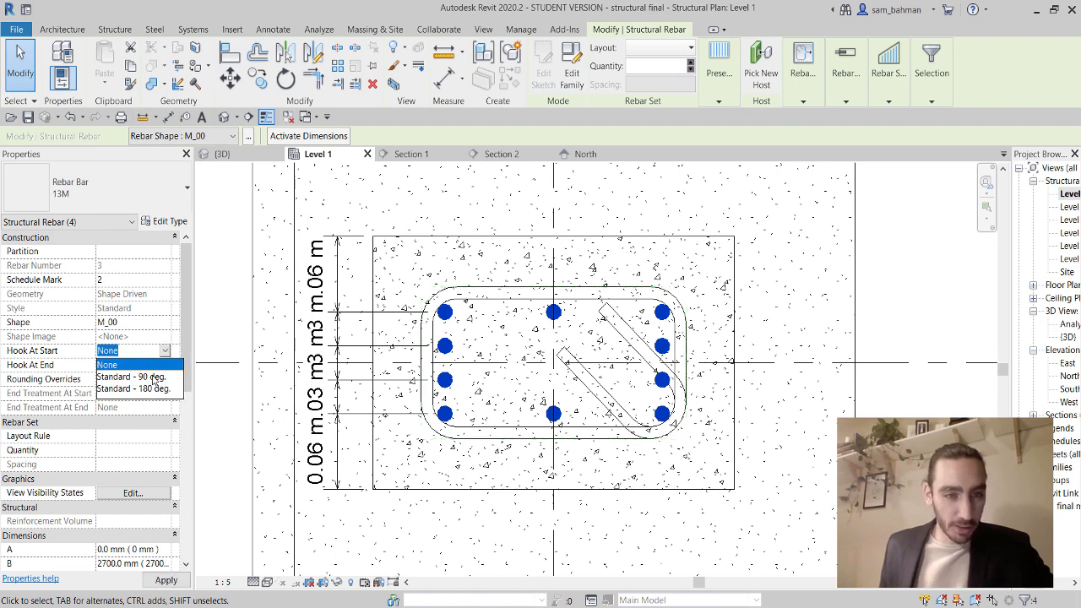
click(154, 377)
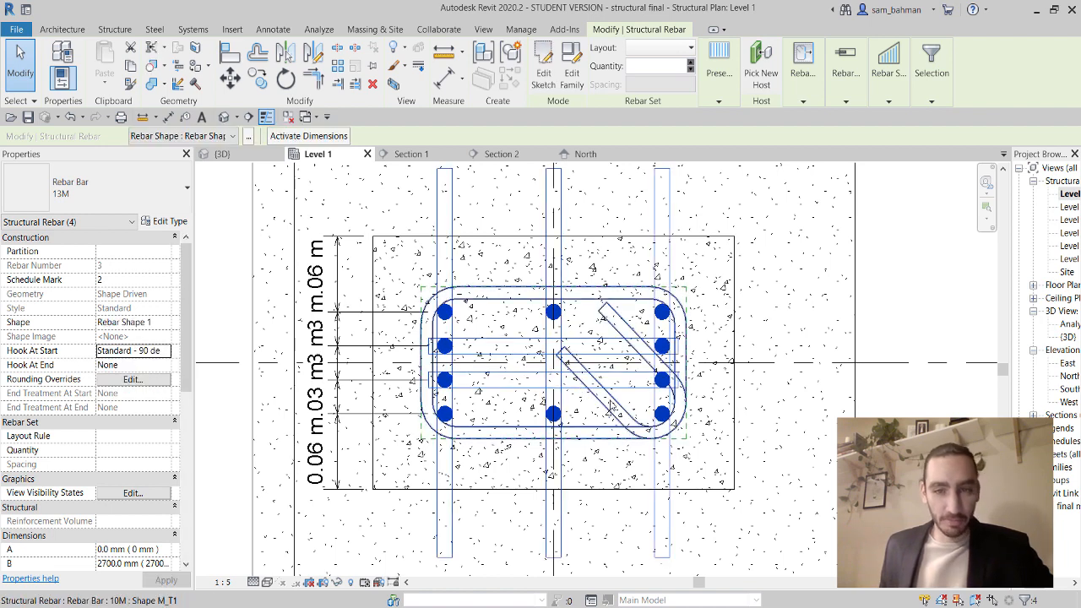
key(Escape)
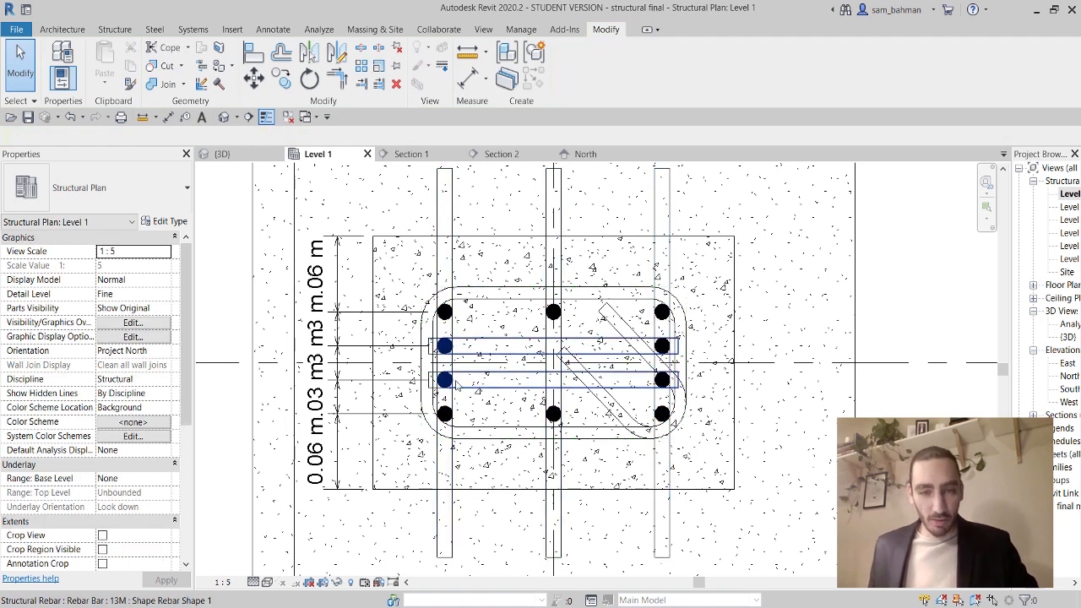
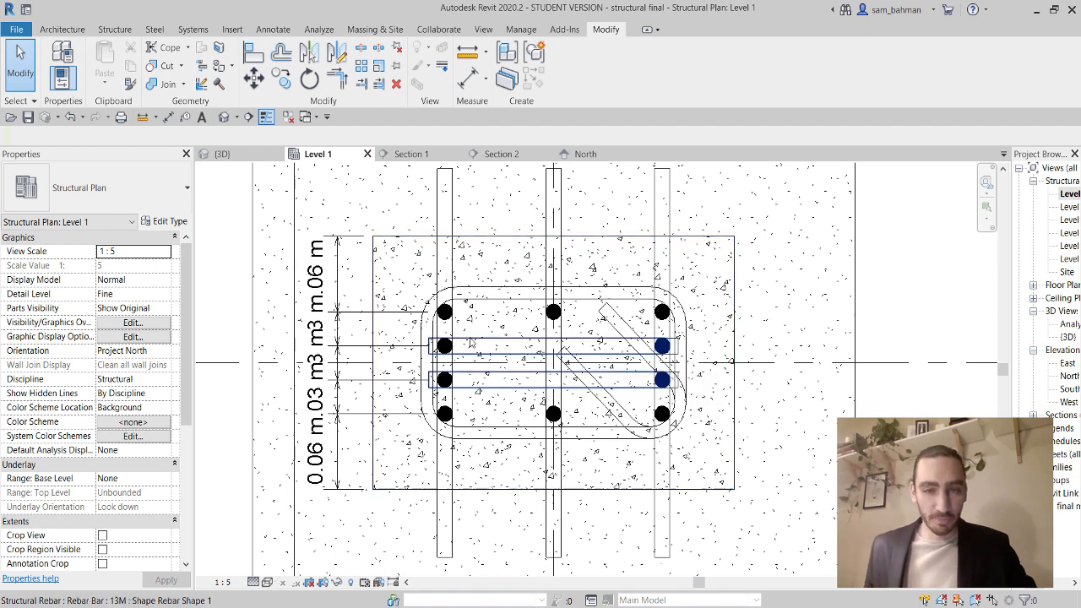
In the default 3D view, flip the first column bar set's bottom hook to point right.
click(224, 117)
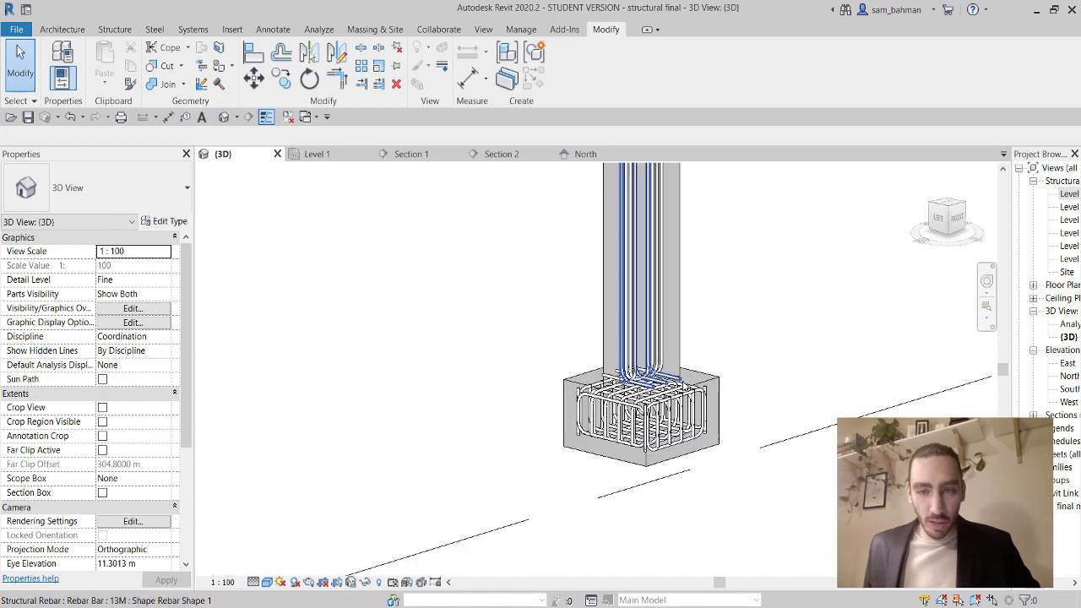
scroll(657, 364, up, 5)
shift+middle_drag(700, 389, 668, 413)
click(708, 415)
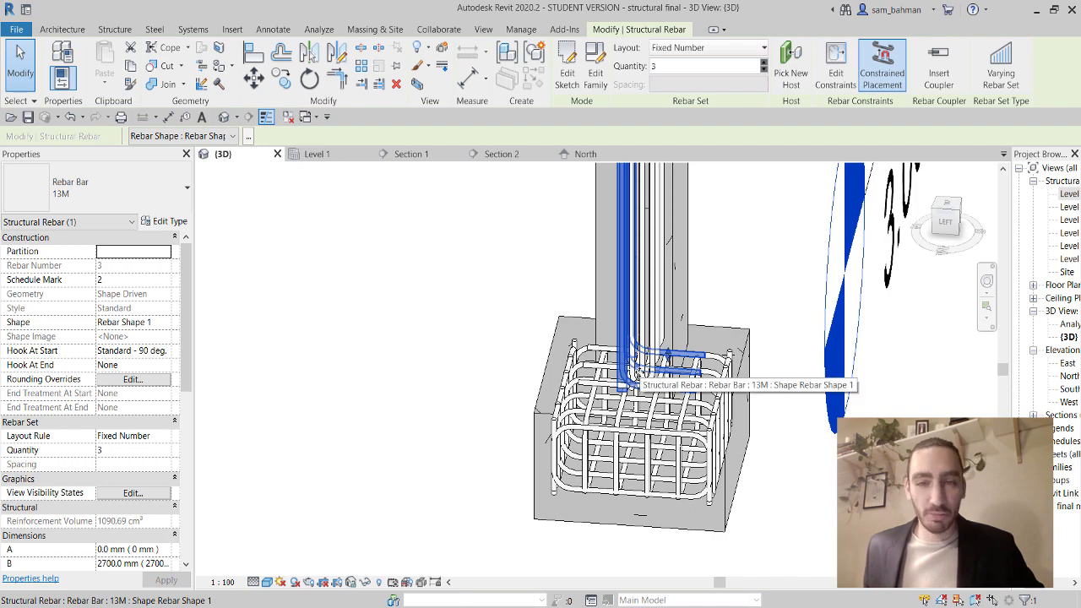
key(space)
shift+middle_drag(775, 399, 748, 402)
scroll(643, 385, up, 2)
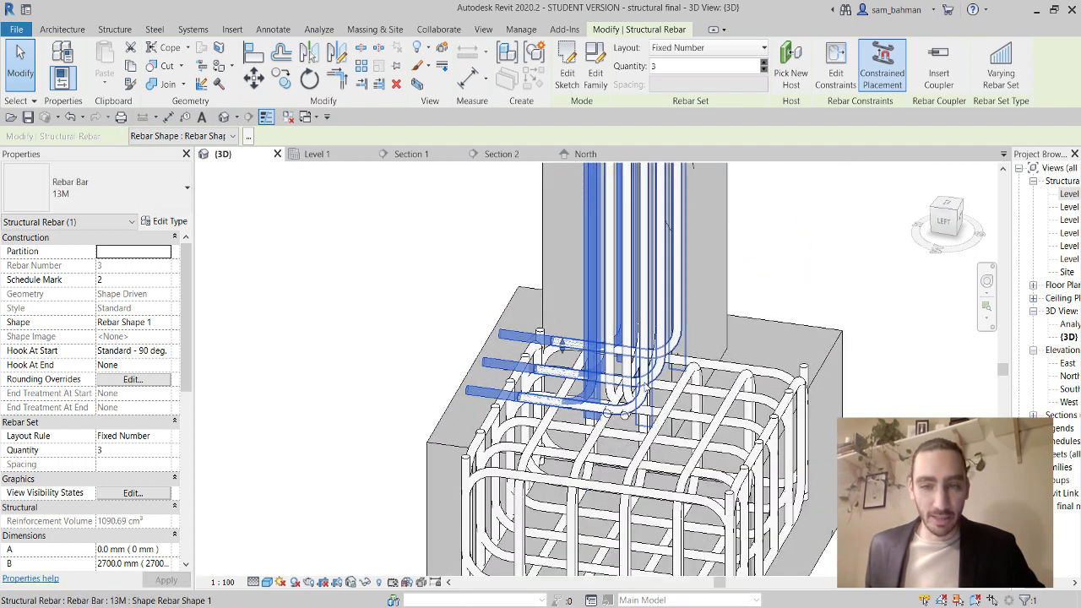
key(space)
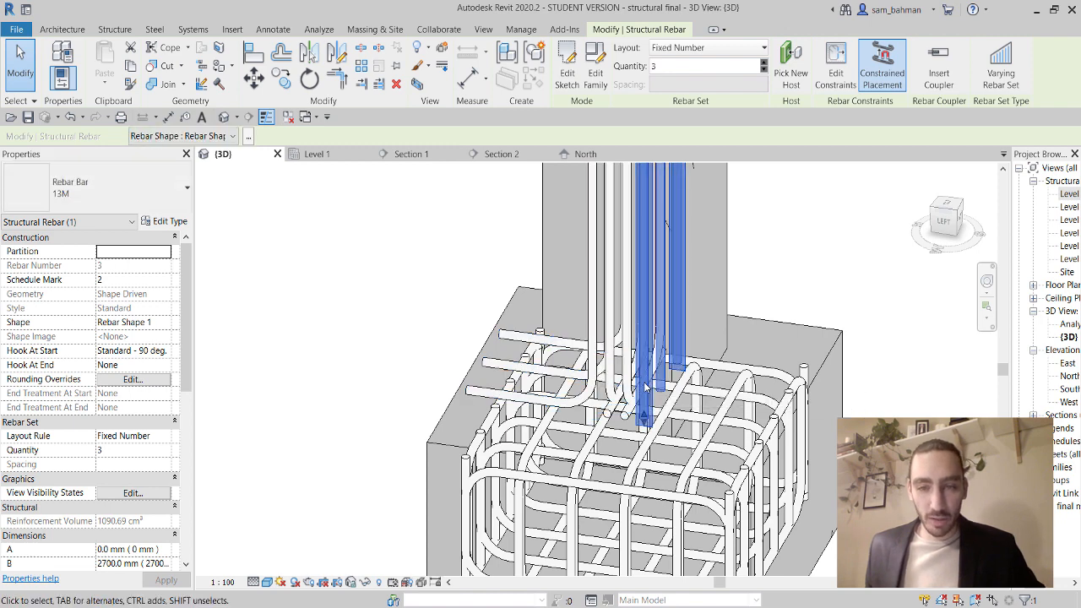
key(space)
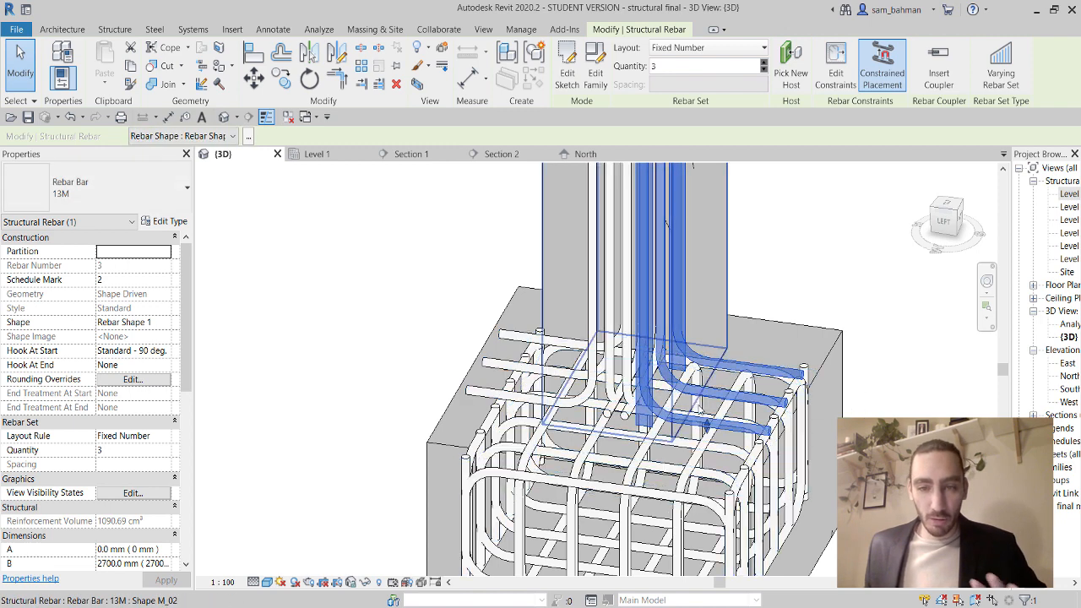
key(Escape)
Rotate a second column bar set's hook so it points in another outward direction.
shift+middle_drag(727, 403, 655, 437)
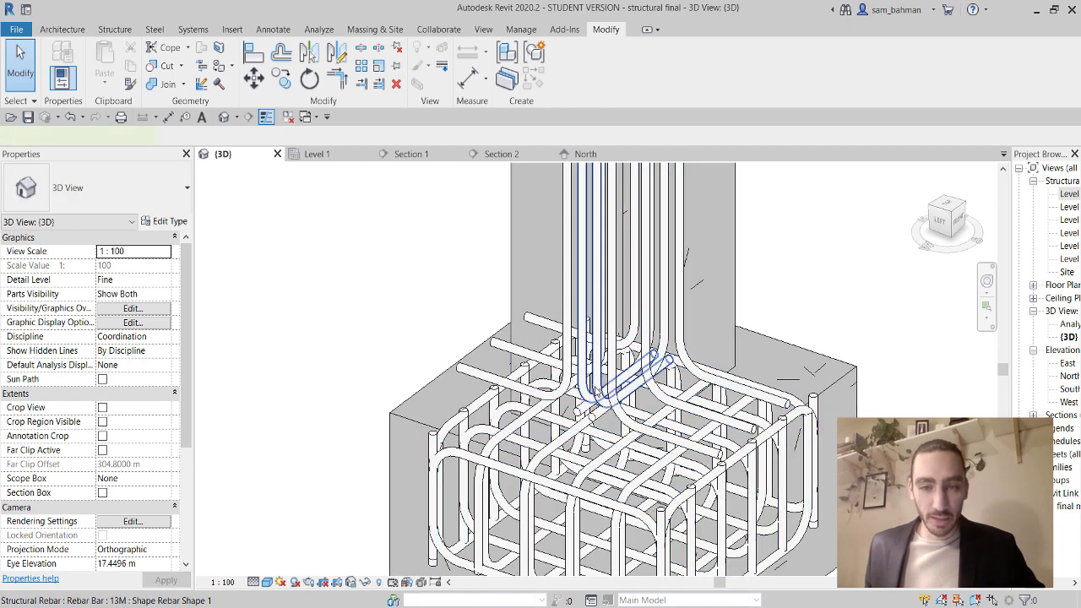
click(597, 391)
key(space)
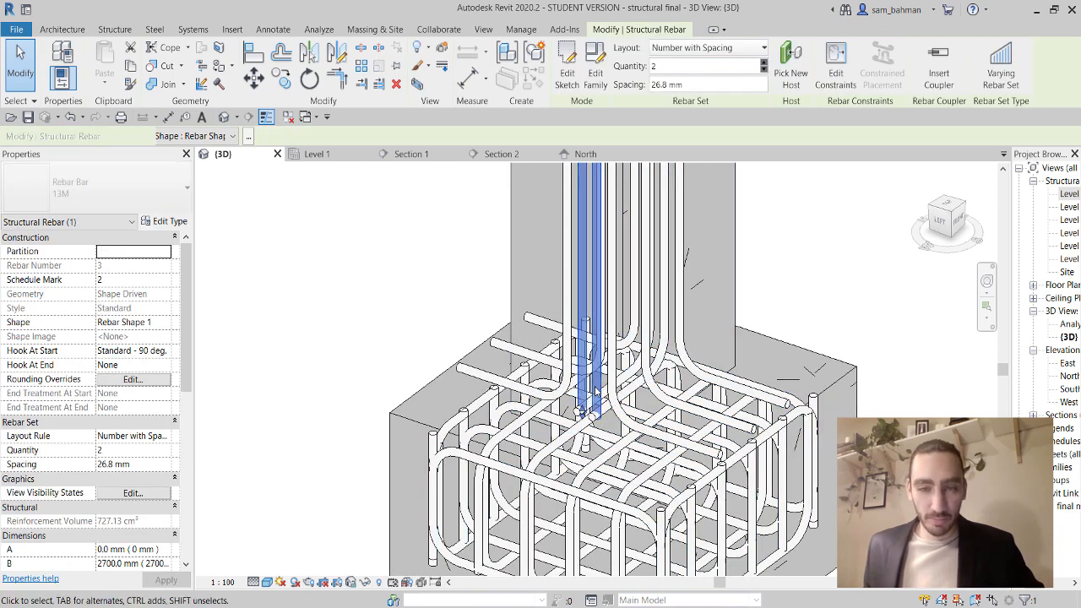
key(space)
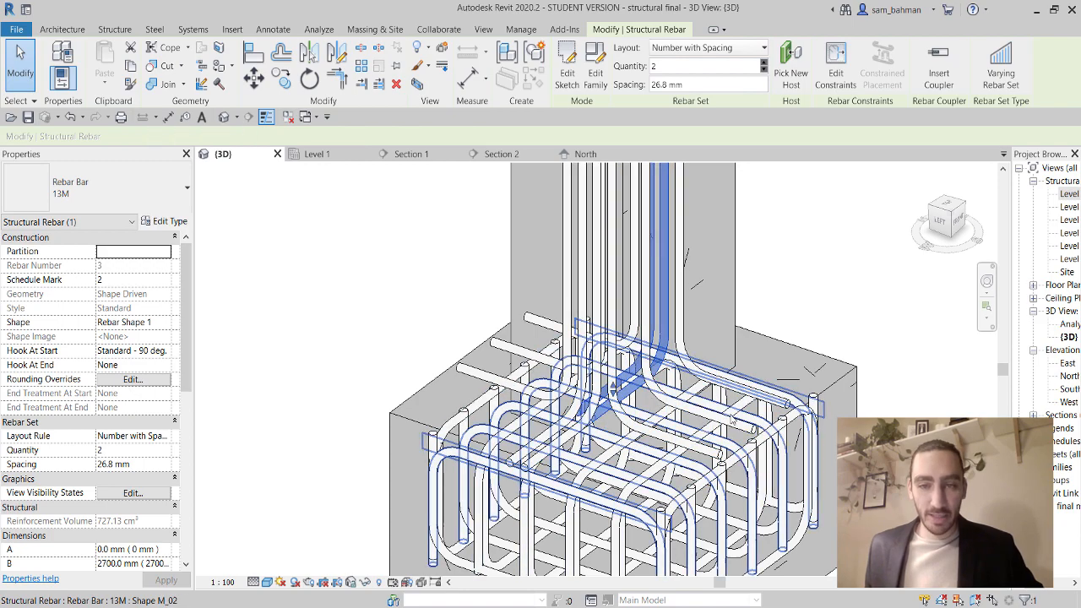
shift+middle_drag(718, 461, 625, 414)
key(space)
key(space)
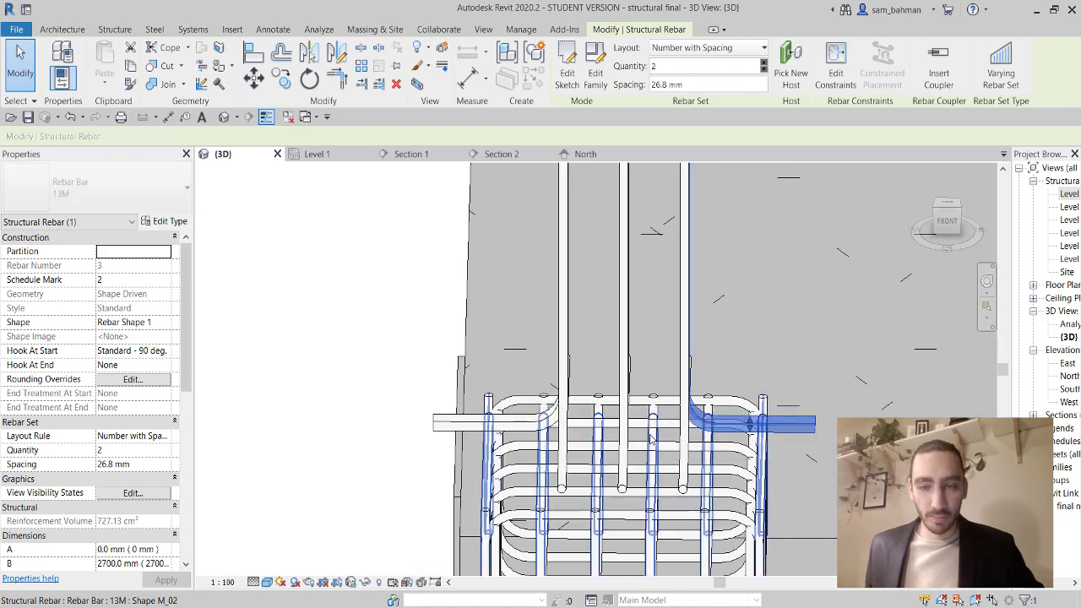
shift+middle_drag(688, 466, 773, 511)
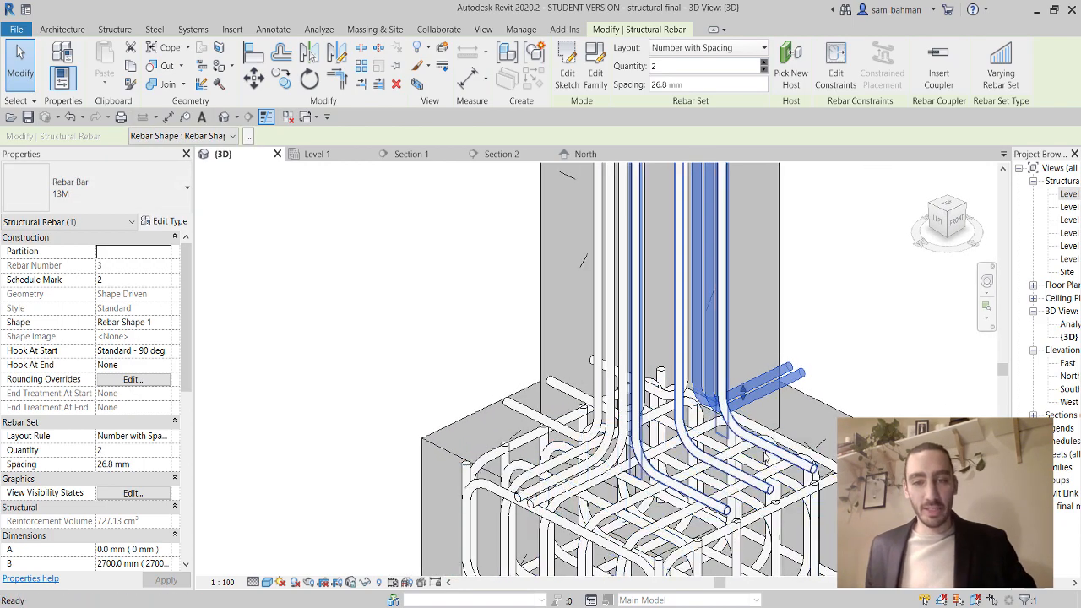
key(Escape)
scroll(777, 414, down, 1)
middle_drag(777, 416, 664, 405)
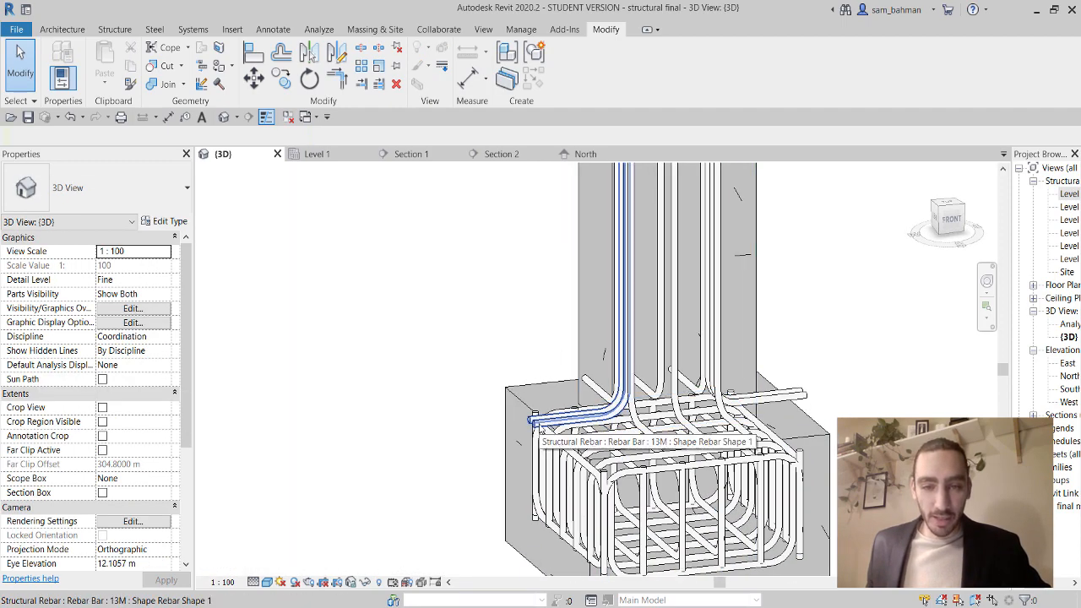
Select all four vertical column bar sets together.
click(534, 421)
shift+middle_drag(534, 420, 626, 422)
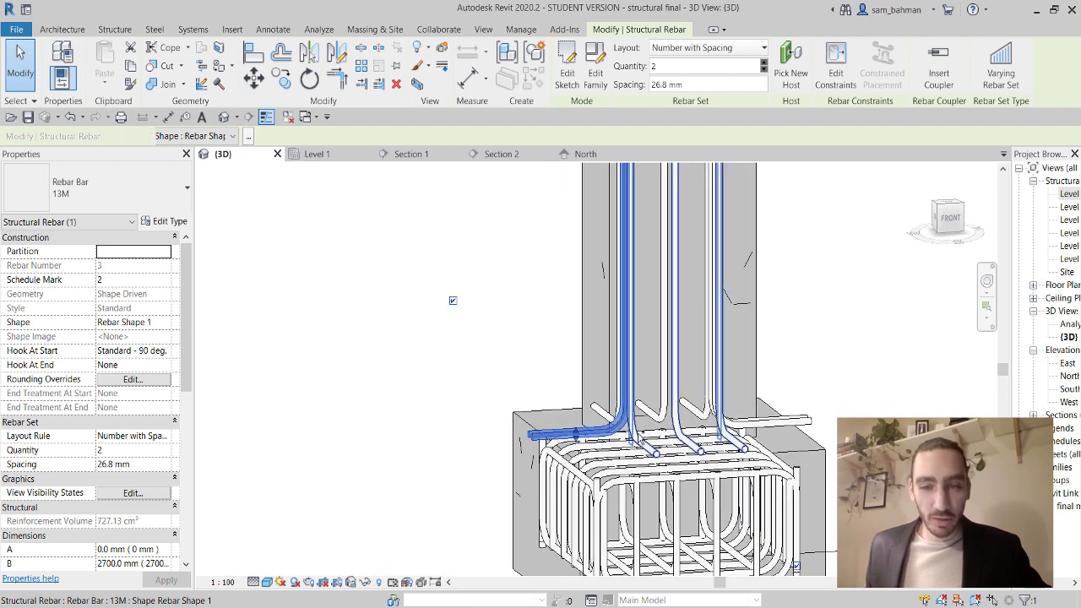
ctrl+click(676, 397)
ctrl+click(773, 423)
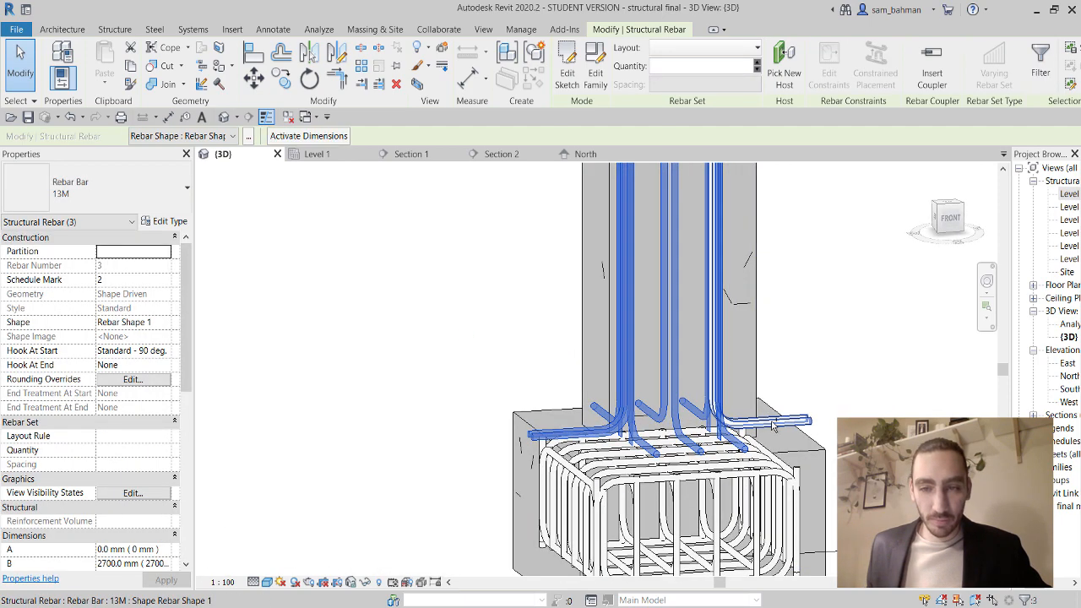
ctrl+click(773, 422)
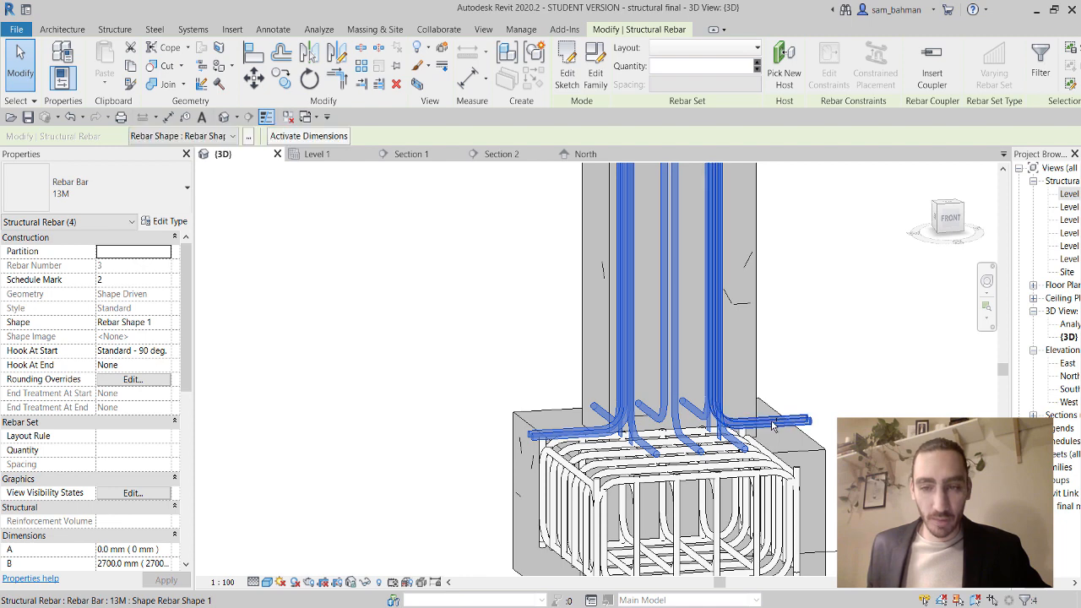
Duplicate the bar type as '13M footing rebar' with a 100 mm Standard - 90 deg. hook length.
click(169, 222)
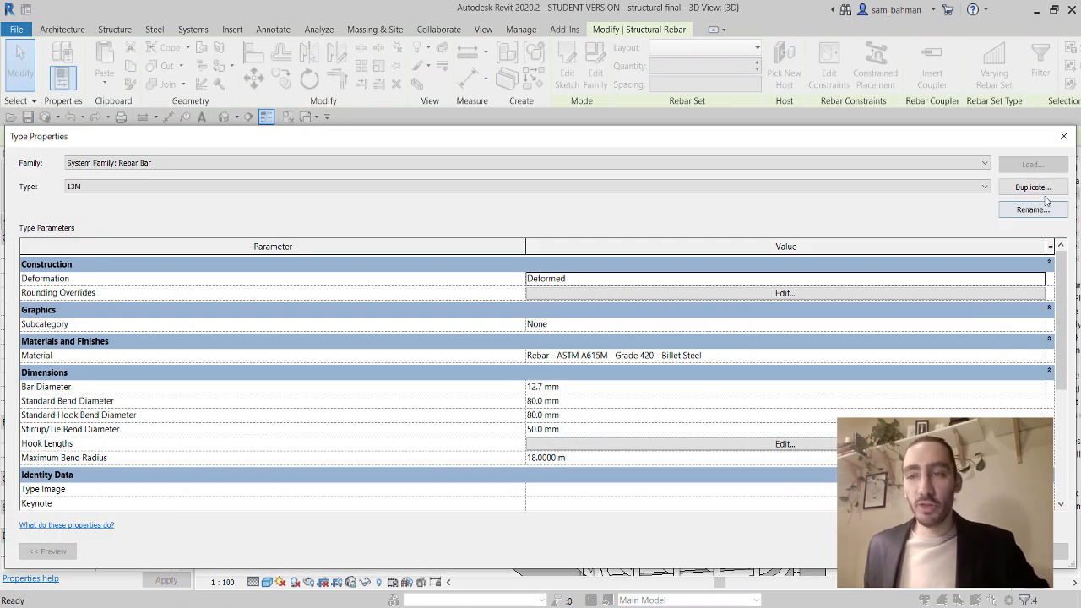
click(1034, 188)
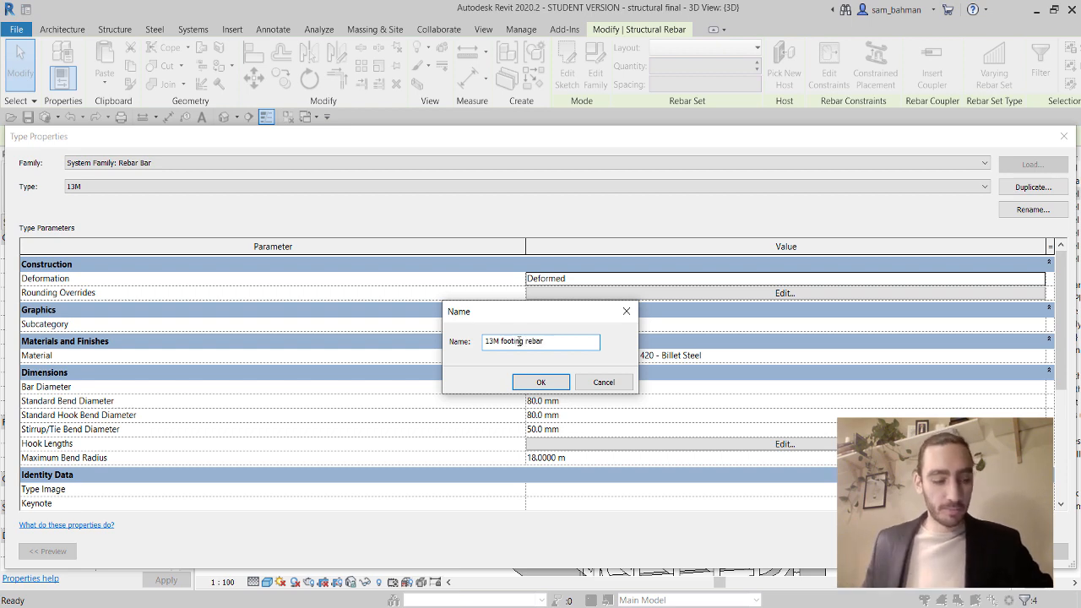
click(531, 386)
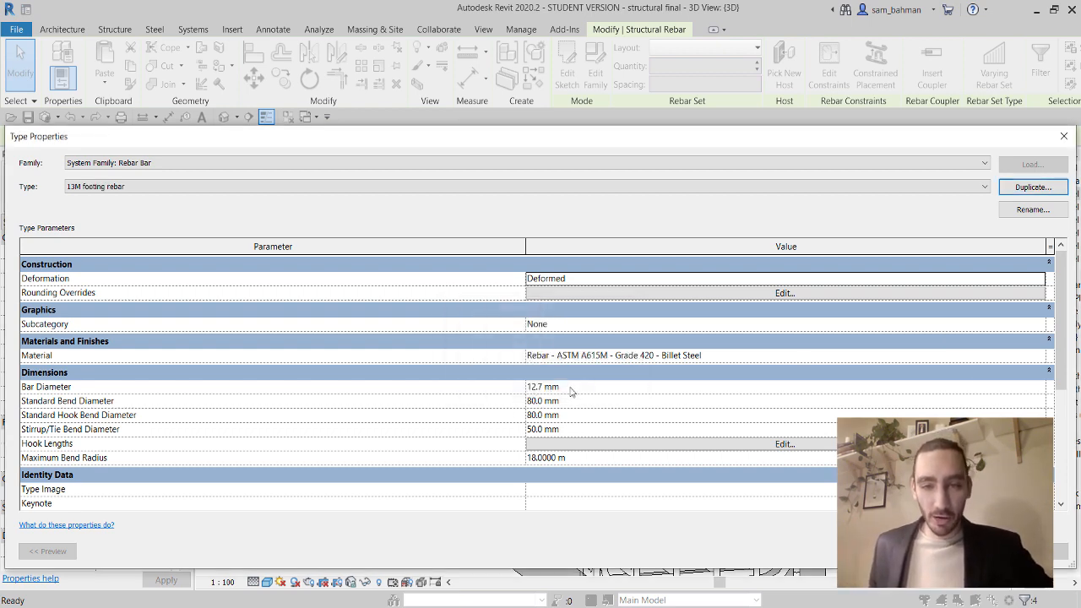
click(773, 449)
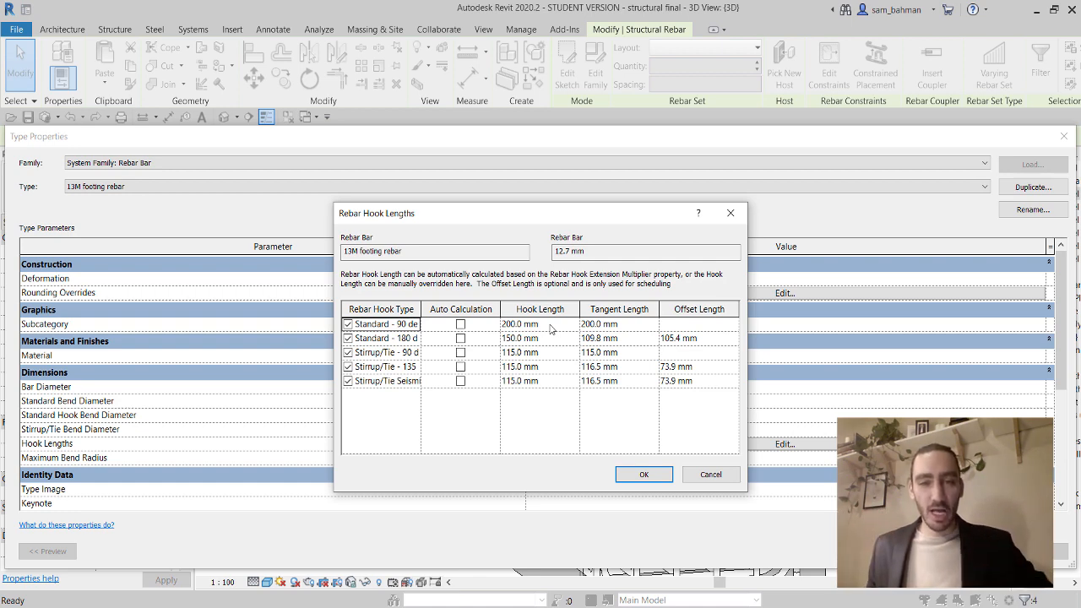
click(550, 329)
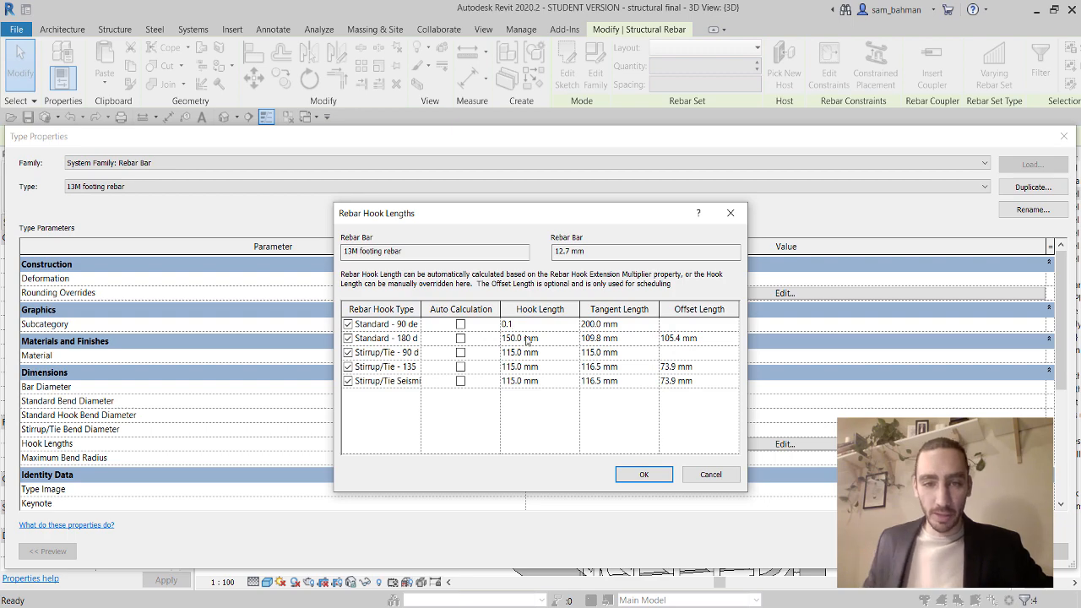
text(0.1)
click(527, 338)
click(646, 475)
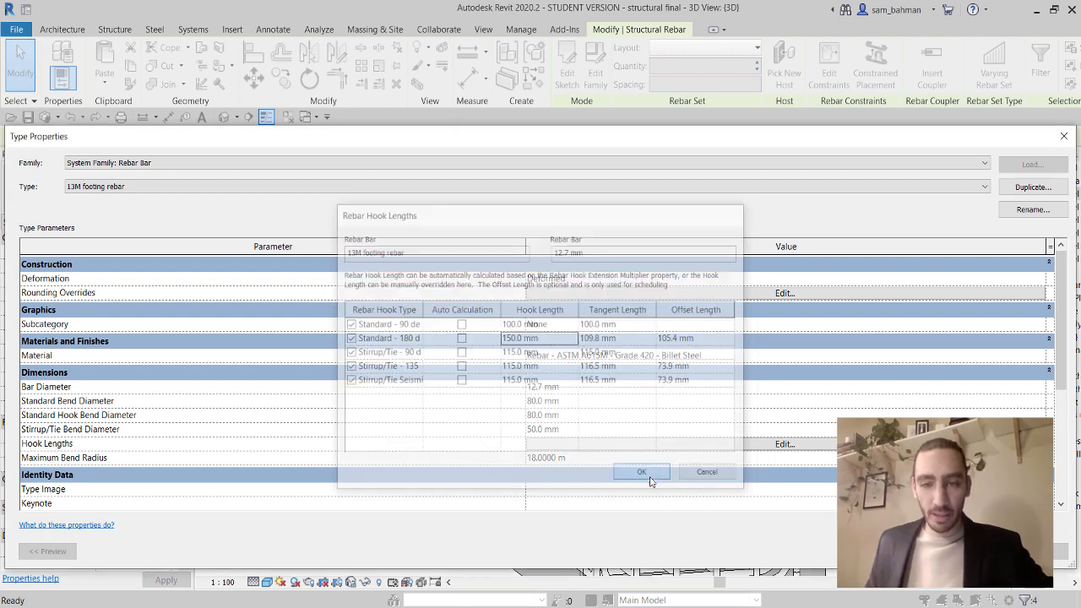
click(912, 552)
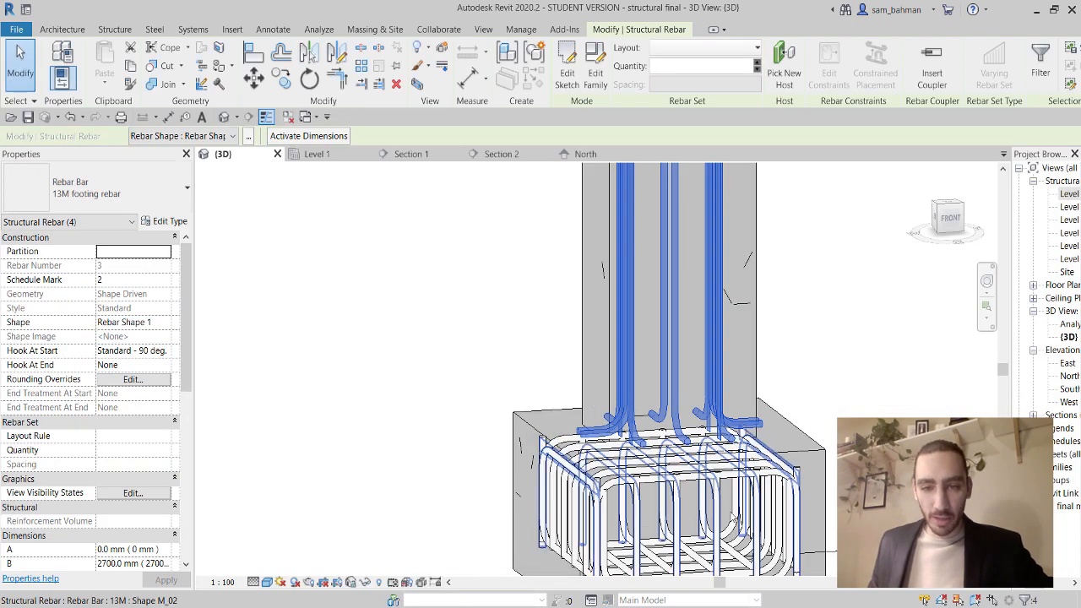
middle_drag(862, 541, 831, 495)
shift+middle_drag(725, 403, 743, 439)
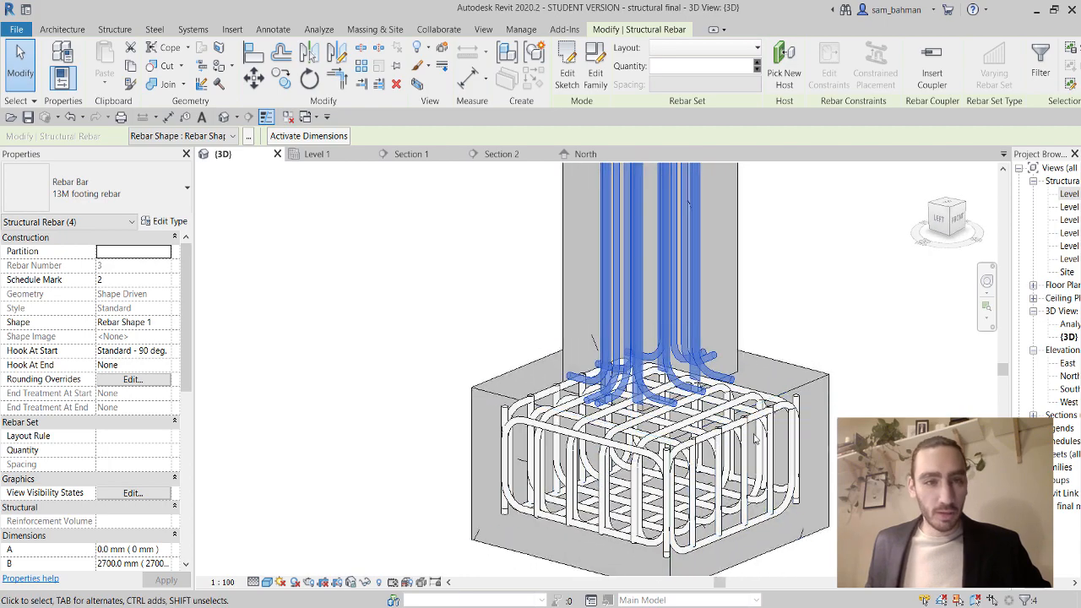
Change the type's Standard - 90 deg. hook length to 150 mm.
click(165, 222)
click(794, 294)
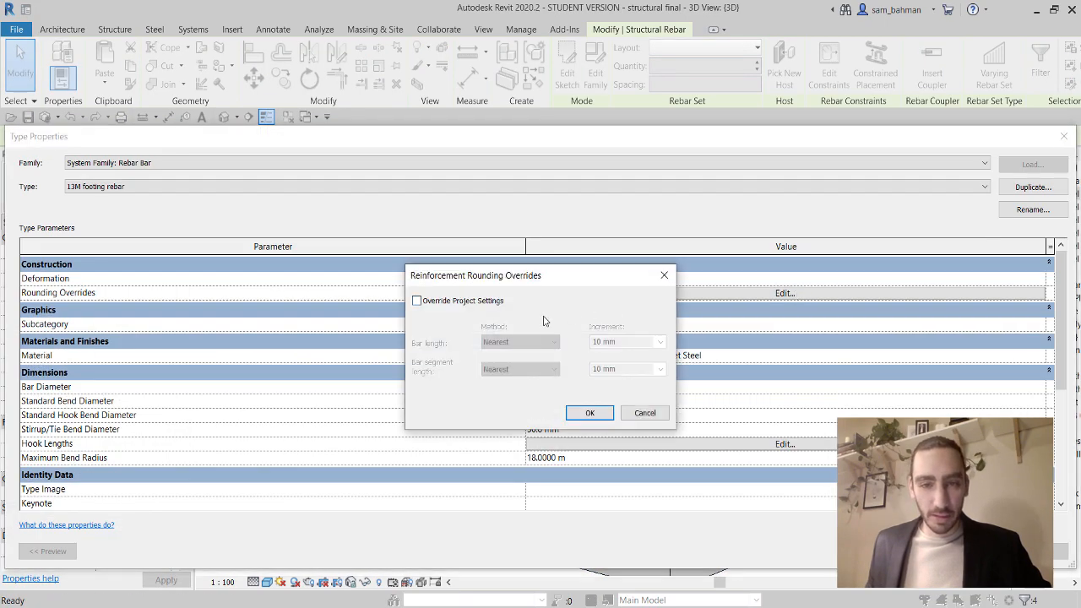
click(645, 413)
click(686, 446)
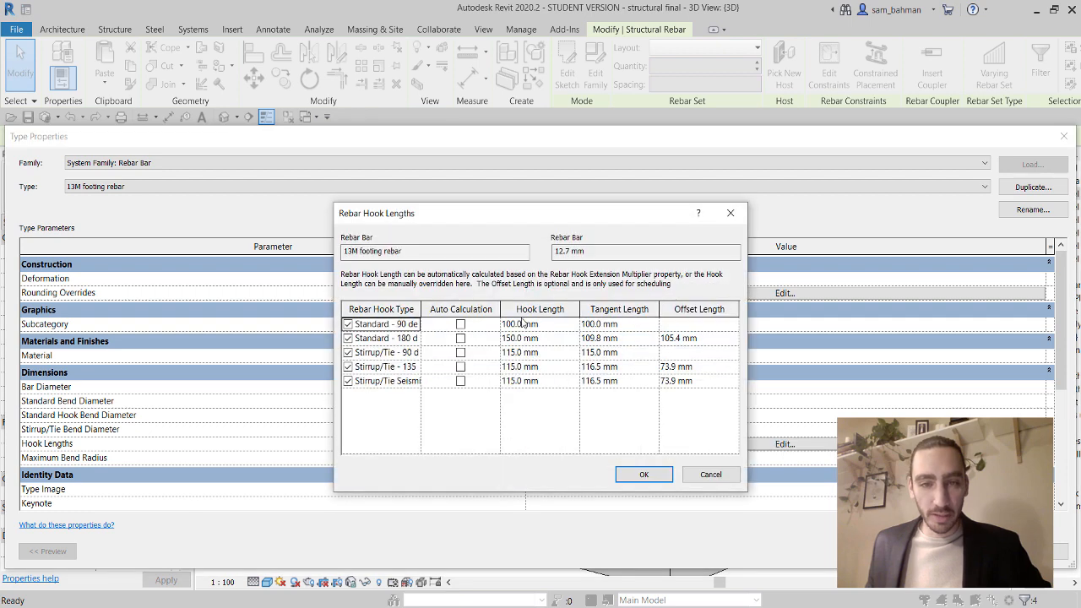
click(557, 326)
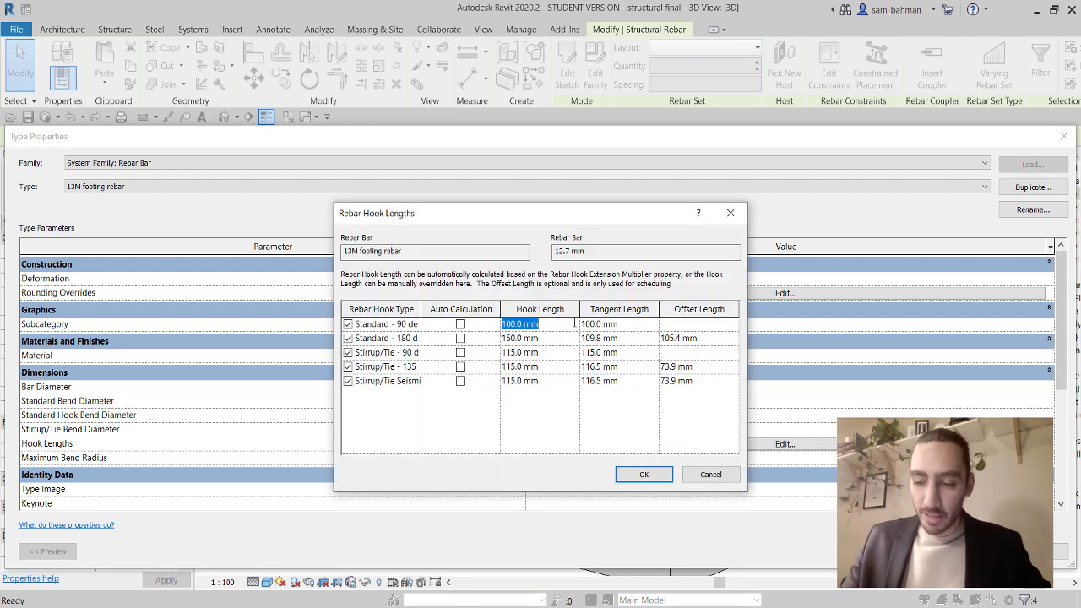
text(15)
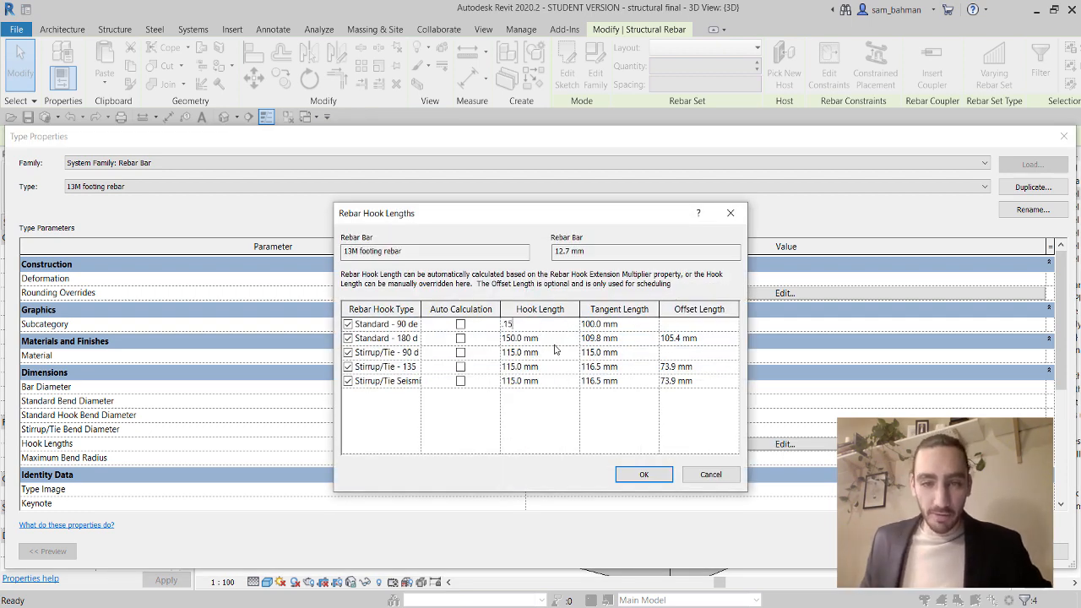
text(0)
key(Return)
click(646, 475)
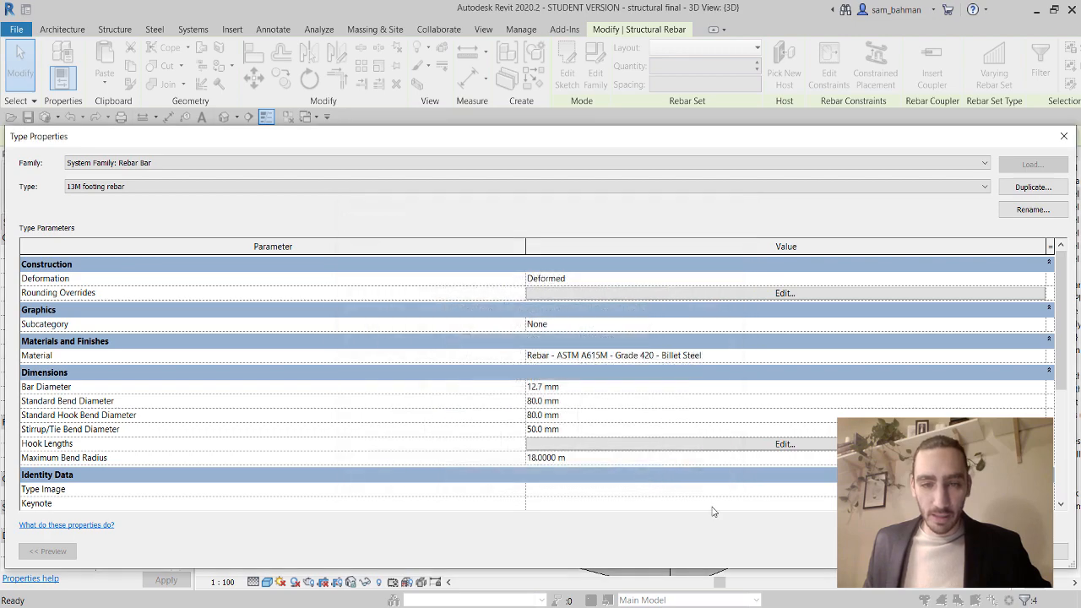
click(886, 552)
shift+middle_drag(627, 491, 659, 423)
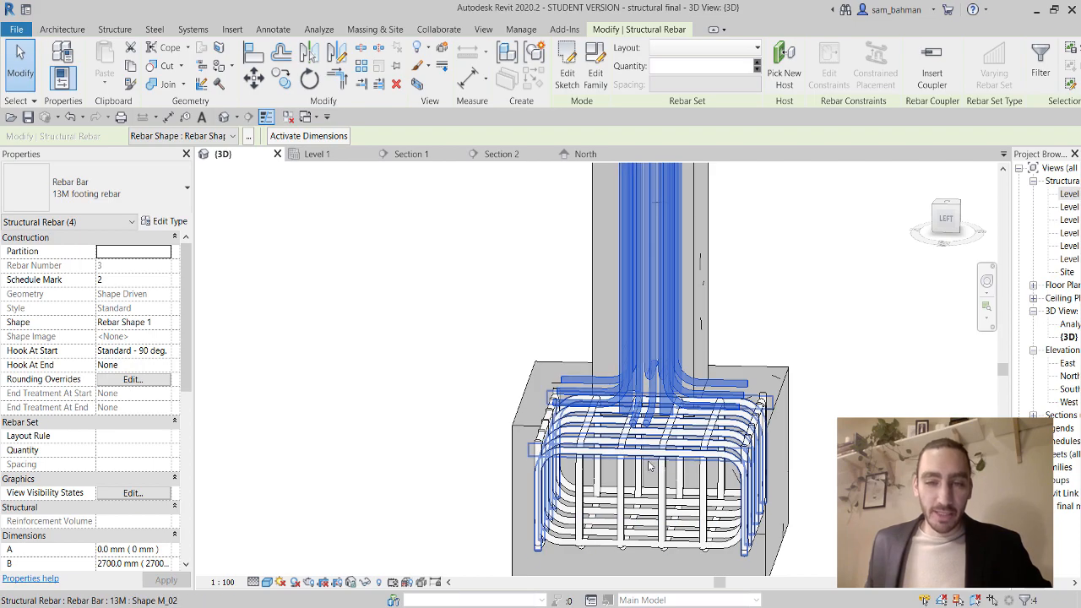
Inspect the column and two-bar footing rebar sets in 3D, then switch to the Level 1 plan.
click(466, 397)
shift+middle_drag(660, 464, 693, 477)
scroll(695, 414, up, 1)
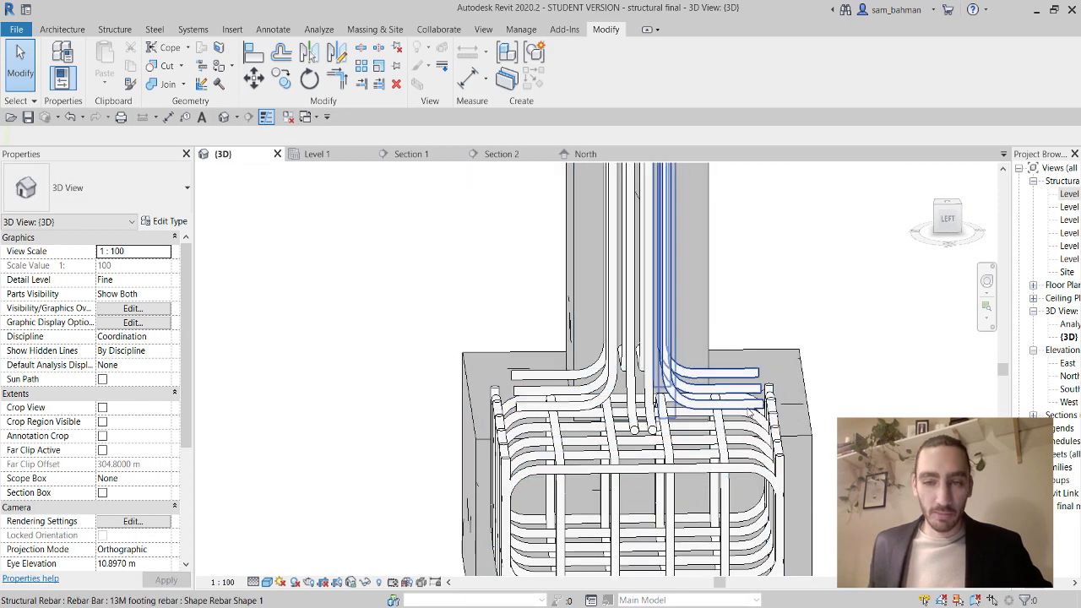
click(669, 418)
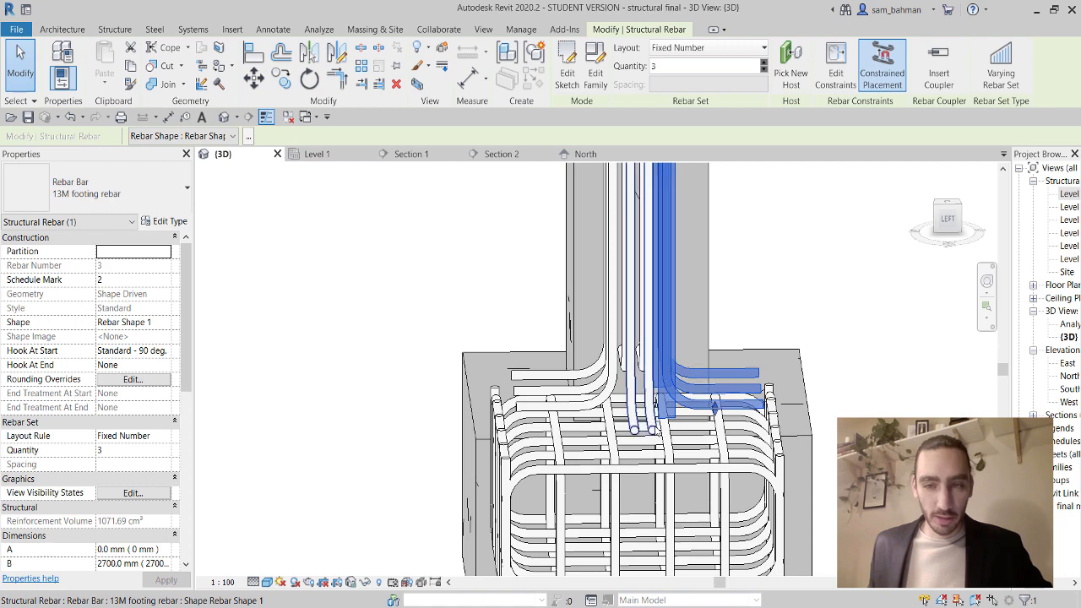
click(656, 431)
shift+middle_drag(657, 433, 686, 439)
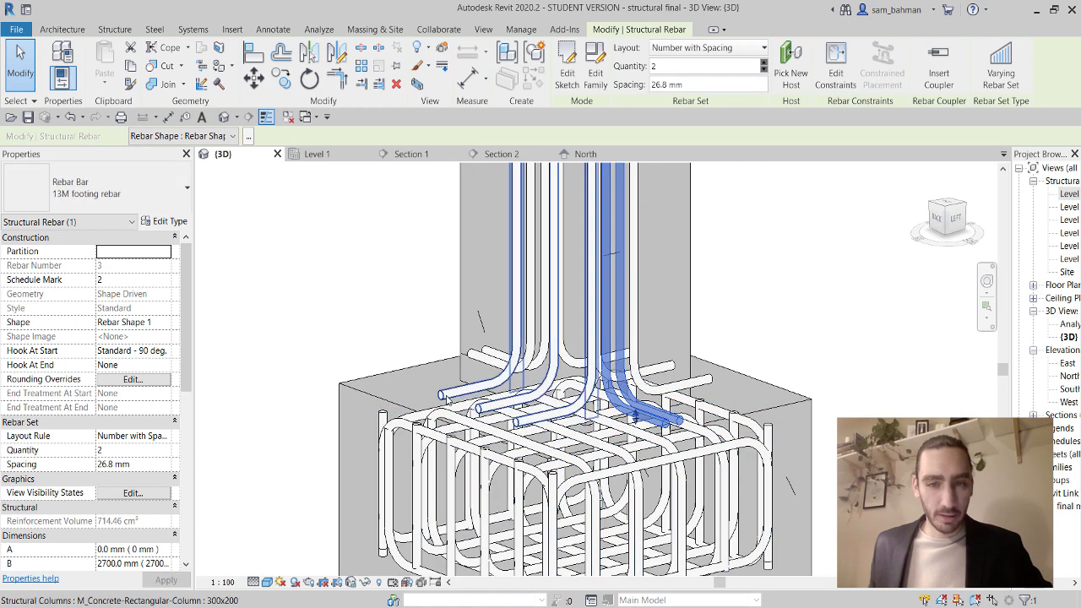
click(325, 155)
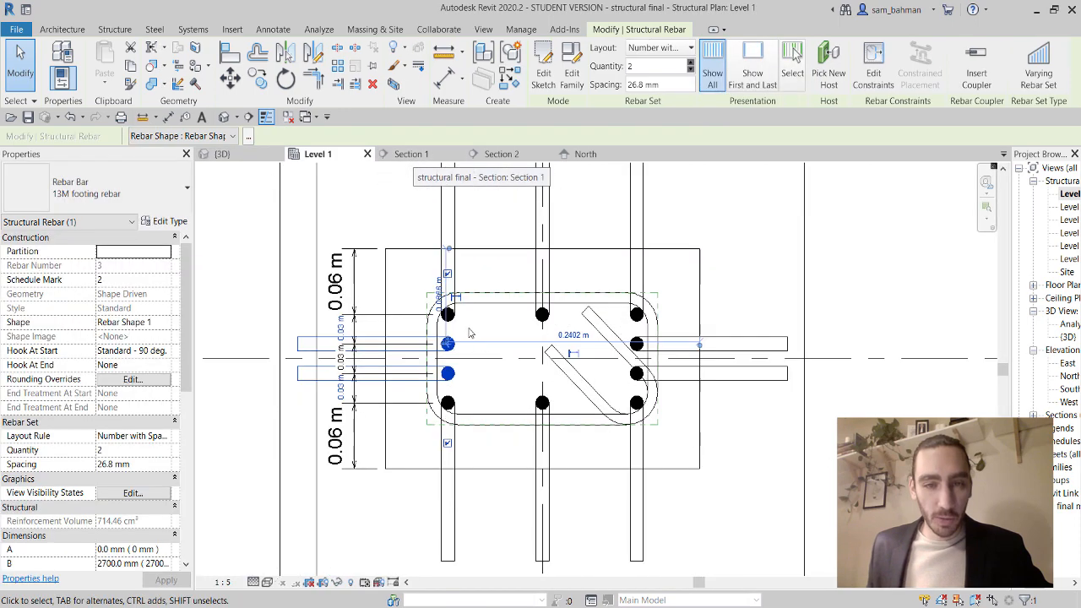
In Section 1, drag the hooked 13M footing rebar down into the footing.
scroll(583, 300, down, 5)
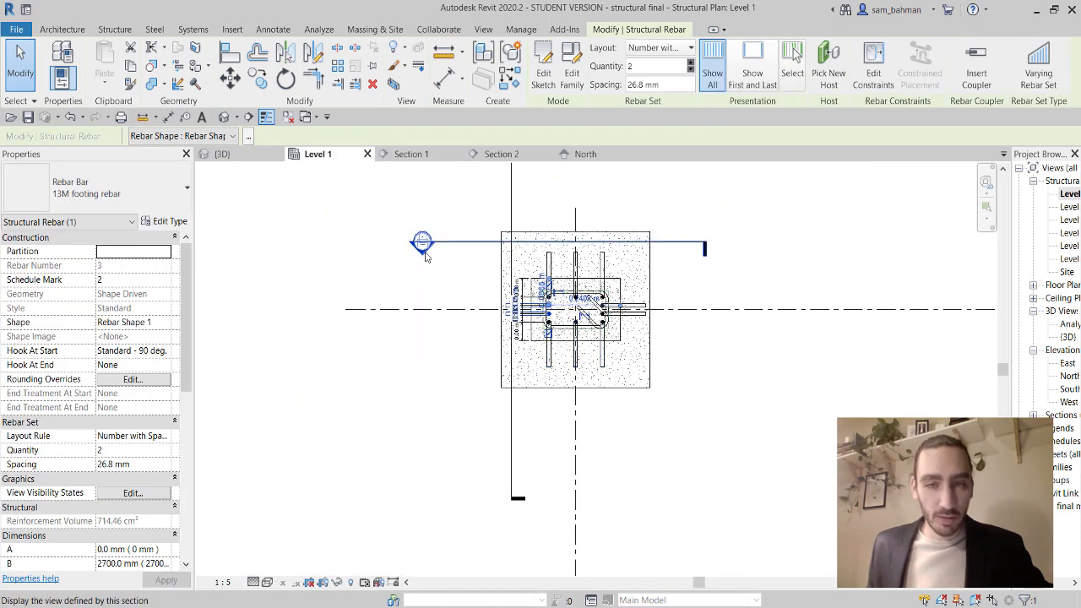
double_click(426, 253)
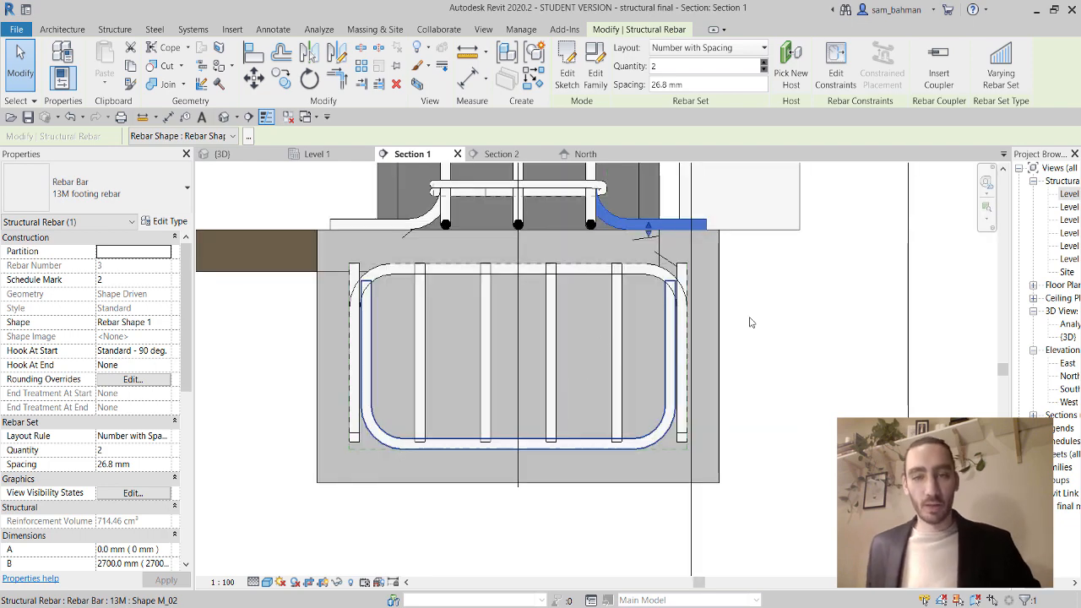
scroll(595, 439, down, 3)
click(631, 365)
scroll(621, 359, up, 2)
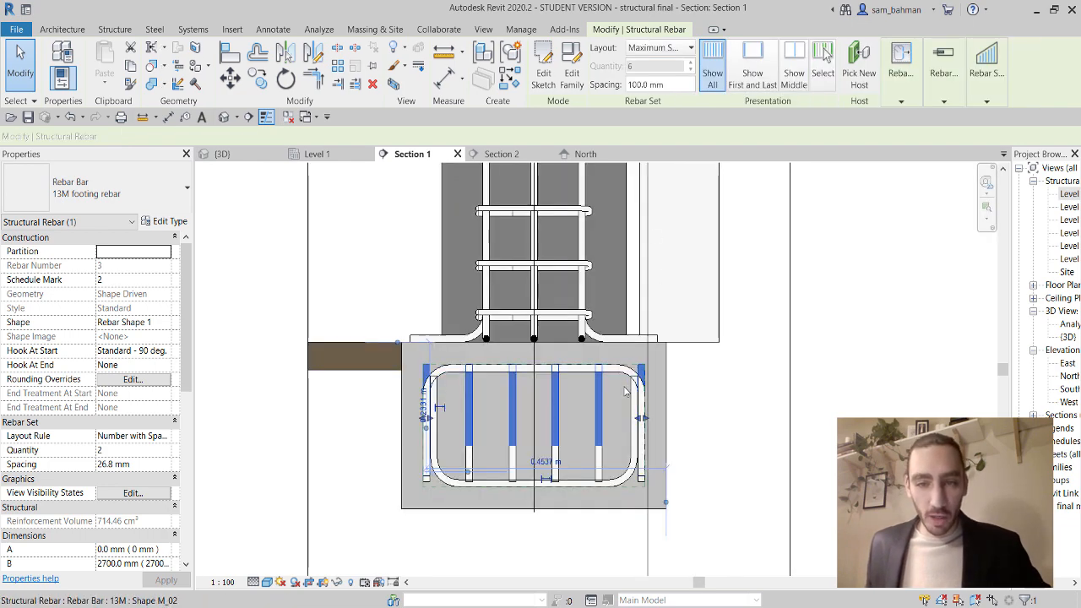
click(622, 340)
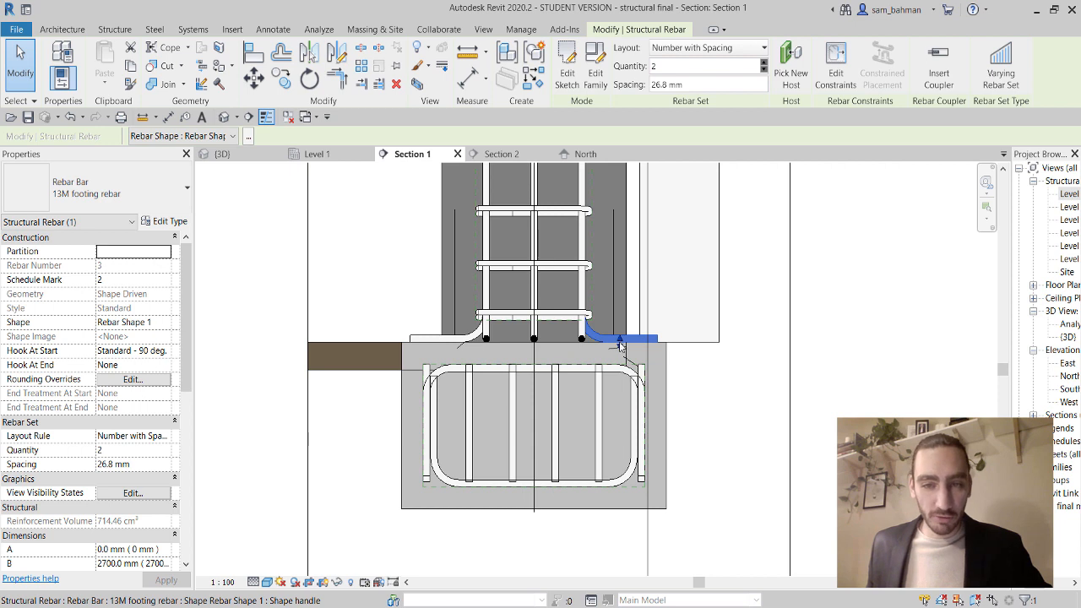
drag(620, 345, 620, 394)
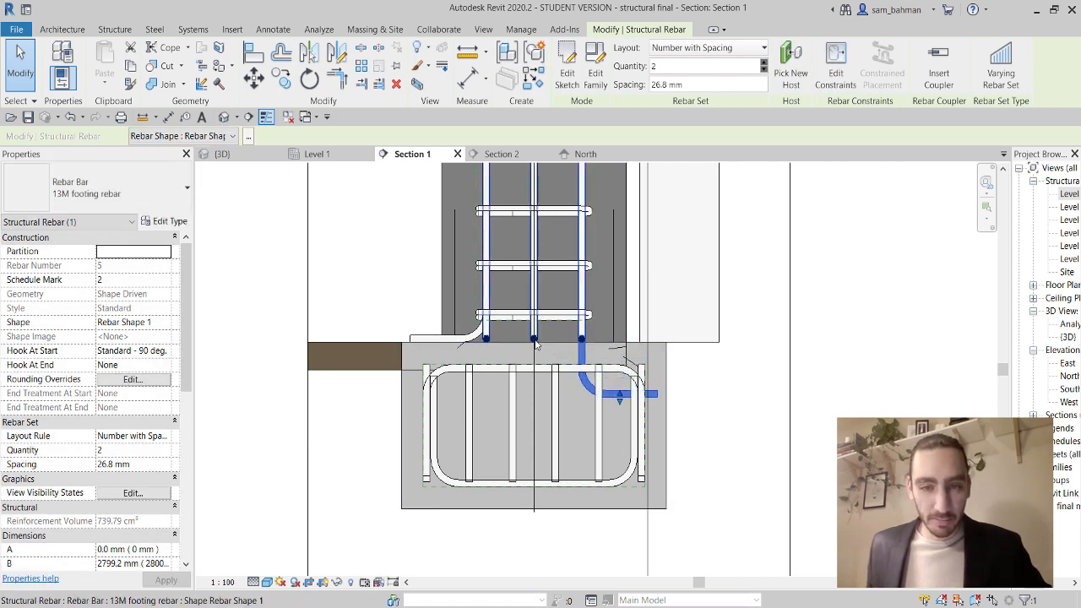
Lower the three-bar set and the left hooked bar into the footing, then return to Level 1.
click(488, 349)
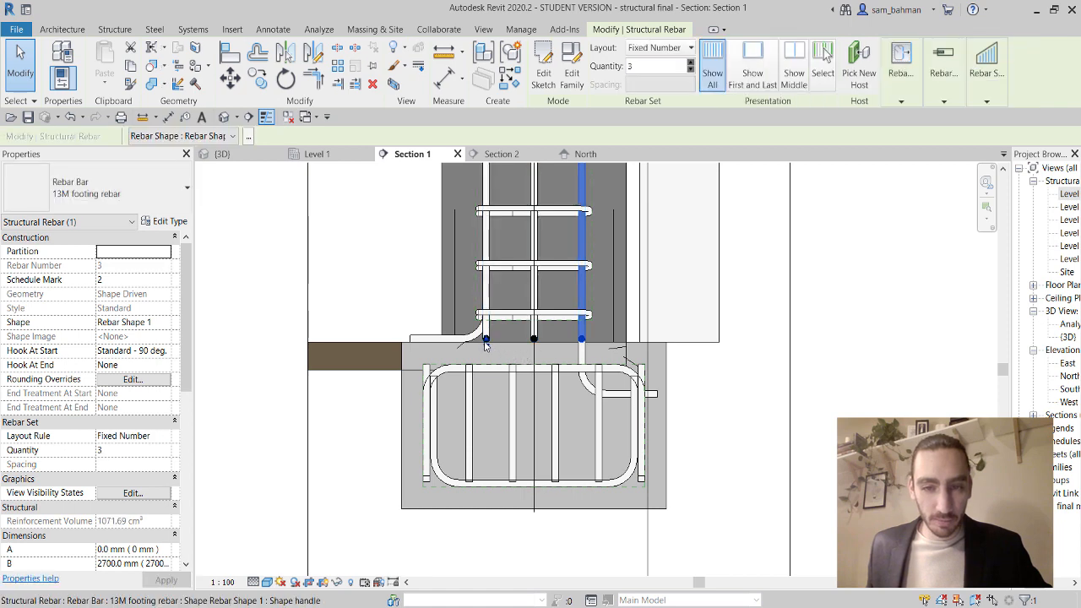
drag(486, 344, 487, 397)
click(448, 340)
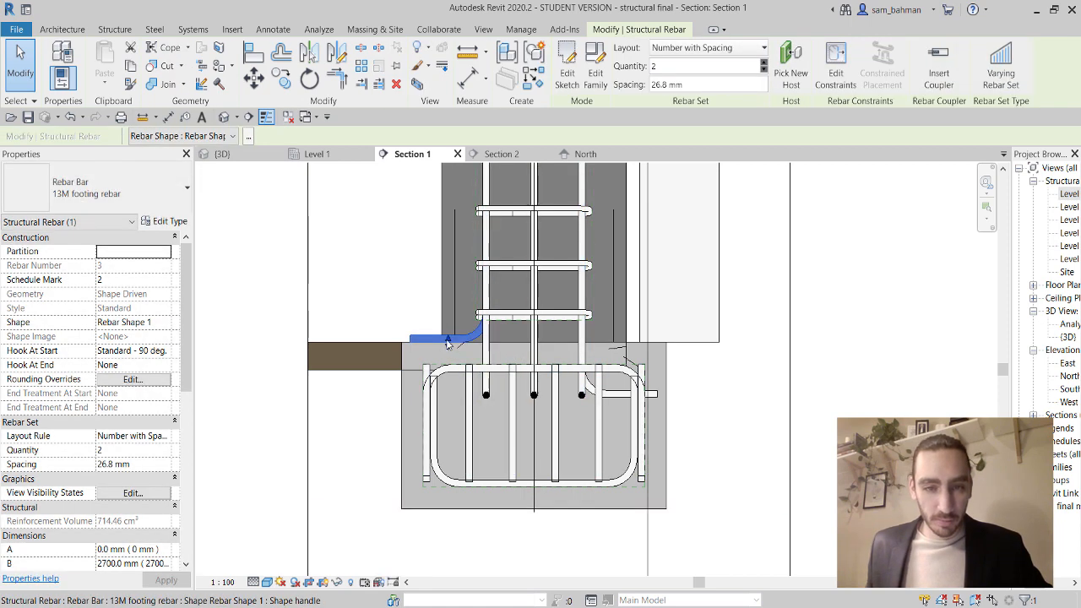
drag(448, 341, 463, 402)
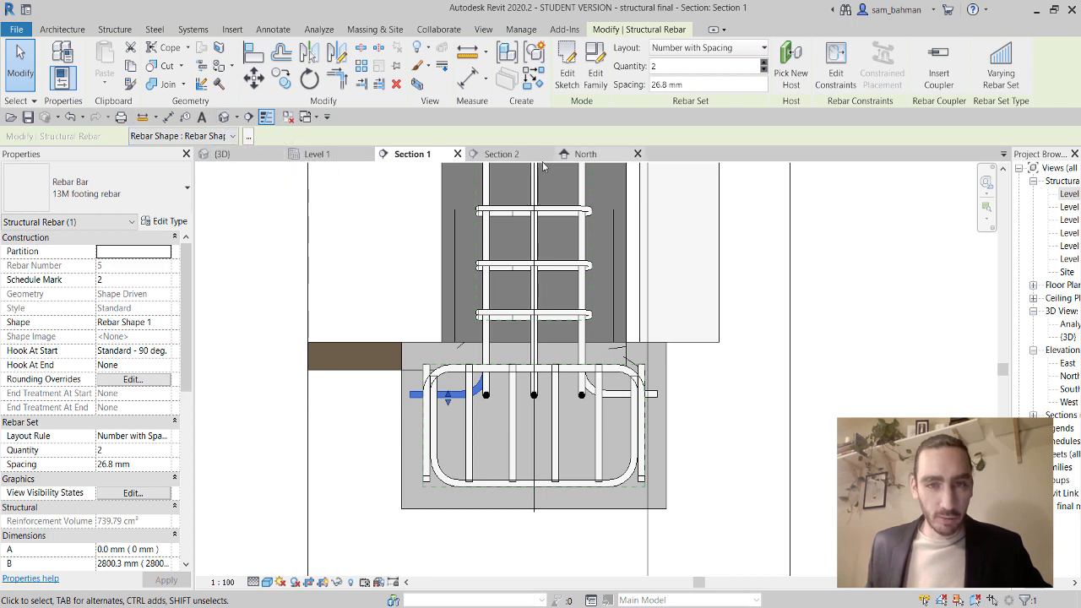
click(328, 155)
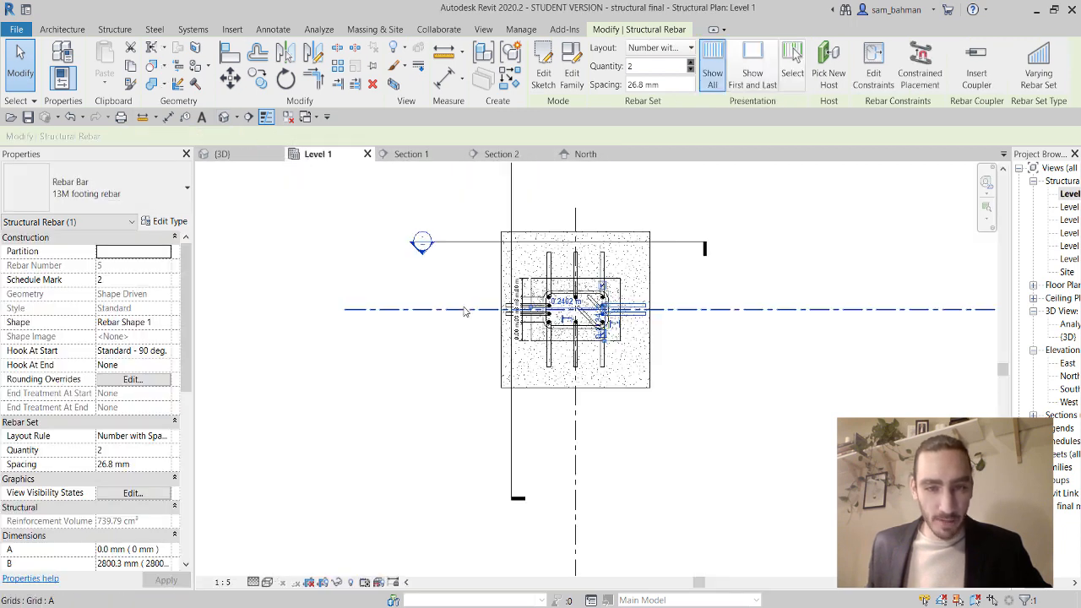
In Section 2, drag the hooked bar above the footing down into it.
scroll(516, 331, down, 2)
middle_drag(516, 332, 514, 432)
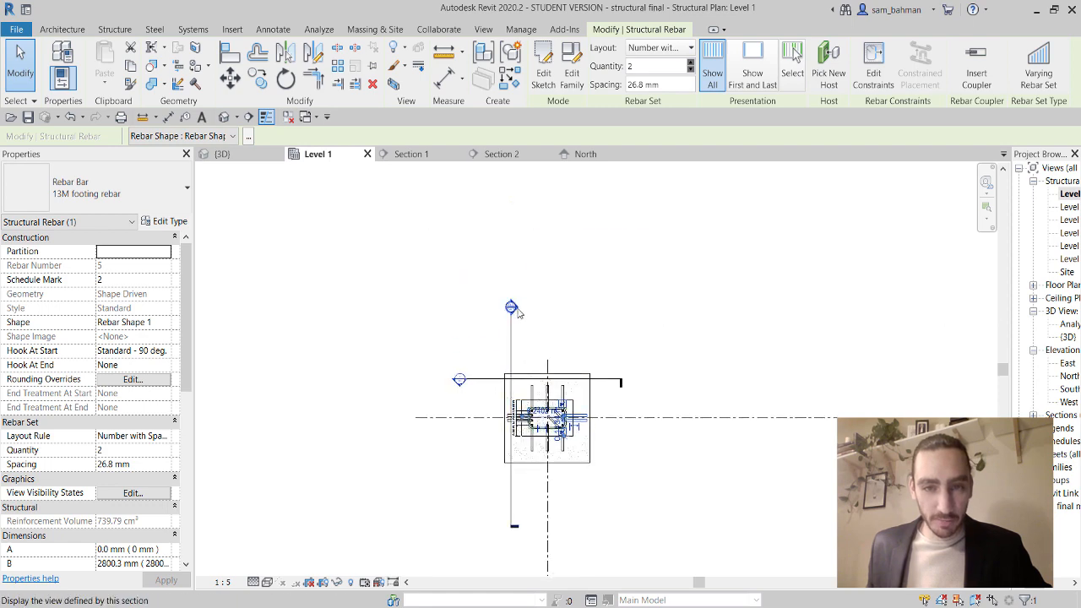
double_click(517, 309)
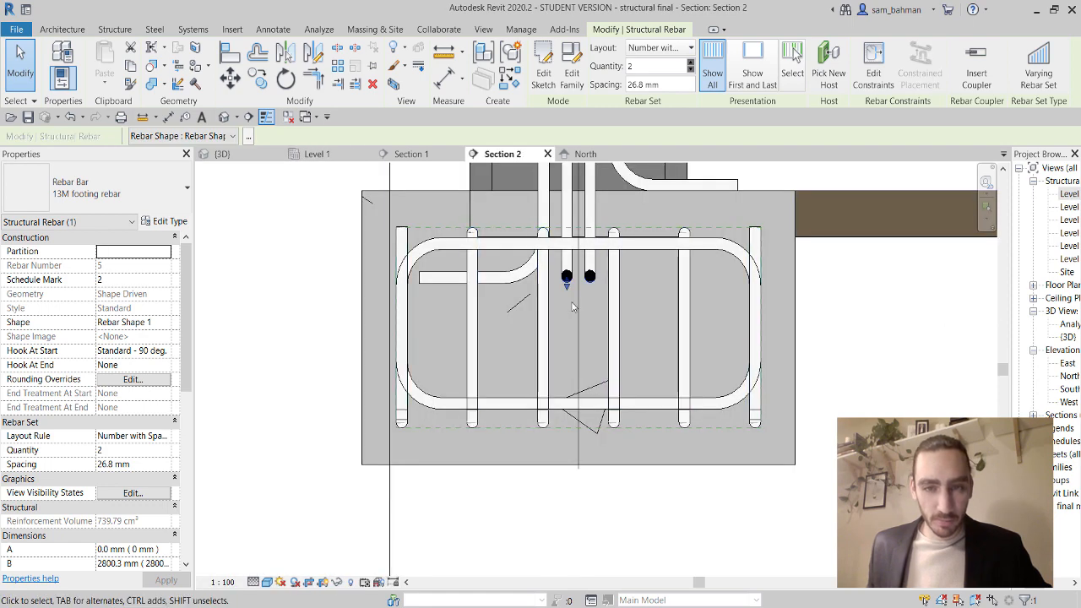
click(676, 285)
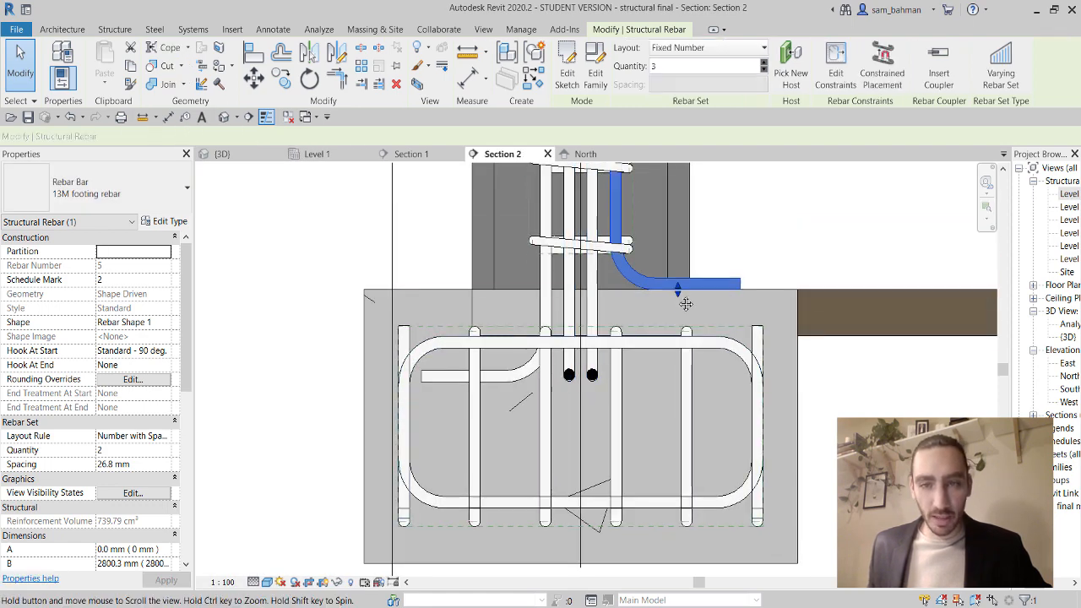
middle_drag(678, 290, 675, 337)
drag(674, 337, 650, 429)
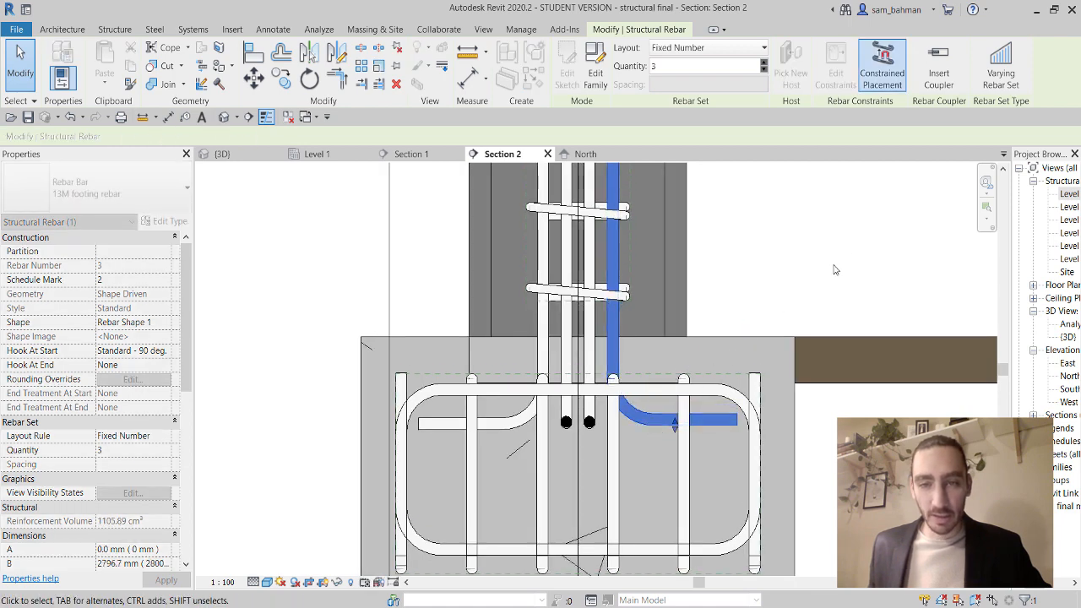
key(Escape)
Switch to the 3D view and orbit and zoom out to see the full column.
scroll(771, 317, down, 2)
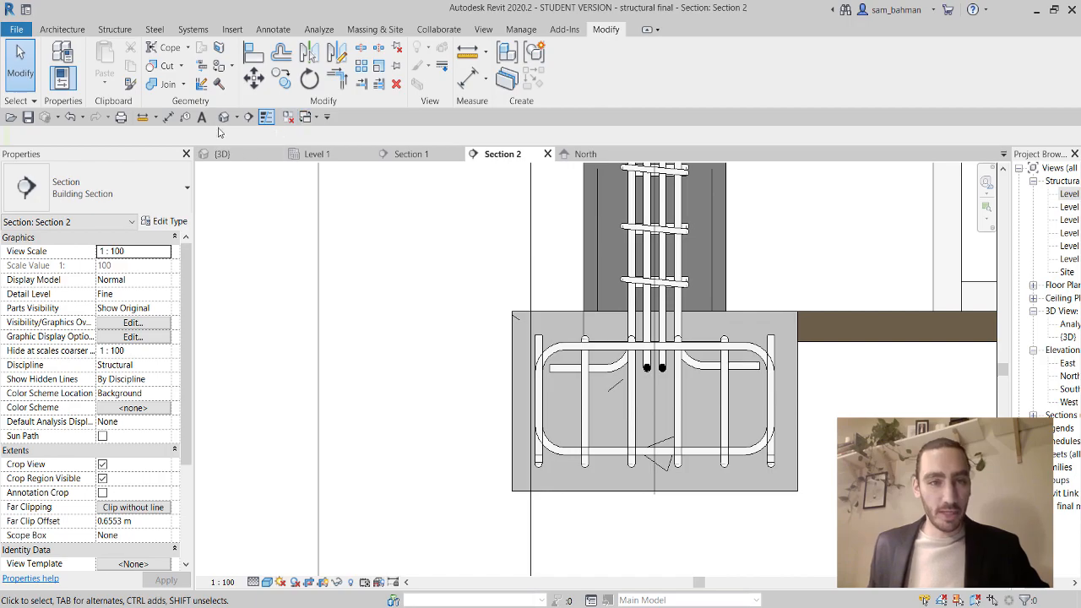
click(222, 153)
shift+middle_drag(583, 372, 722, 393)
scroll(693, 363, down, 5)
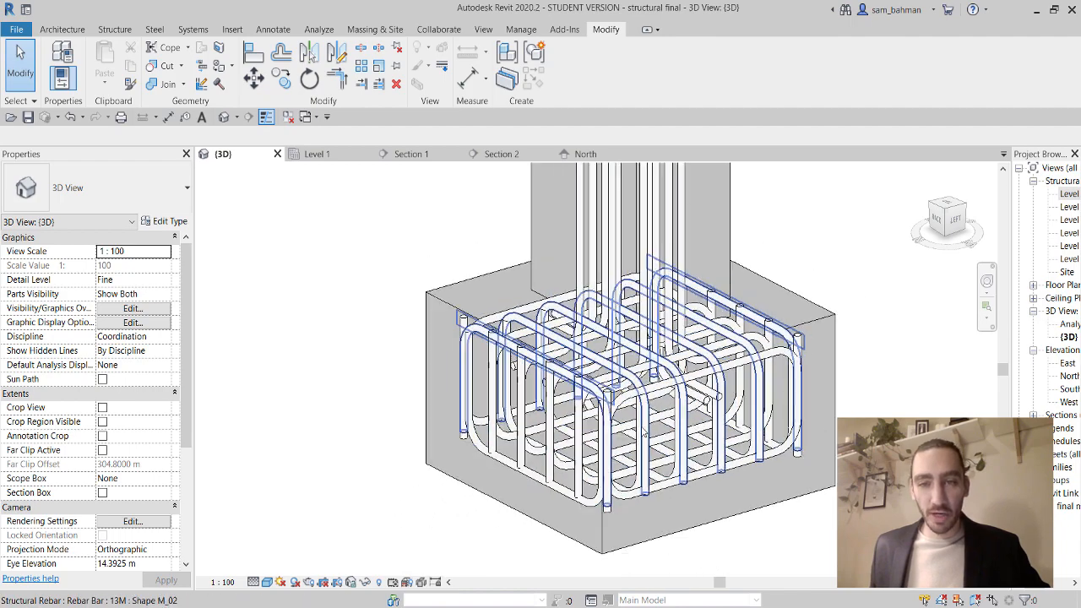
scroll(665, 333, down, 6)
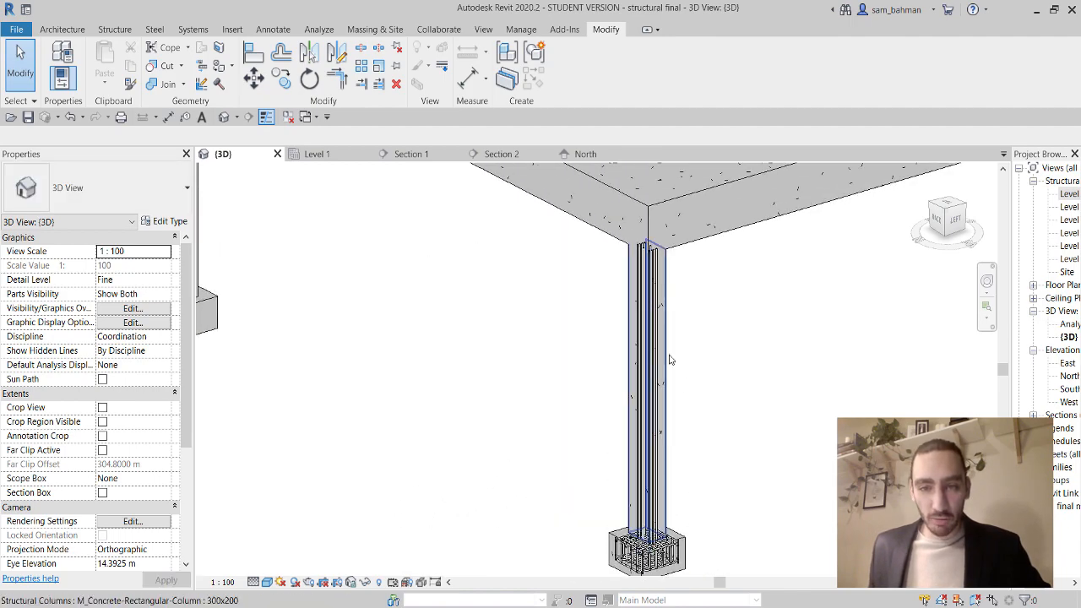
scroll(665, 345, up, 5)
click(280, 583)
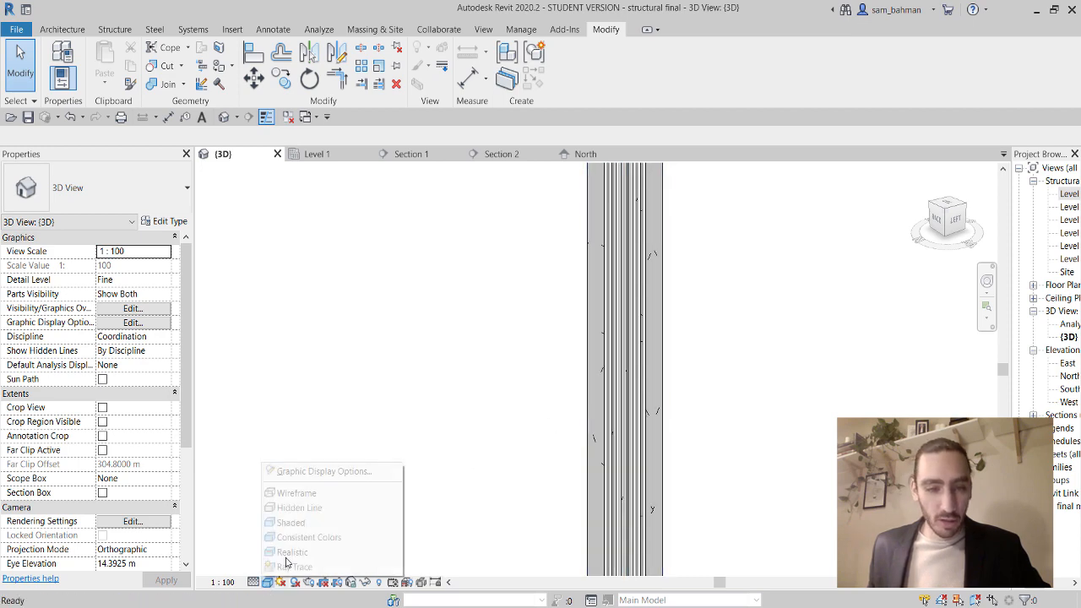
click(292, 491)
scroll(644, 310, up, 5)
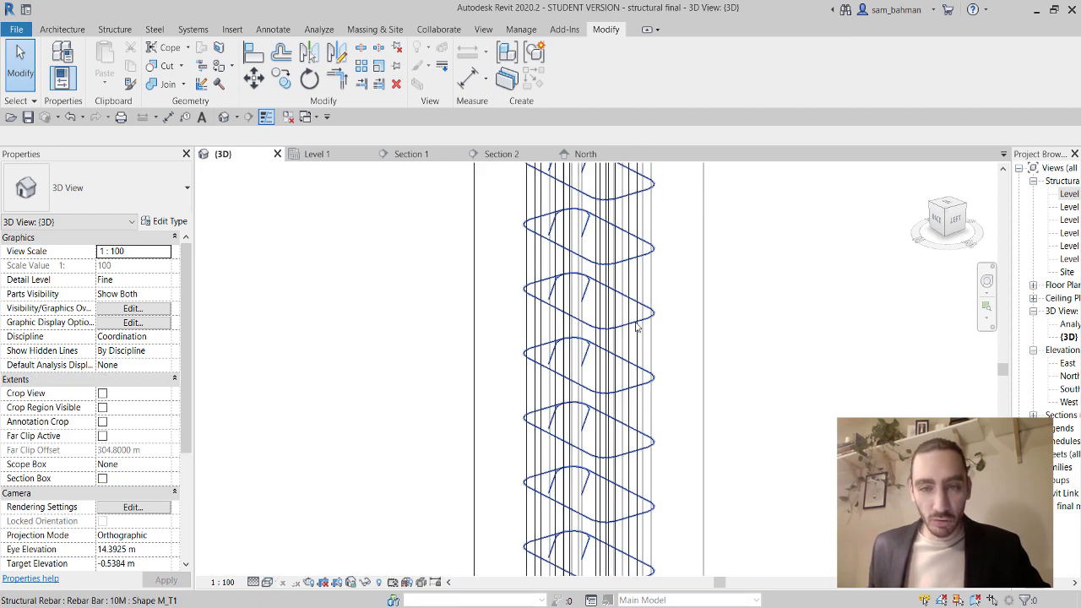
click(629, 327)
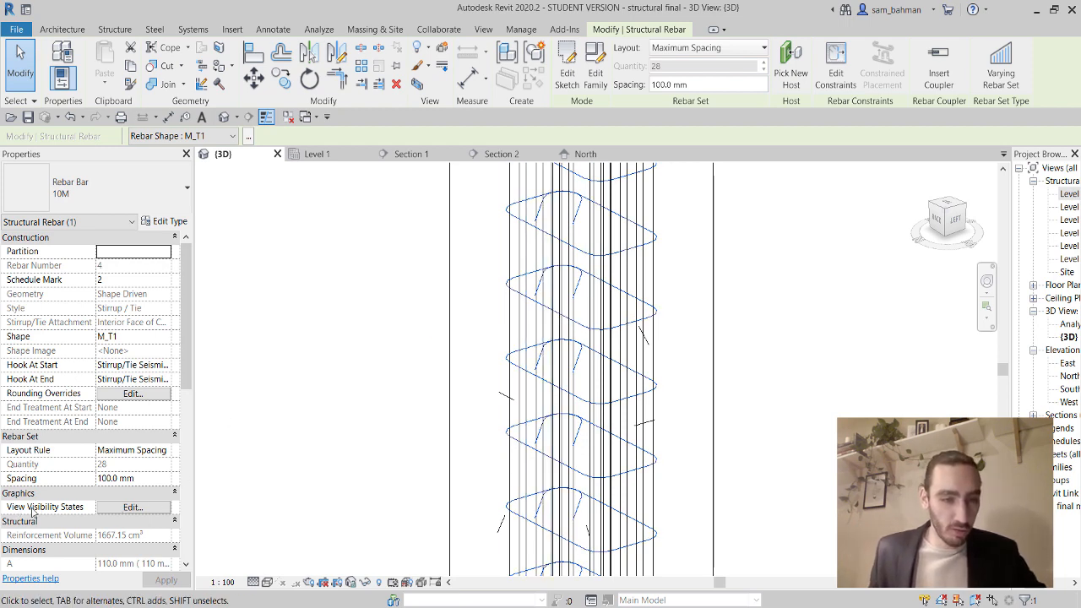
click(133, 507)
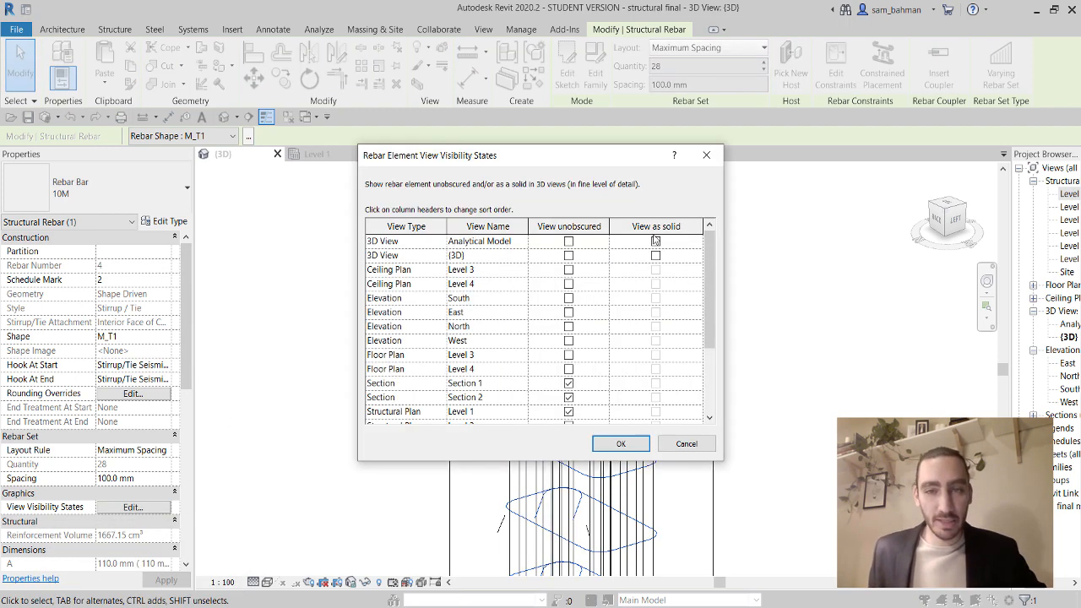
click(570, 257)
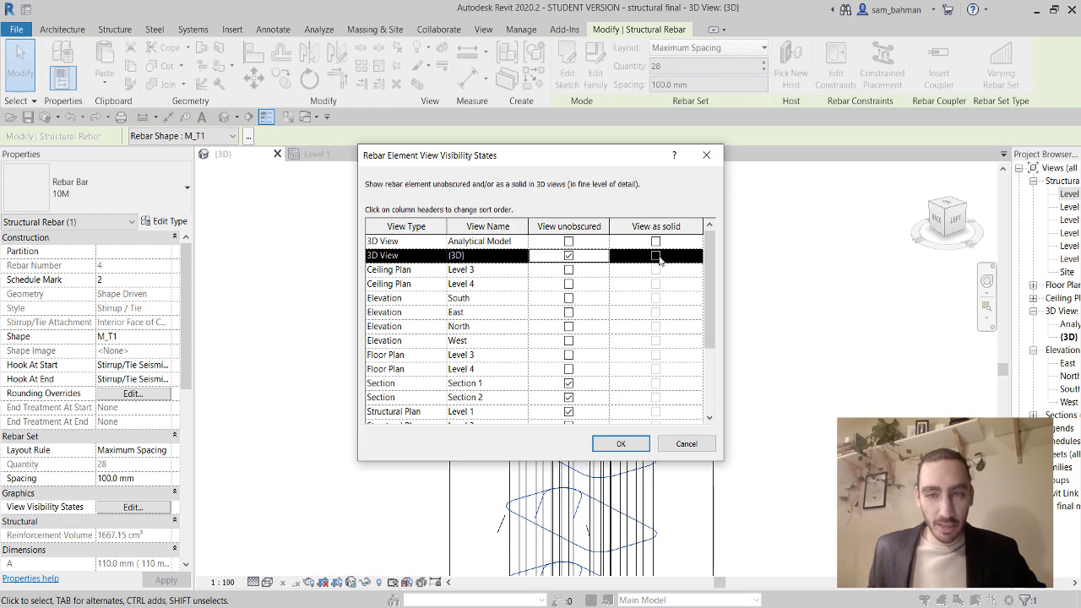
click(657, 256)
click(621, 443)
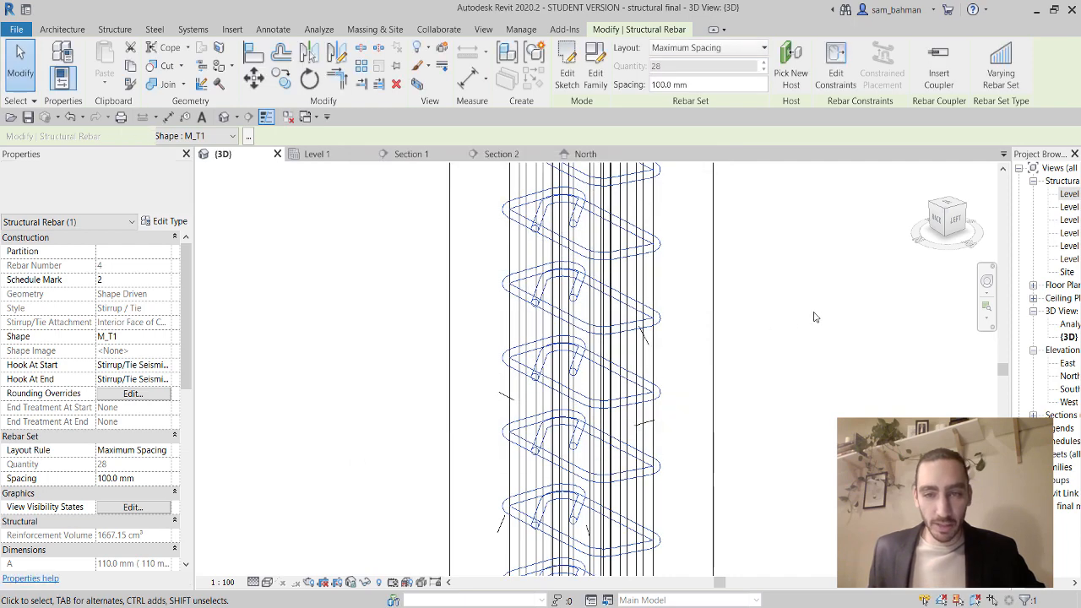
click(794, 372)
scroll(811, 420, down, 3)
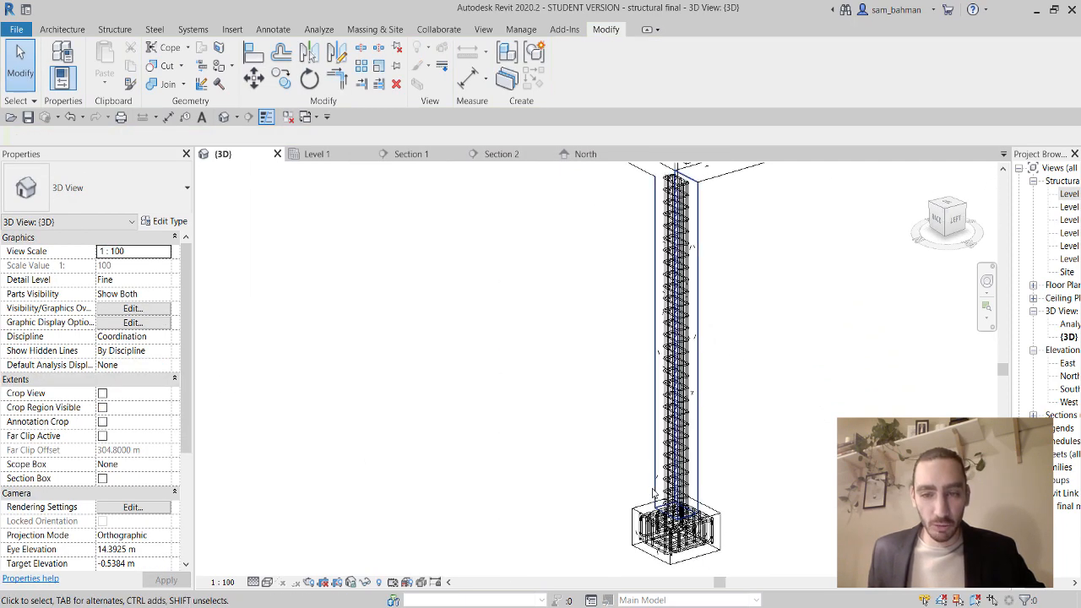
click(267, 582)
click(334, 538)
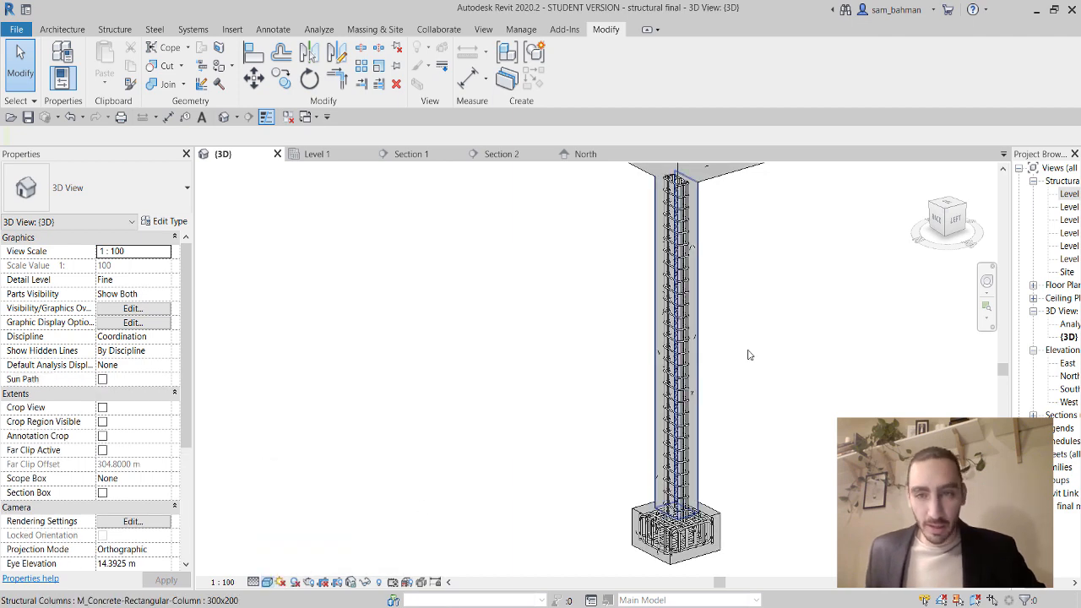
mouse_move(749, 355)
shift+middle_down()
mouse_move(767, 338)
mouse_move(788, 355)
shift+middle_up()
scroll(832, 359, up, 3)
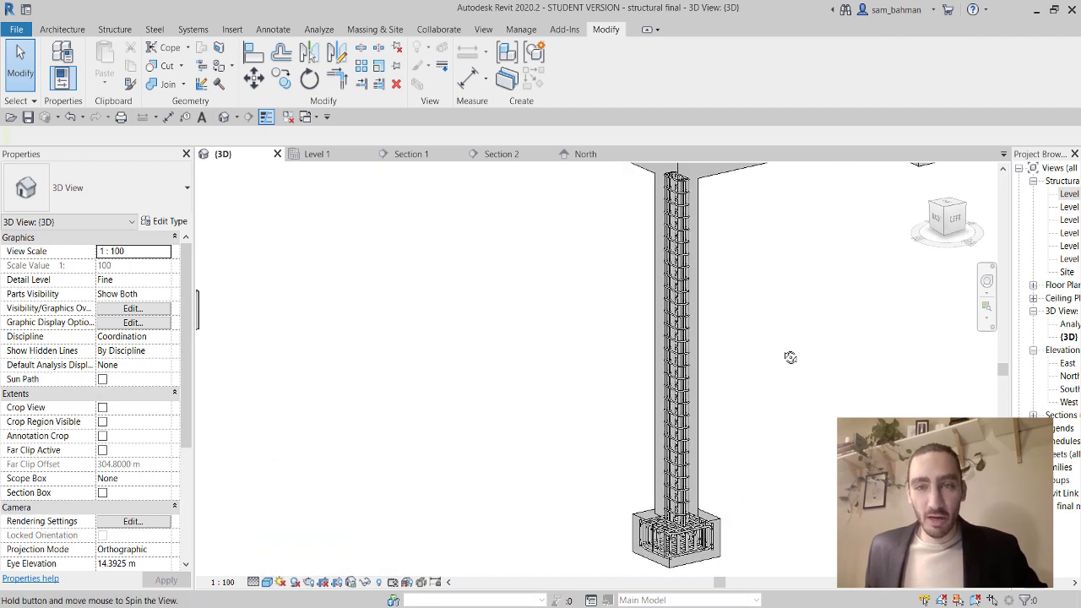
scroll(689, 192, up, 3)
shift+middle_drag(688, 192, 700, 394)
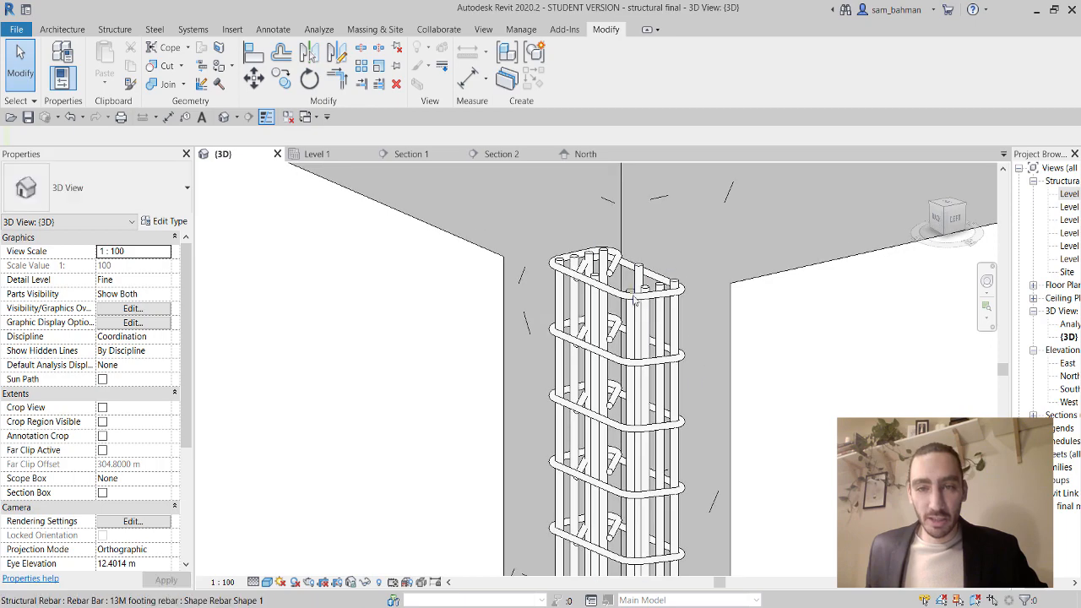
scroll(695, 280, down, 5)
middle_drag(736, 429, 736, 295)
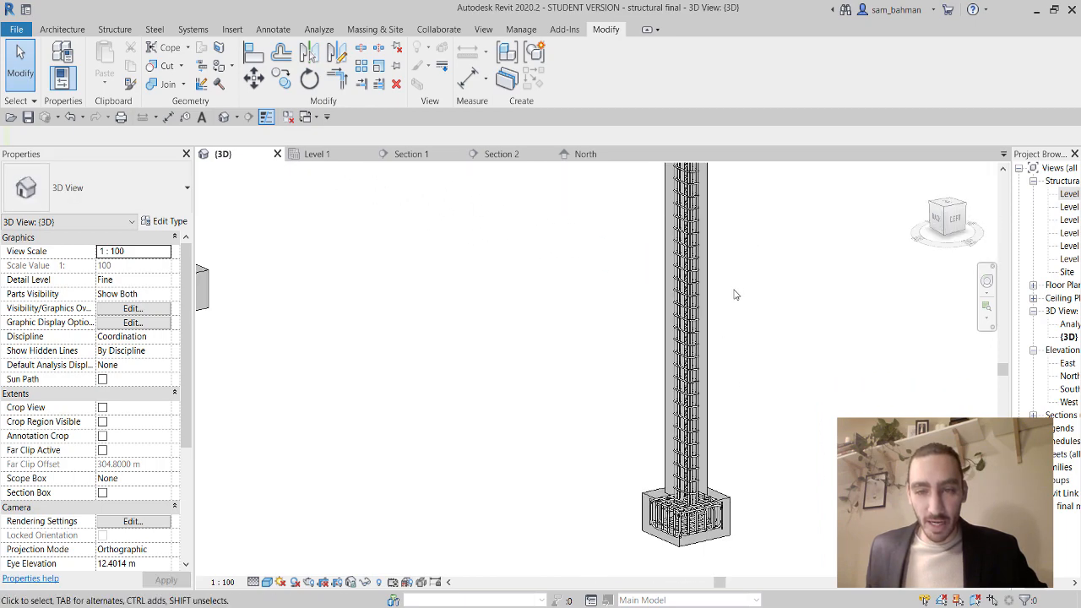
scroll(735, 295, down, 1)
scroll(730, 467, up, 5)
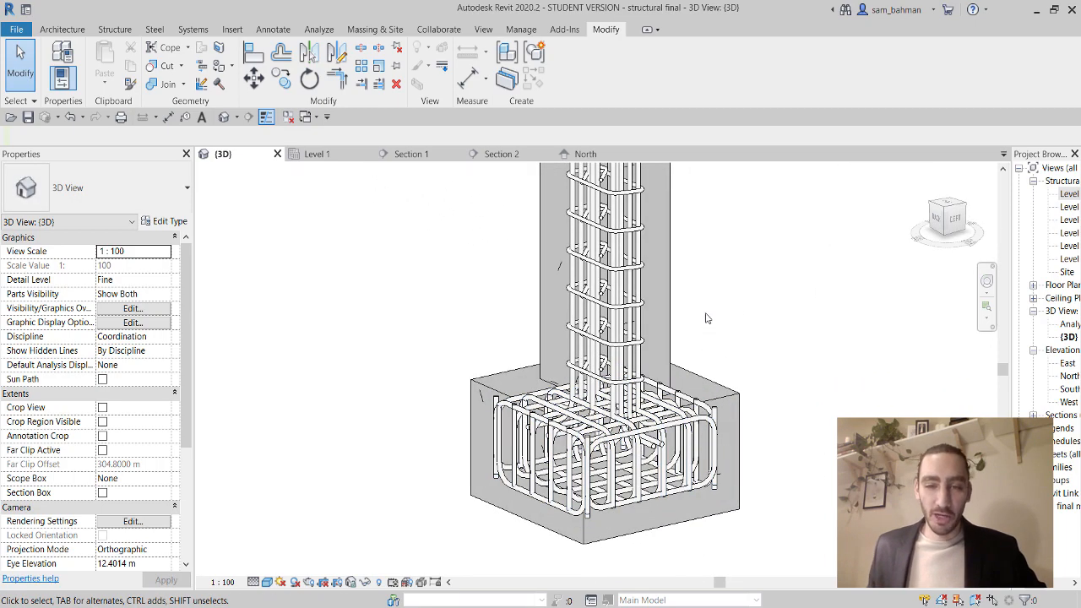
scroll(708, 316, down, 4)
middle_drag(770, 319, 713, 433)
scroll(712, 364, down, 1)
scroll(711, 369, down, 2)
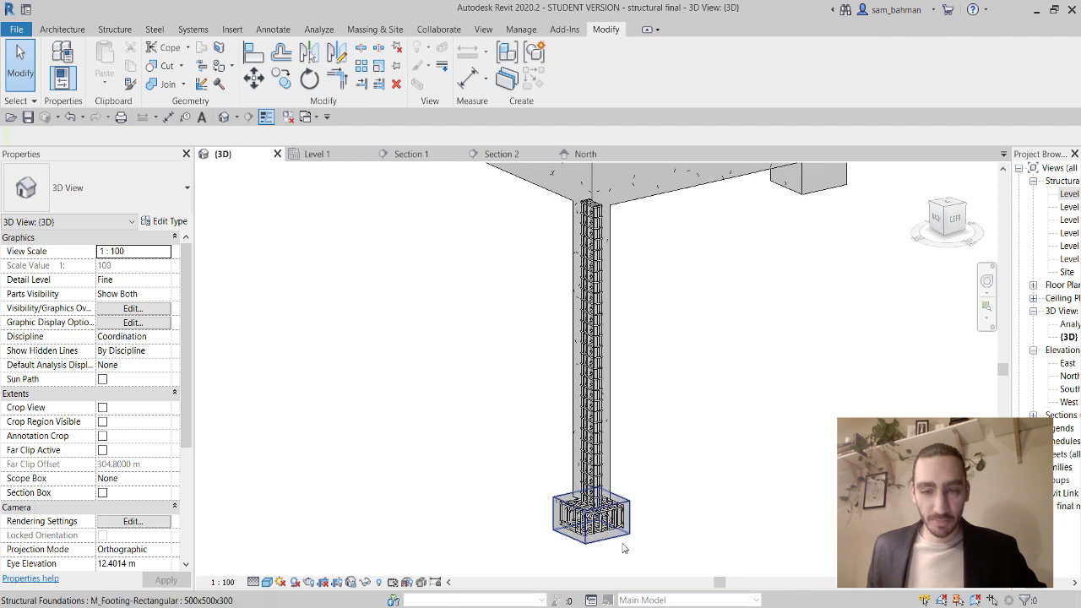
Pan the model slightly and widen the Project Browser so full view names show.
middle_drag(649, 470, 613, 461)
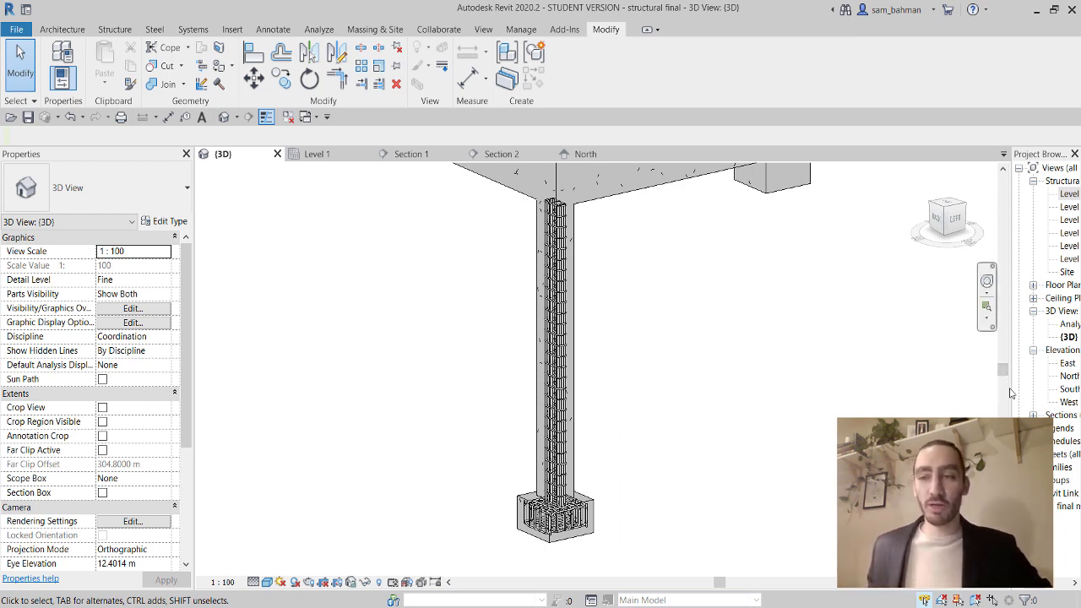
drag(1011, 388, 930, 388)
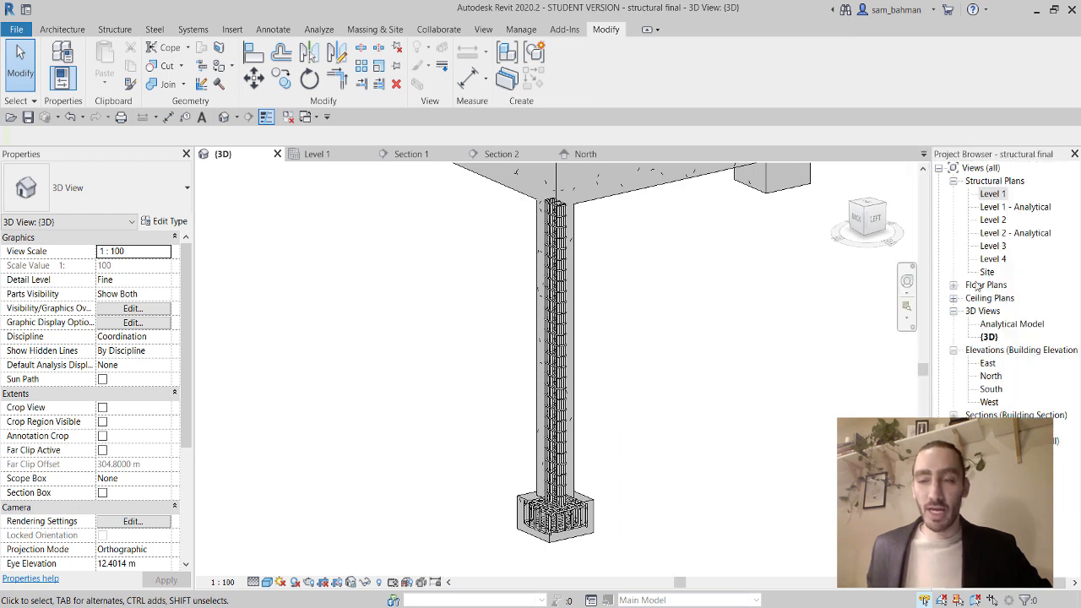
Open the Level 2 structural plan without saving and centre the slab grid.
double_click(994, 220)
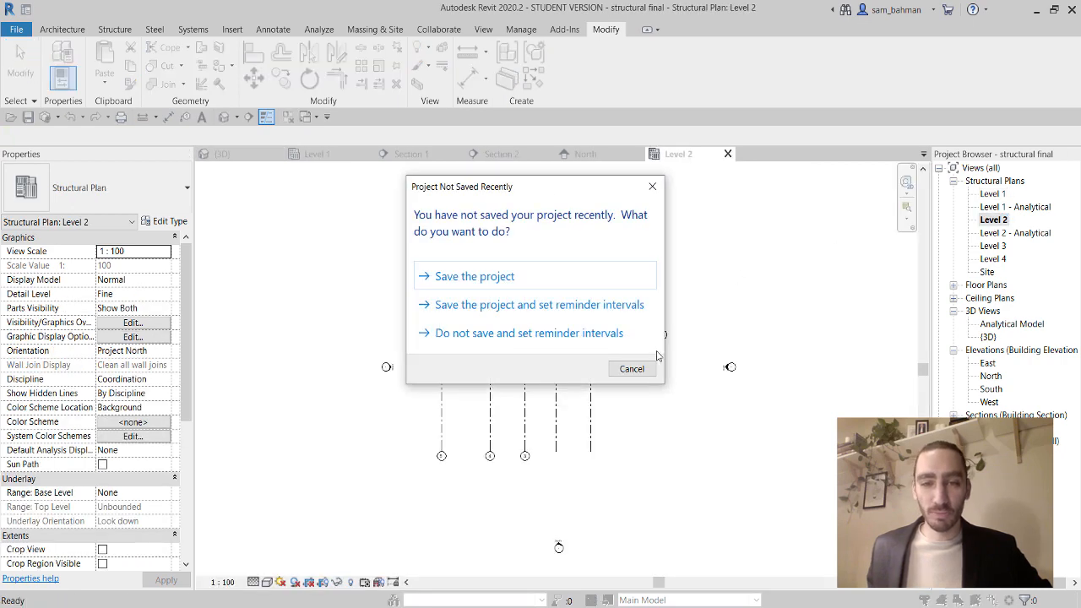
click(632, 368)
scroll(525, 267, up, 3)
middle_drag(525, 267, 478, 290)
Draw a 300 x 200 concrete beam north–south just left of the slab.
click(111, 30)
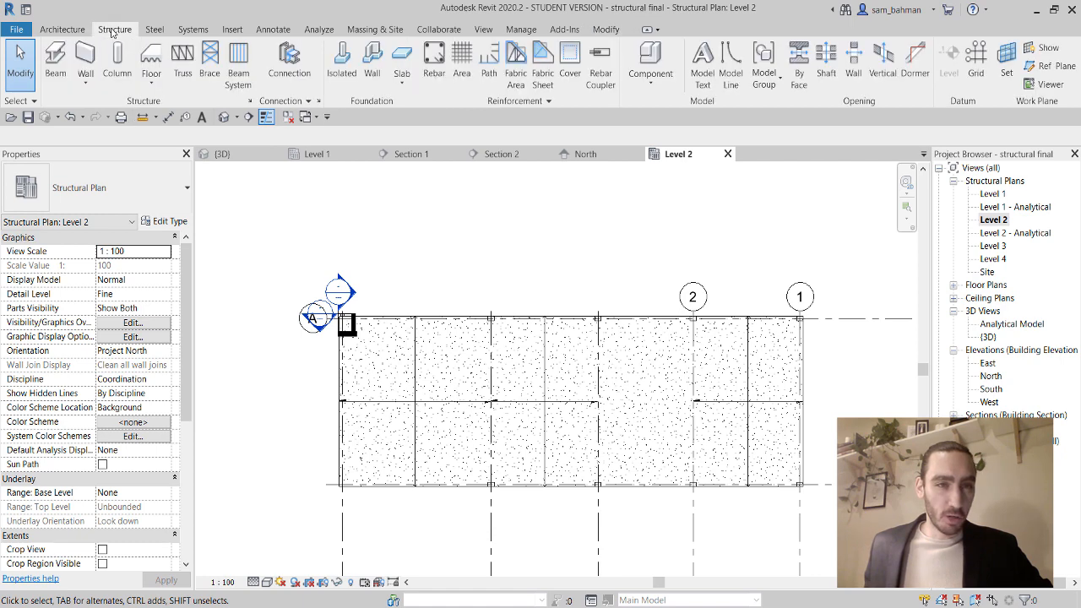
click(55, 61)
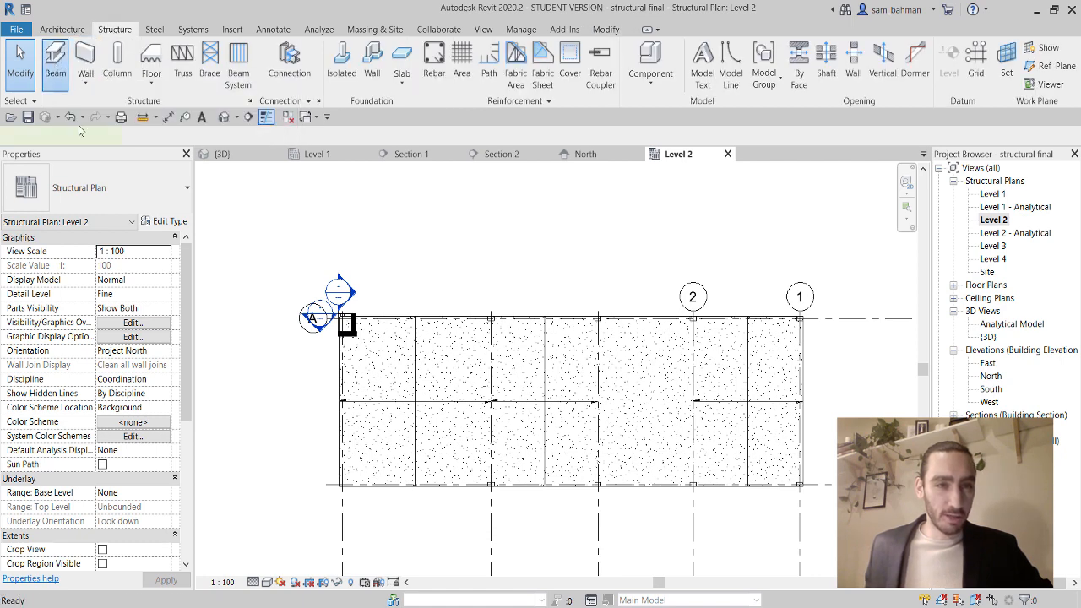
click(136, 189)
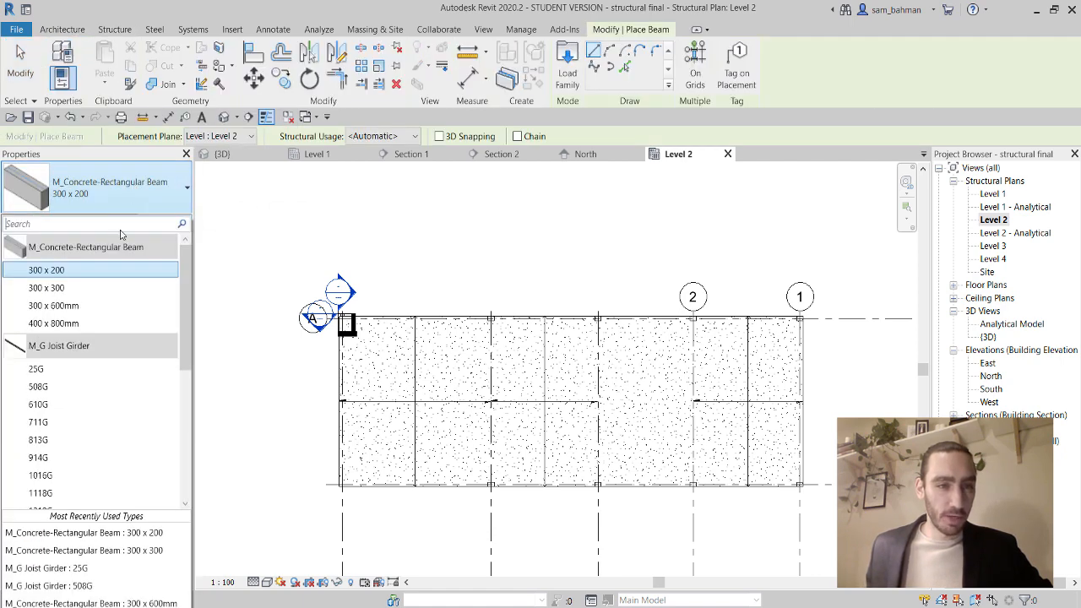
click(61, 272)
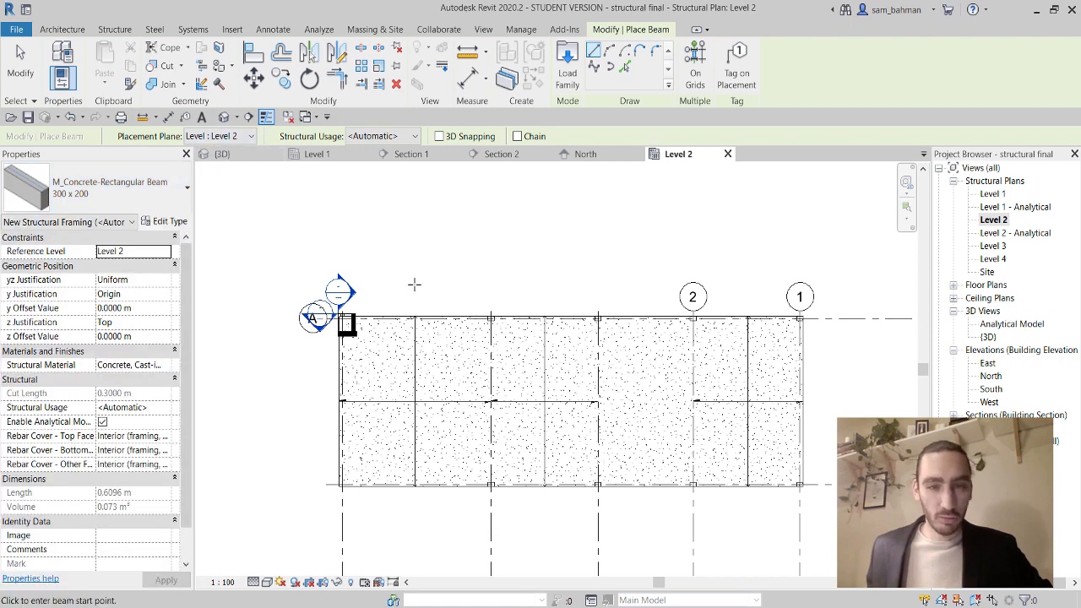
middle_drag(388, 293, 516, 268)
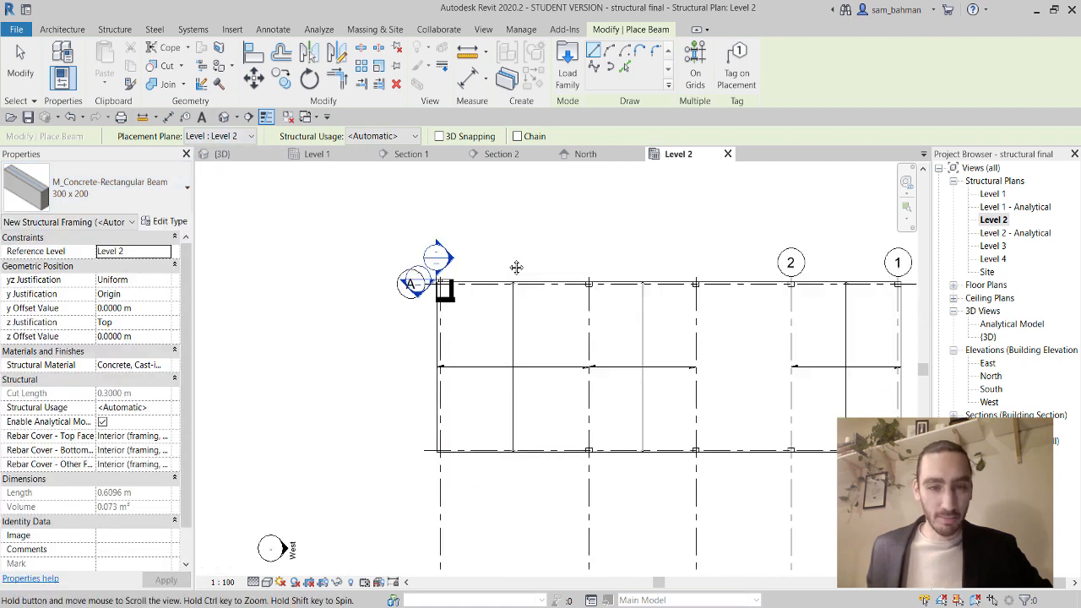
click(382, 288)
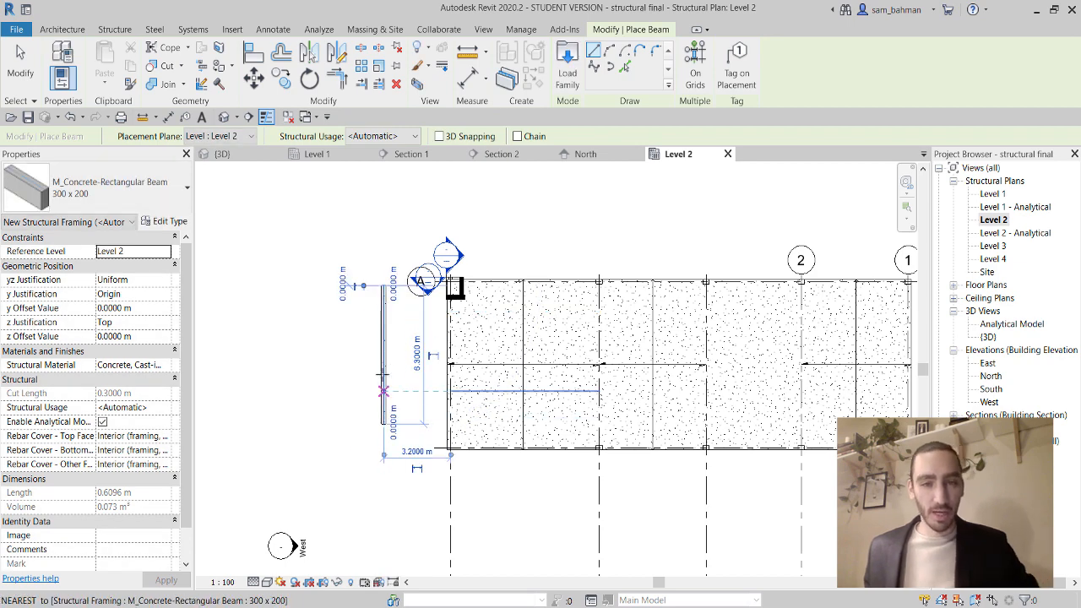
click(382, 423)
scroll(400, 335, up, 3)
scroll(399, 336, up, 3)
key(Escape)
key(Escape)
scroll(384, 330, down, 3)
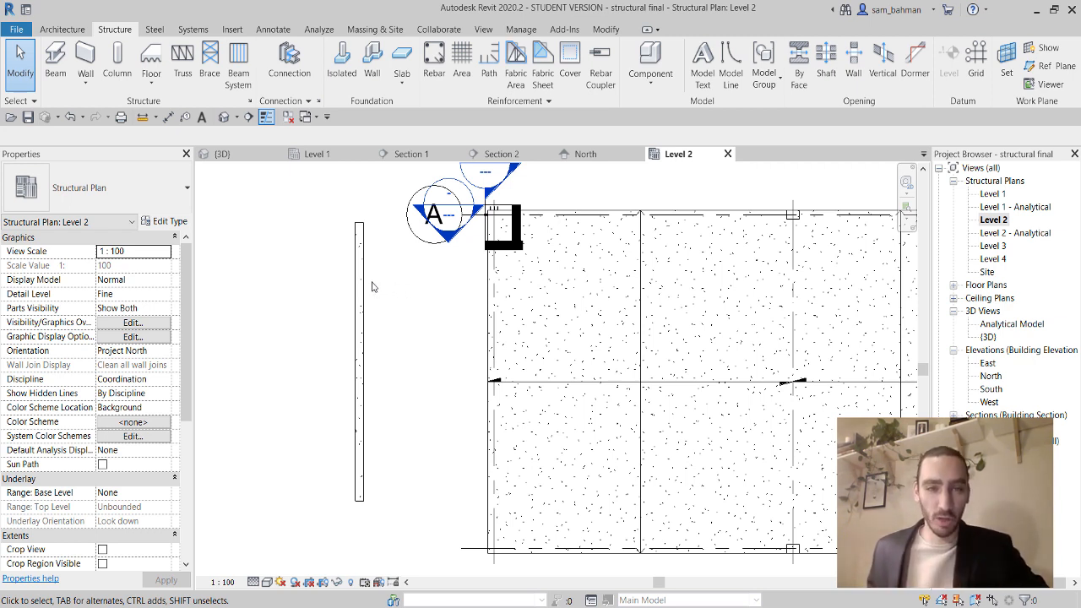
Draw a section line across the new beam and shorten its far clip depth.
click(249, 118)
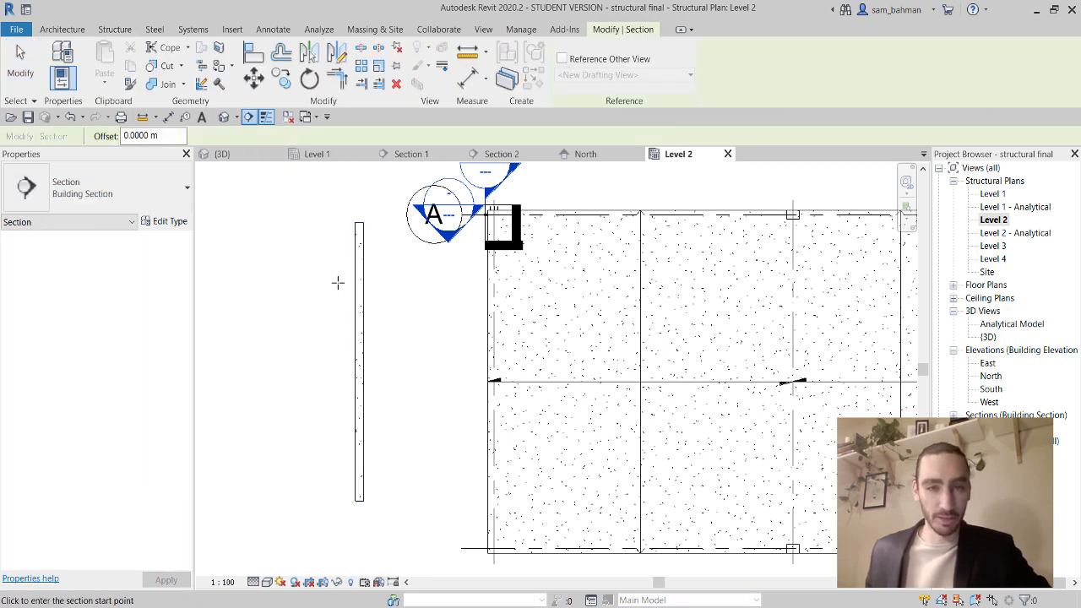
click(337, 283)
click(394, 282)
key(Escape)
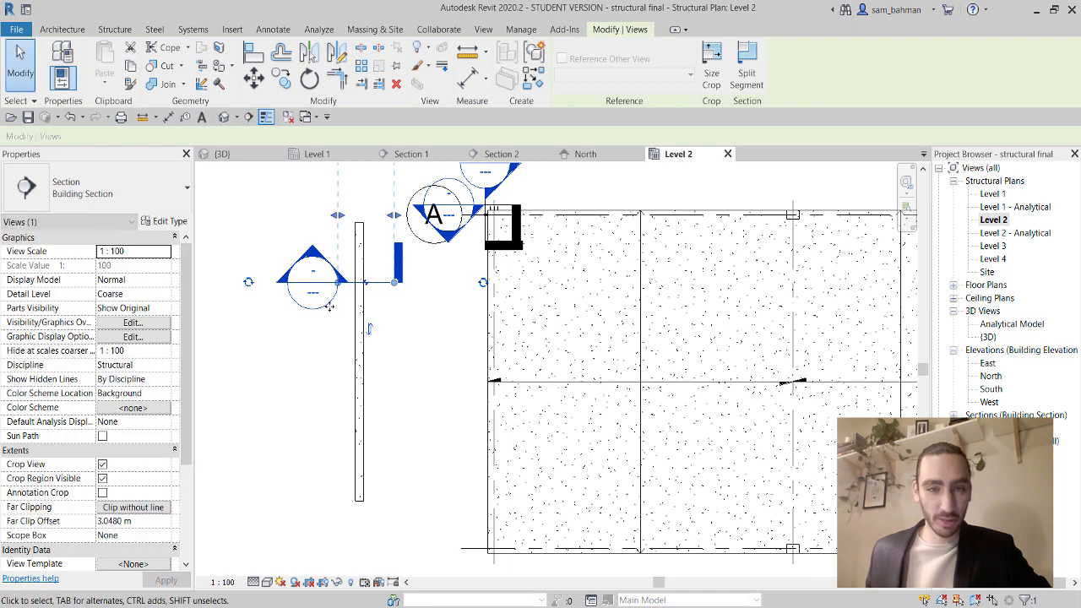
scroll(332, 307, down, 2)
middle_drag(349, 322, 355, 333)
drag(355, 232, 347, 263)
scroll(328, 303, up, 3)
key(Escape)
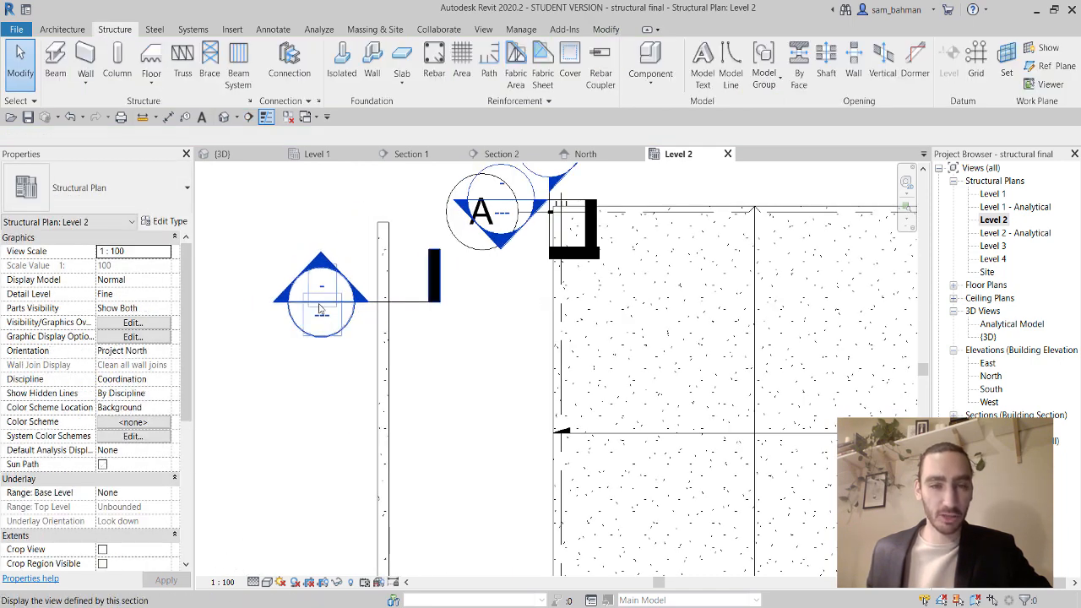
Open Section 3 at Fine detail with Consistent Colors and select the beam.
double_click(321, 294)
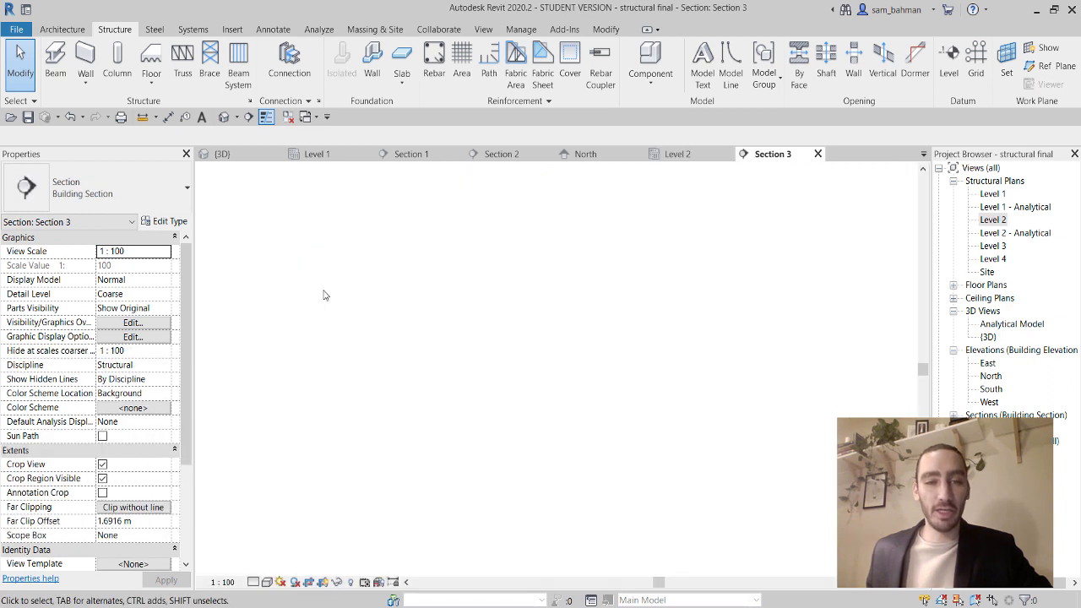
click(223, 582)
click(253, 582)
click(260, 567)
click(267, 582)
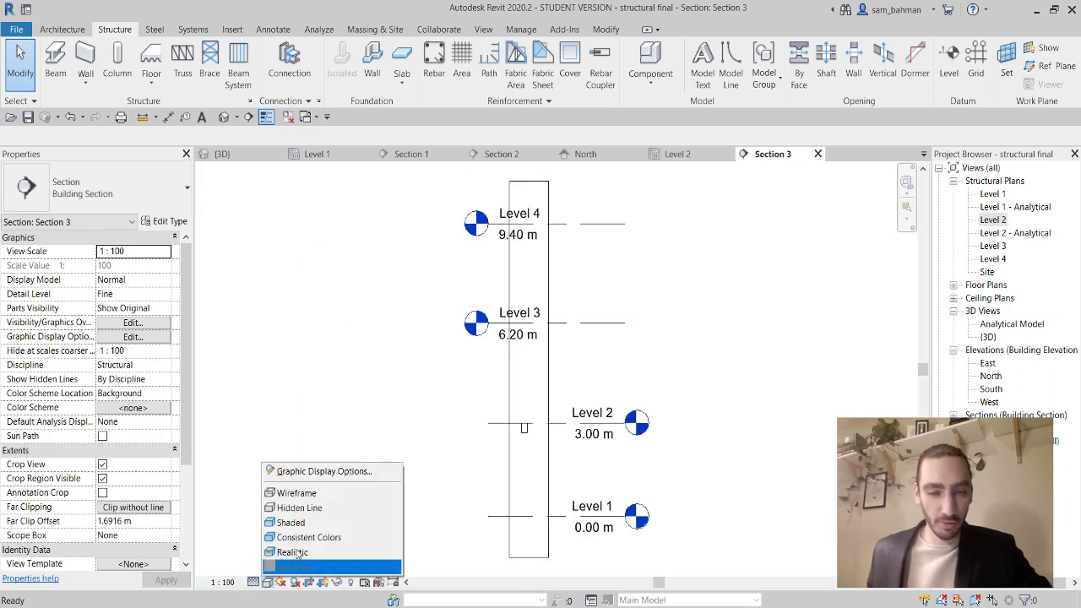
click(308, 536)
scroll(506, 427, up, 5)
scroll(505, 426, up, 5)
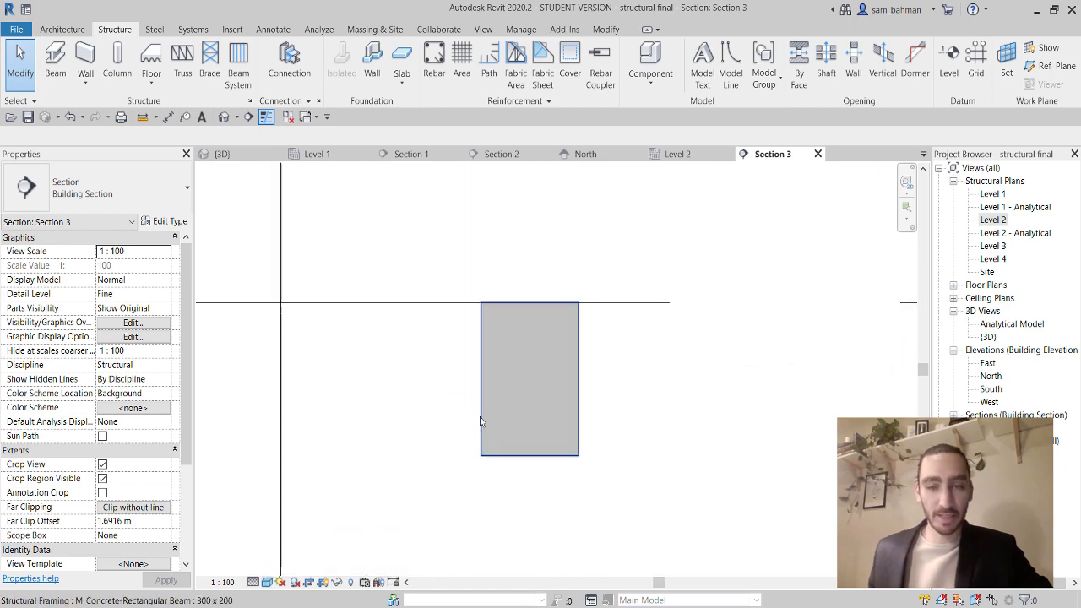
click(538, 463)
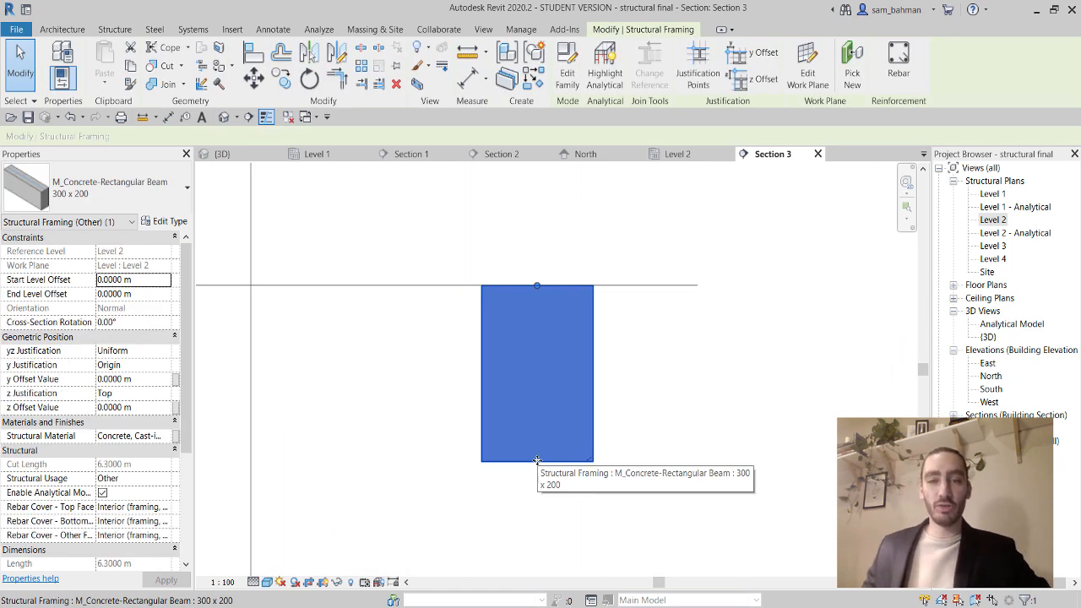
Place three 13M bars each along the beam's top and bottom, Perpendicular to Cover, Fixed Number.
click(898, 74)
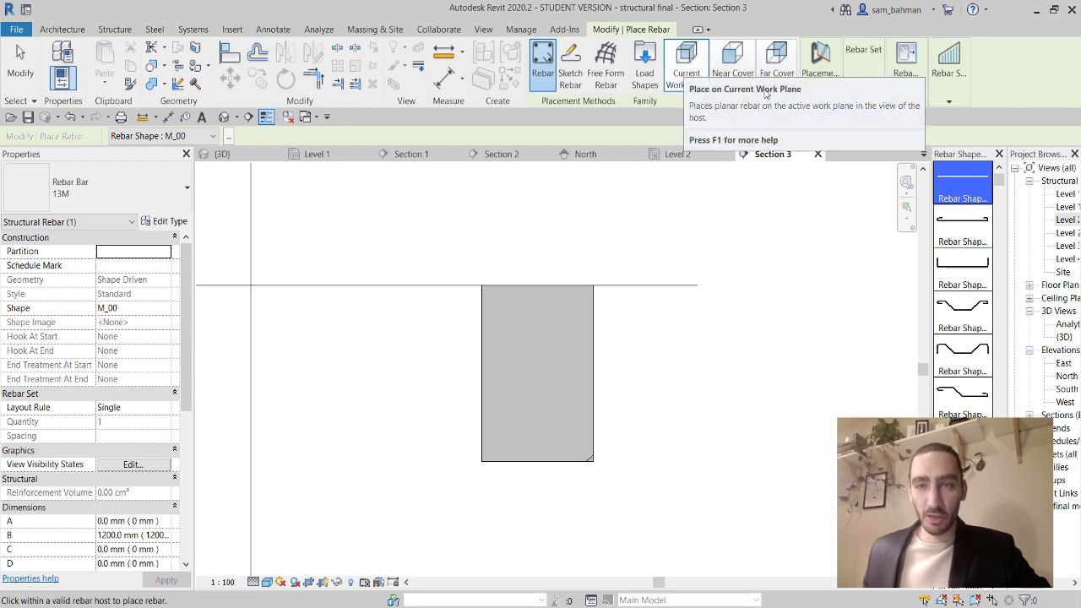
click(686, 75)
click(820, 73)
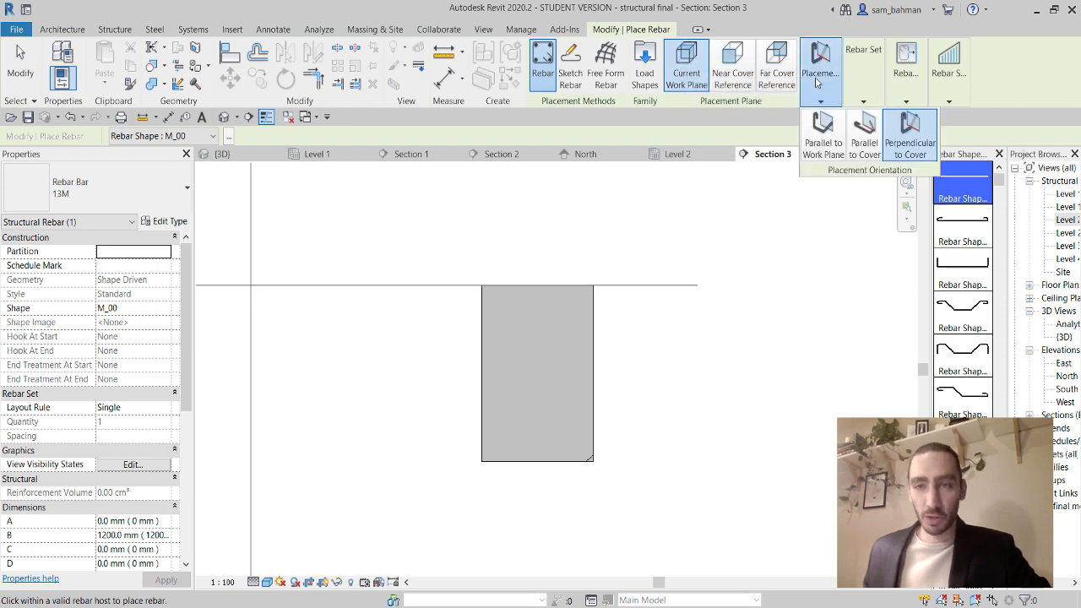
click(909, 144)
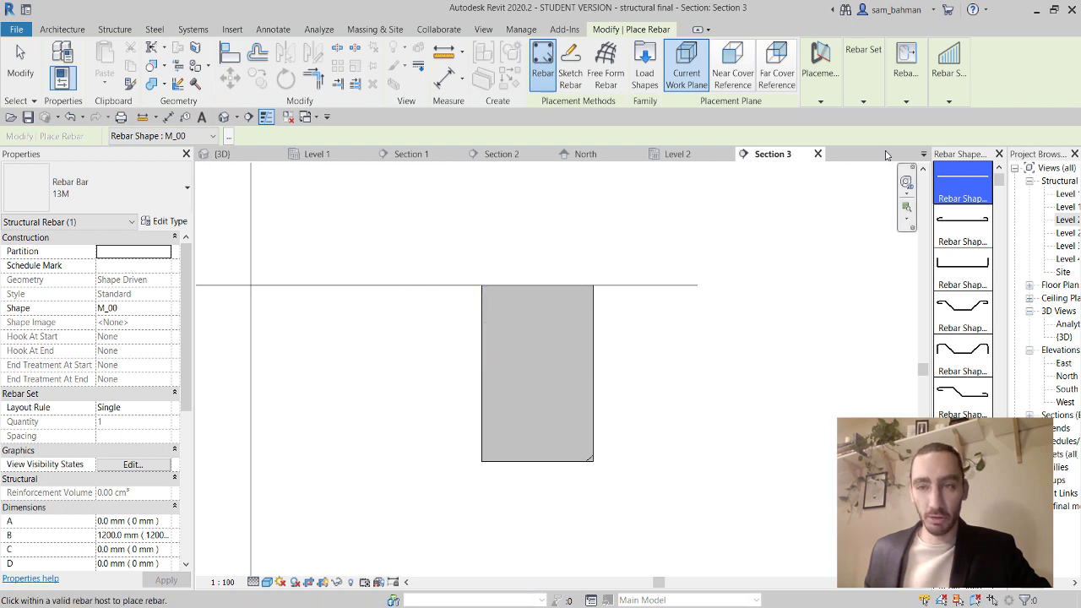
mouse_move(862, 85)
click(885, 118)
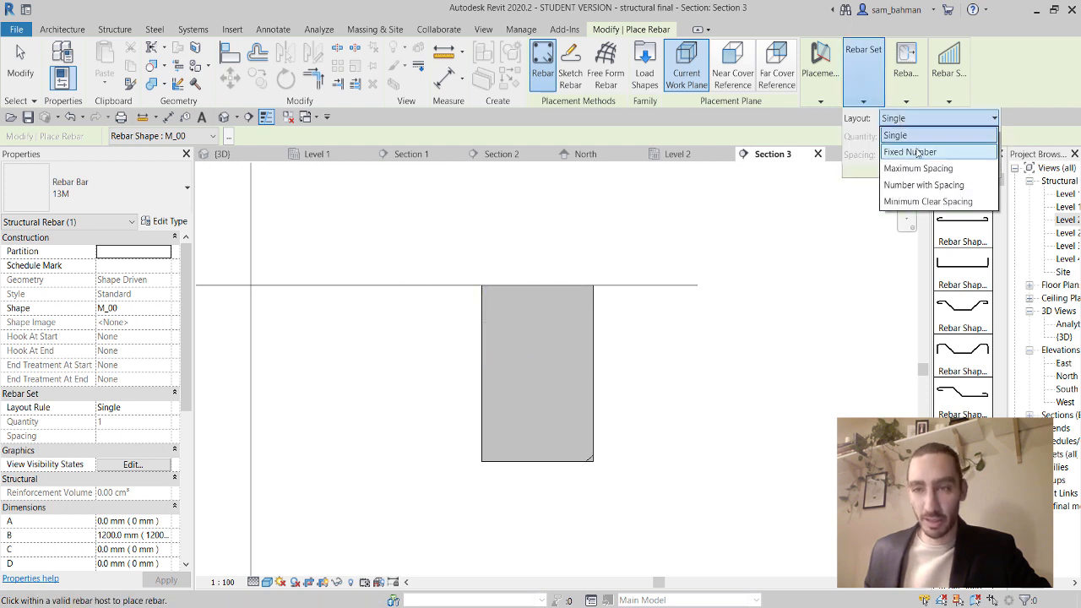
click(911, 152)
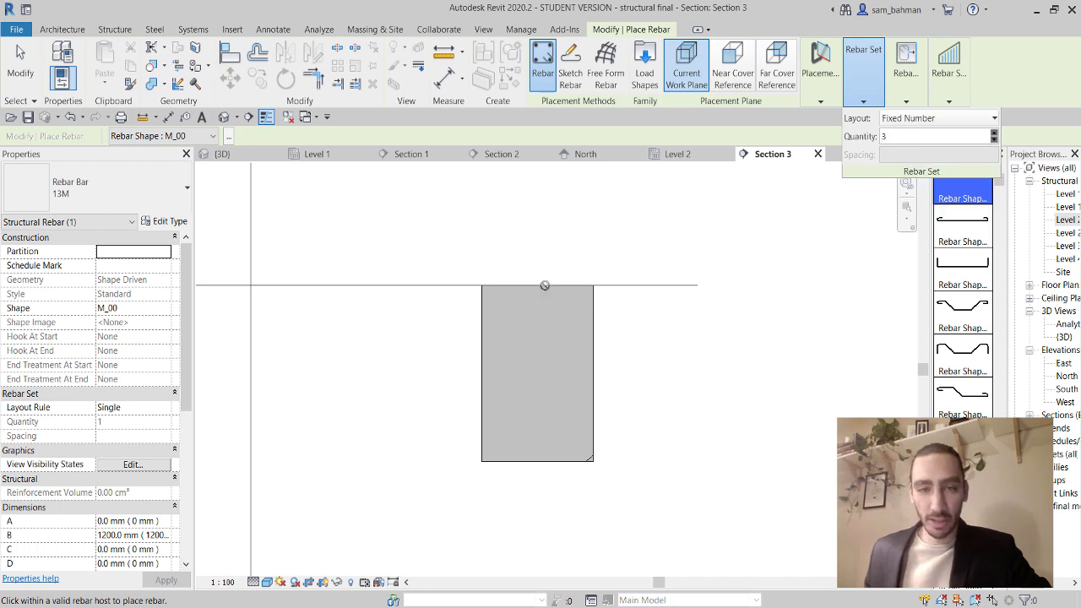
click(523, 314)
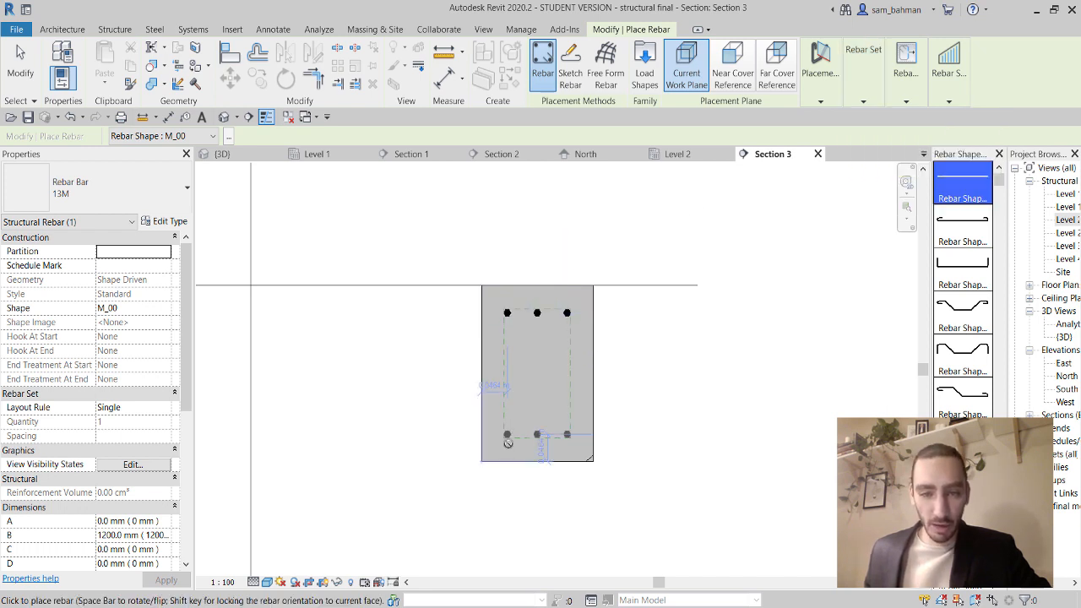
click(526, 440)
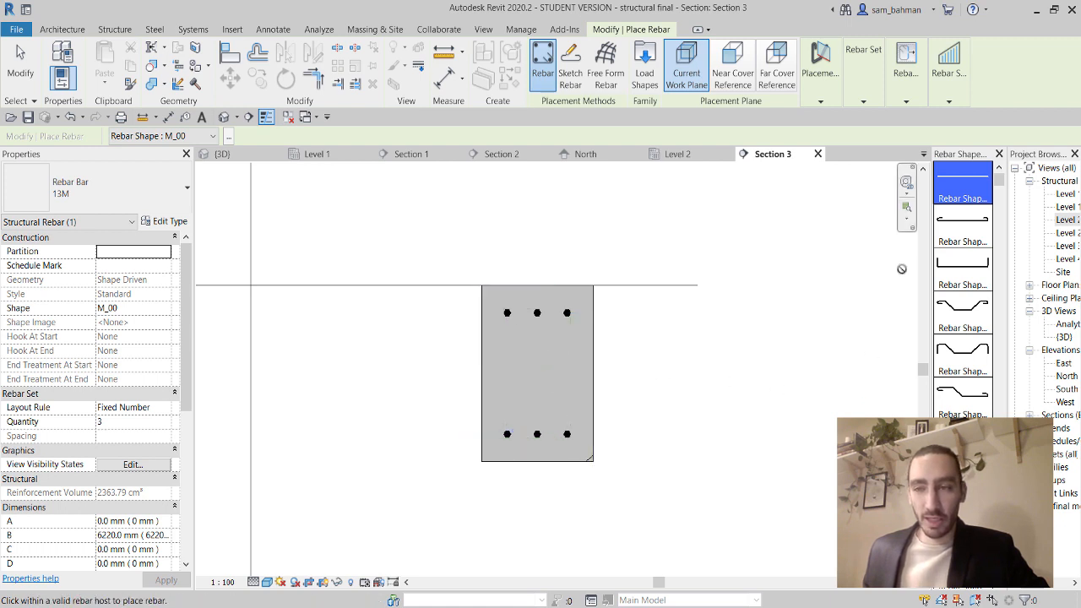
drag(999, 180, 1000, 474)
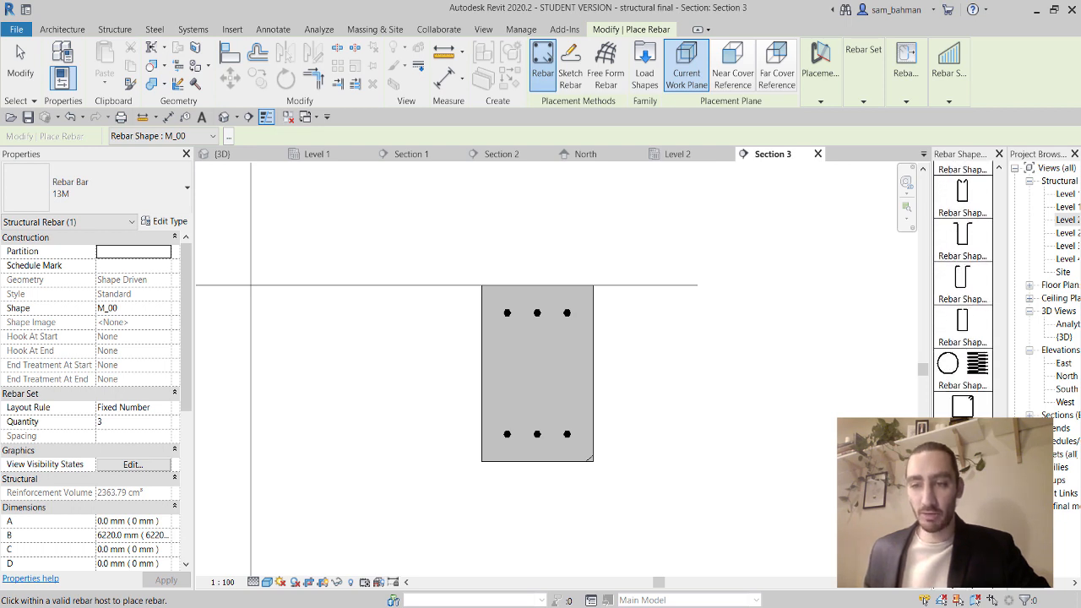
Place a 10M closed stirrup around the bars, Maximum Spacing layout, Parallel to Work Plane.
click(965, 409)
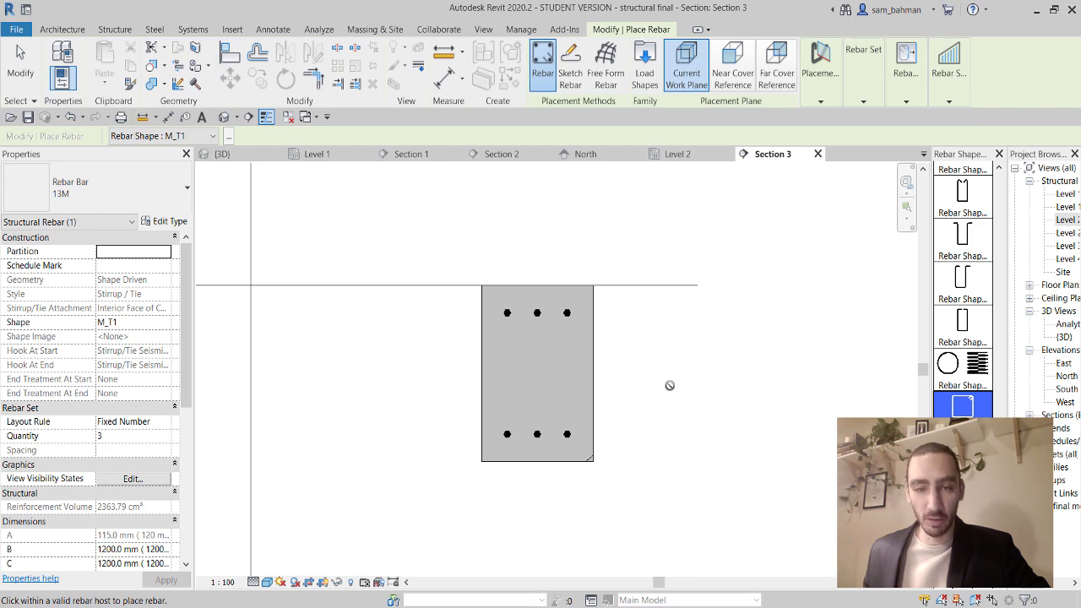
click(117, 200)
click(61, 262)
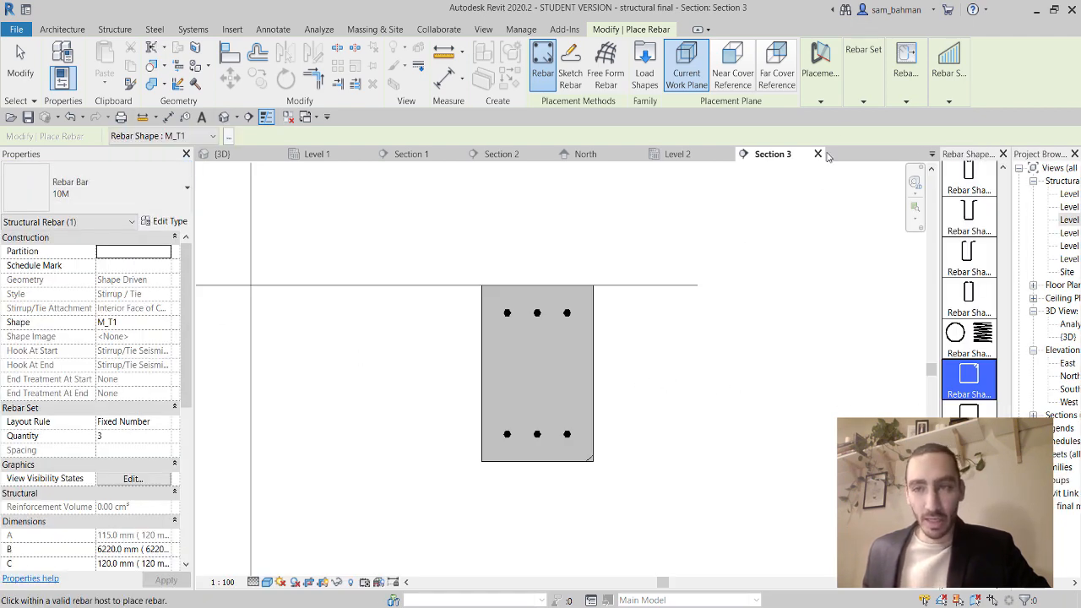
mouse_move(855, 95)
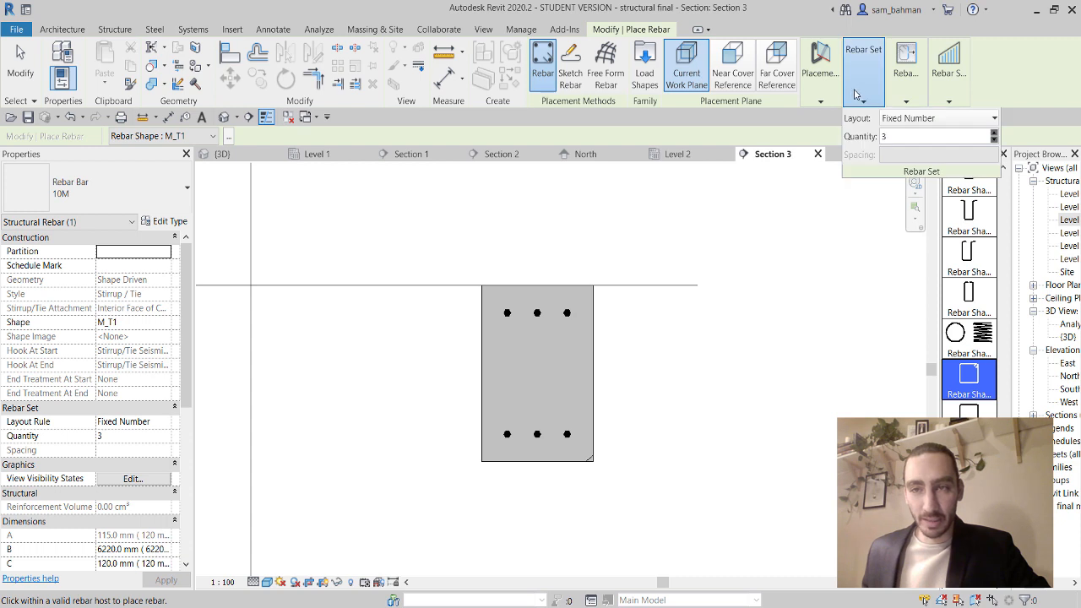
click(908, 119)
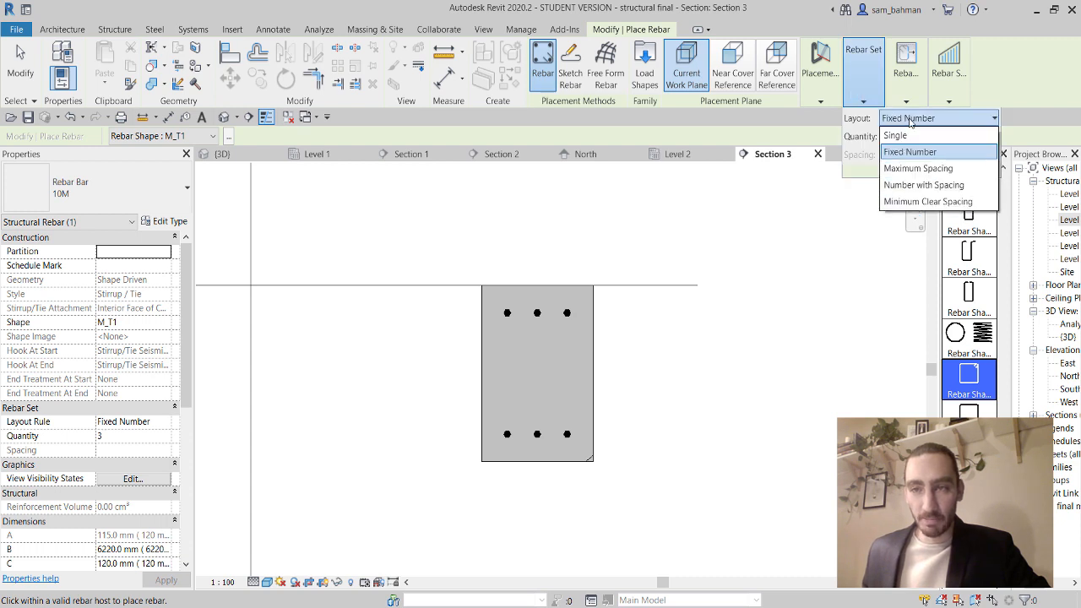
click(916, 169)
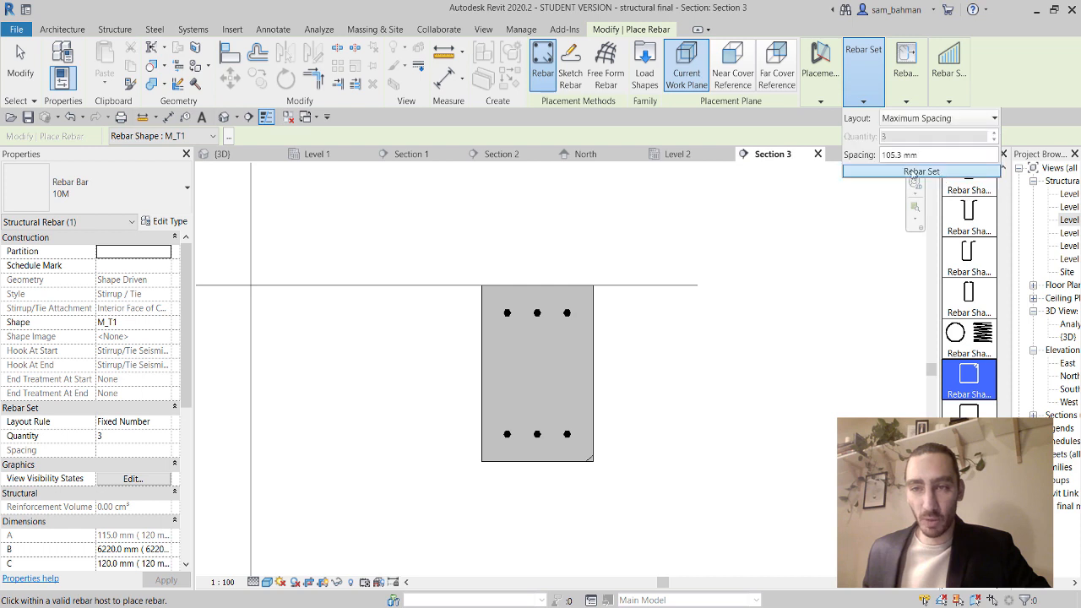
click(820, 97)
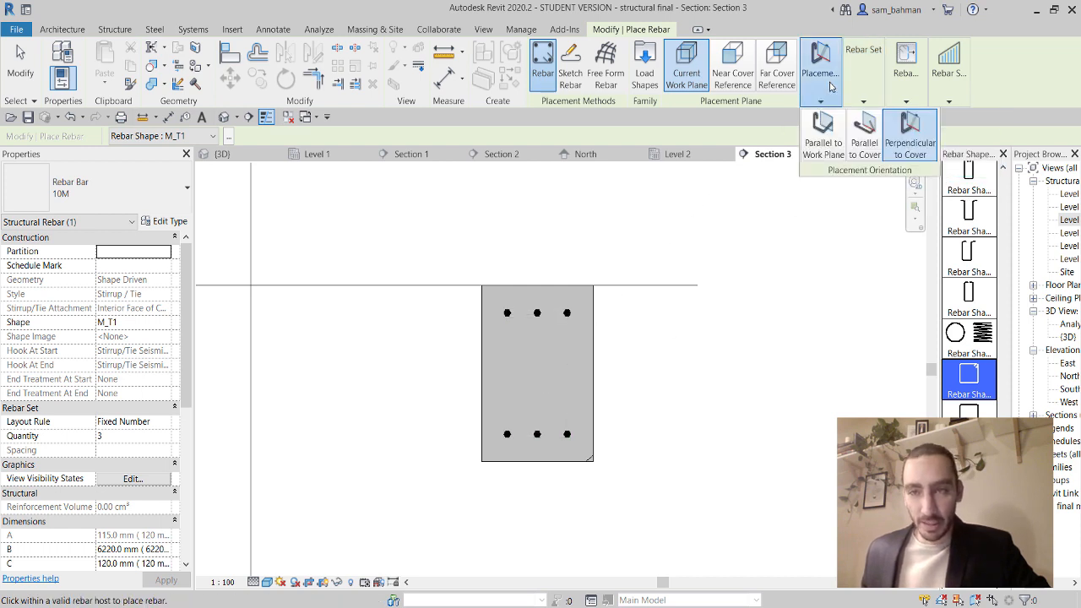
click(824, 135)
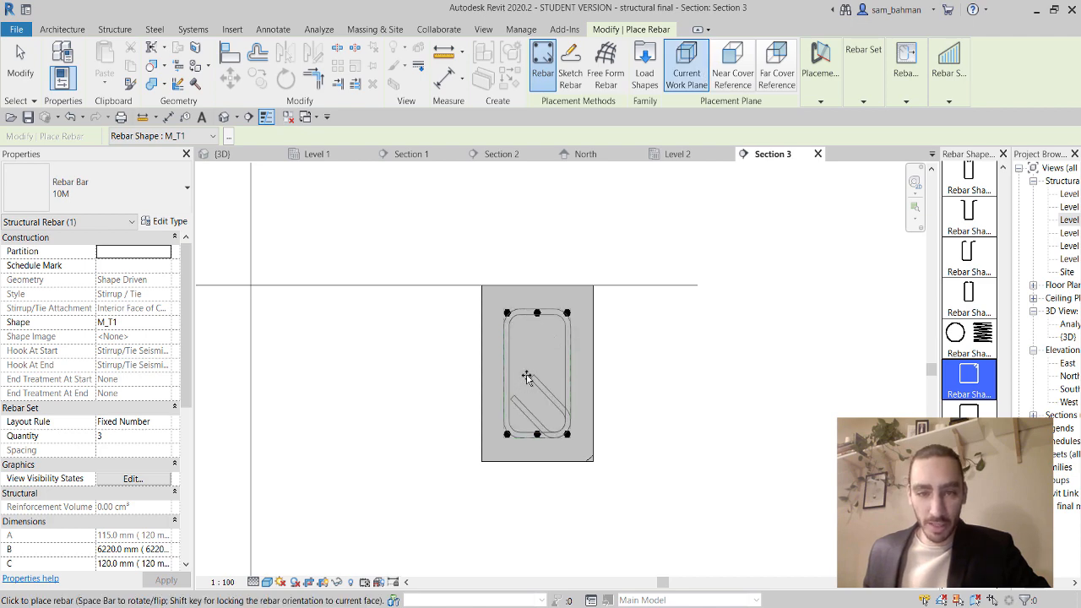
click(547, 380)
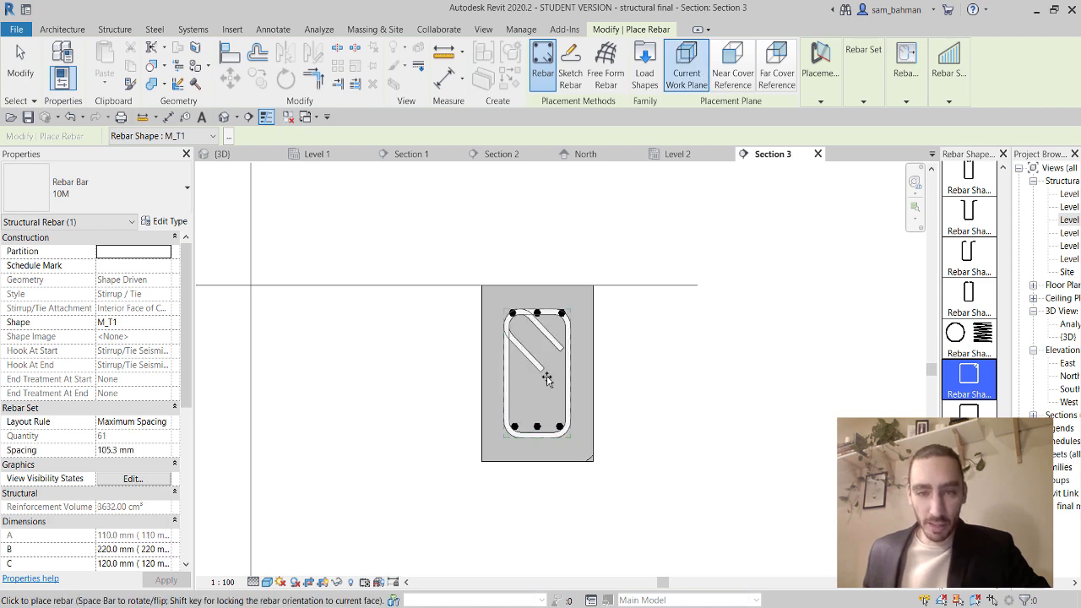
click(16, 54)
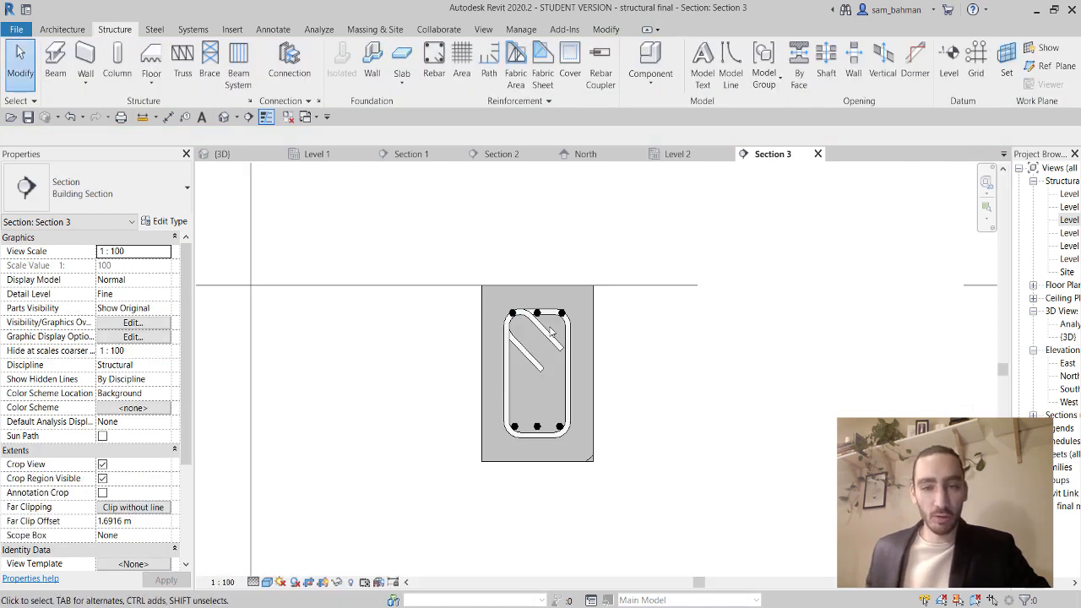
scroll(541, 338, up, 3)
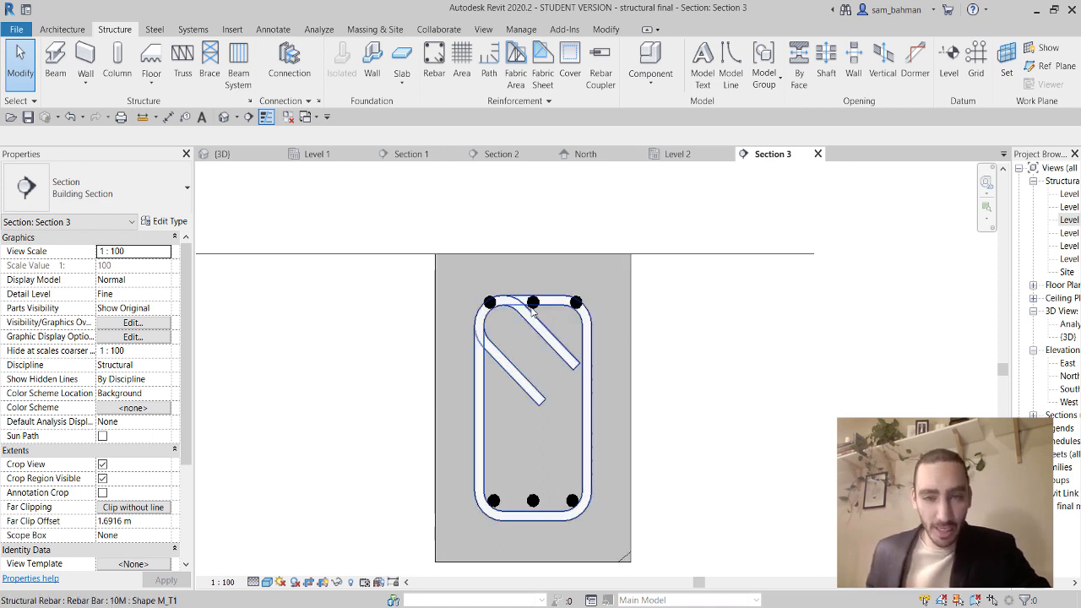
Drag the three top 13M bars down into the top corners of the new stirrup in Section 3.
scroll(577, 305, up, 3)
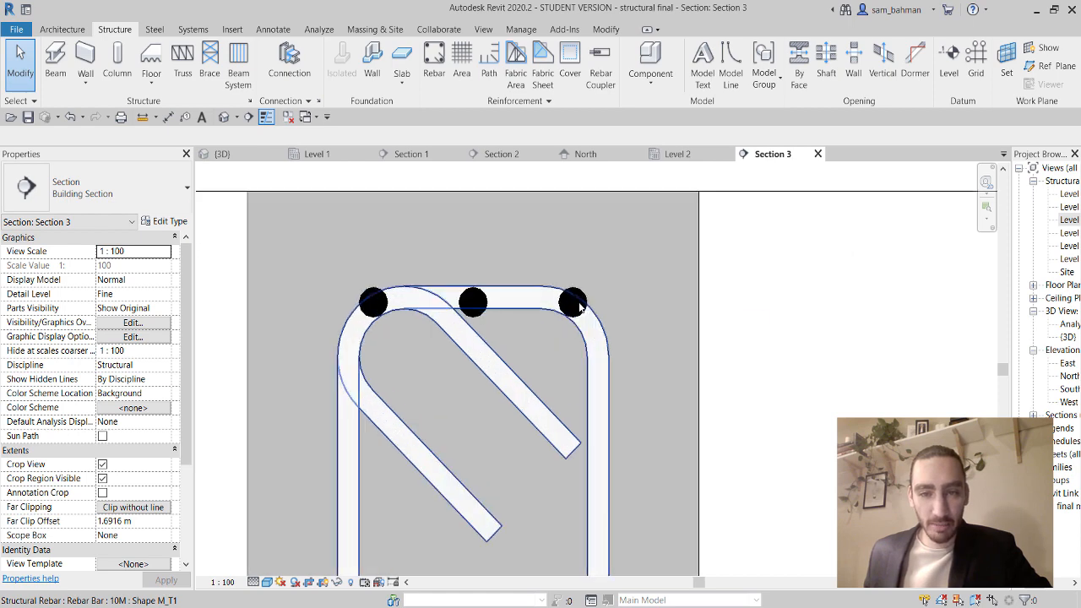
click(581, 297)
scroll(582, 298, up, 1)
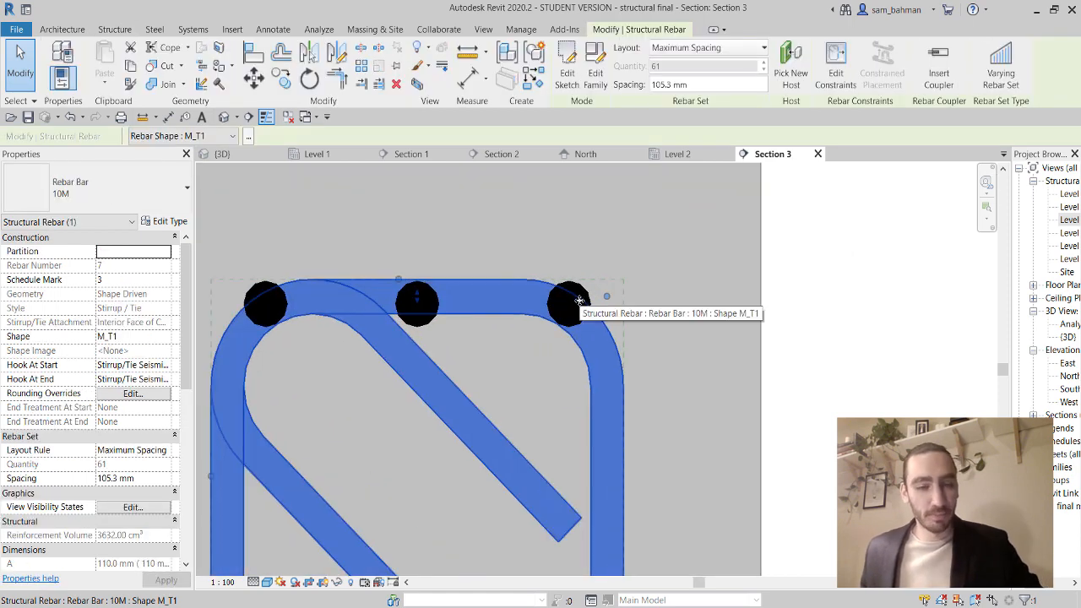
key(Escape)
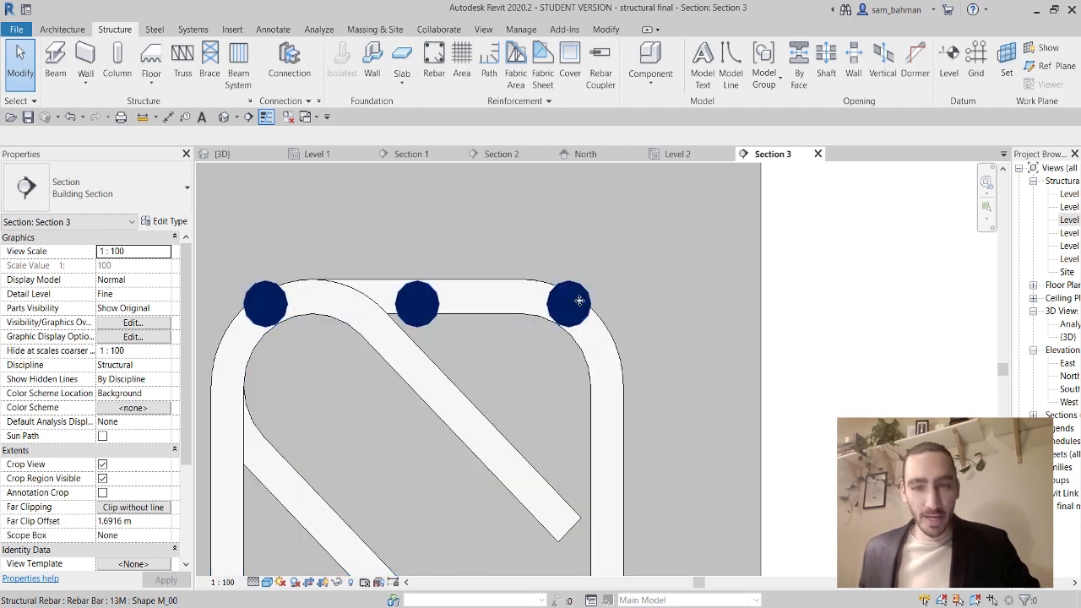
click(579, 301)
drag(579, 301, 532, 311)
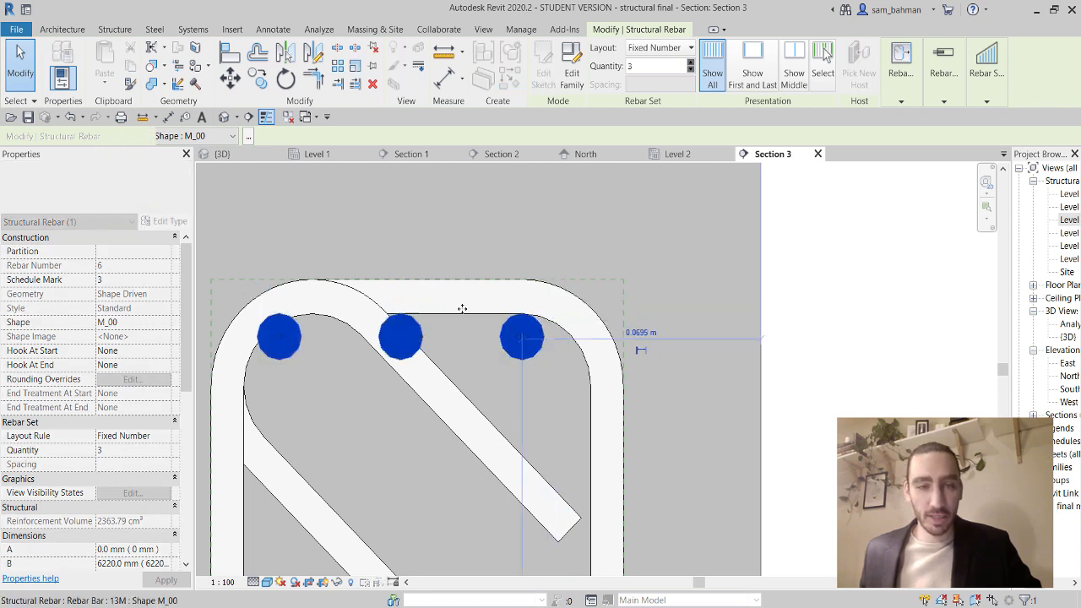
drag(280, 340, 295, 340)
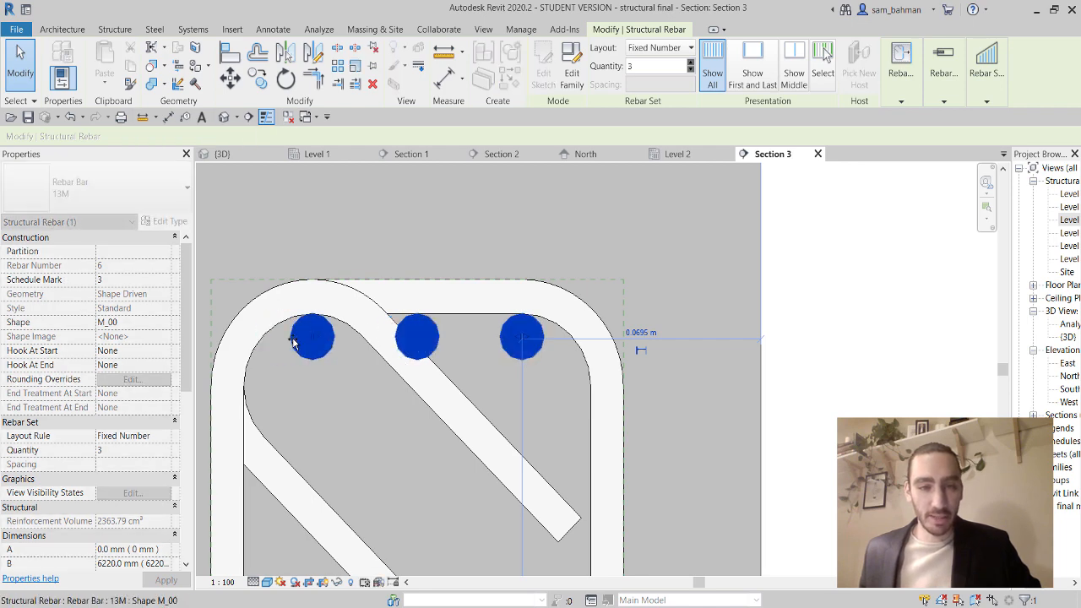
scroll(469, 291, down, 3)
scroll(469, 288, down, 2)
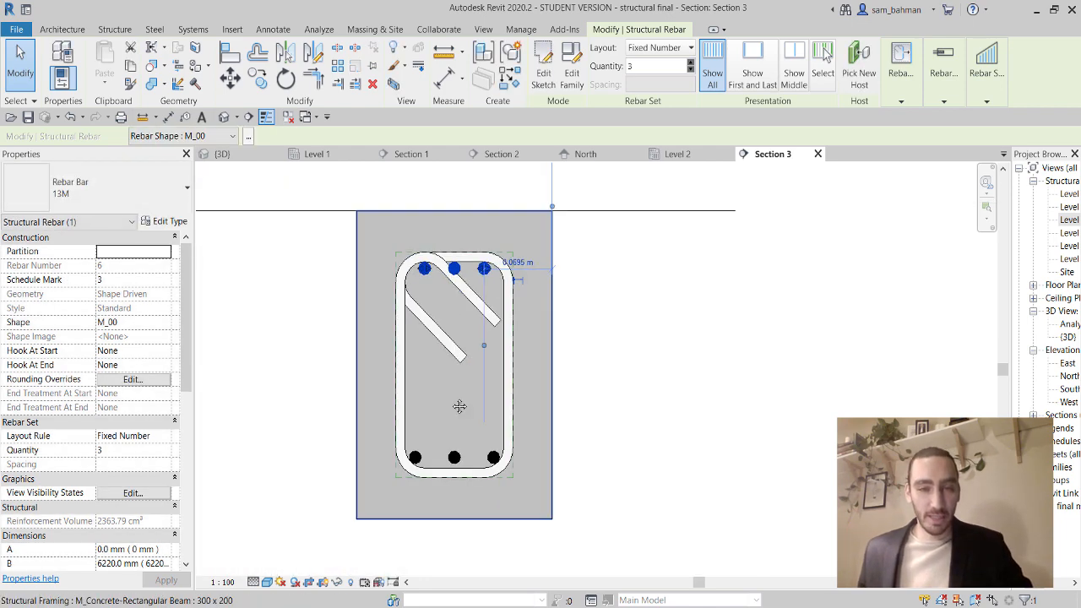
click(482, 339)
middle_drag(499, 318, 504, 364)
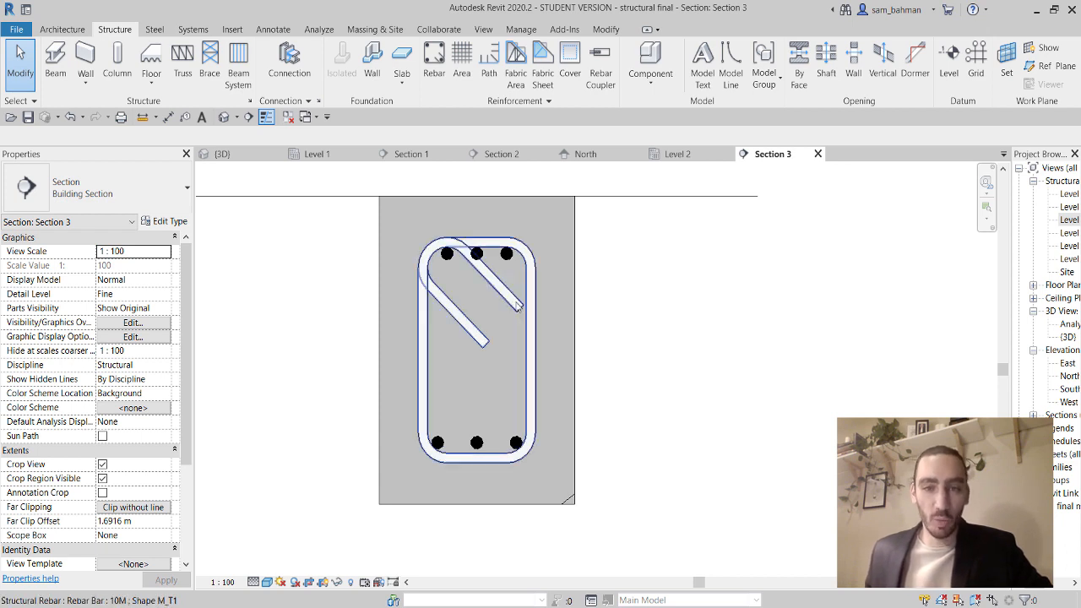
scroll(498, 315, down, 2)
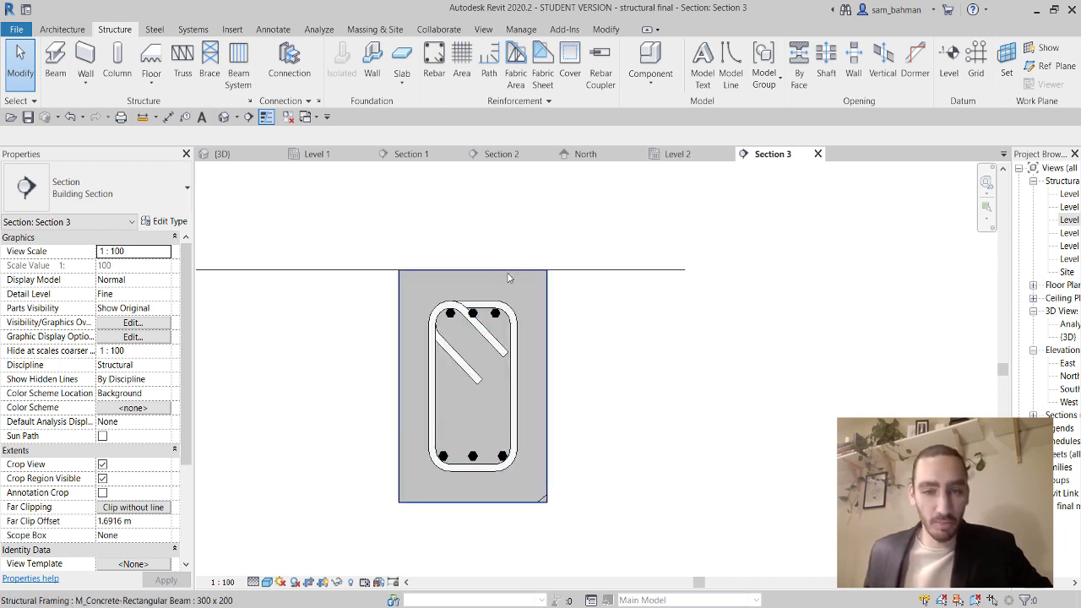
Open the default 3D view and display the model as Wireframe.
click(225, 118)
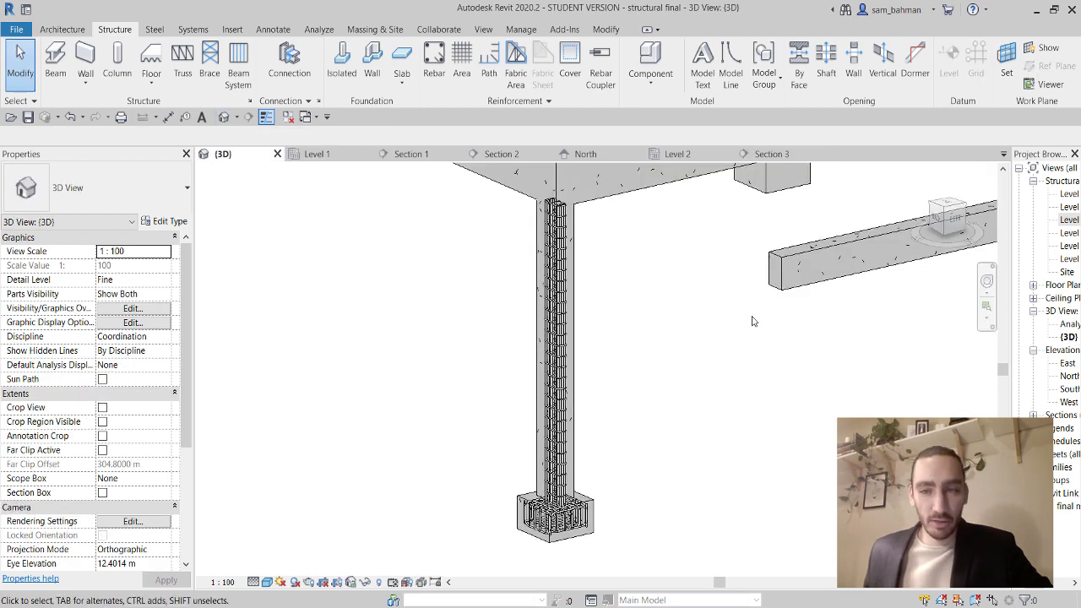
middle_drag(755, 320, 625, 319)
click(661, 295)
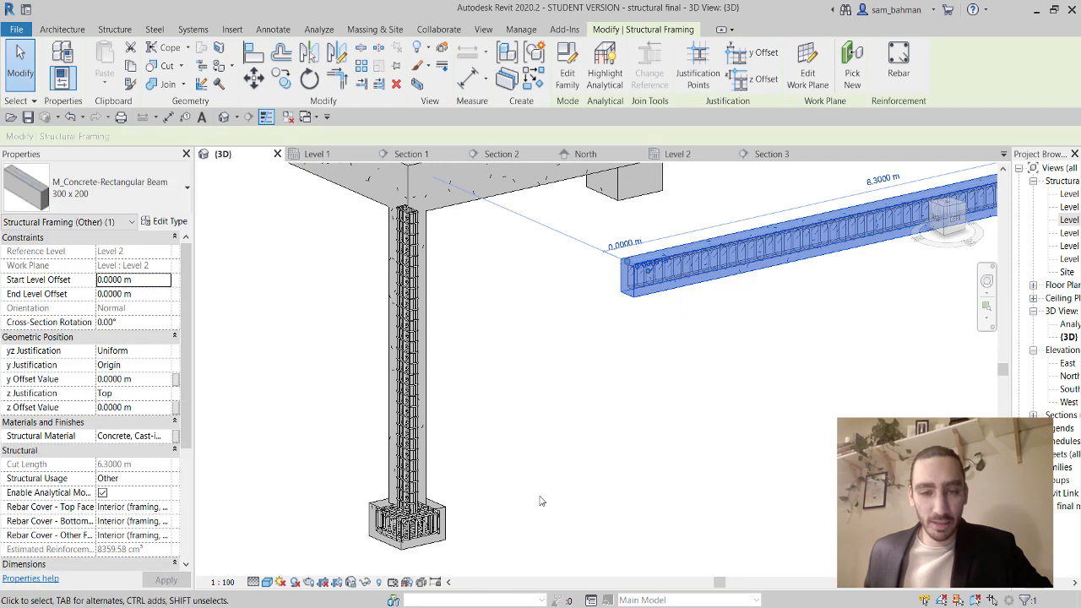
click(267, 582)
click(295, 494)
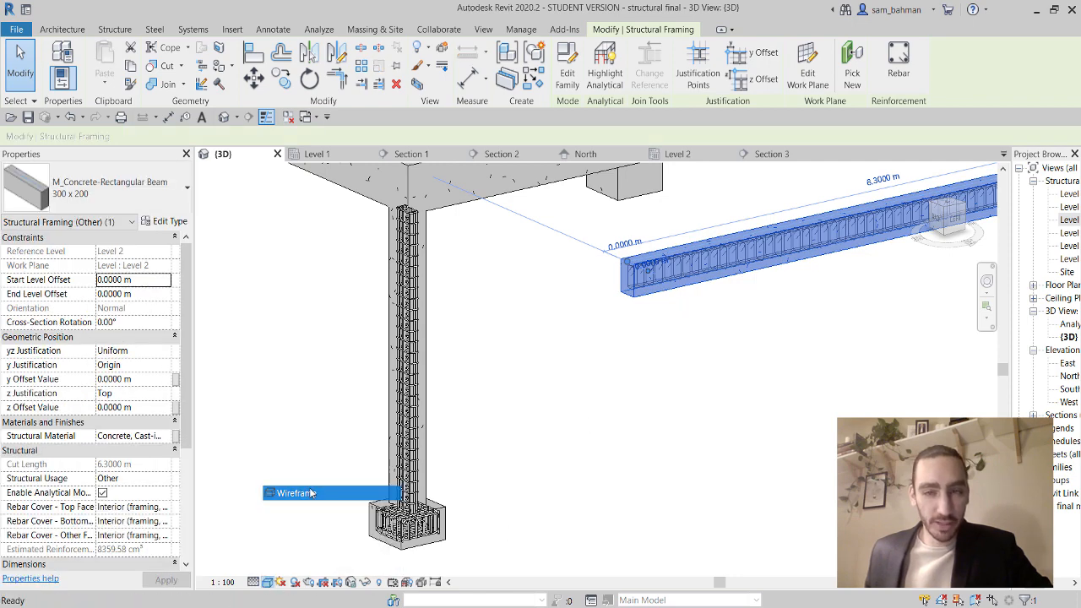
scroll(676, 267, up, 3)
scroll(615, 287, up, 4)
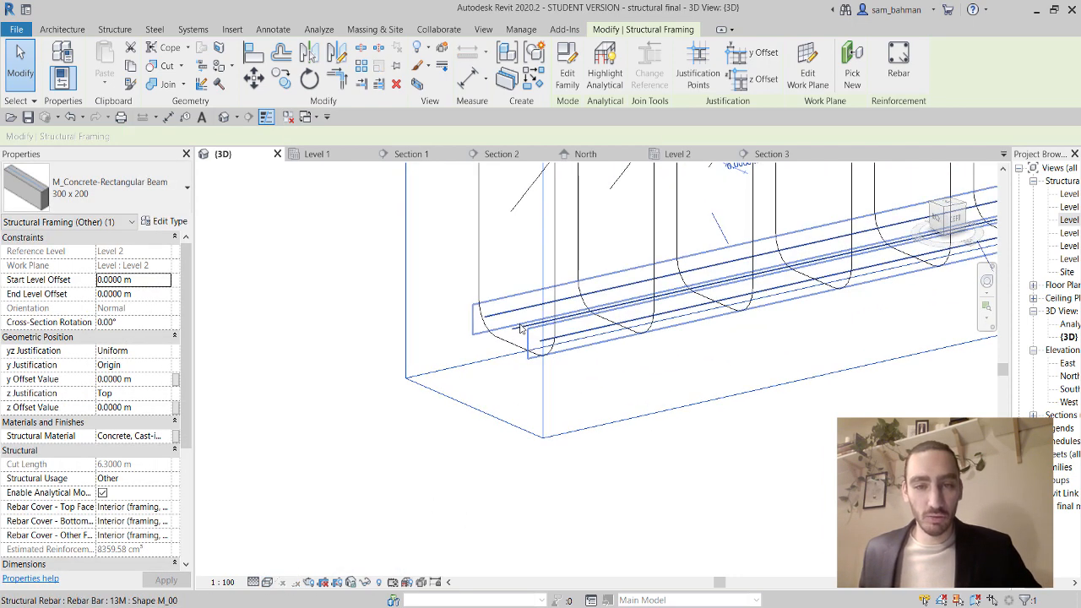
Set the beam's stirrup and longitudinal bar sets to View unobscured and View as solid in {3D}.
click(522, 328)
middle_drag(556, 263, 567, 510)
ctrl+click(479, 345)
ctrl+click(513, 356)
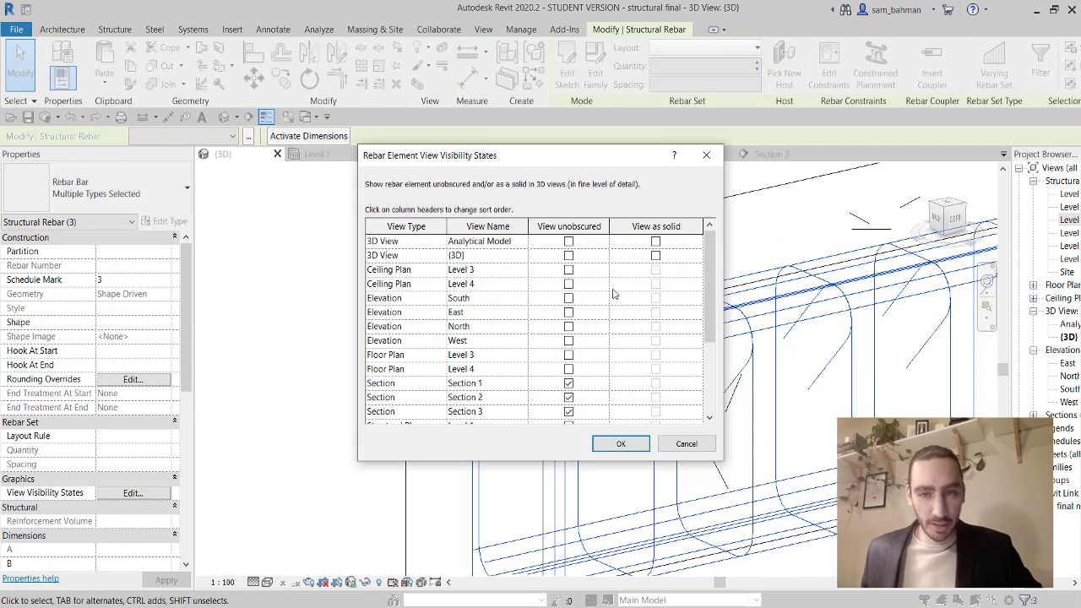
click(569, 256)
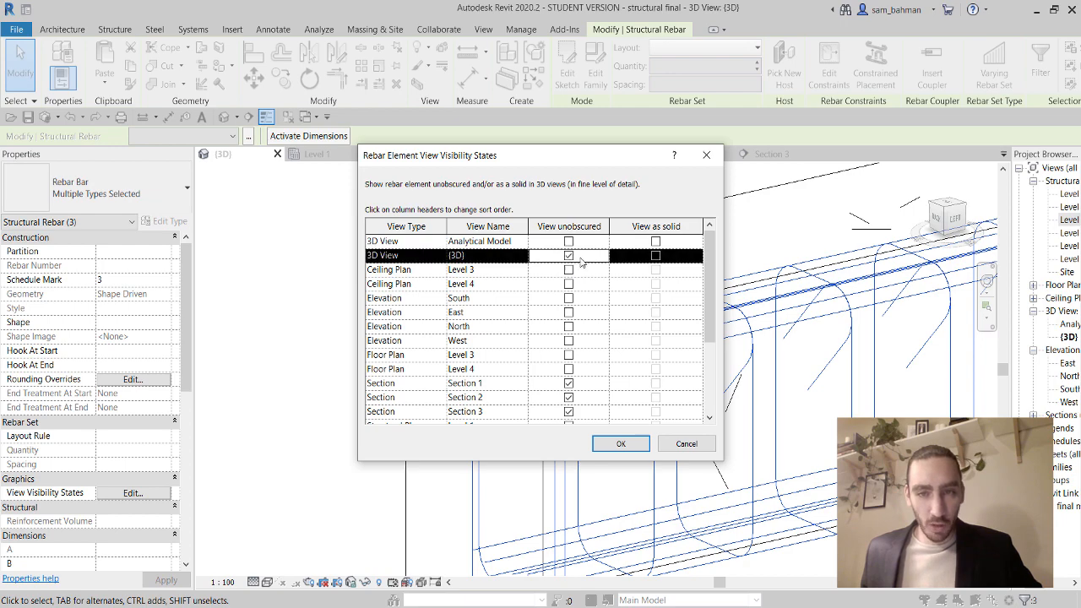
click(656, 256)
click(629, 445)
scroll(655, 374, down, 3)
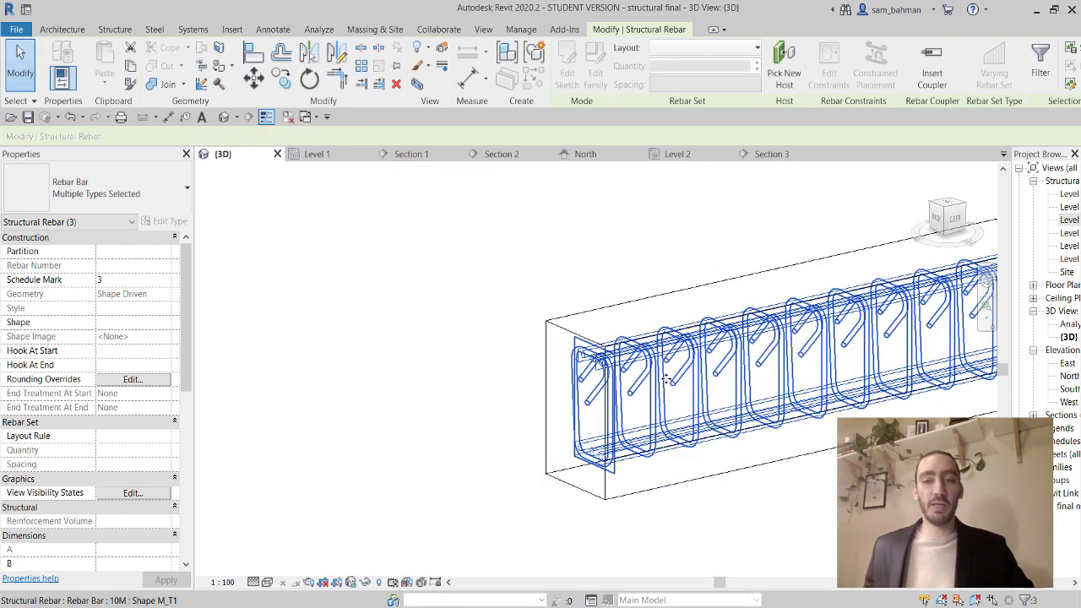
middle_drag(729, 435, 596, 408)
Switch the 3D view to Consistent Colors and select the bottom longitudinal rebar set.
click(267, 582)
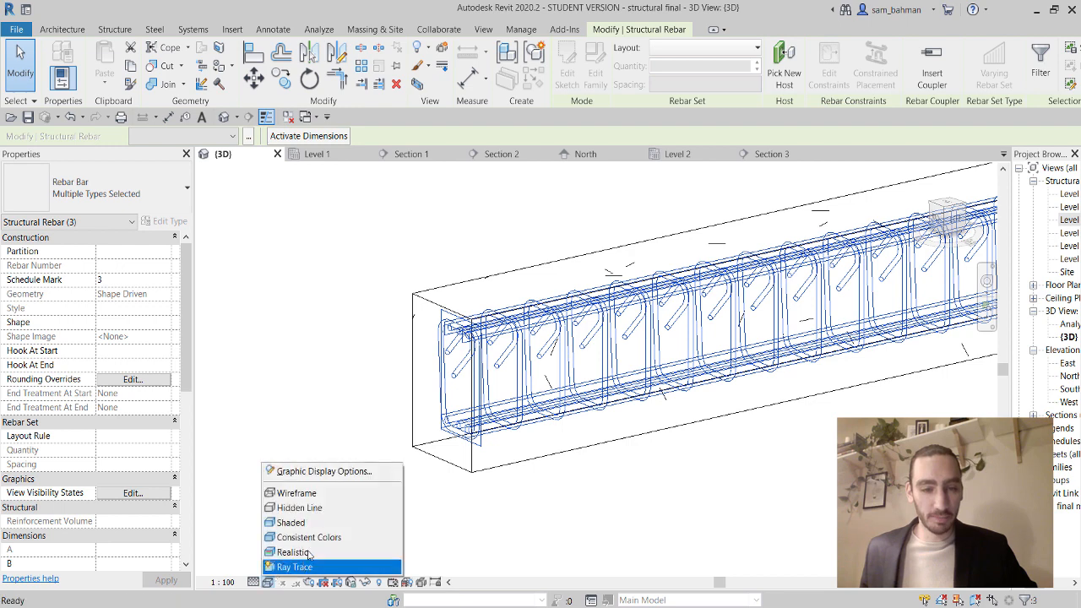
click(308, 536)
click(596, 473)
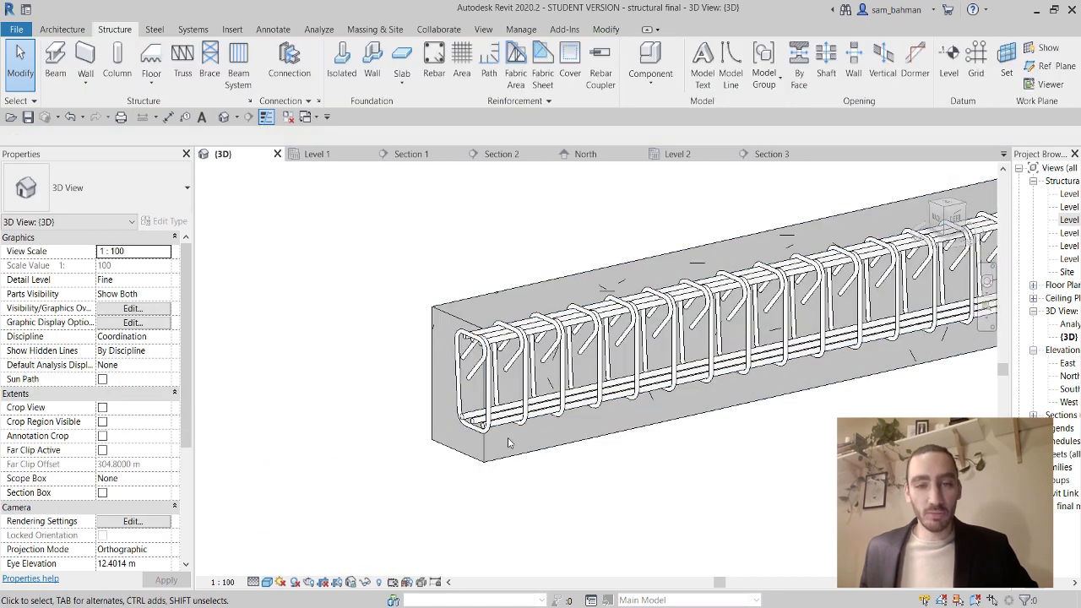
click(476, 421)
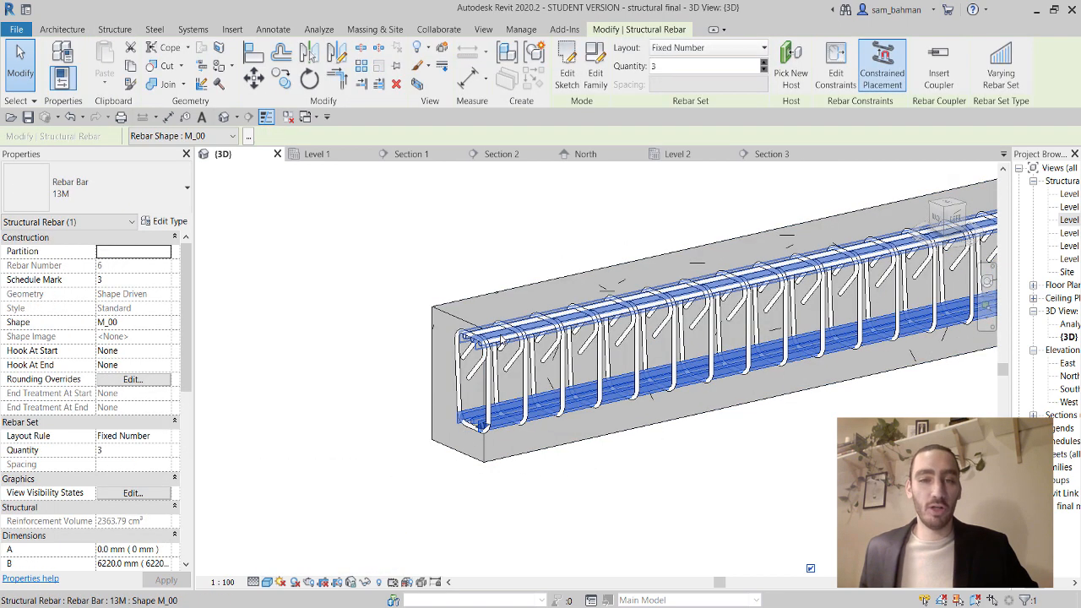
Give the selected 13M longitudinal bar sets a standard 90-degree hook at their start.
ctrl+click(472, 342)
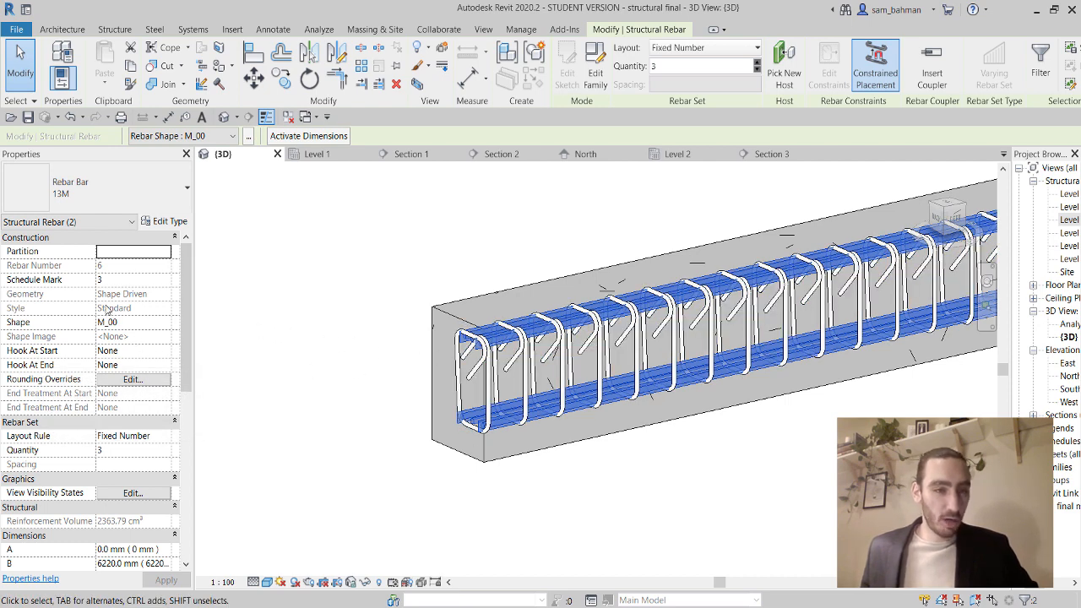
click(165, 352)
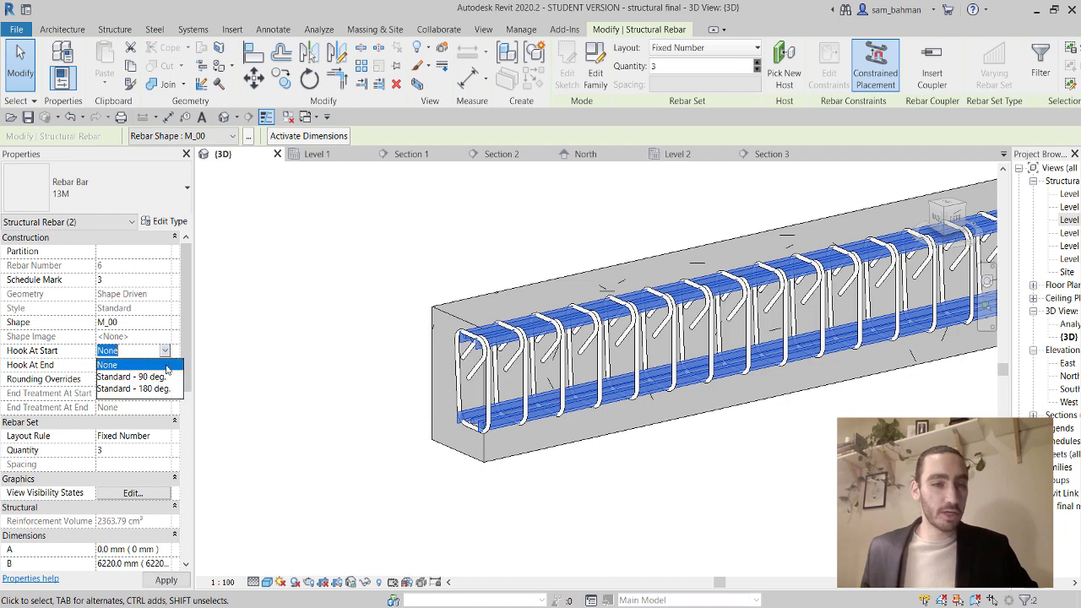
click(144, 377)
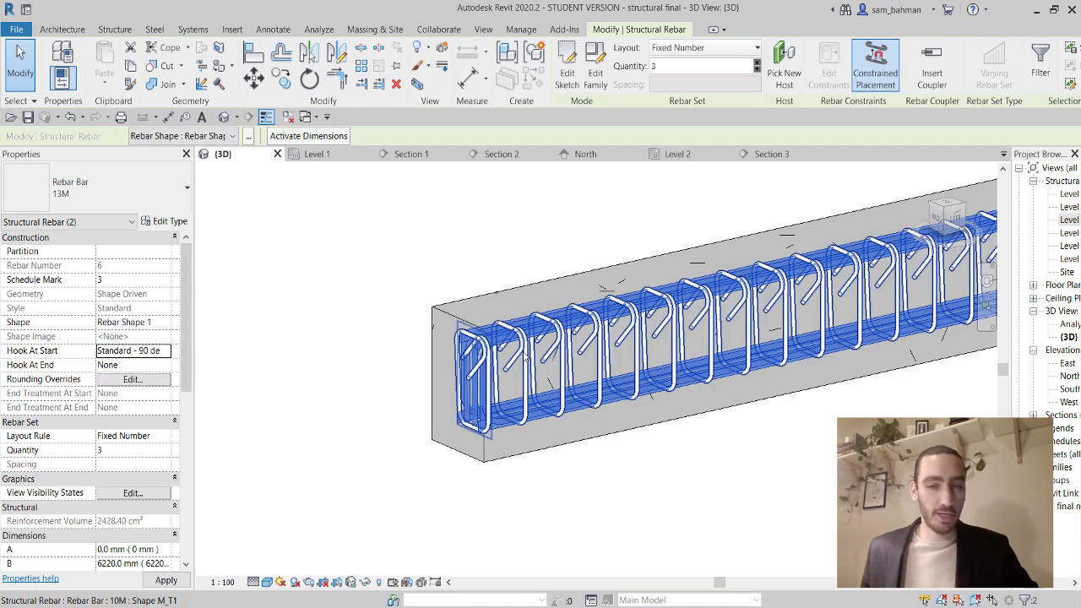
click(552, 470)
Orbit to the beam's left end to check the hooked 13M bars.
scroll(584, 464, up, 5)
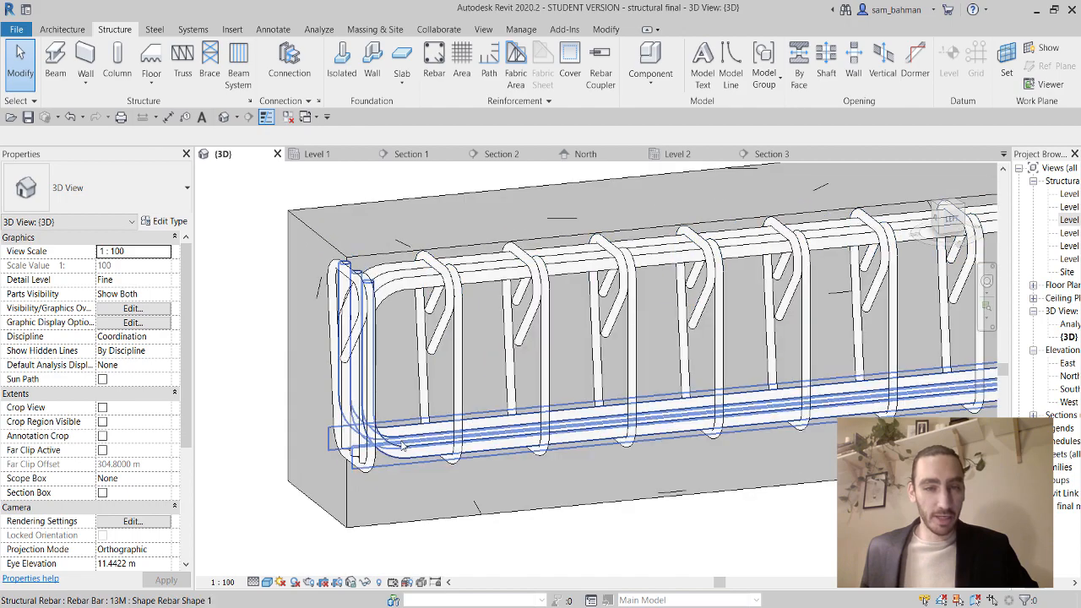
click(404, 448)
scroll(492, 459, down, 3)
shift+middle_drag(493, 459, 454, 423)
scroll(524, 423, down, 4)
middle_drag(317, 406, 497, 438)
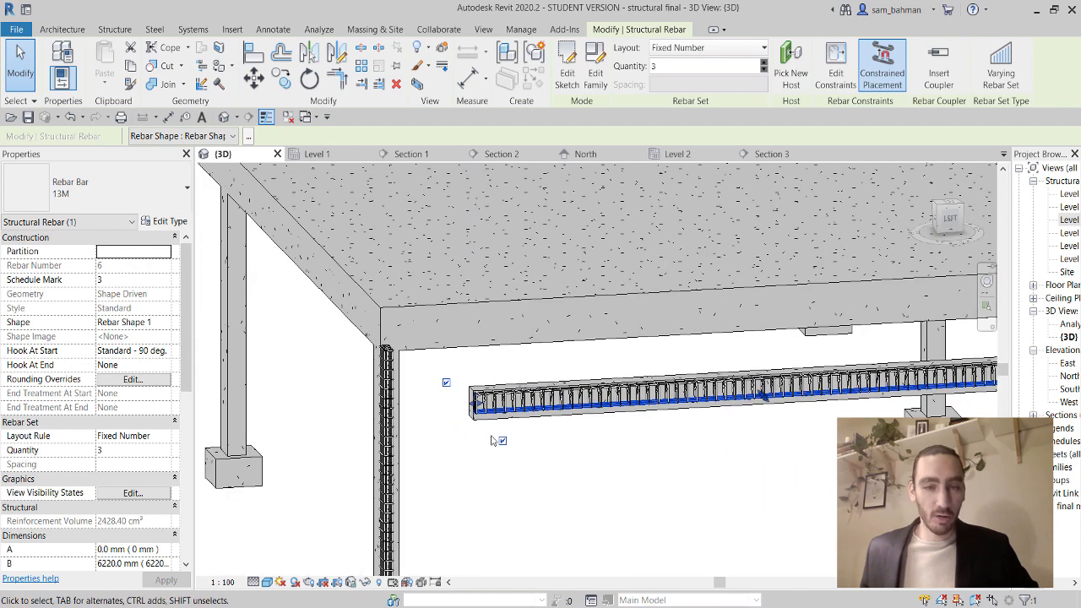
scroll(490, 422, up, 5)
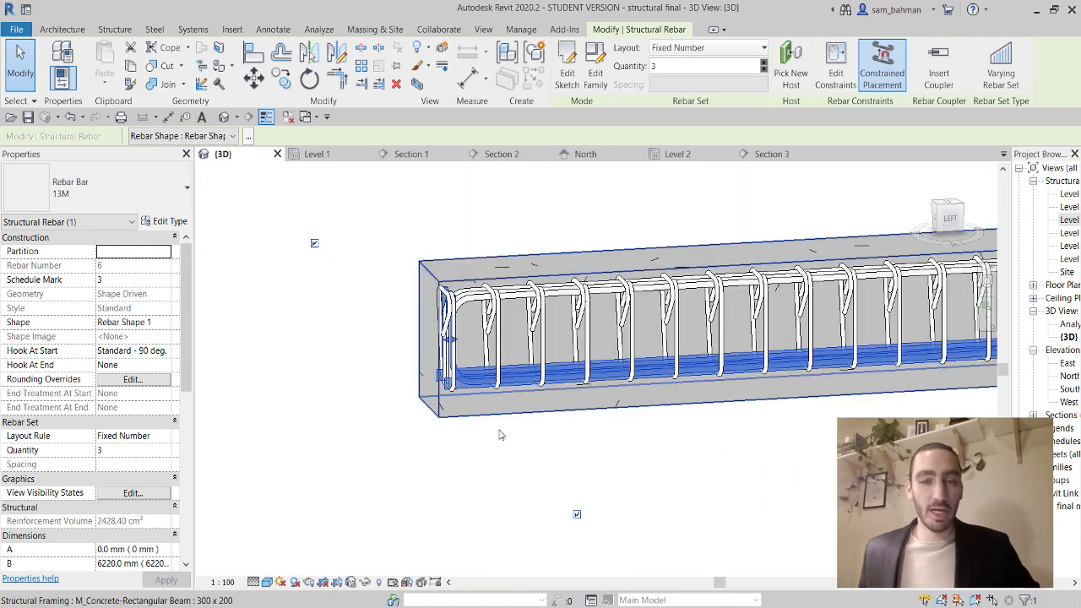
click(502, 443)
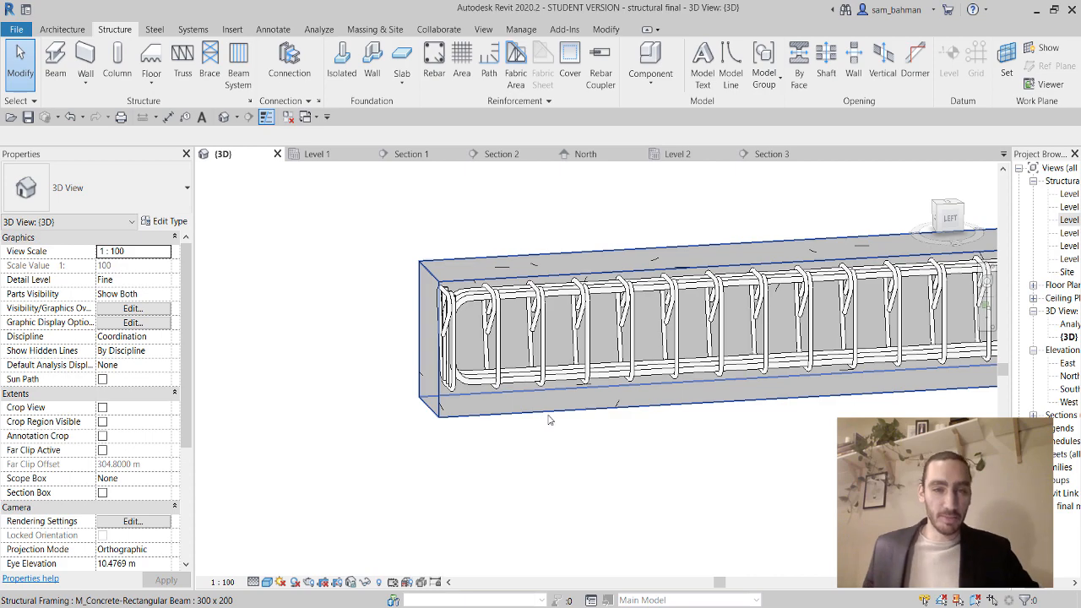
Pan the 3D view down to inspect the Level 2 slab and the beam beneath it.
scroll(548, 420, down, 2)
scroll(557, 385, down, 4)
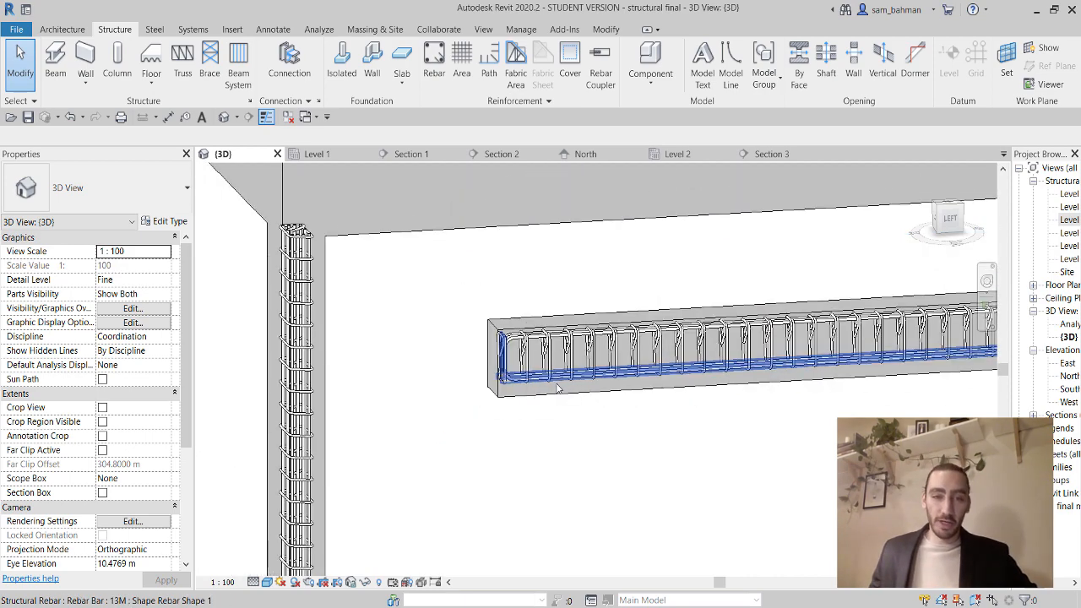
middle_drag(505, 341, 511, 423)
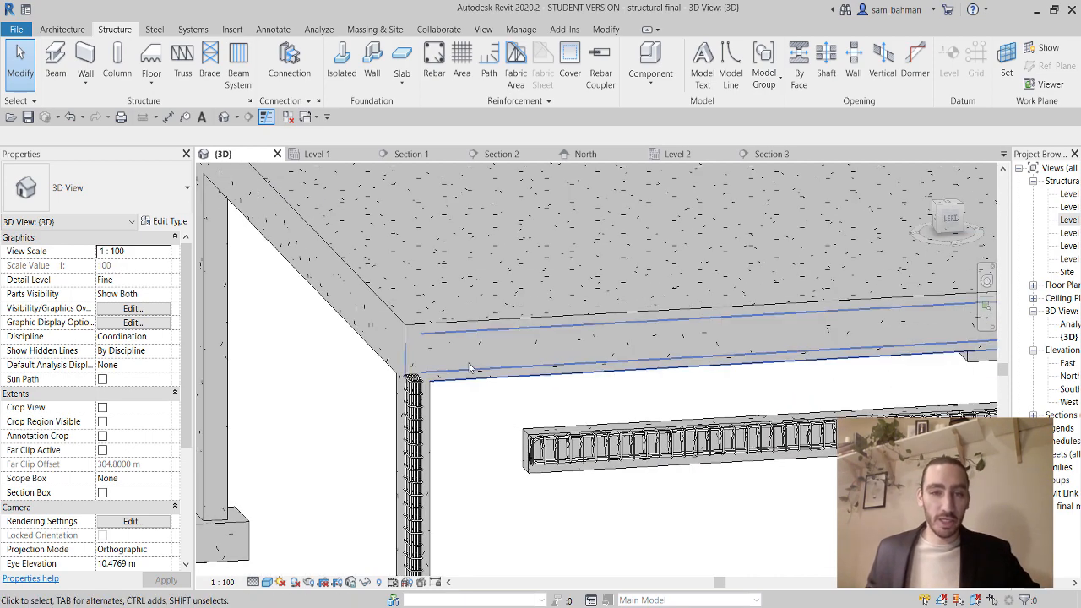
click(466, 322)
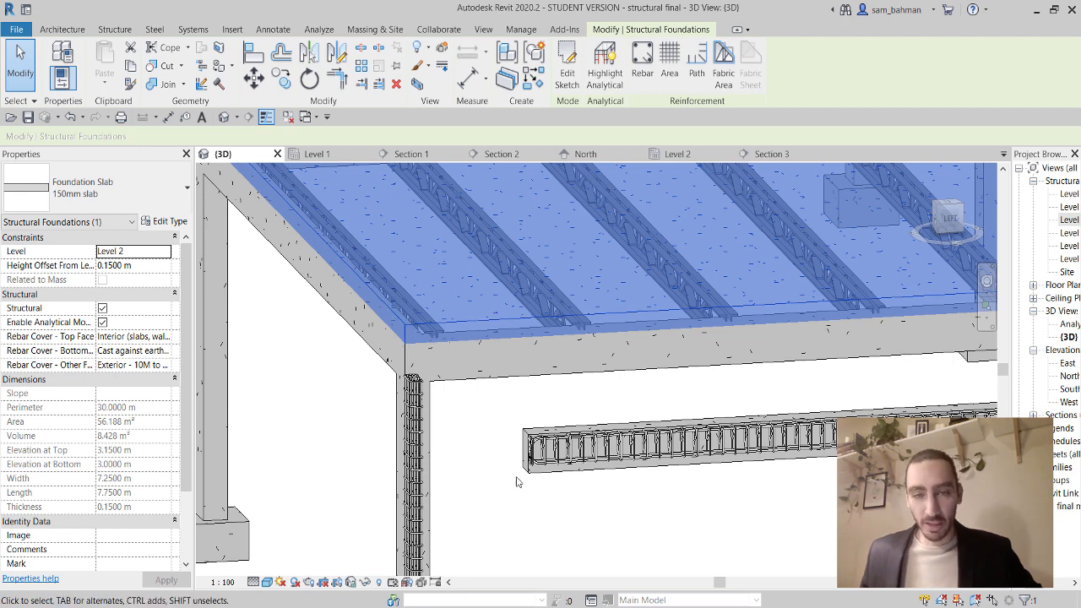
click(571, 415)
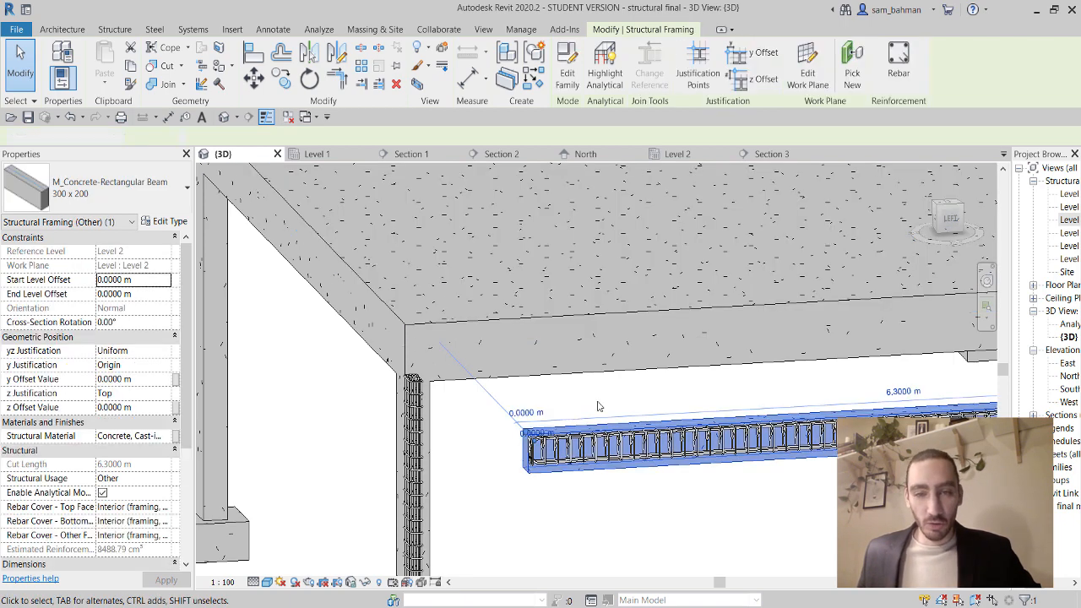
key(Escape)
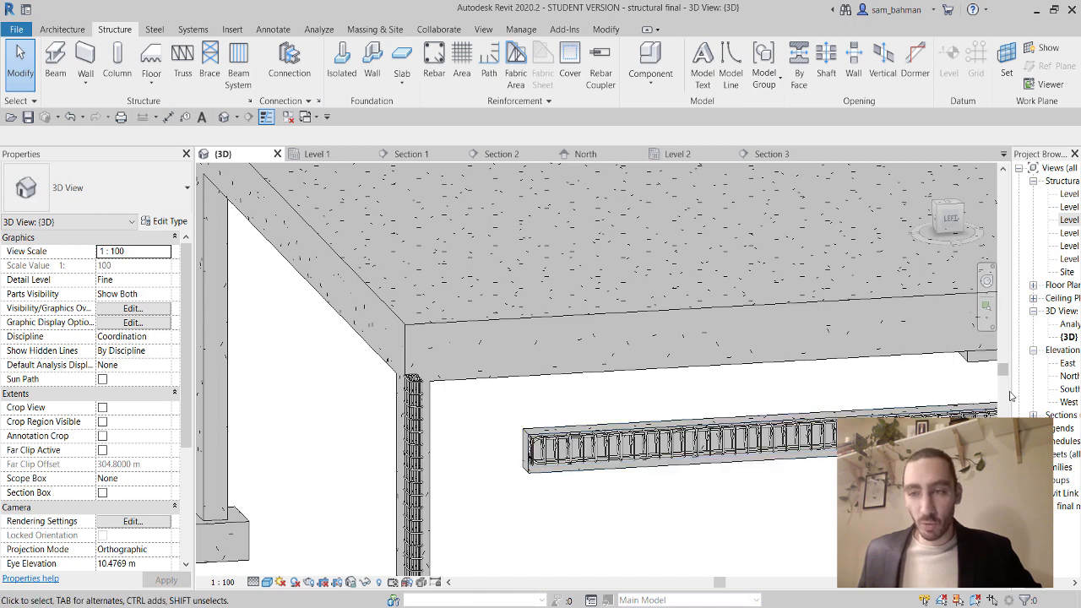
Open the Level 2 structural plan in Wireframe and zoom to the beam end at the column.
drag(1013, 394, 921, 394)
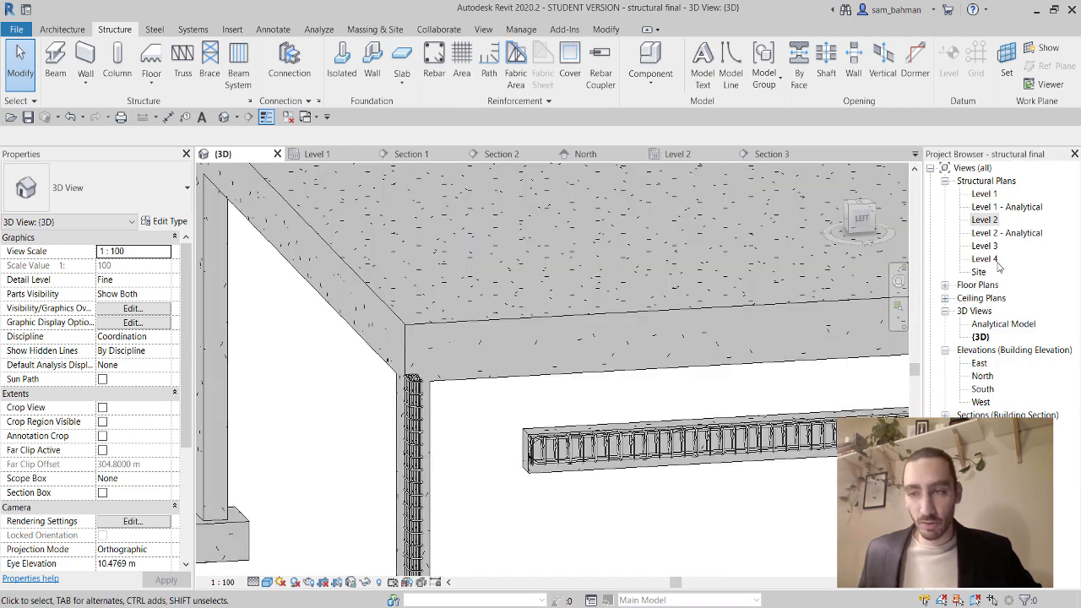
double_click(985, 220)
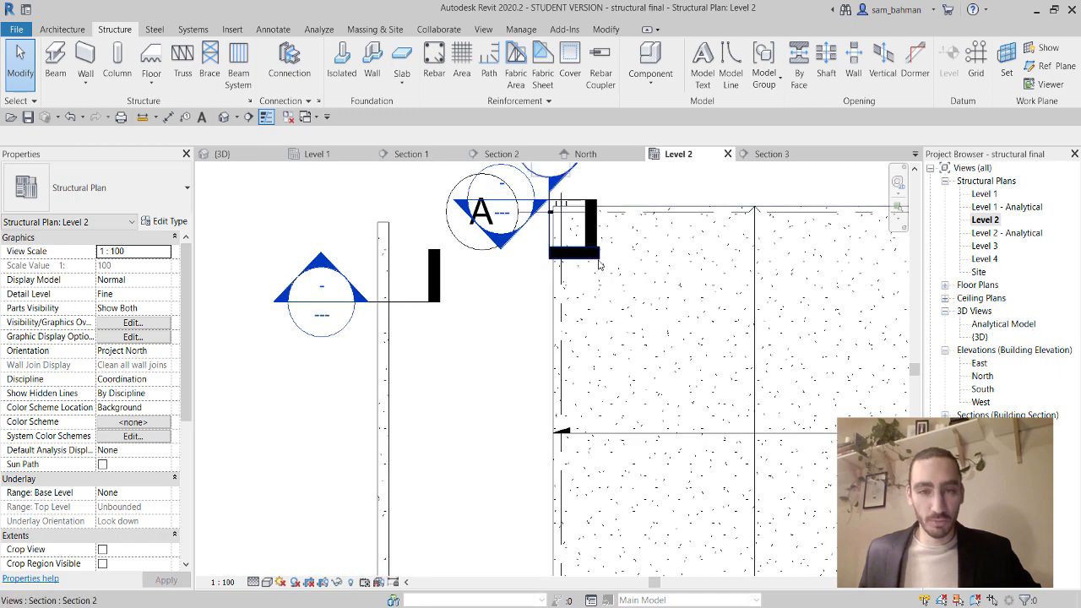
middle_drag(597, 265, 505, 332)
scroll(586, 340, up, 3)
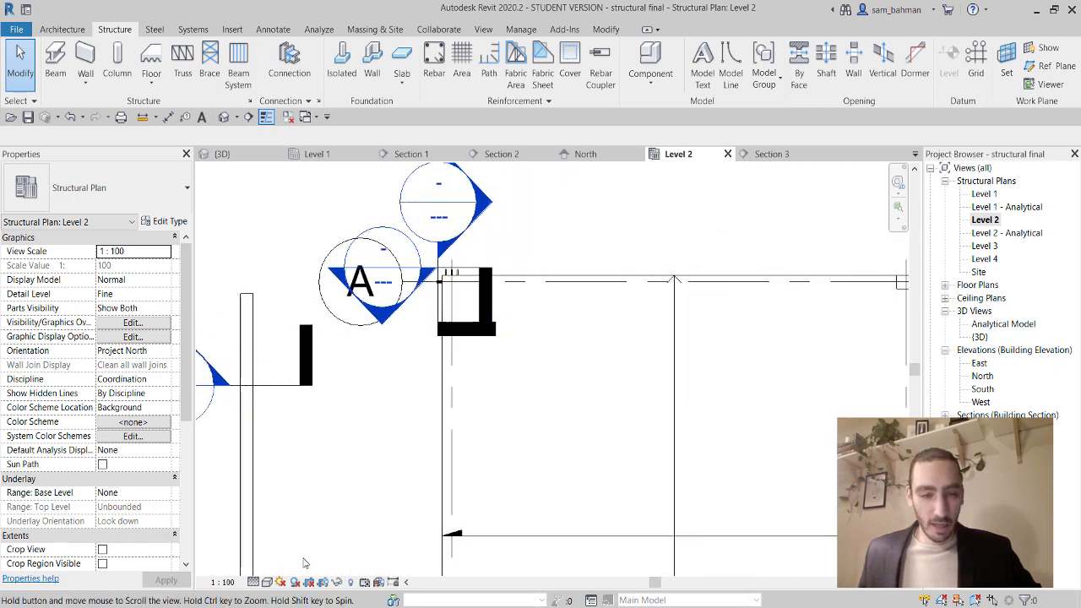
click(267, 582)
click(298, 496)
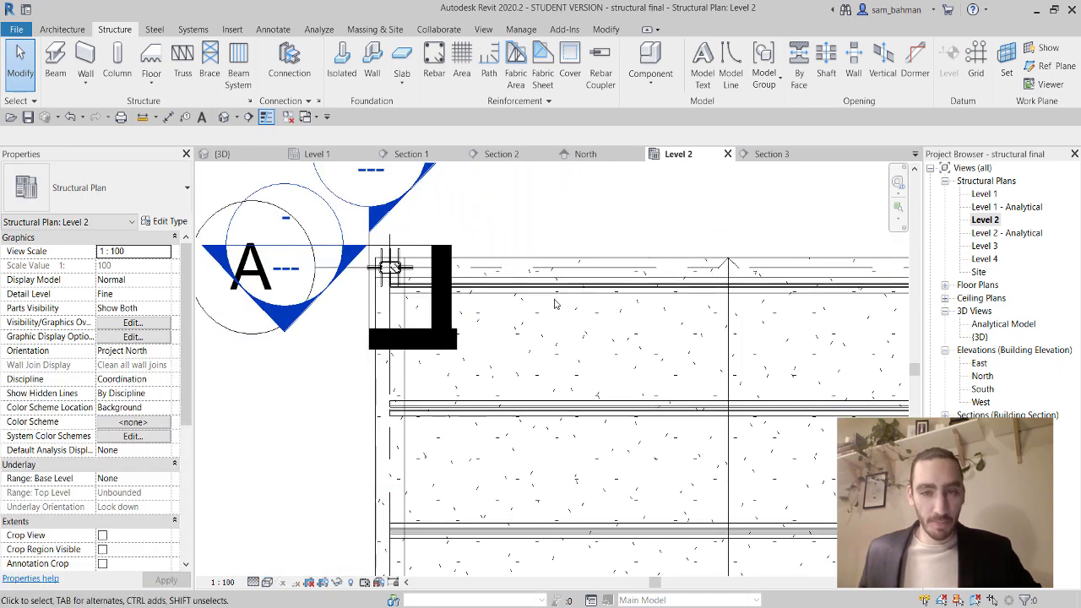
click(612, 265)
click(619, 235)
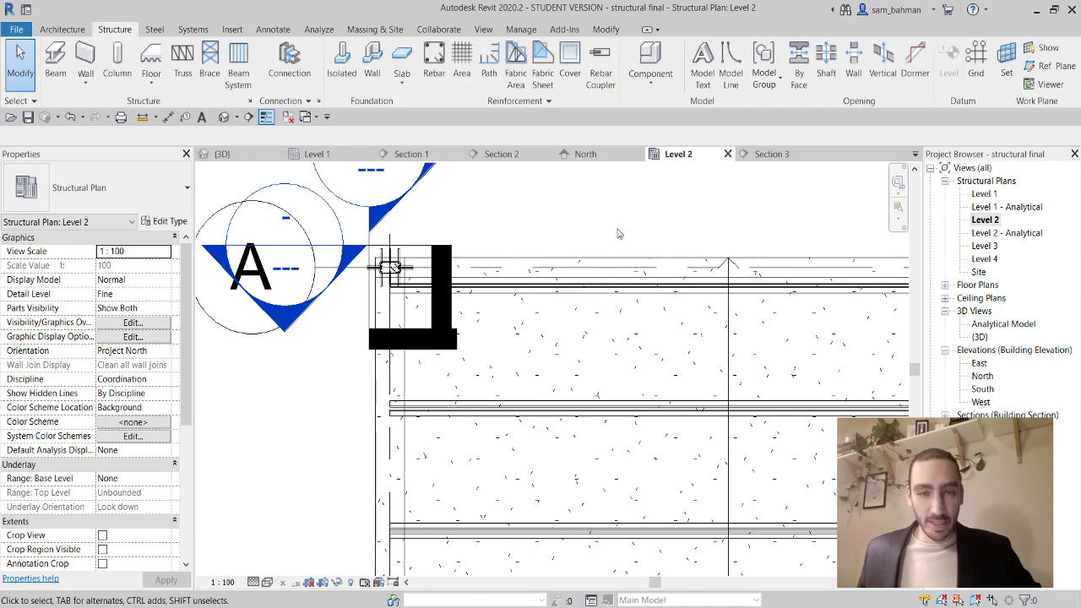
scroll(617, 234, down, 2)
scroll(610, 248, up, 3)
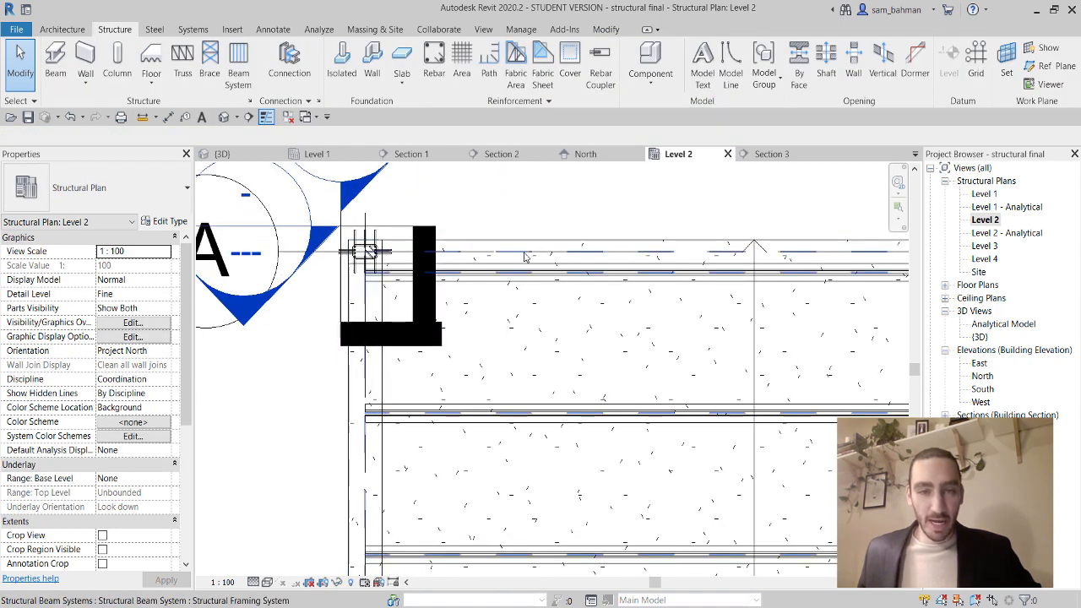
scroll(478, 259, up, 5)
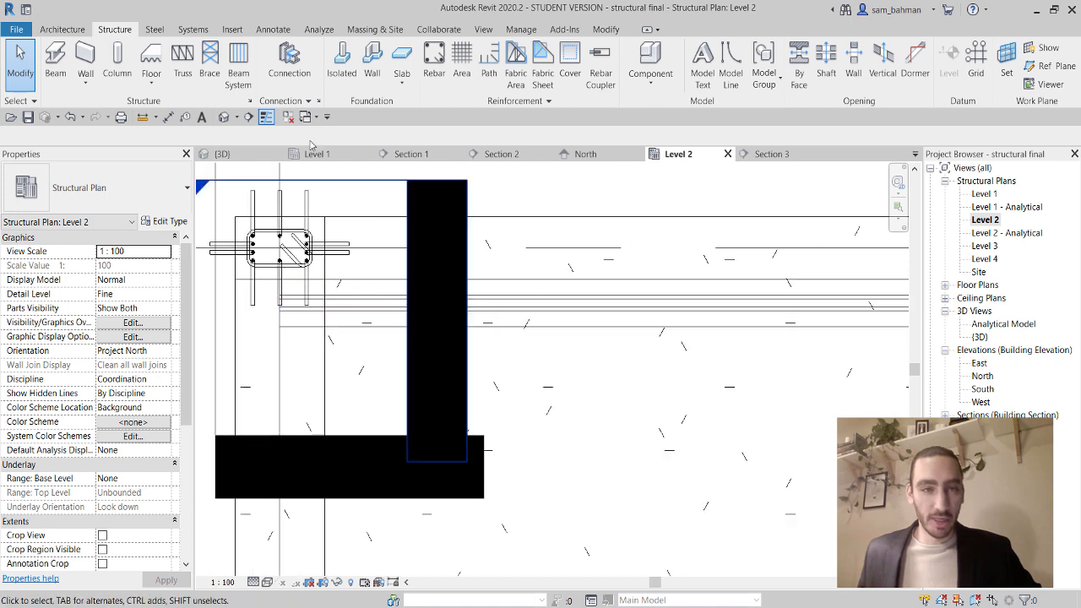
Draw a section across the beam near the slab edge and open it as Section 4.
click(247, 118)
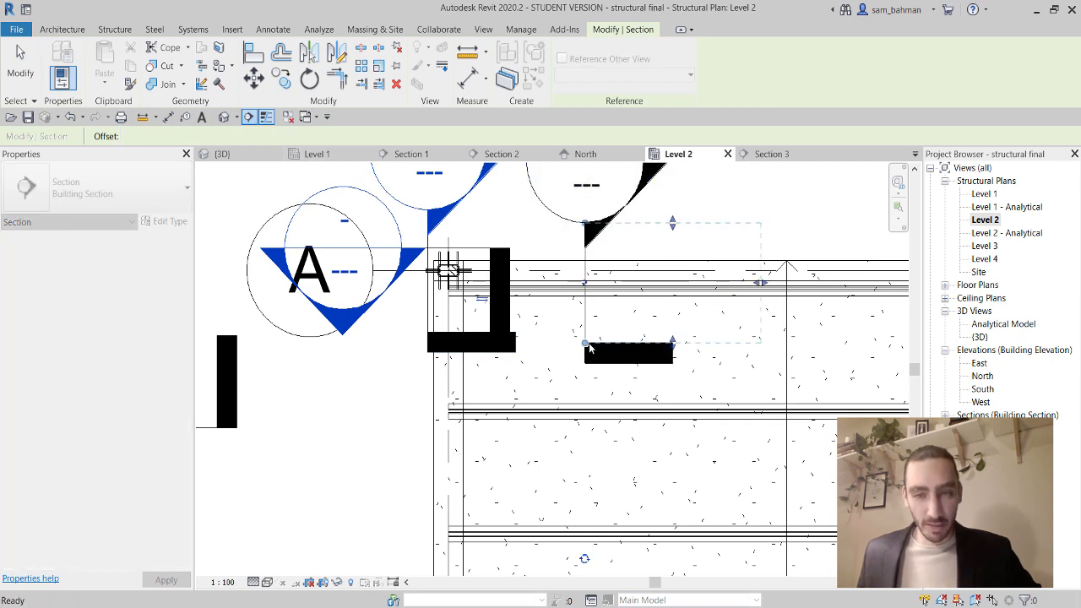
click(585, 345)
middle_drag(632, 180, 633, 261)
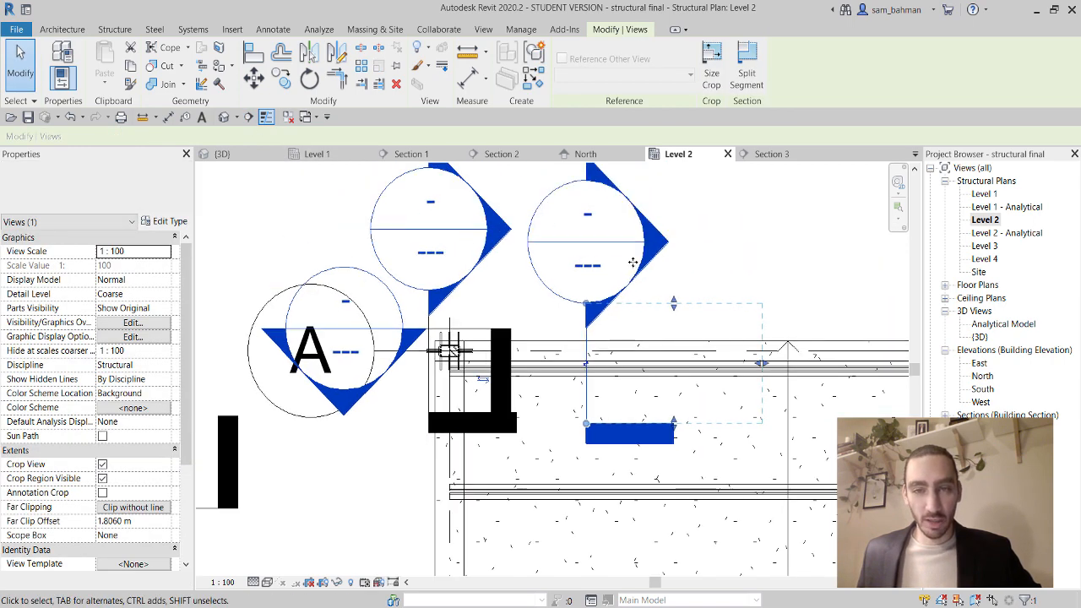
click(685, 261)
double_click(594, 271)
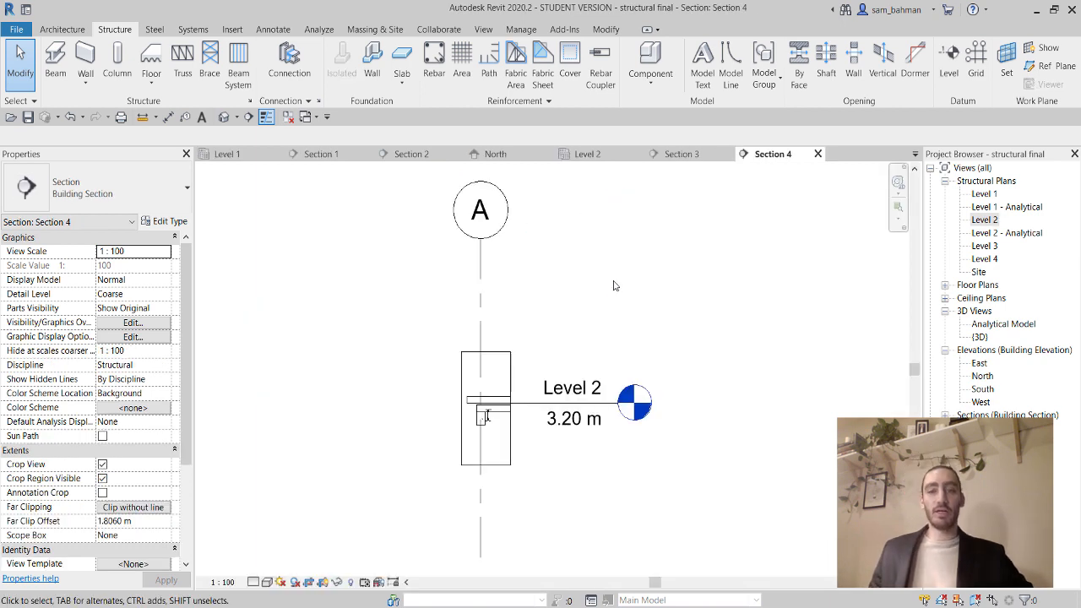
Set Section 4 to Fine detail with Consistent Colors shading.
scroll(465, 422, up, 2)
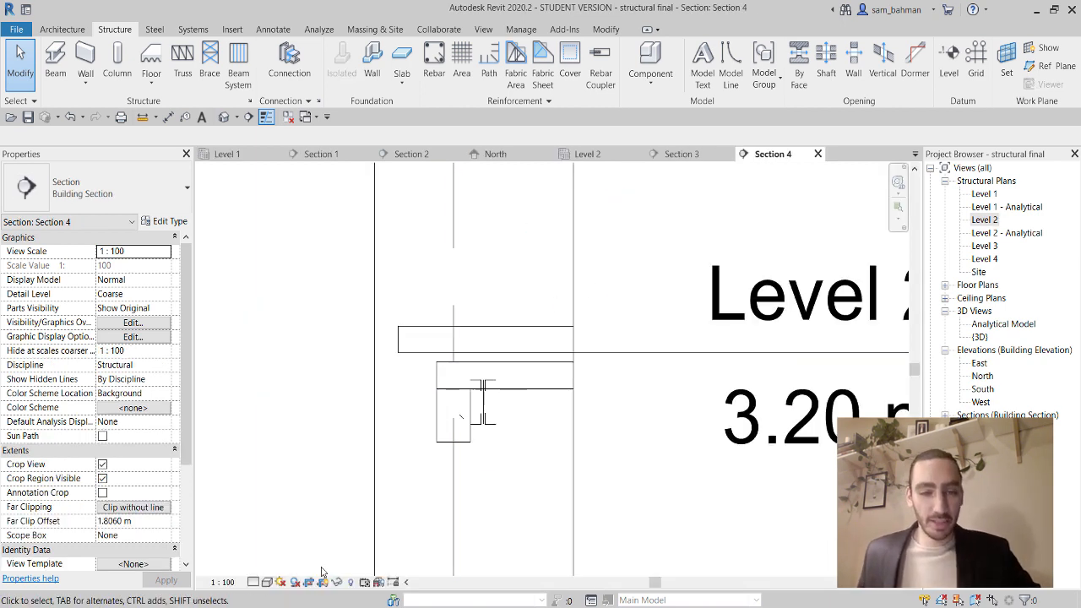
click(254, 582)
click(274, 568)
click(267, 582)
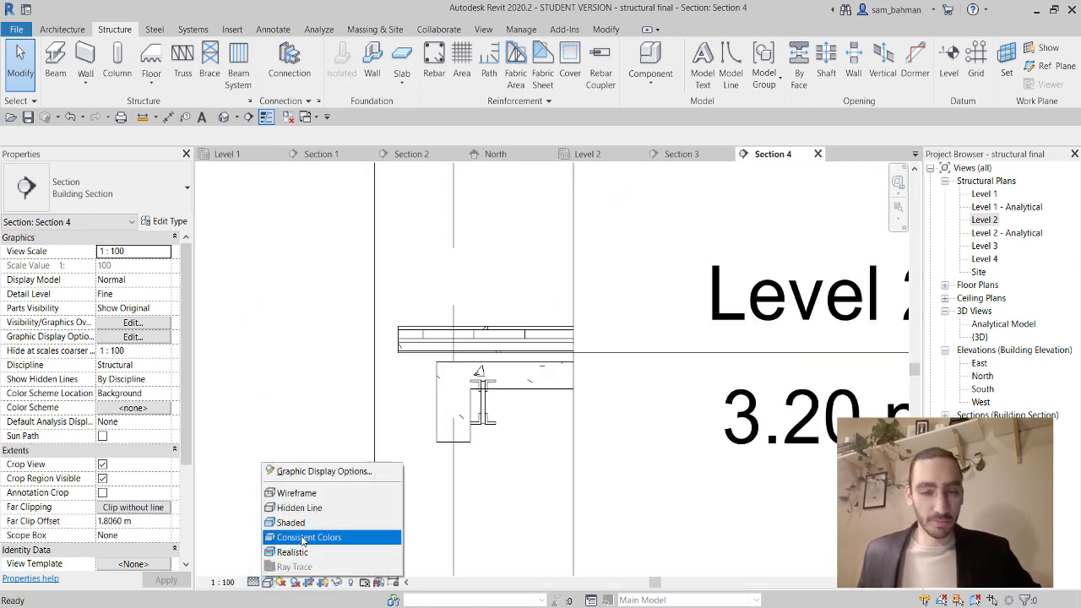
click(304, 538)
scroll(481, 348, up, 2)
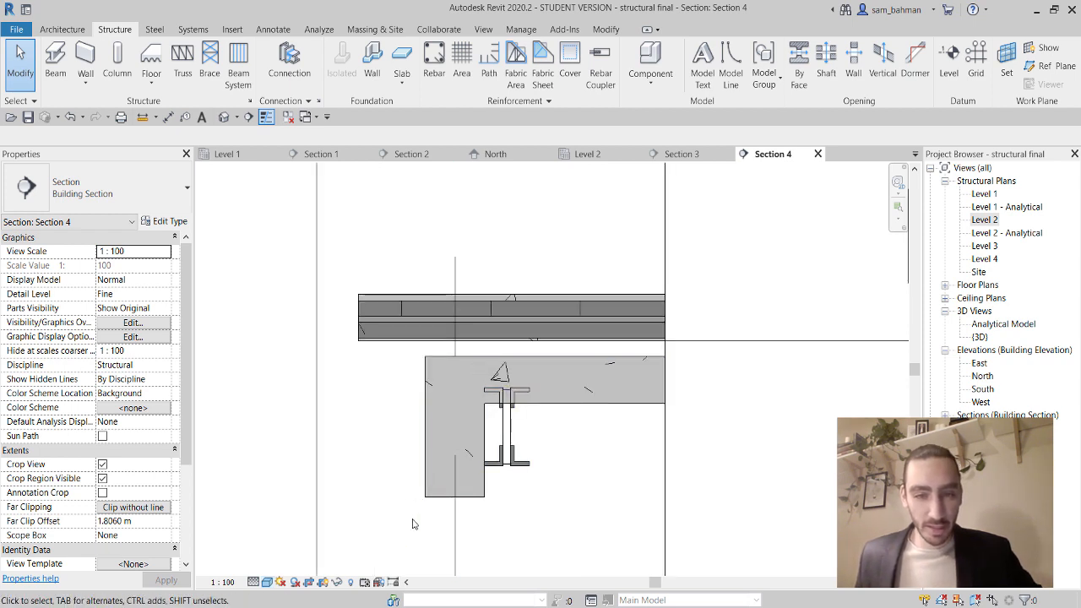
click(436, 497)
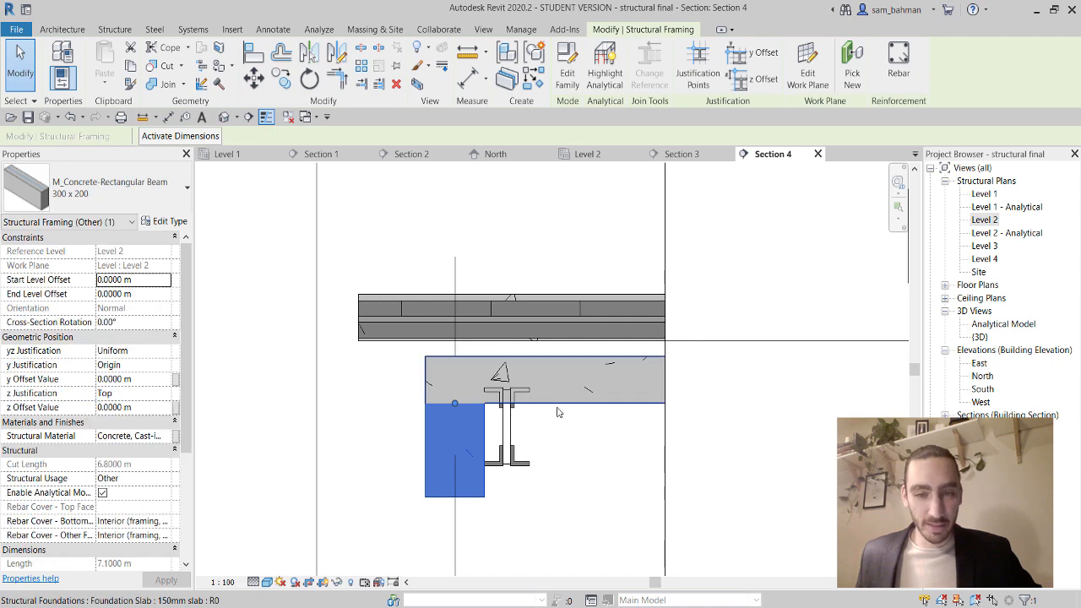
click(559, 406)
click(558, 472)
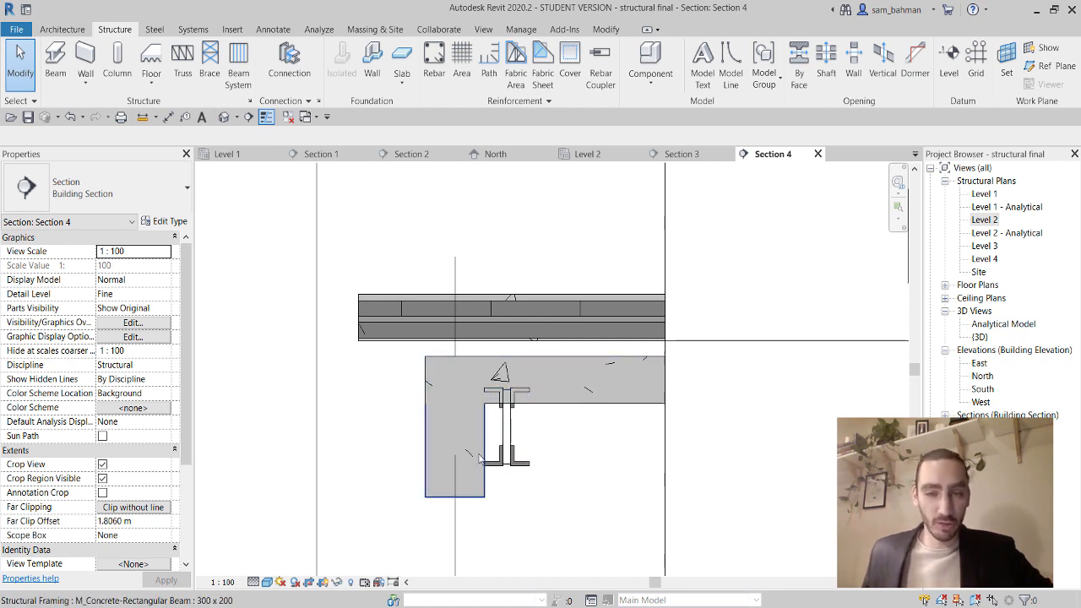
Place a Fixed Number set of three M_00 straight bars, perpendicular to cover, along the beam bottom.
click(470, 508)
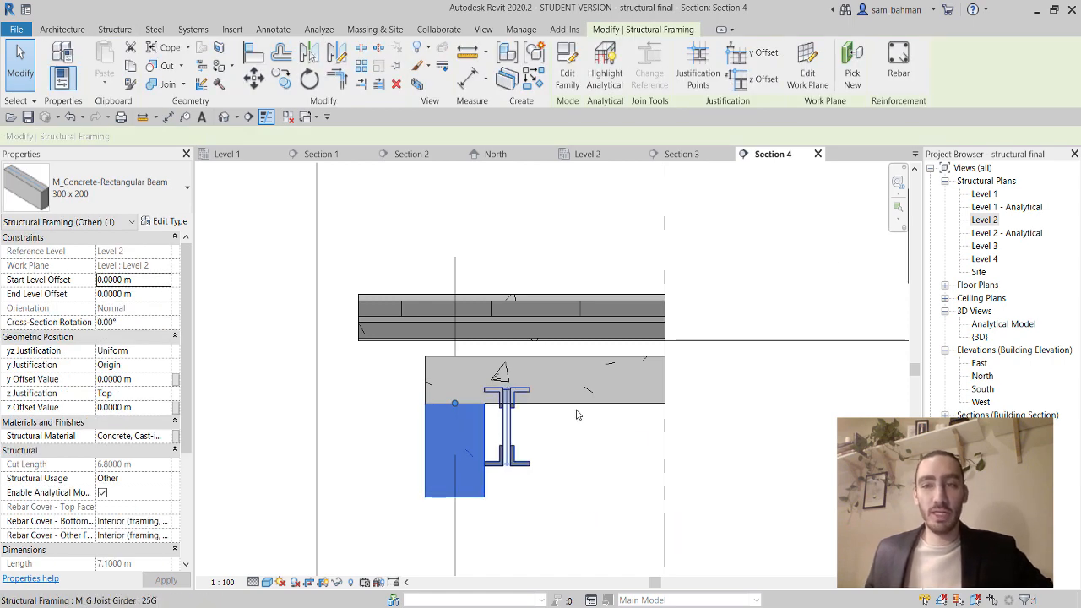
click(898, 68)
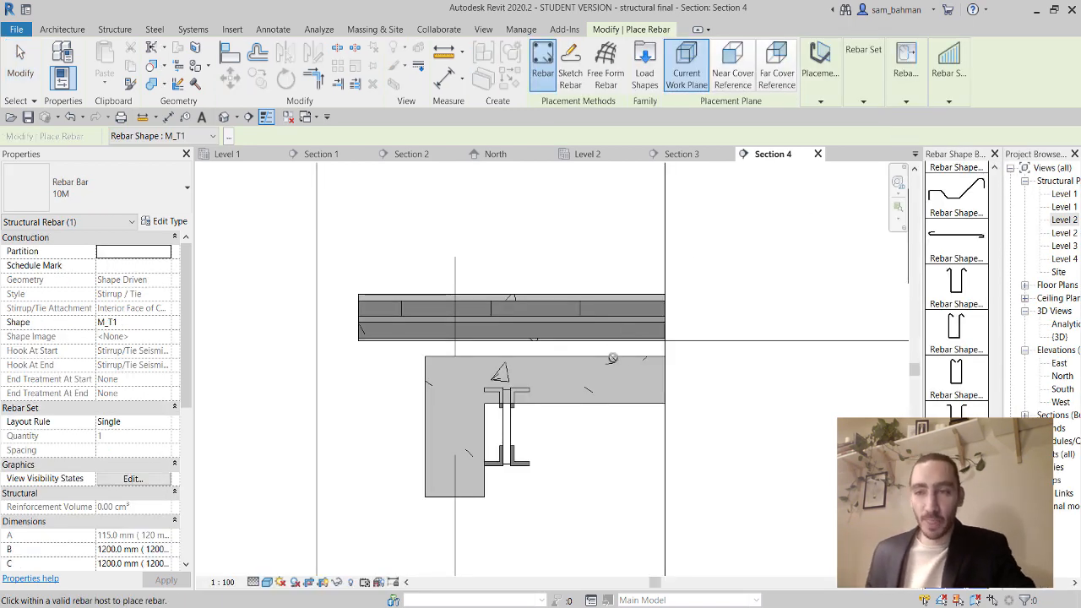
scroll(985, 178, up, 5)
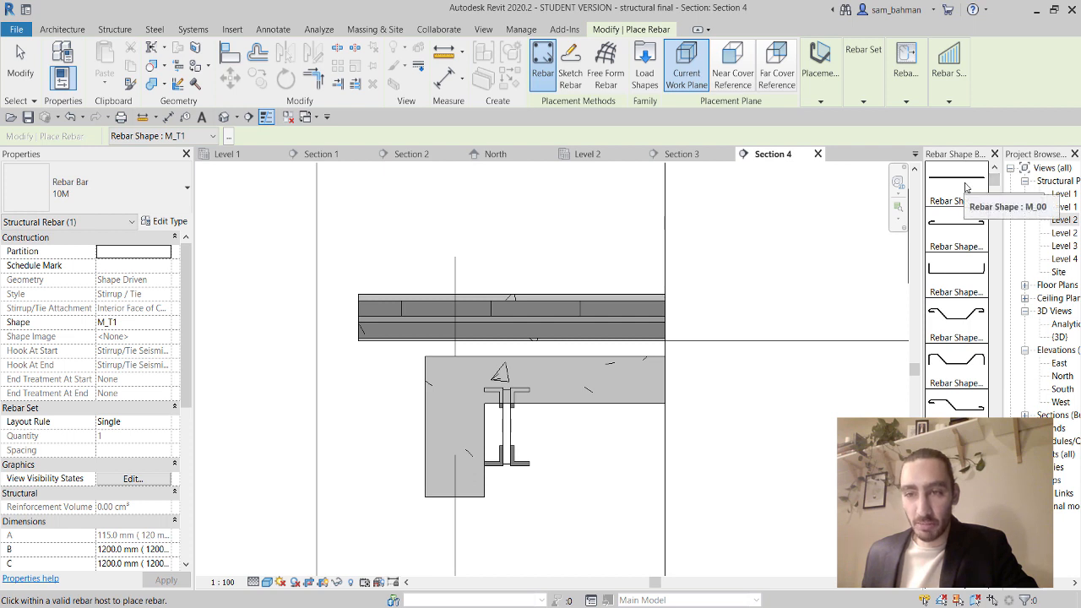
click(958, 182)
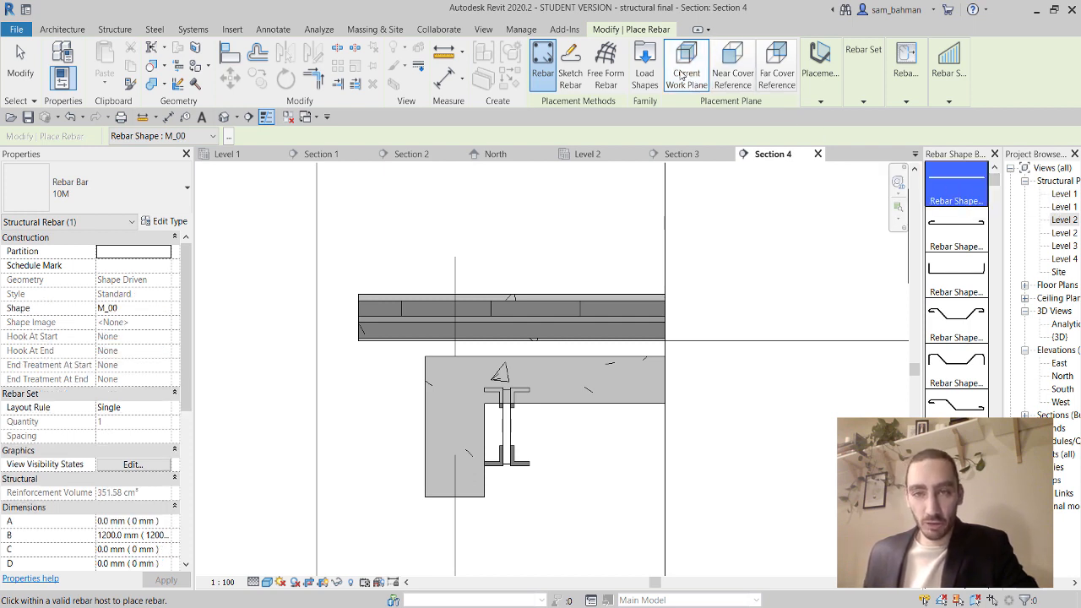
click(819, 88)
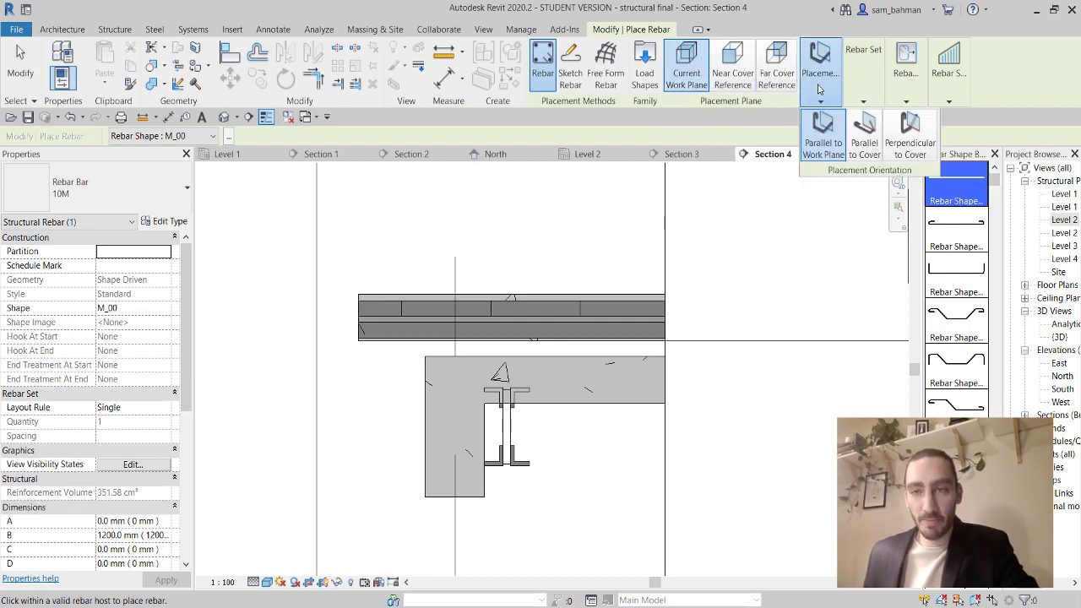
click(910, 137)
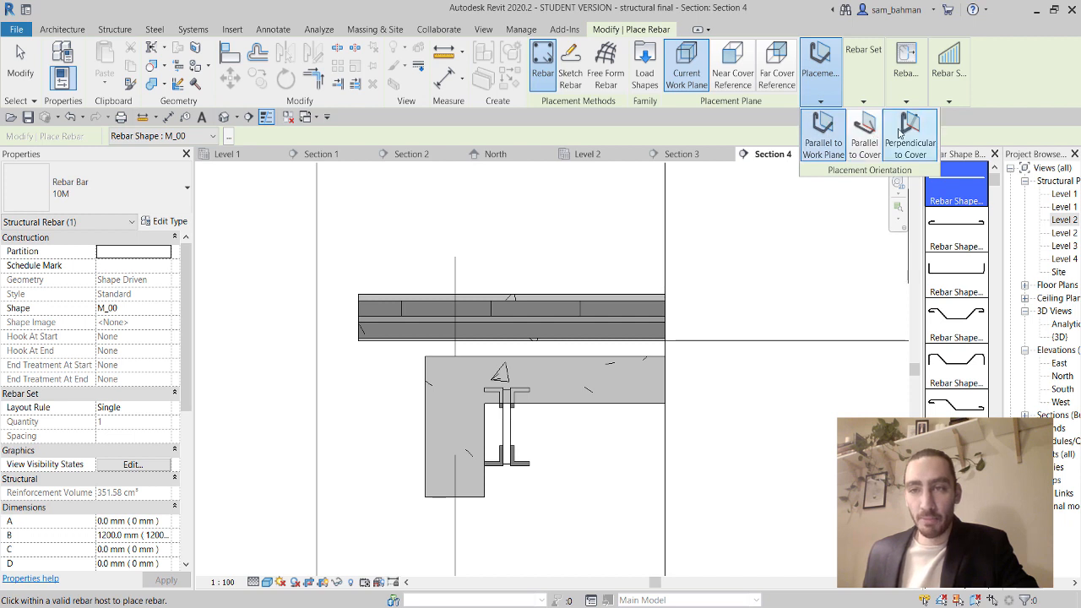
click(867, 100)
click(913, 124)
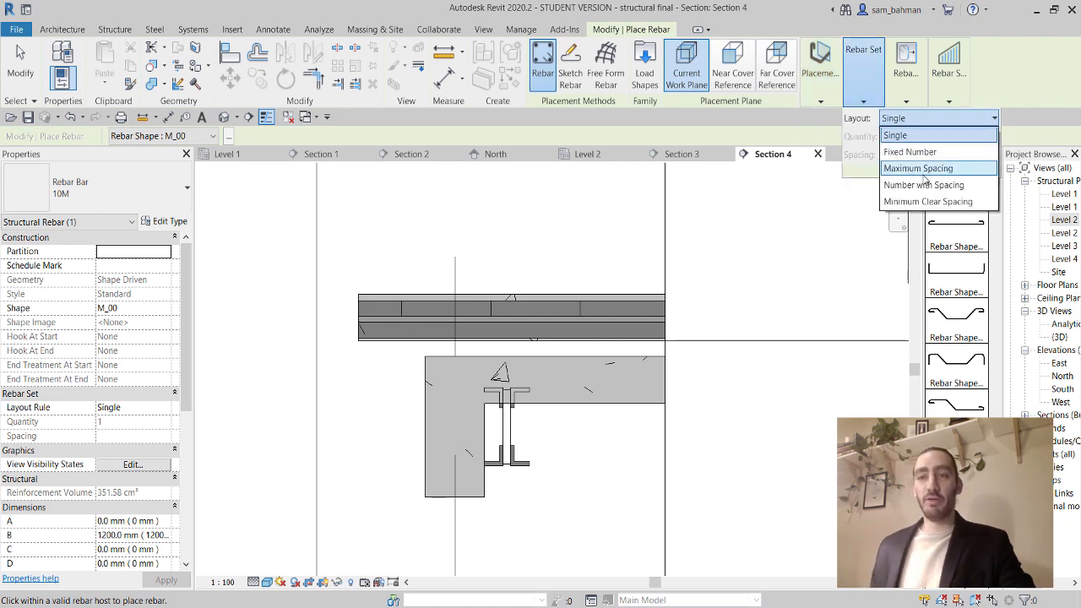
click(913, 152)
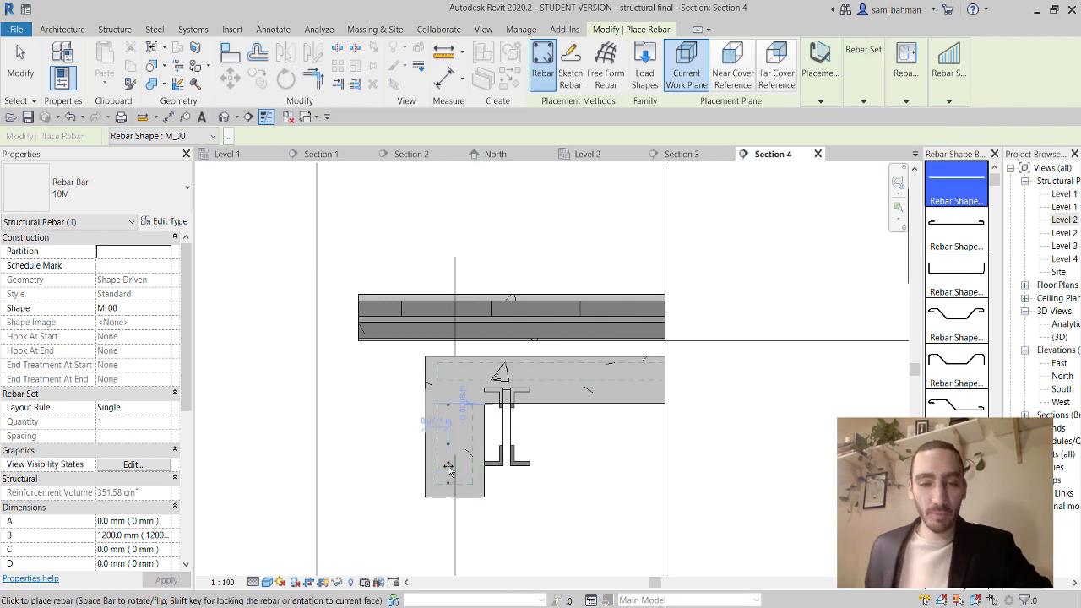
scroll(453, 469, up, 3)
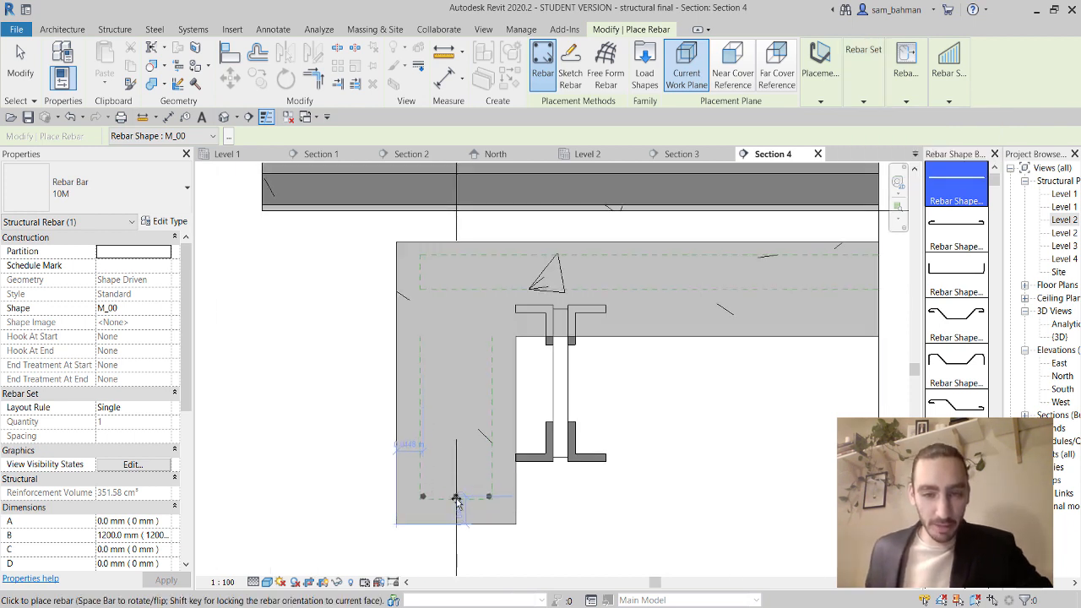
click(456, 500)
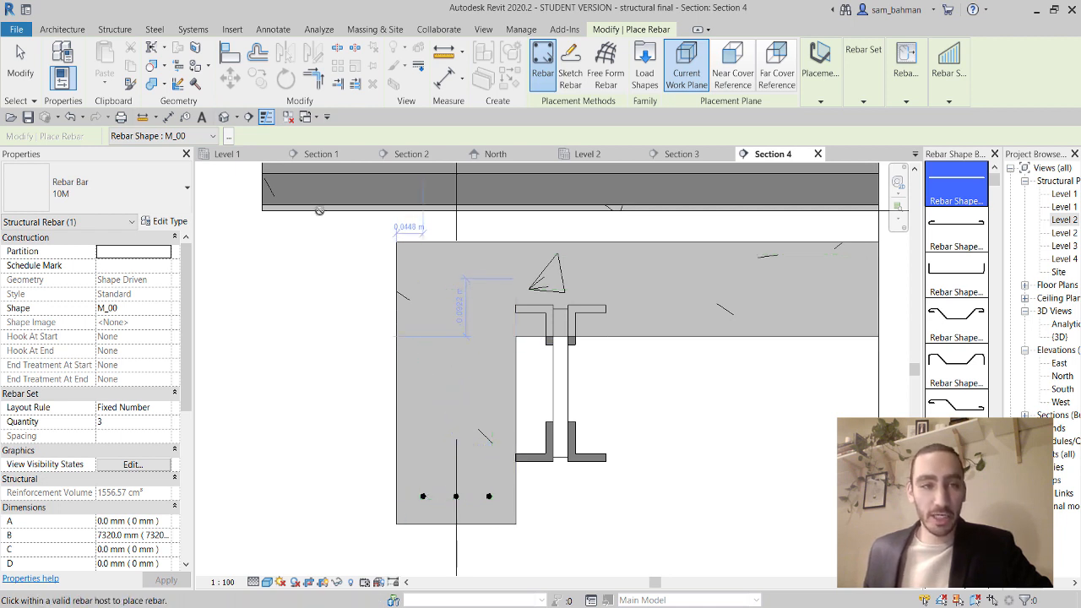
click(31, 80)
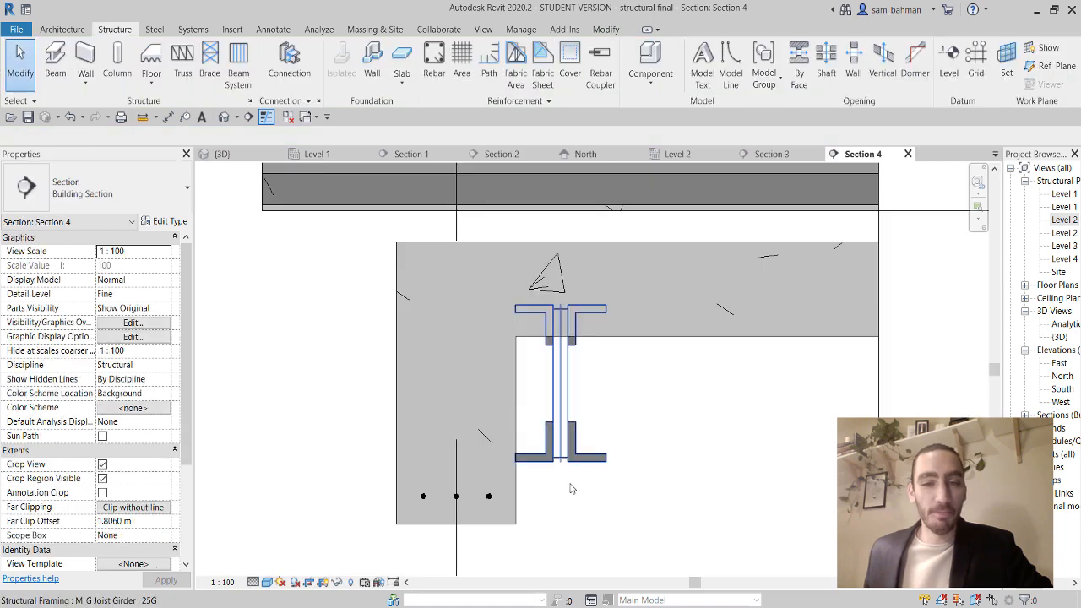
Place a 10M M_T1 stirrup around the bottom bars at 100 mm maximum spacing, parallel to the work plane.
click(513, 489)
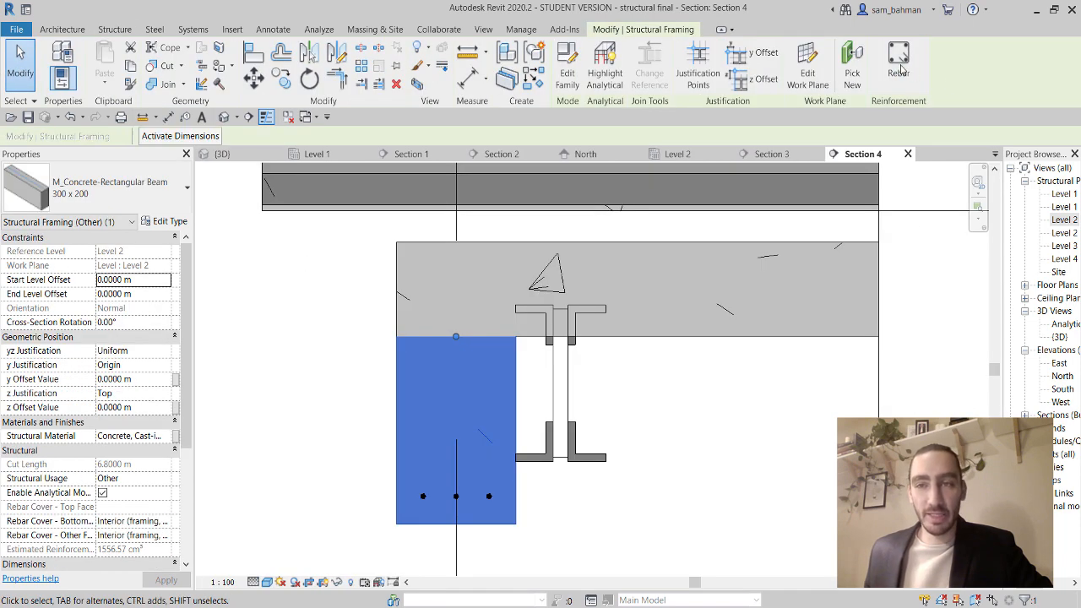
key(r)
key(b)
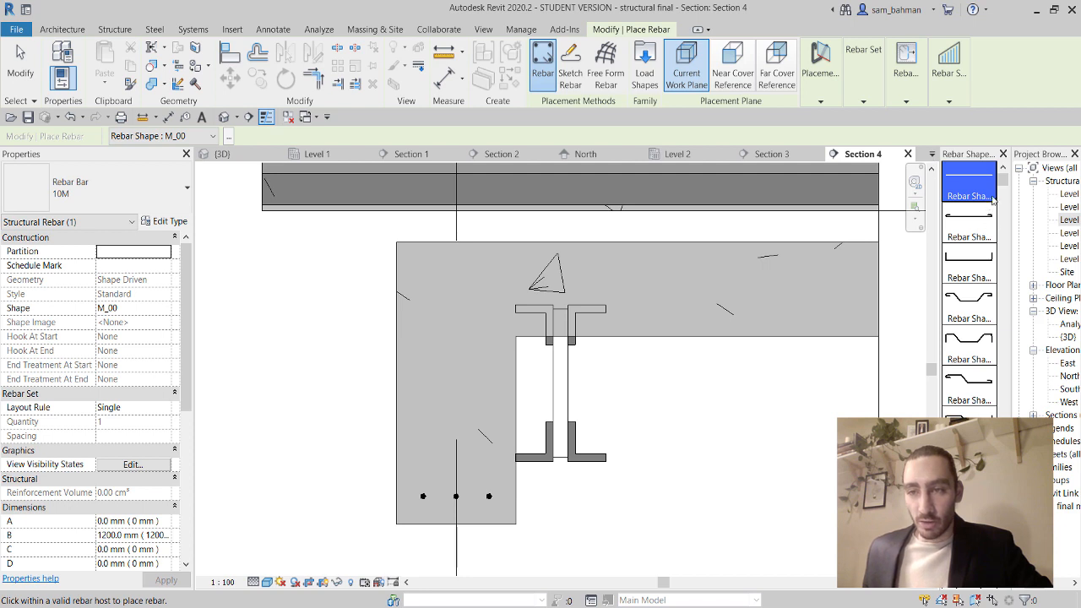
drag(1002, 186, 1002, 513)
click(969, 464)
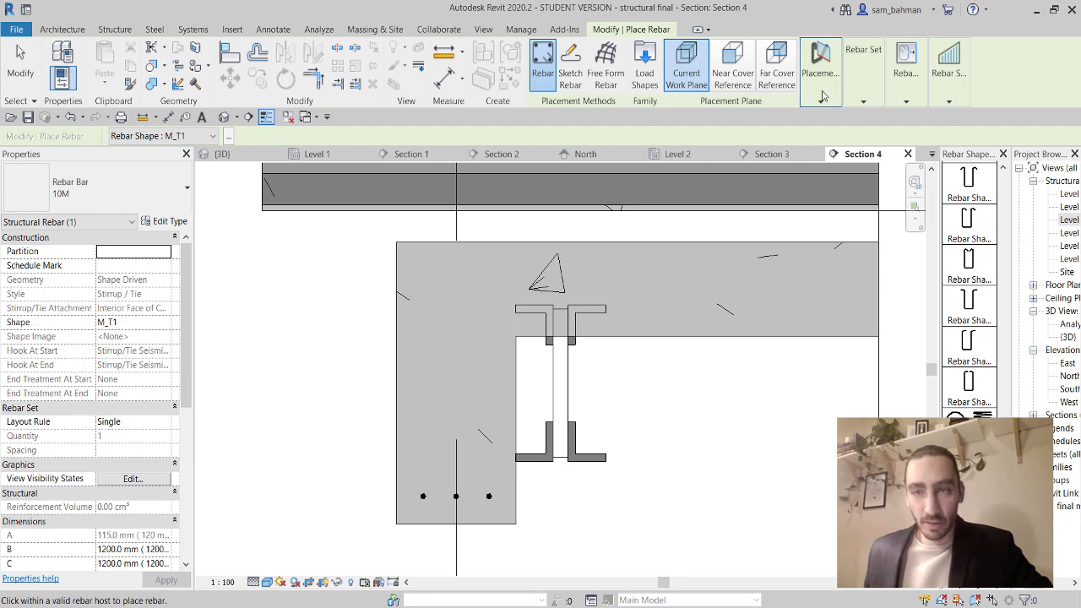
mouse_move(855, 87)
click(901, 121)
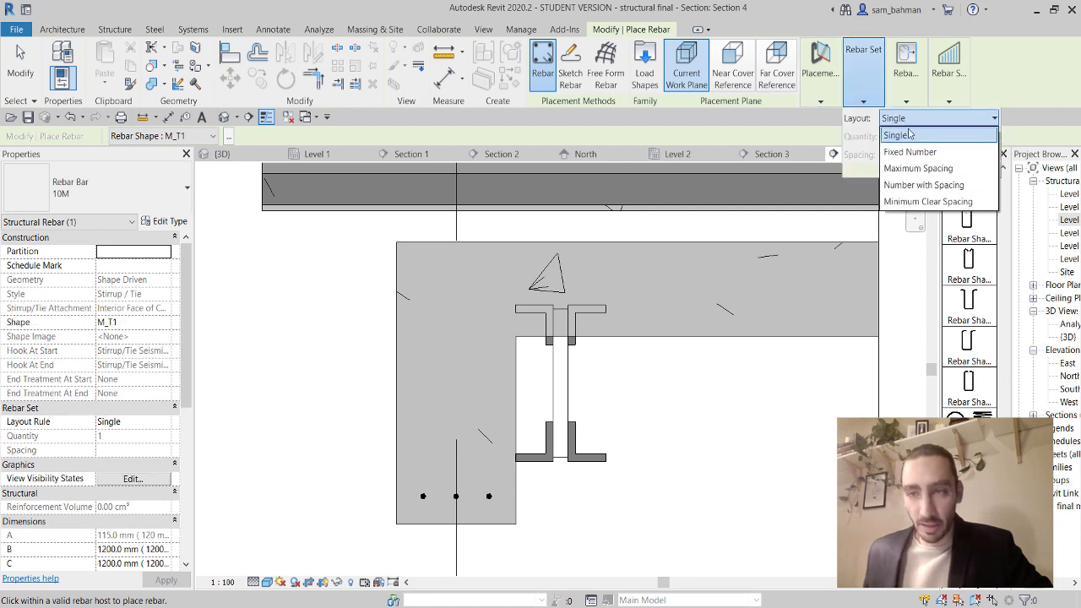
click(908, 165)
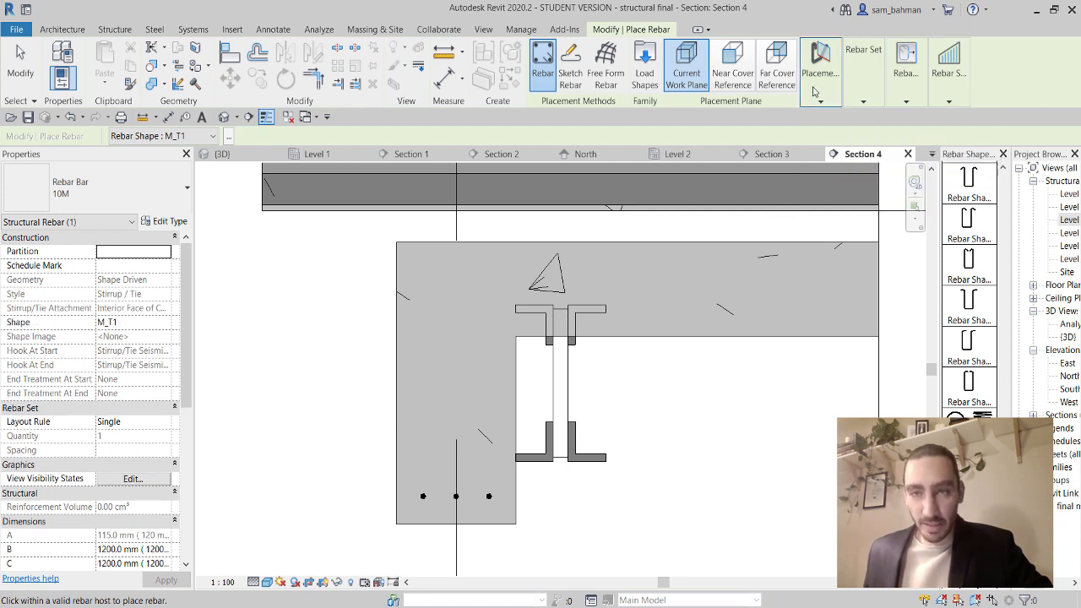
mouse_move(820, 68)
click(825, 134)
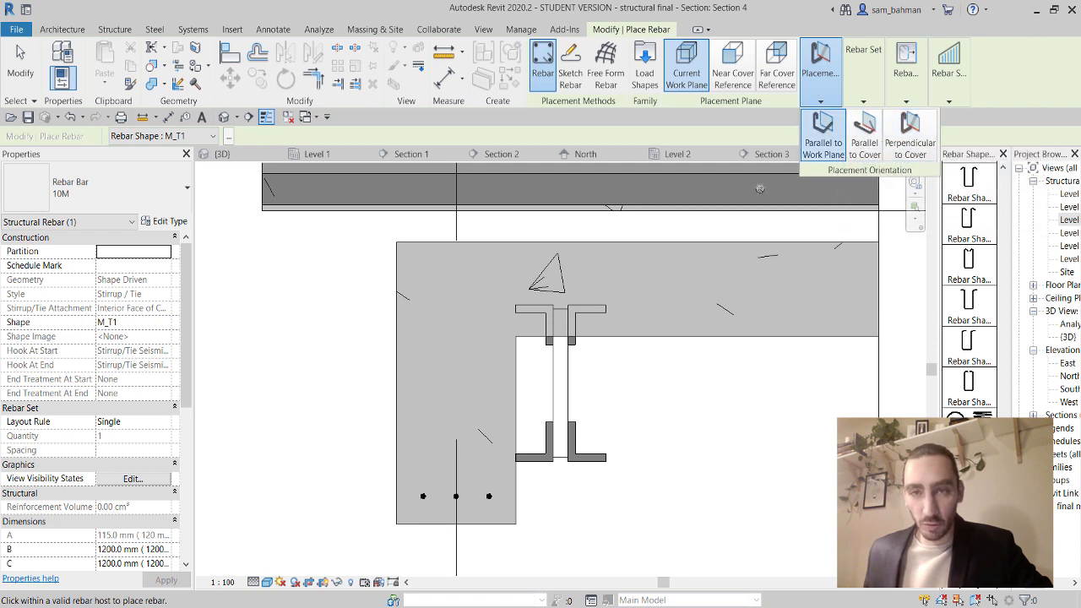
click(460, 424)
key(Escape)
key(Escape)
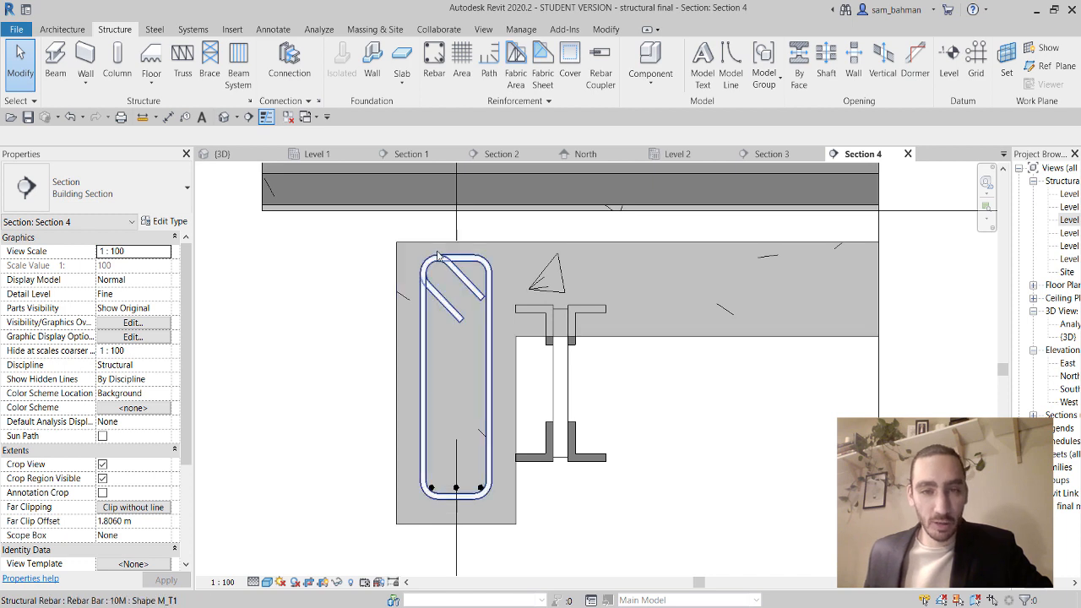
Zoom in on the Section 4 beam cross-section to see the bottom bars clearly.
scroll(452, 255, up, 3)
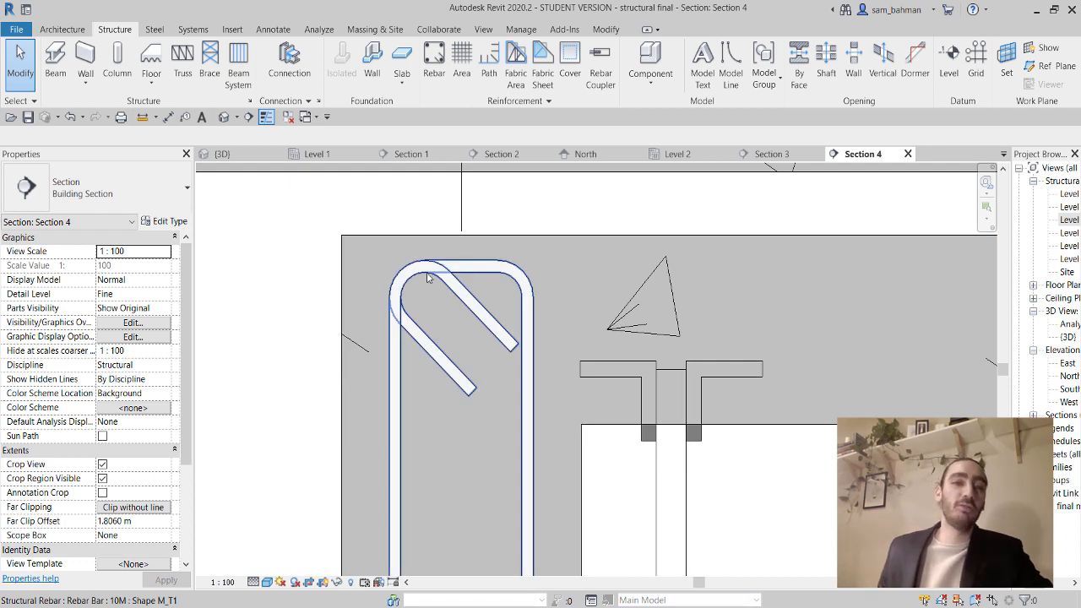
scroll(427, 277, down, 3)
scroll(471, 485, up, 3)
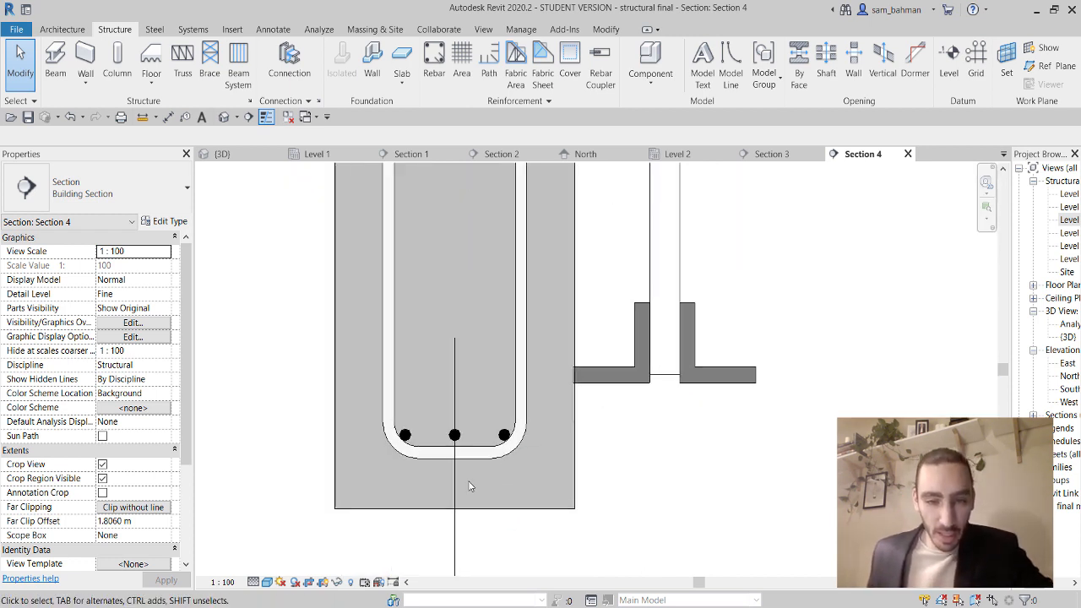
scroll(470, 486, up, 1)
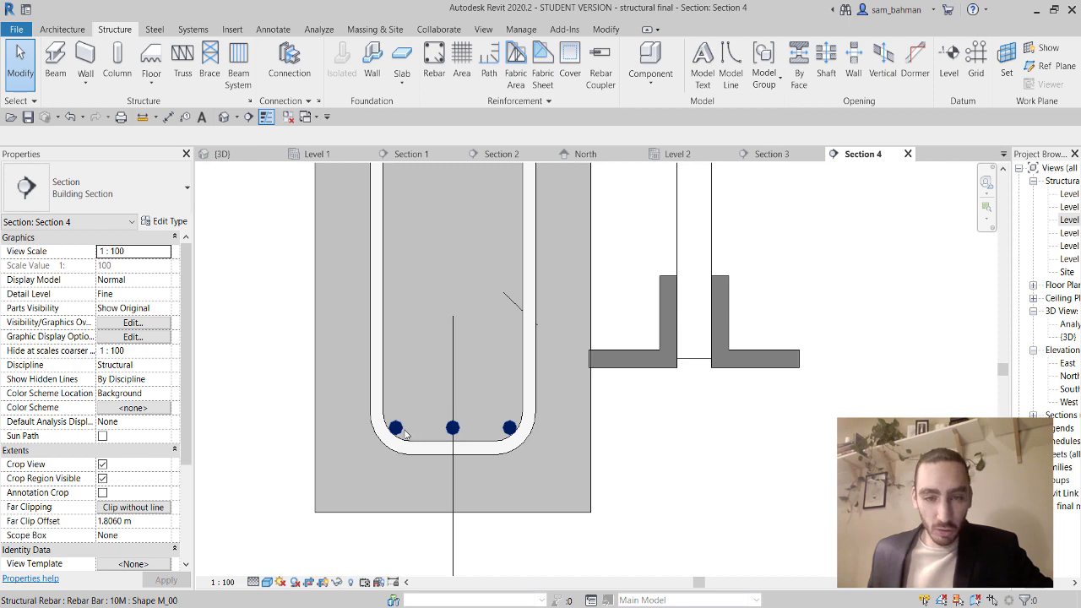
click(485, 435)
key(Escape)
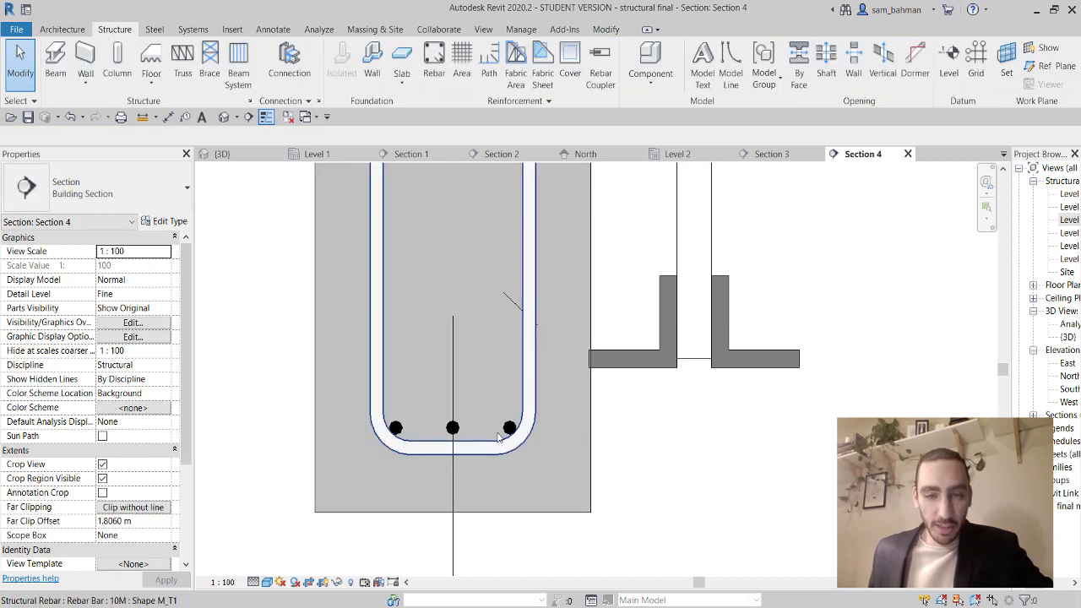
scroll(499, 435, up, 2)
Change the bottom bar set's type from 10M to Rebar Bar 13M.
click(509, 433)
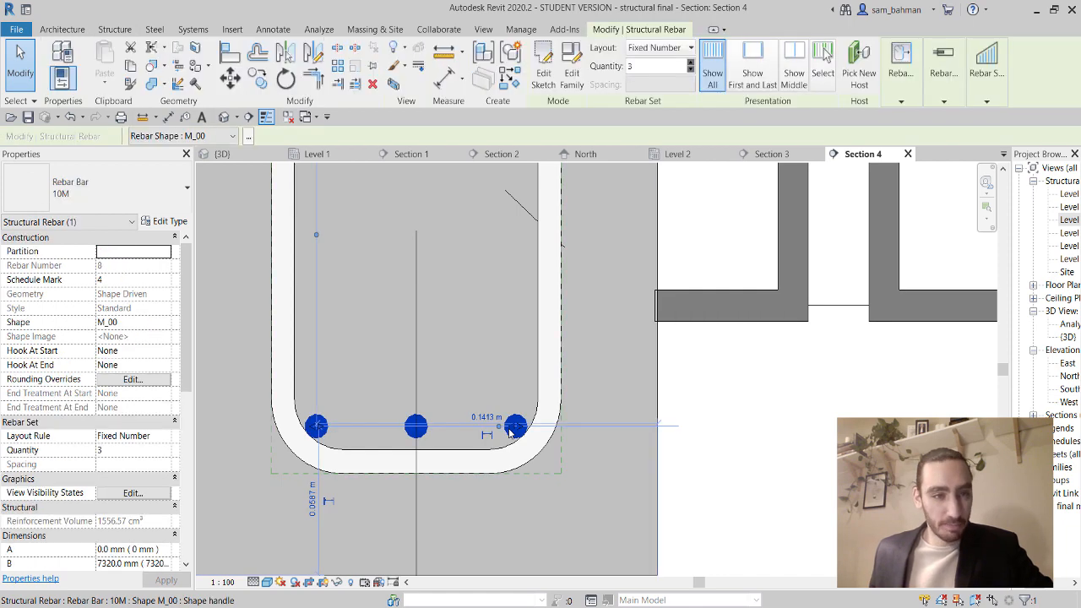
click(102, 203)
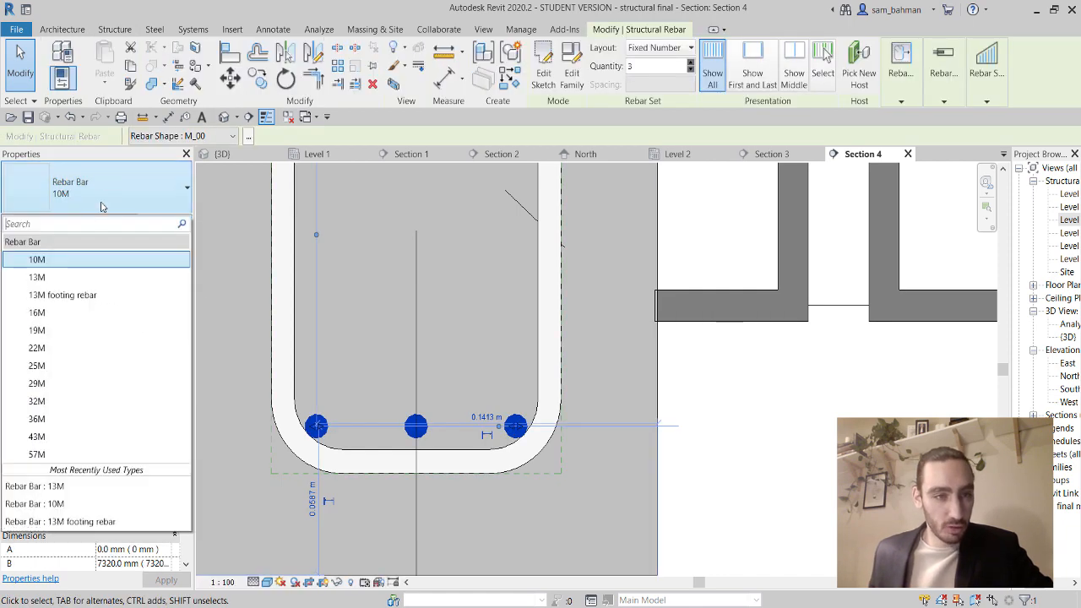
click(61, 279)
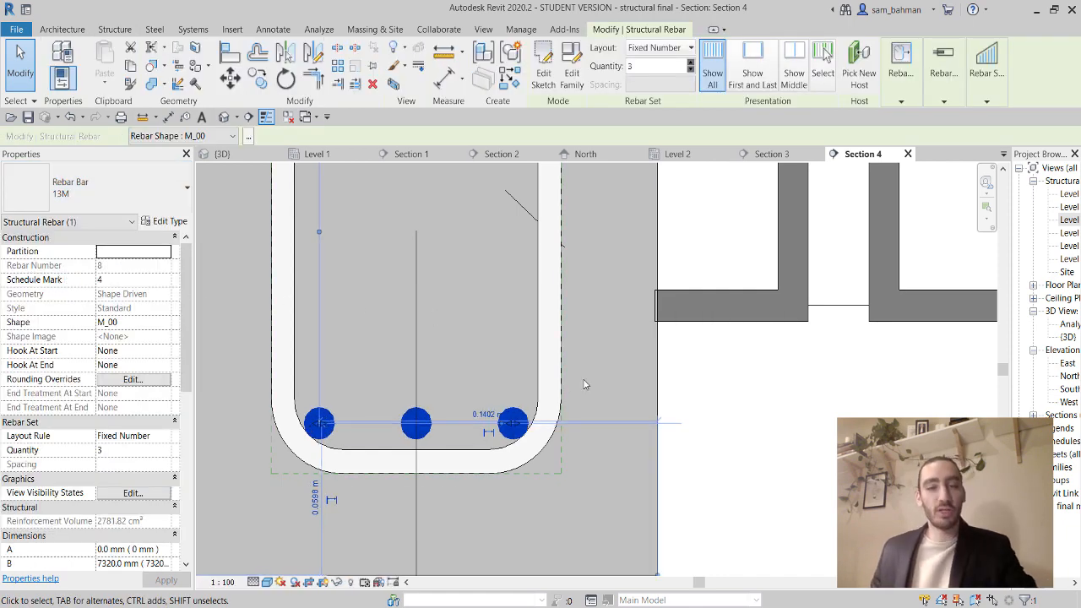
scroll(557, 387, down, 2)
click(558, 387)
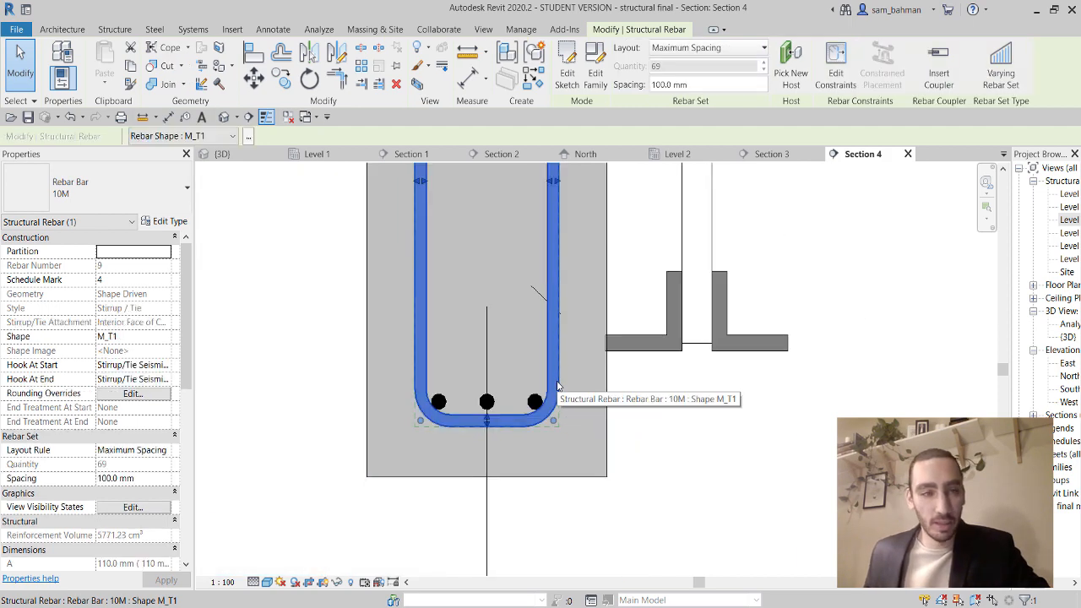
click(668, 425)
click(536, 403)
scroll(507, 507, down, 2)
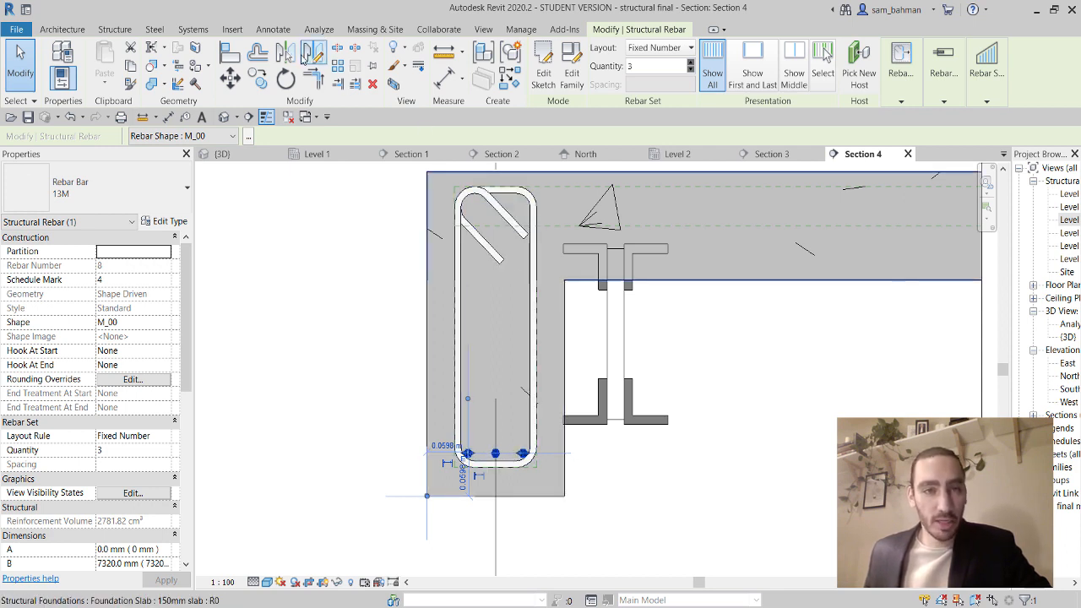
Mirror-copy the three 13M bottom bars to the beam top about a horizontal axis at the stirrup's mid-height.
click(321, 53)
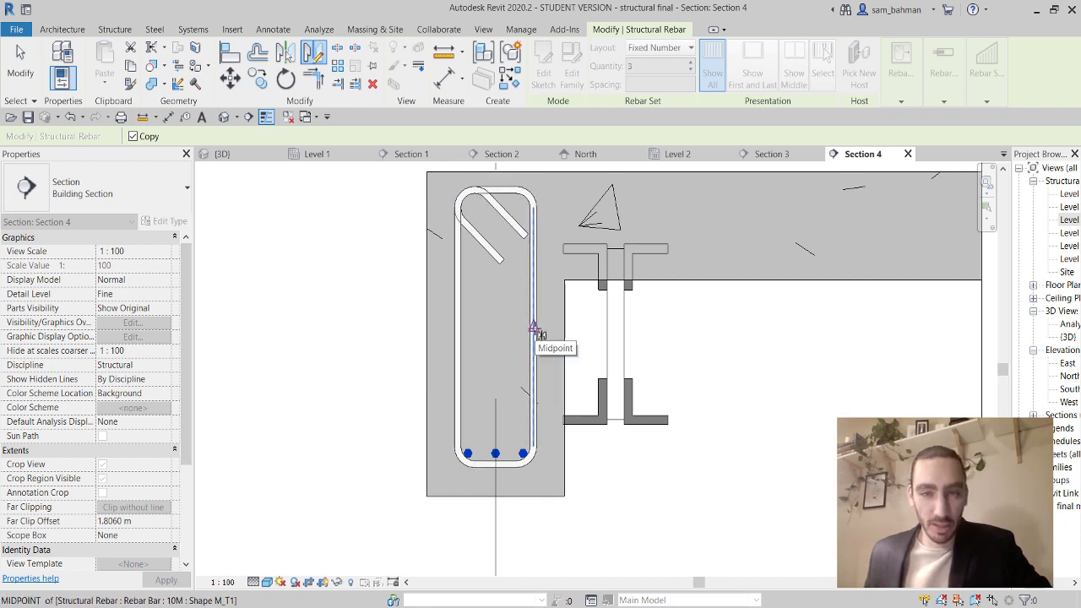
click(536, 331)
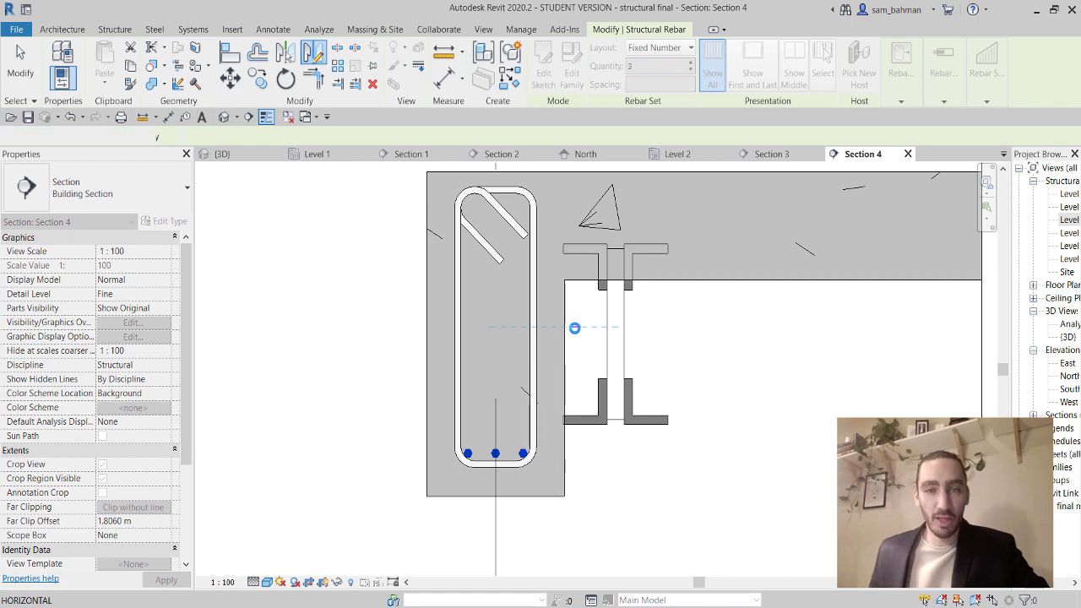
click(574, 328)
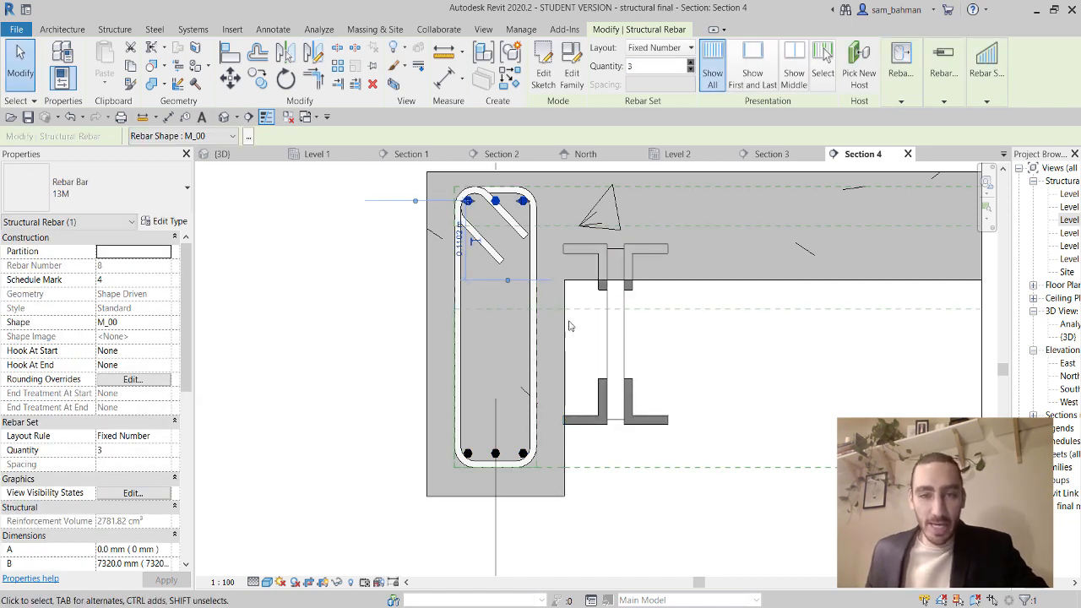
scroll(512, 201, up, 4)
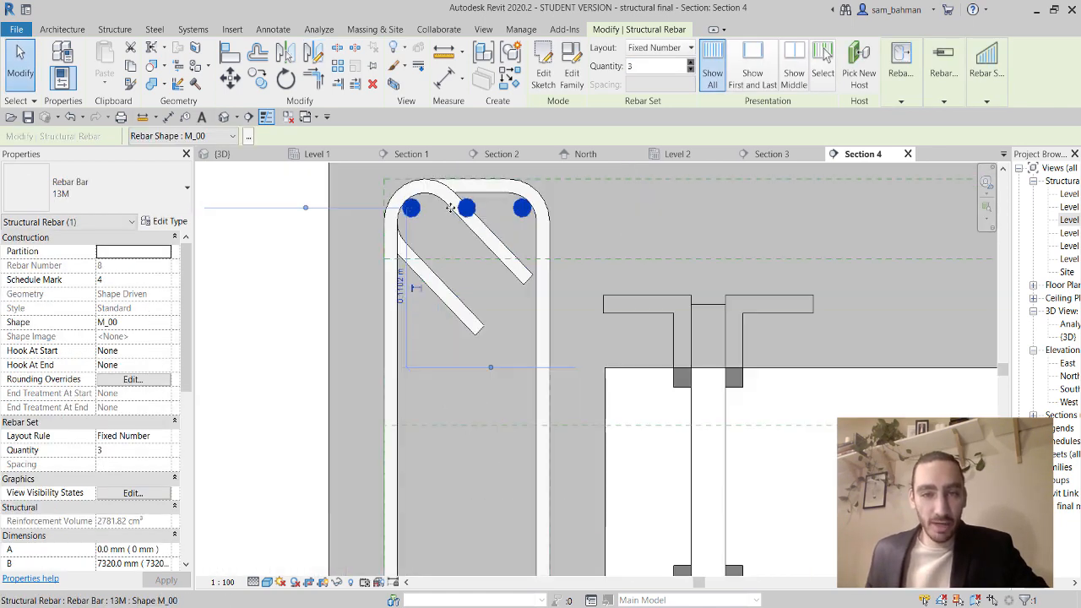
scroll(452, 209, down, 2)
scroll(510, 210, up, 1)
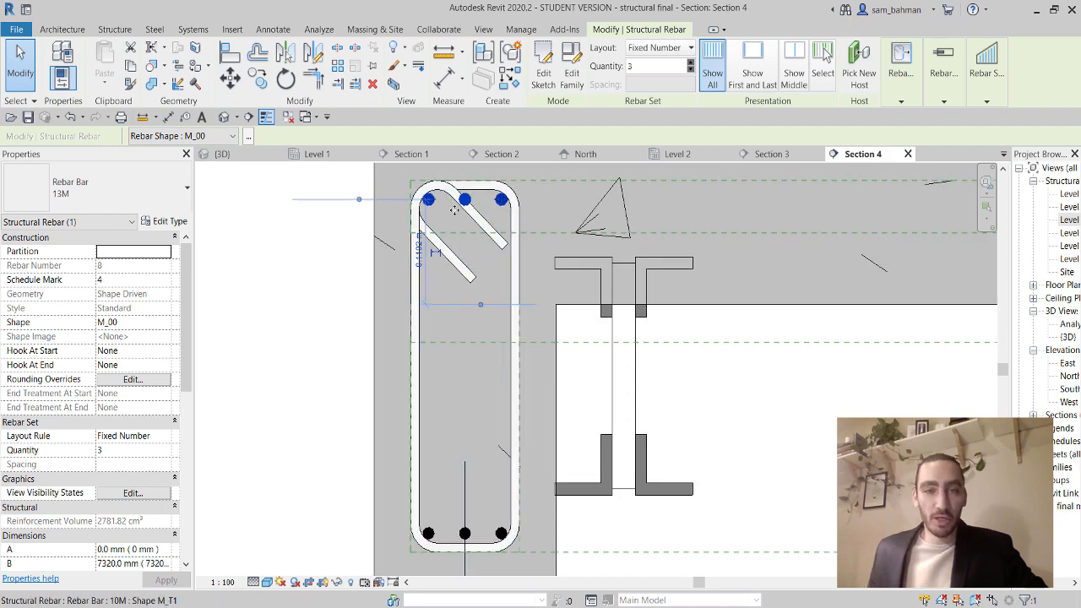
scroll(461, 329, down, 2)
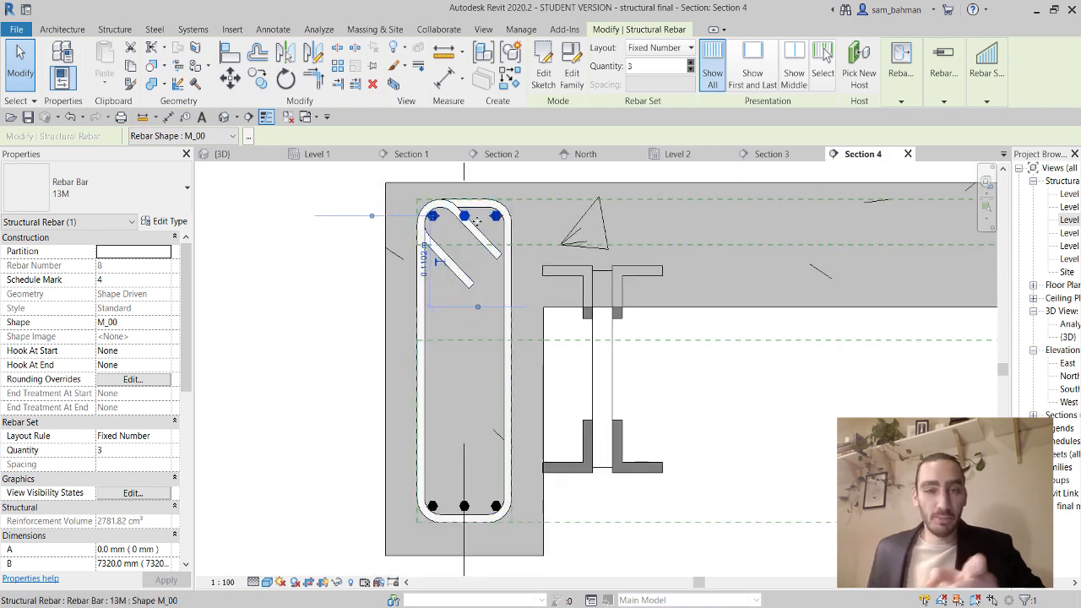
click(571, 366)
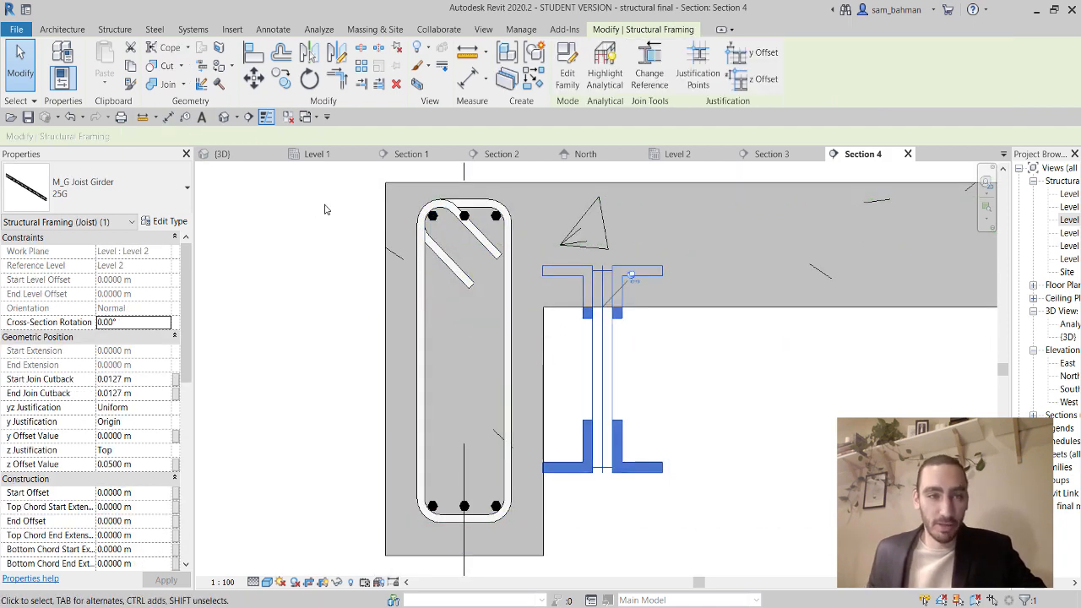
key(Escape)
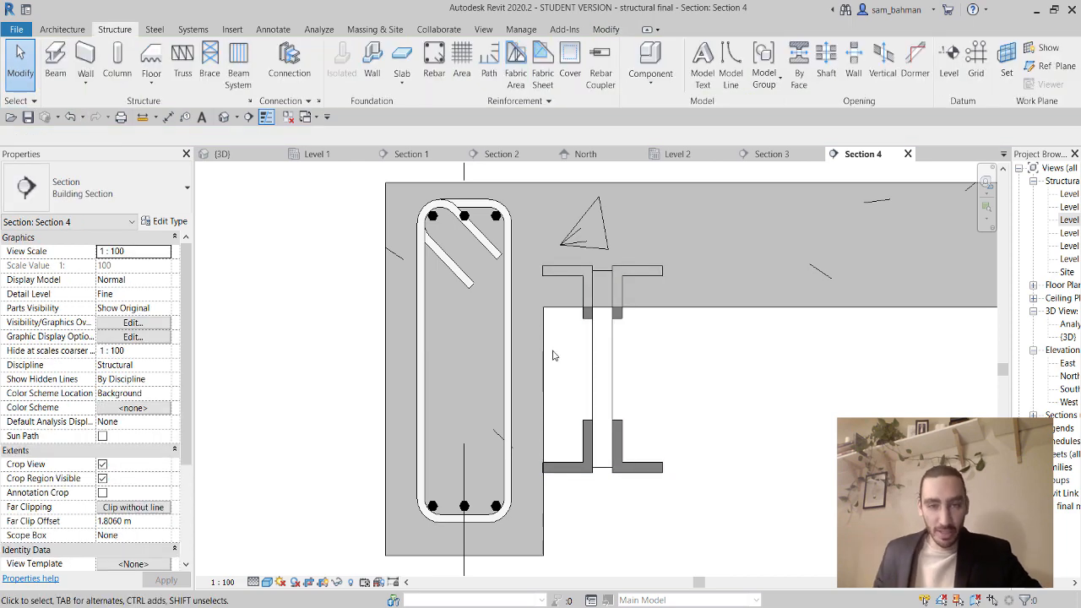
scroll(574, 342, down, 2)
Select the beam's stirrup together with its bottom and top longitudinal bars.
middle_drag(596, 338, 511, 366)
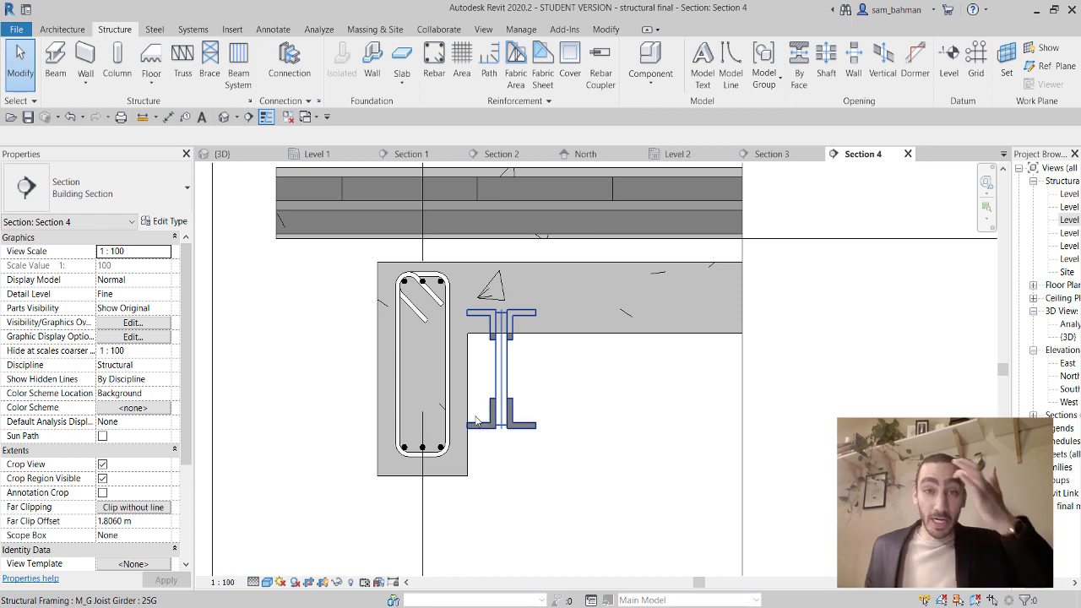
scroll(441, 450, up, 2)
click(437, 454)
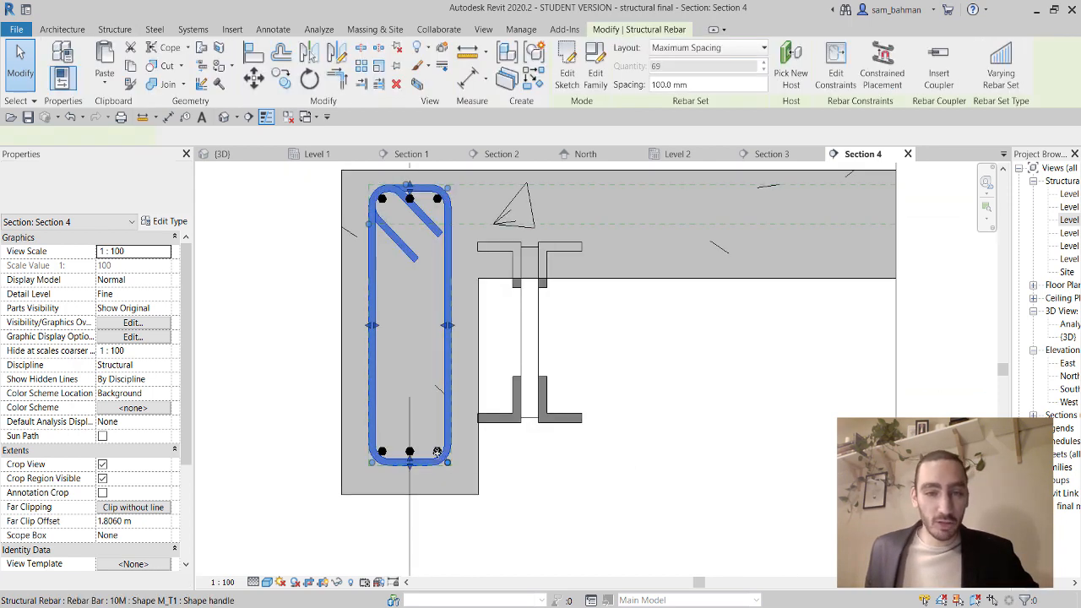
scroll(437, 454, up, 4)
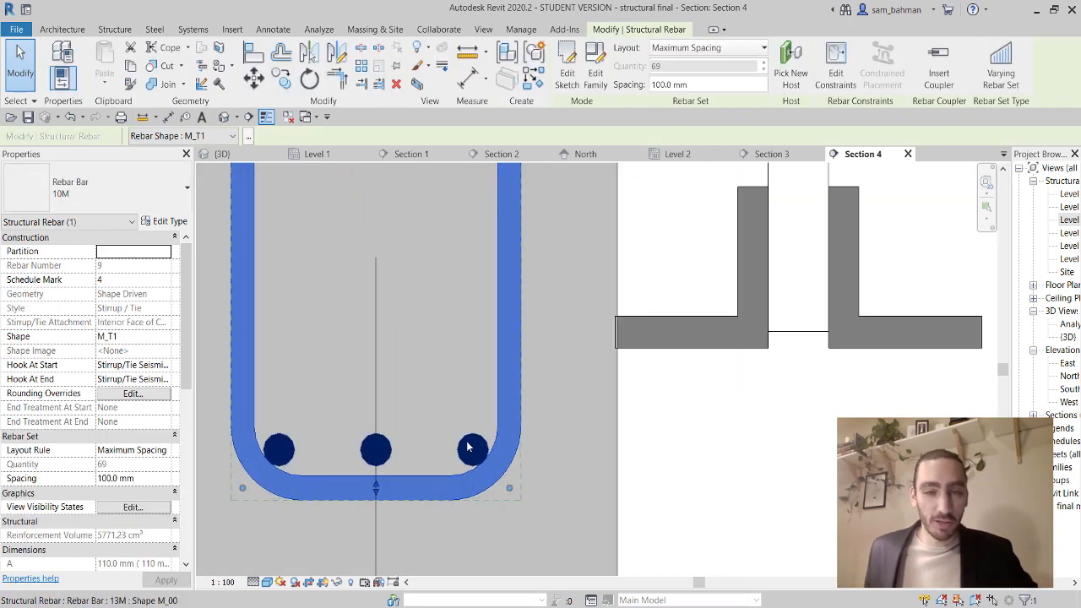
ctrl+click(471, 447)
scroll(444, 335, down, 5)
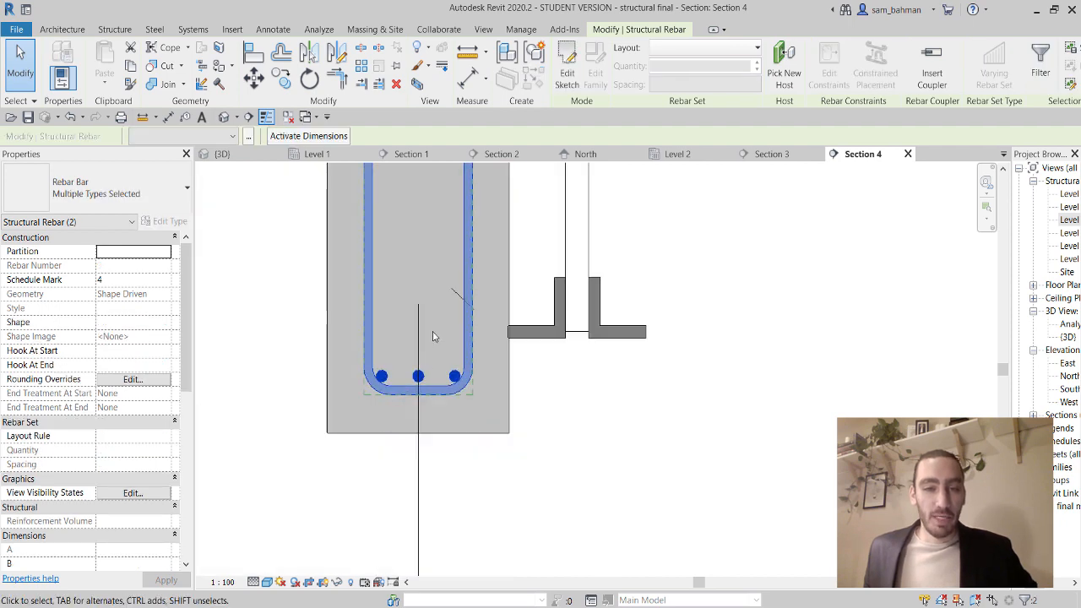
scroll(427, 386, up, 2)
scroll(430, 290, up, 1)
scroll(476, 234, up, 3)
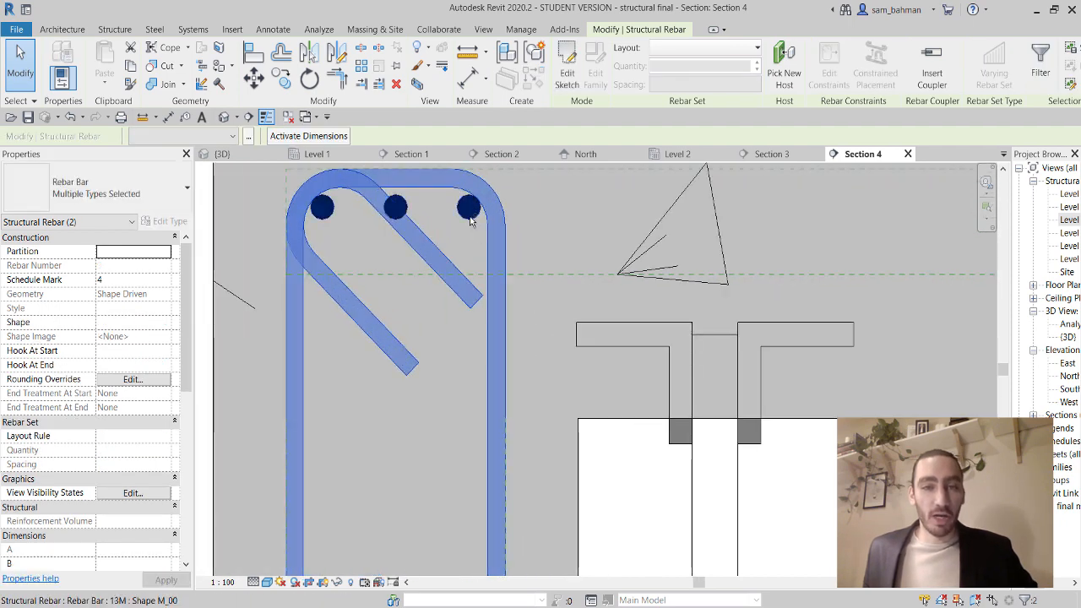
ctrl+click(454, 215)
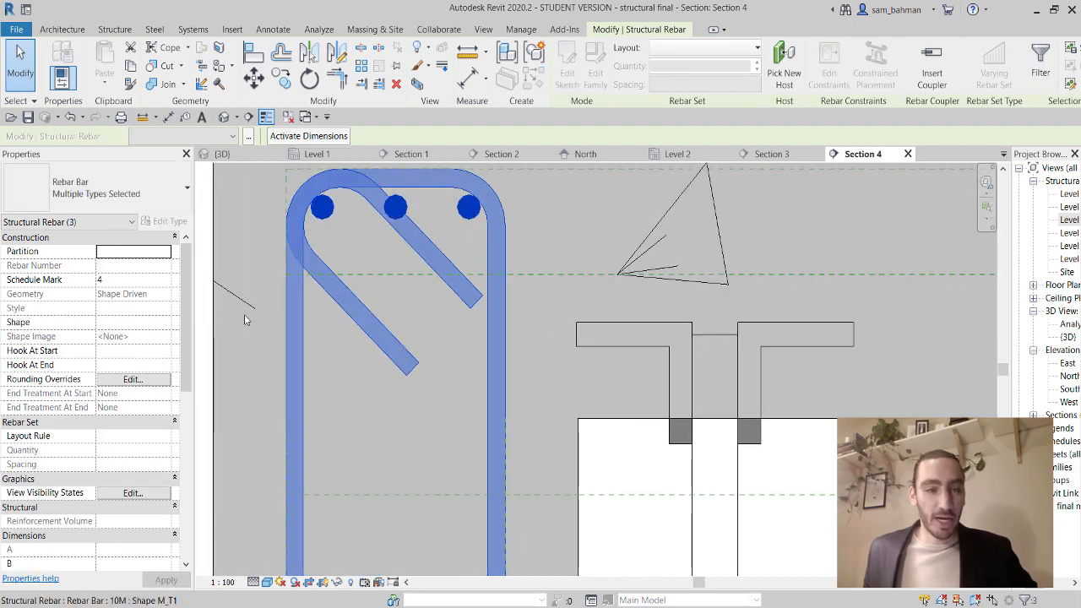
Set the selected rebar to View unobscured and View as solid in the {3D} view.
click(150, 495)
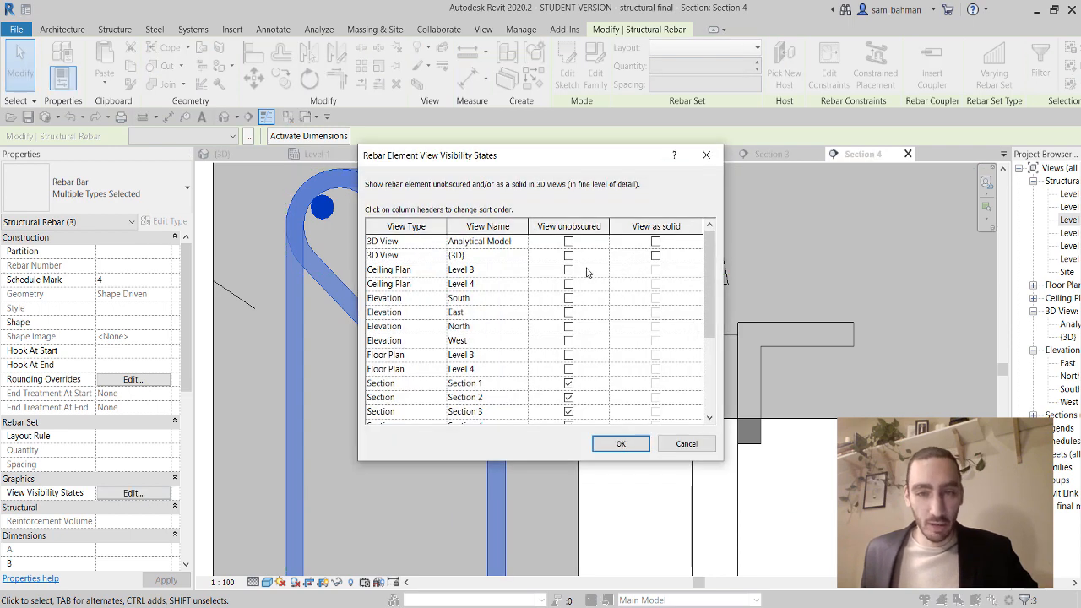
click(571, 258)
click(656, 256)
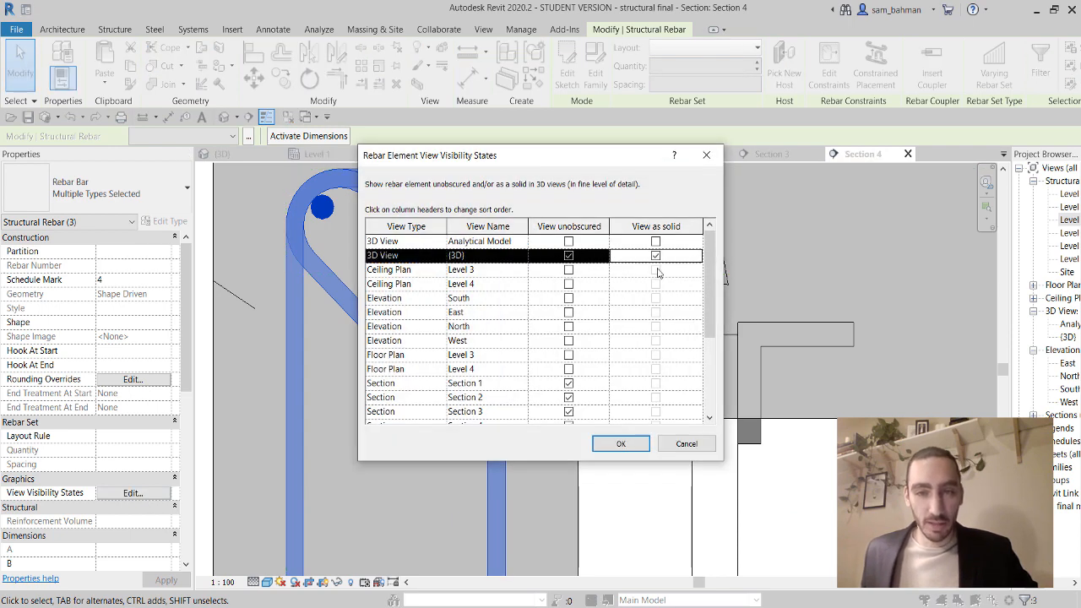
click(621, 444)
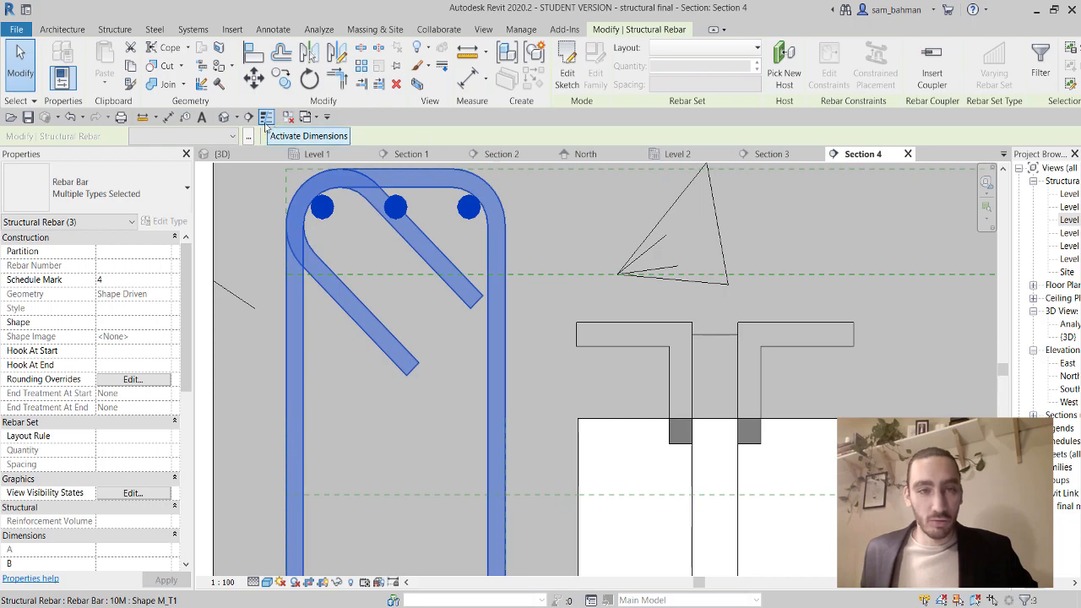
click(223, 118)
In the 3D view, select the beam's bottom and top longitudinal bars.
scroll(525, 416, down, 2)
shift+middle_drag(518, 415, 649, 475)
scroll(690, 442, down, 2)
scroll(688, 425, up, 3)
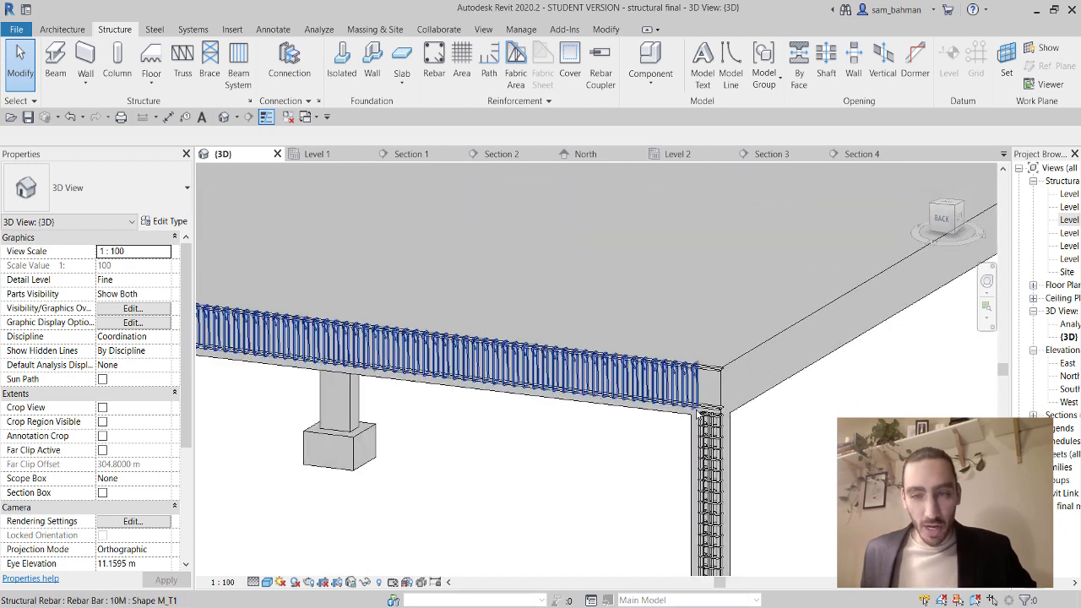
scroll(699, 411, up, 3)
click(720, 409)
ctrl+click(744, 226)
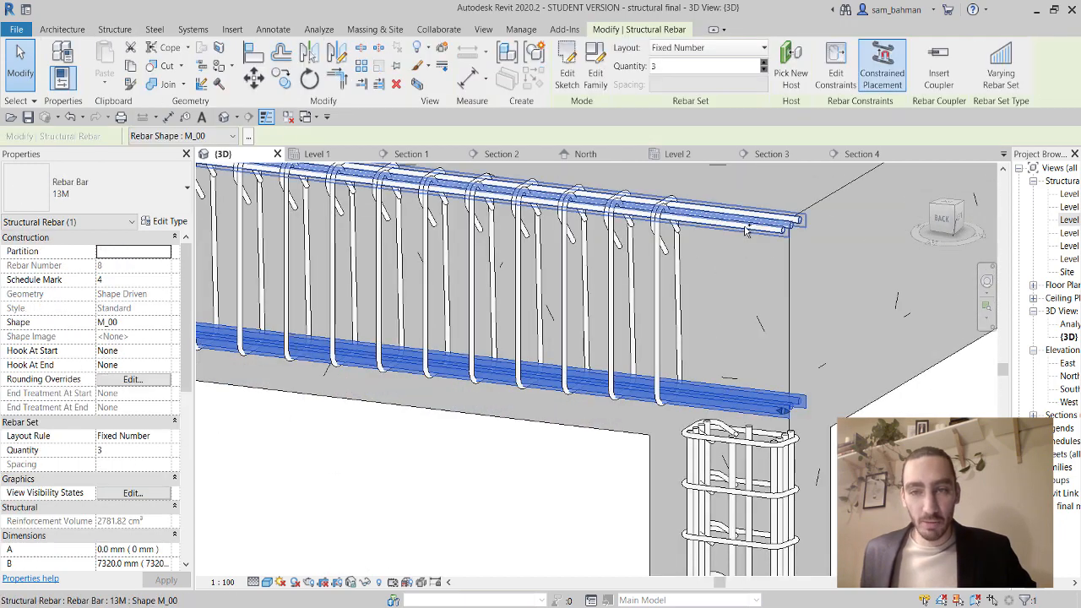
Give the selected beam bars Standard - 90 deg. hooks at both start and end.
click(163, 354)
click(166, 350)
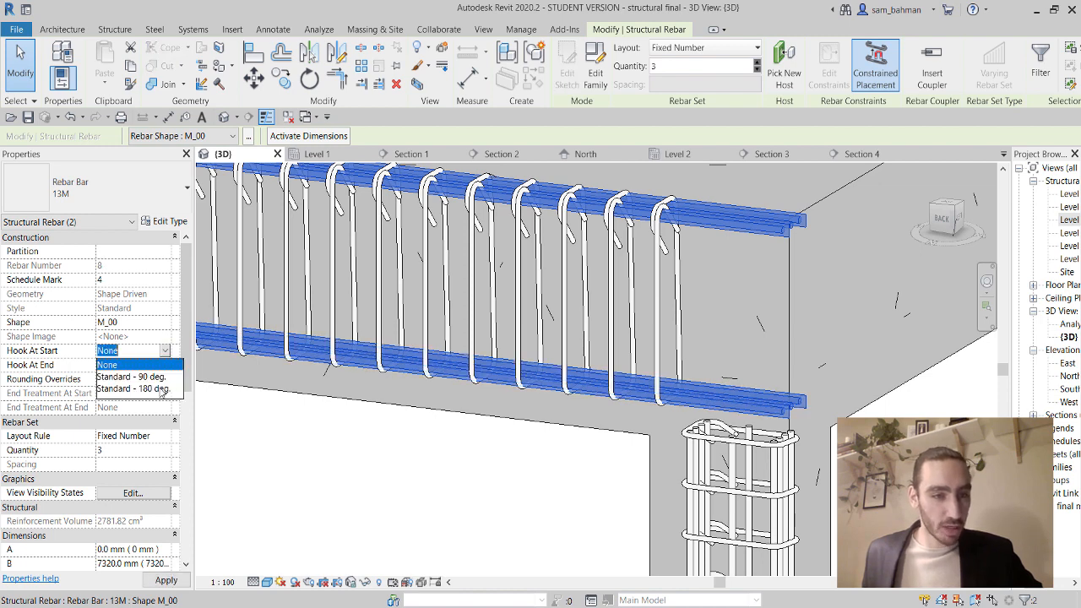
click(159, 374)
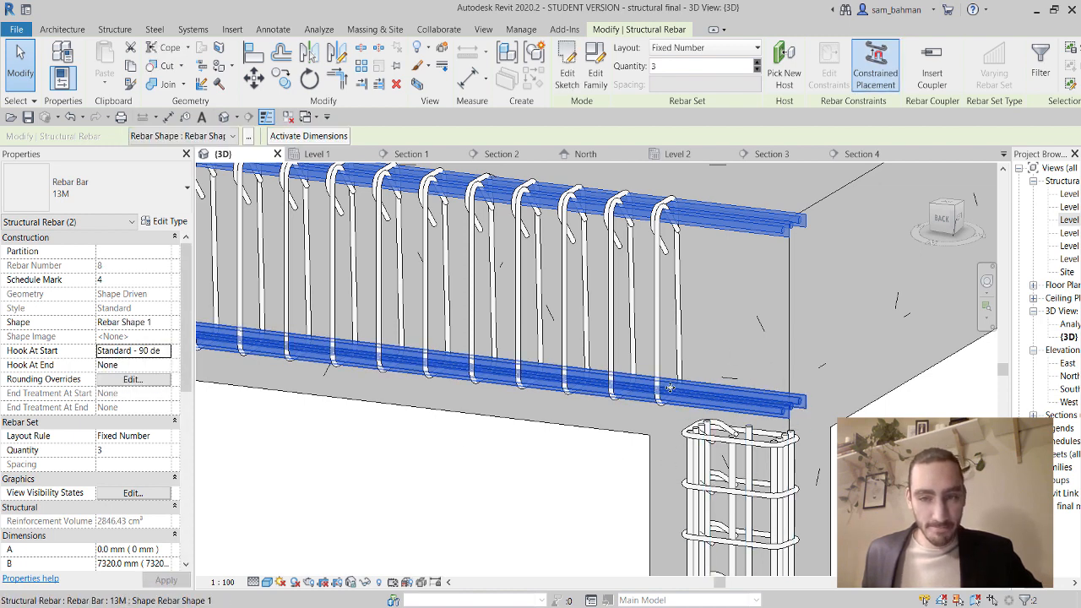
scroll(488, 386, down, 3)
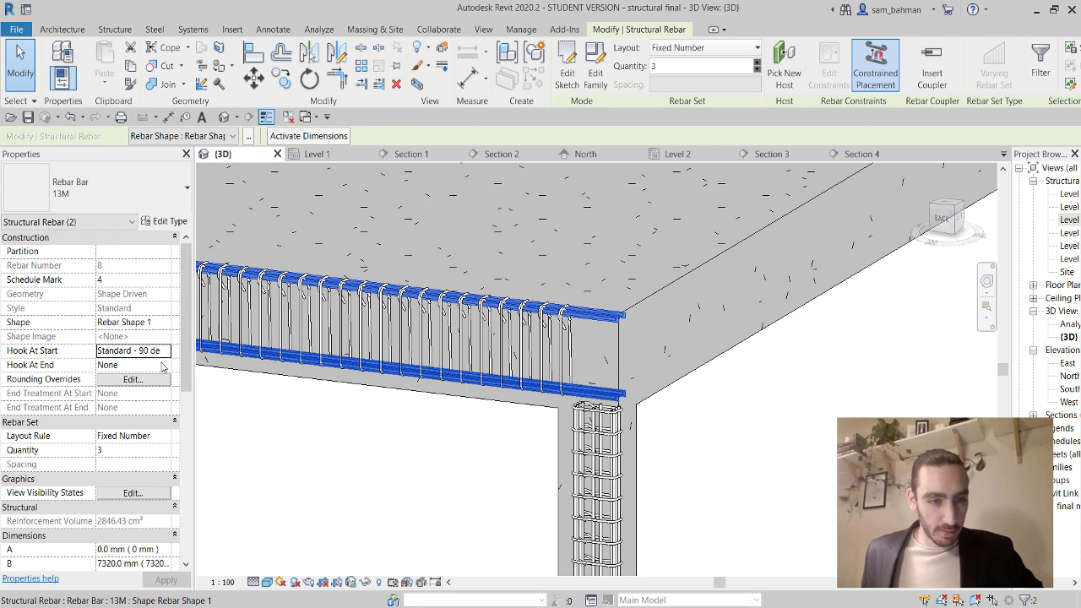
click(135, 365)
click(165, 365)
click(157, 392)
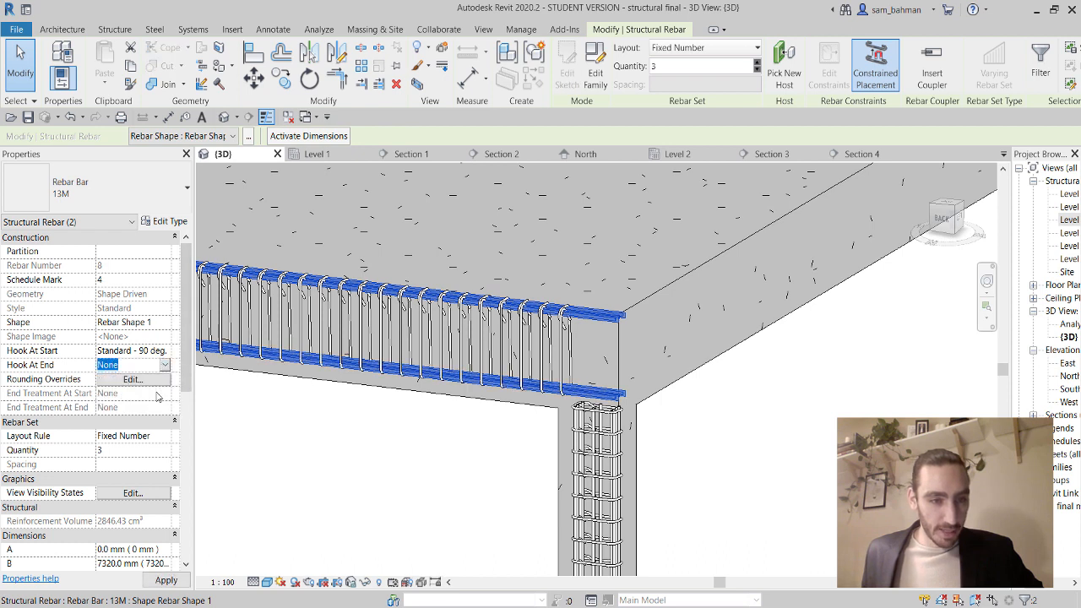
click(167, 352)
Set the beam bars' start hook back to None and apply, keeping the 90° end hook.
click(131, 373)
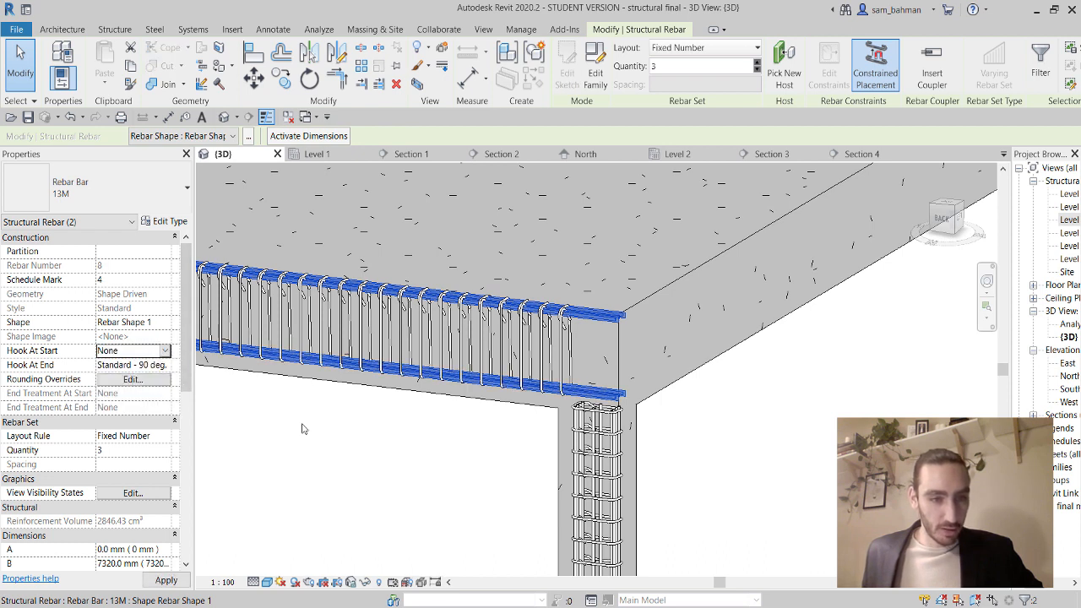
click(476, 456)
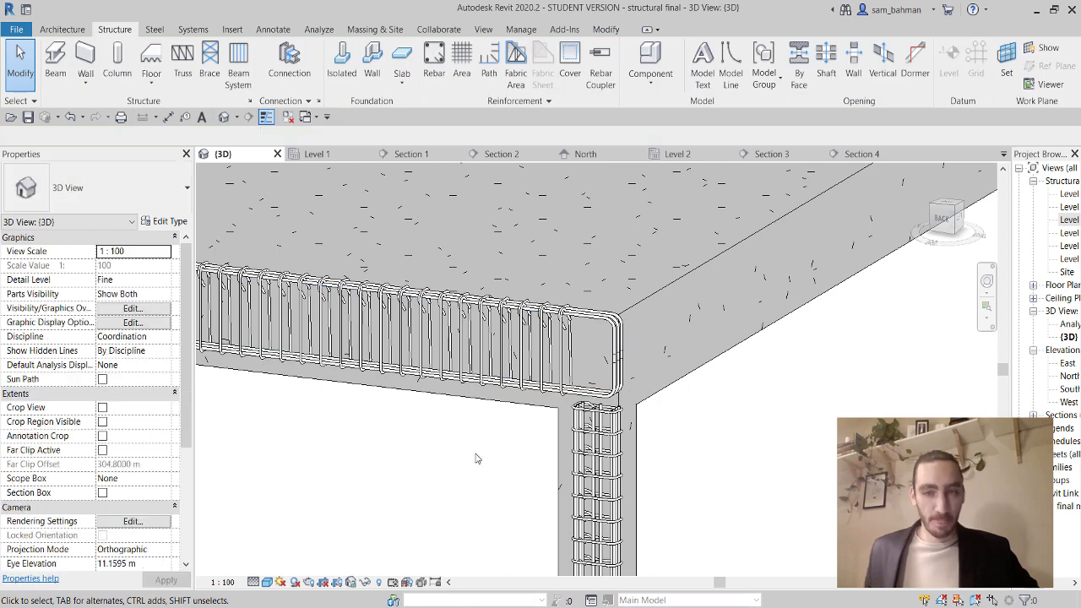
scroll(628, 429, up, 3)
Drag two of the column's vertical bar sets up so they extend through the beam.
click(627, 429)
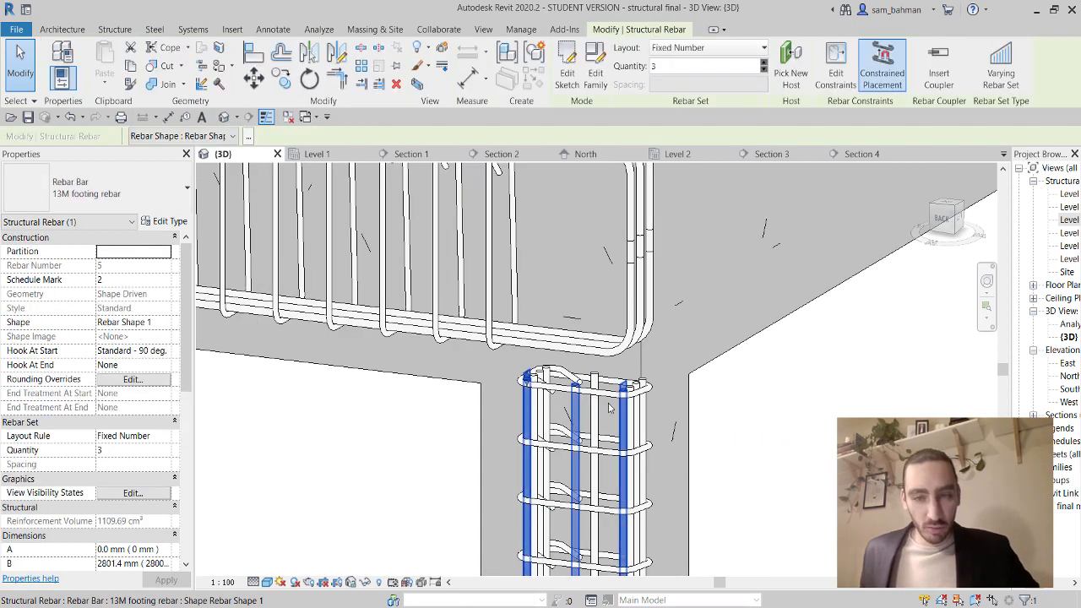
scroll(528, 378, down, 2)
drag(528, 377, 527, 191)
middle_drag(572, 282, 570, 354)
scroll(548, 488, up, 3)
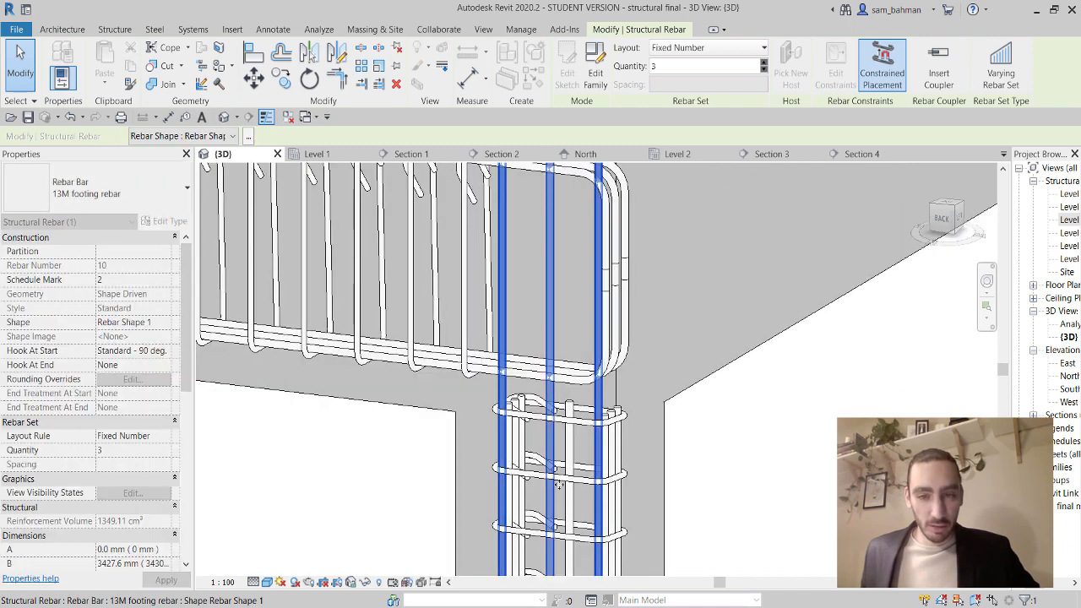
click(569, 405)
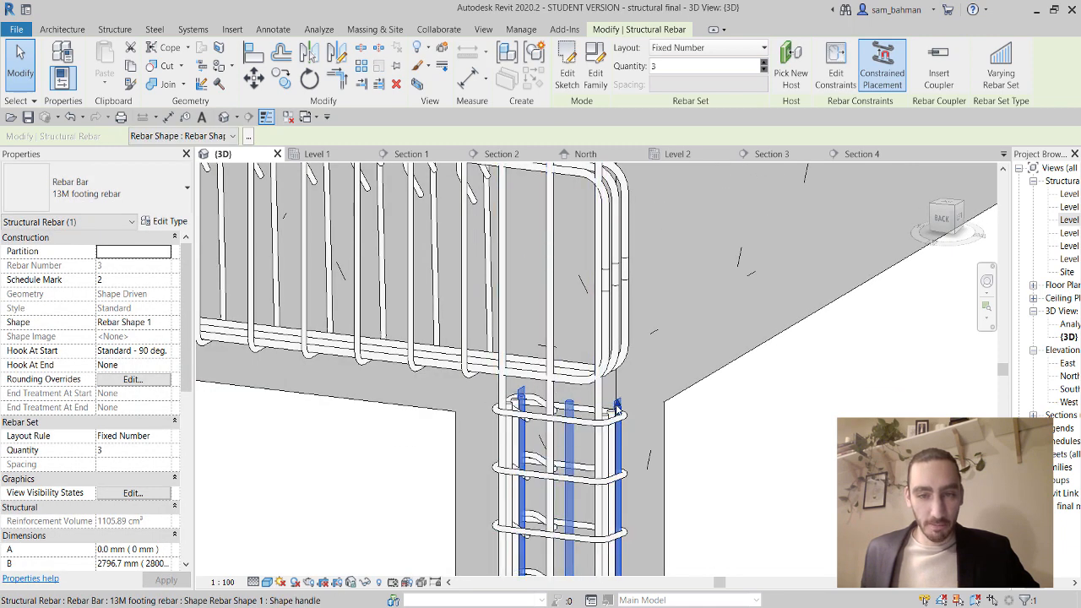
drag(618, 407, 606, 288)
scroll(618, 298, down, 1)
scroll(606, 289, down, 2)
middle_drag(605, 289, 594, 409)
drag(594, 408, 596, 251)
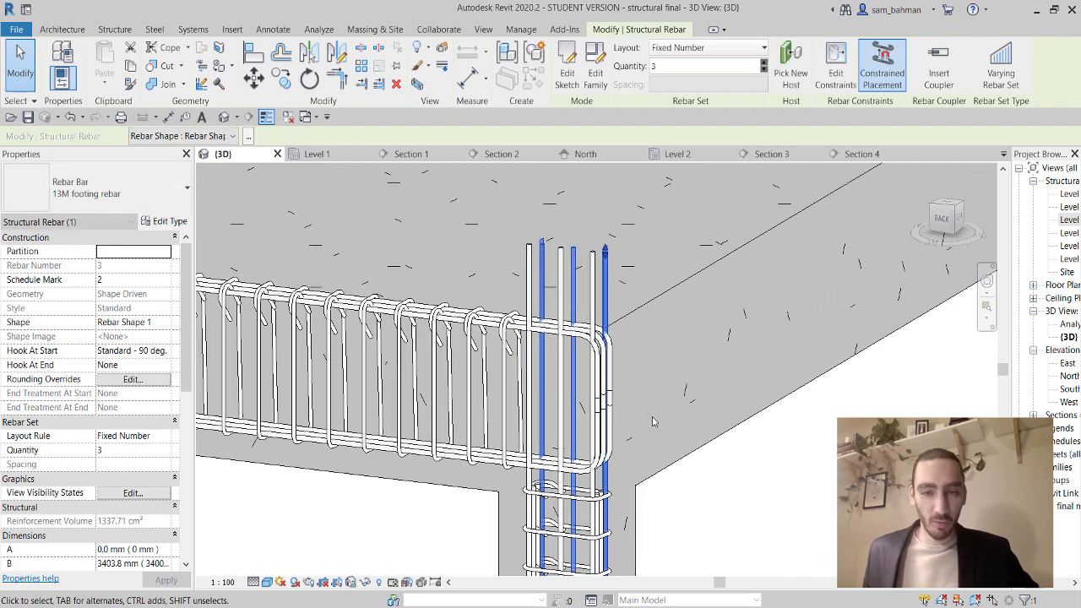
shift+middle_drag(599, 502, 638, 397)
scroll(637, 393, up, 3)
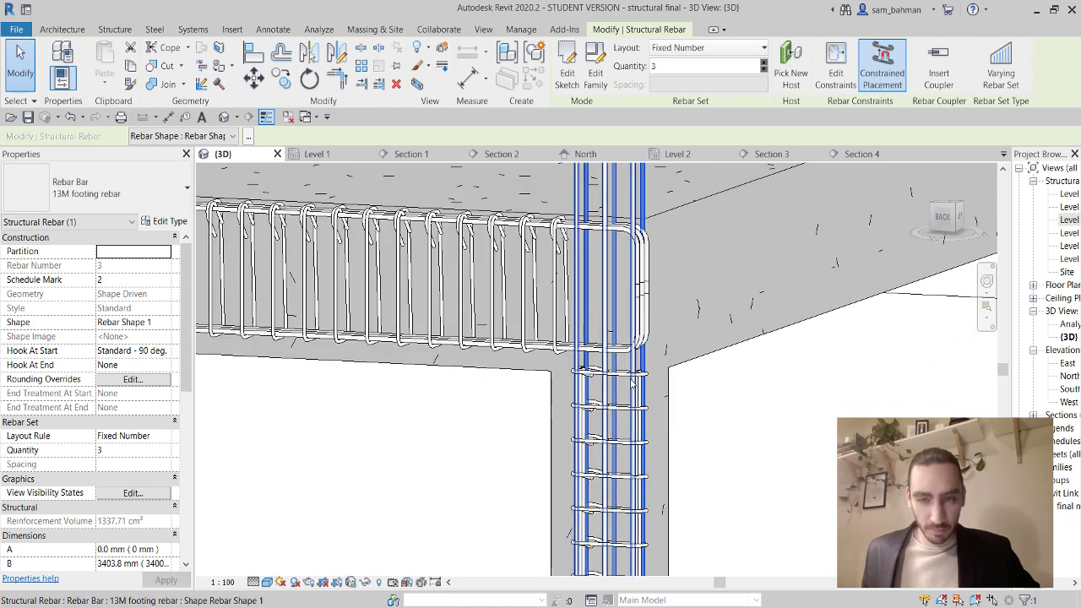
Stretch the top end of the vertical 13M footing bar set up past the beam.
click(633, 382)
scroll(650, 381, down, 3)
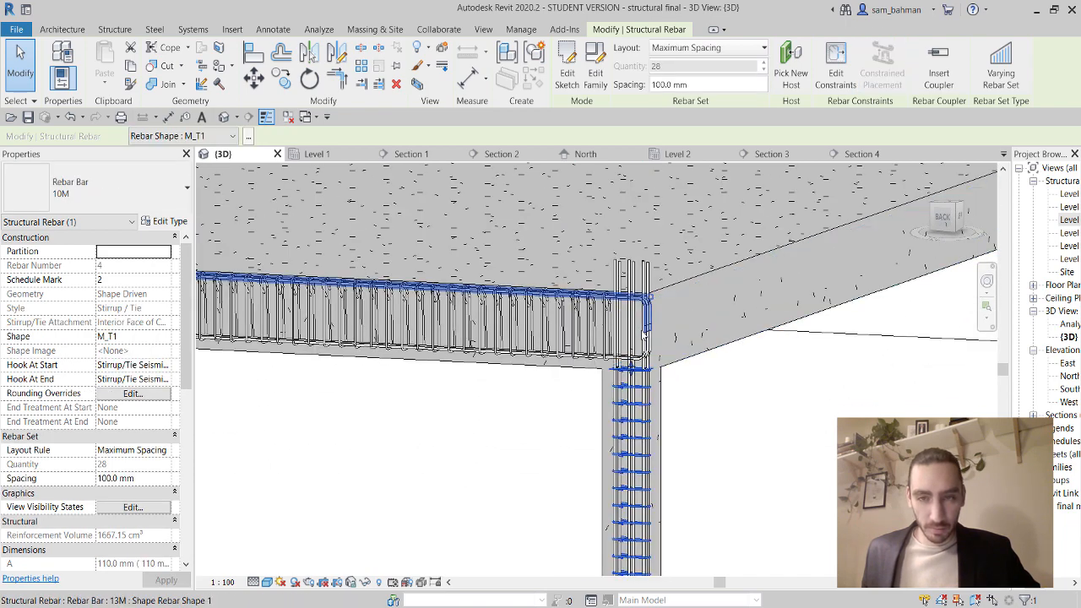
scroll(654, 355, up, 3)
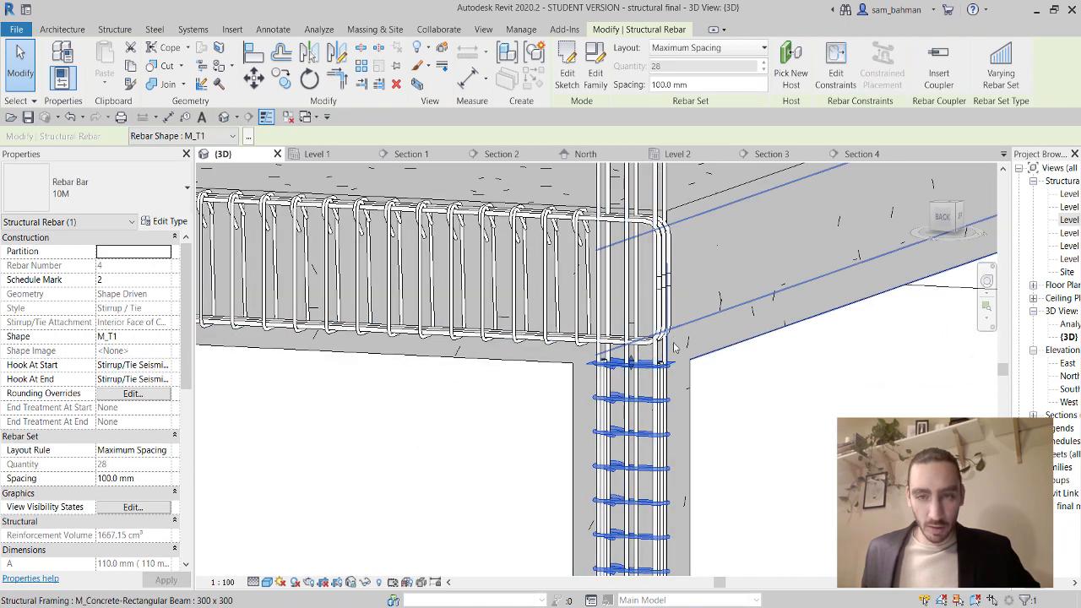
scroll(676, 364, up, 2)
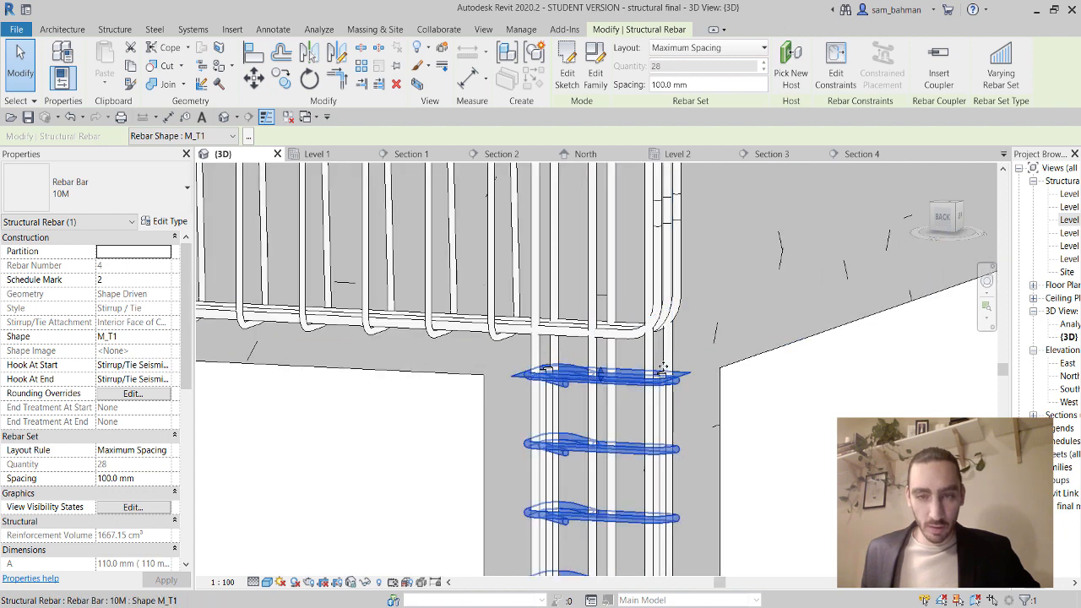
scroll(664, 370, up, 4)
click(658, 378)
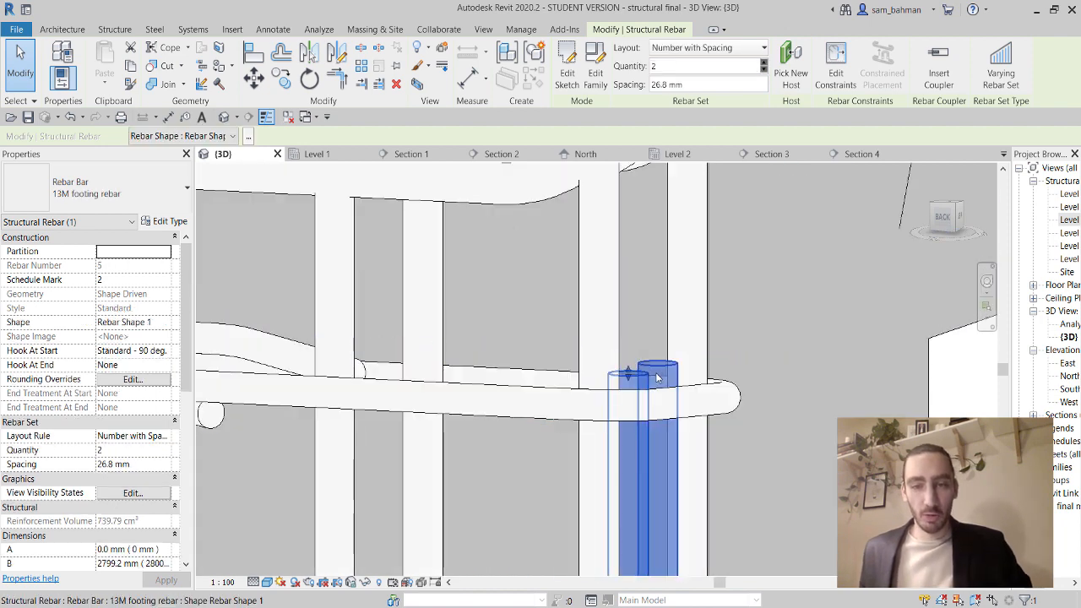
drag(658, 378, 656, 292)
drag(650, 308, 649, 281)
middle_drag(649, 282, 659, 486)
drag(658, 486, 651, 206)
scroll(659, 425, down, 2)
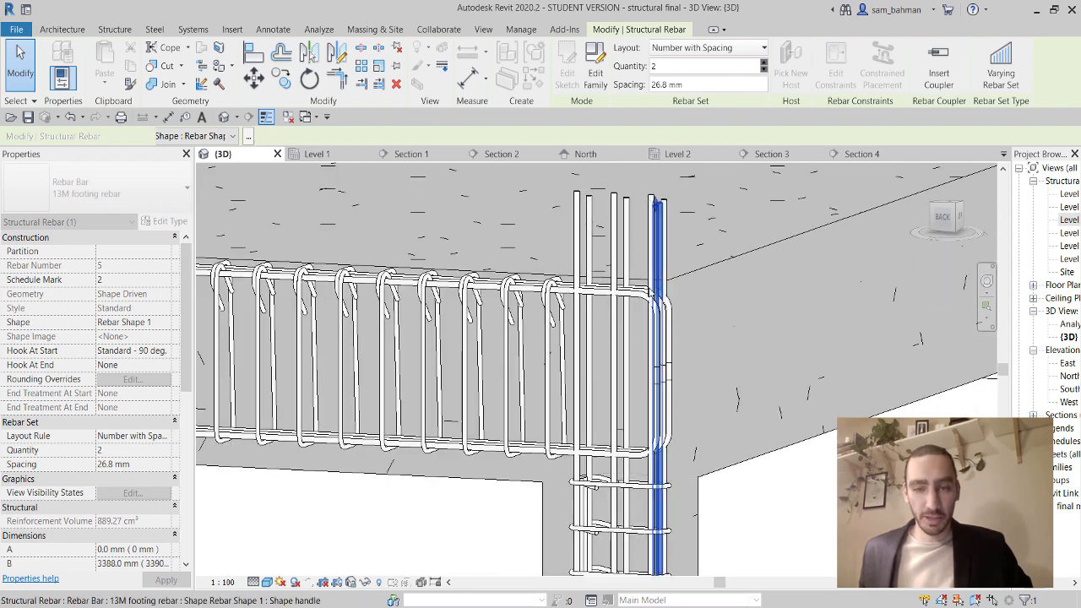
scroll(589, 503, up, 5)
Extend the short column bar up past the beam, then deselect it.
click(585, 496)
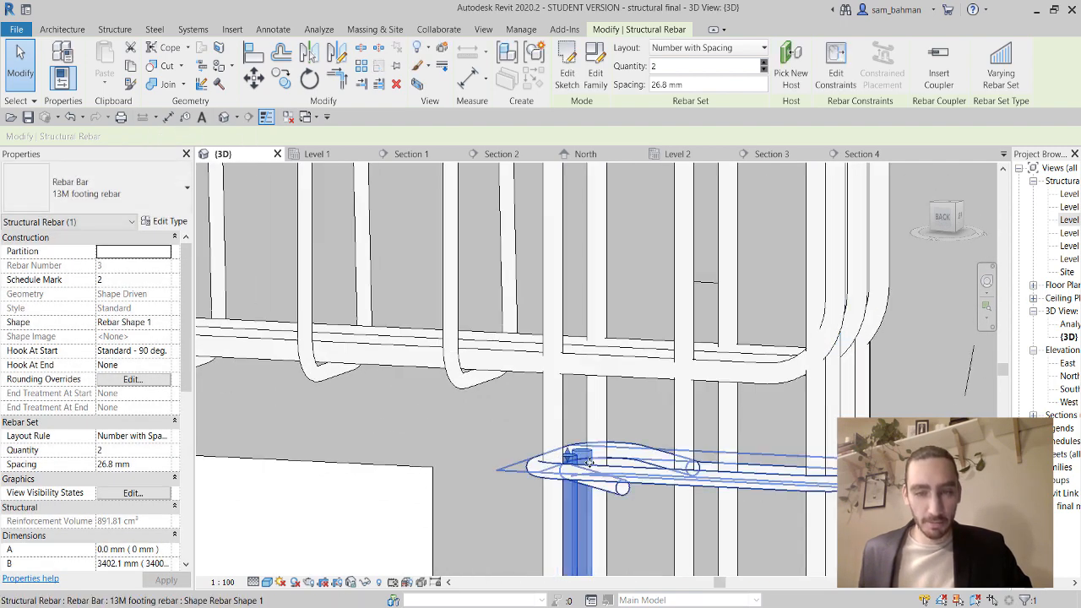
scroll(599, 333, down, 1)
drag(571, 457, 593, 272)
scroll(599, 333, down, 4)
middle_drag(593, 272, 599, 483)
drag(599, 483, 596, 358)
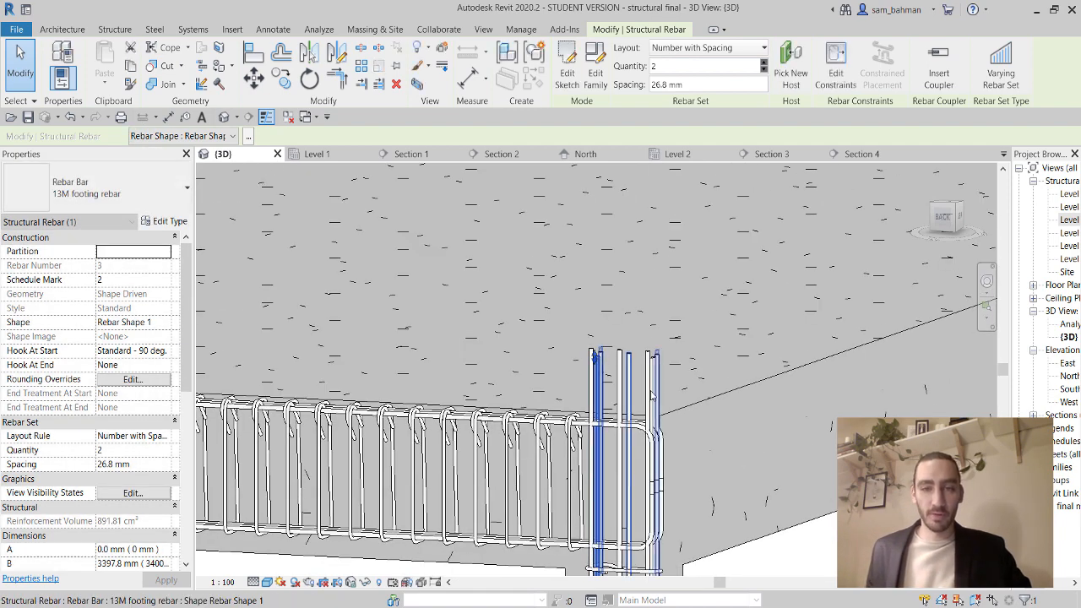
click(676, 381)
scroll(671, 384, down, 2)
middle_drag(693, 429, 702, 358)
scroll(702, 356, down, 3)
middle_drag(708, 422, 722, 337)
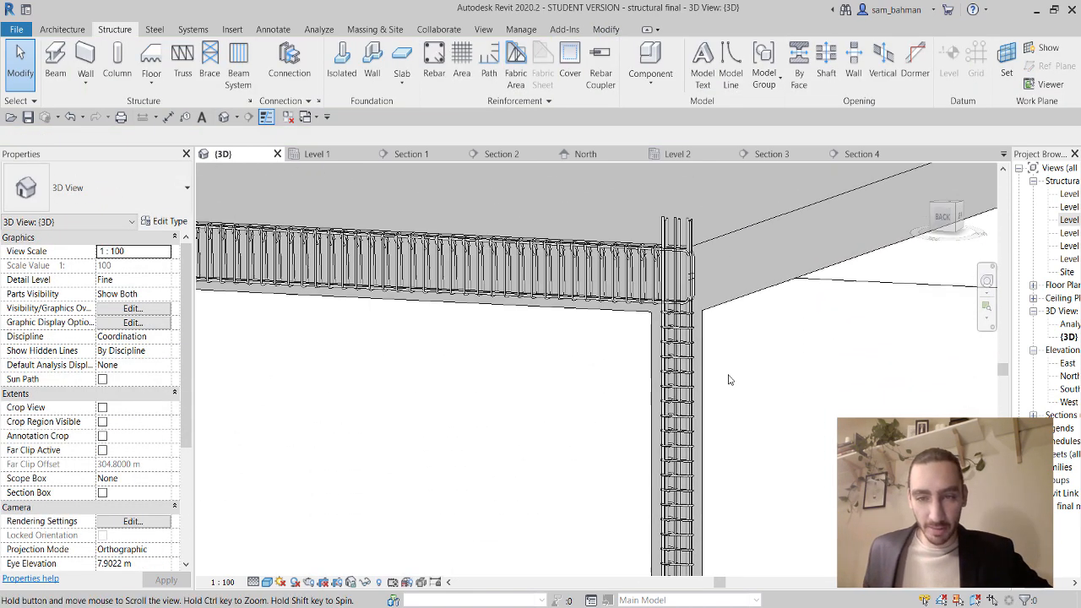
Locate and select the 150 mm foundation slab in the 3D view.
scroll(704, 330, down, 3)
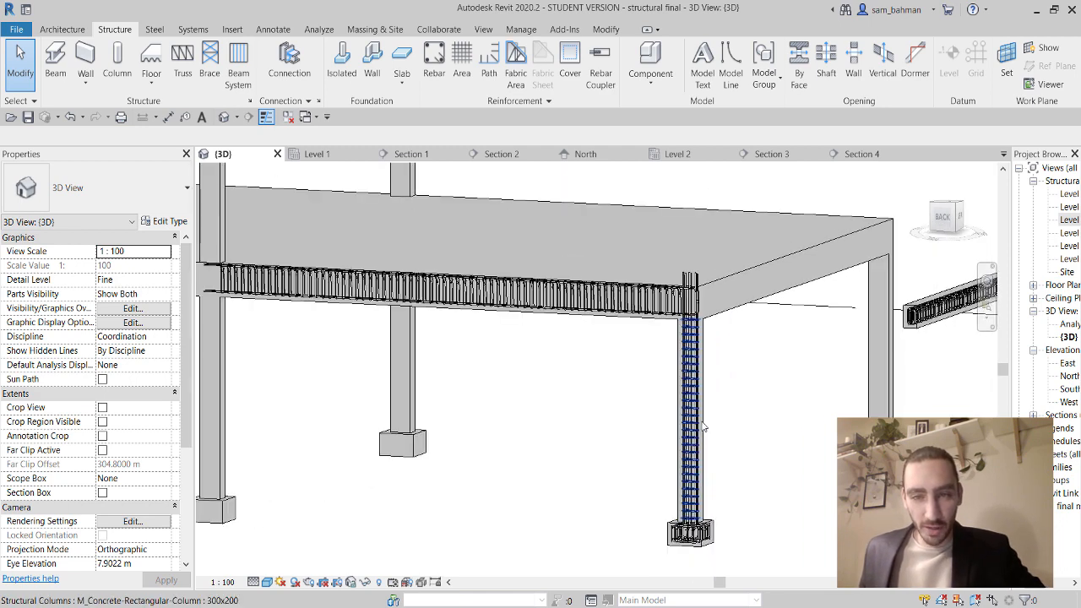
middle_drag(715, 478, 747, 459)
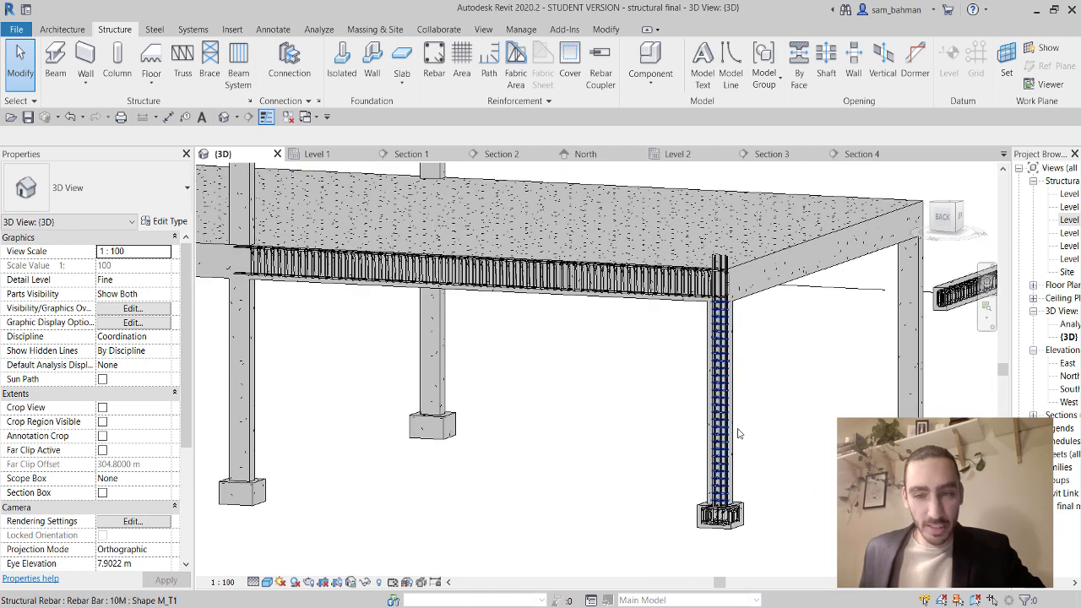
middle_drag(810, 457, 707, 345)
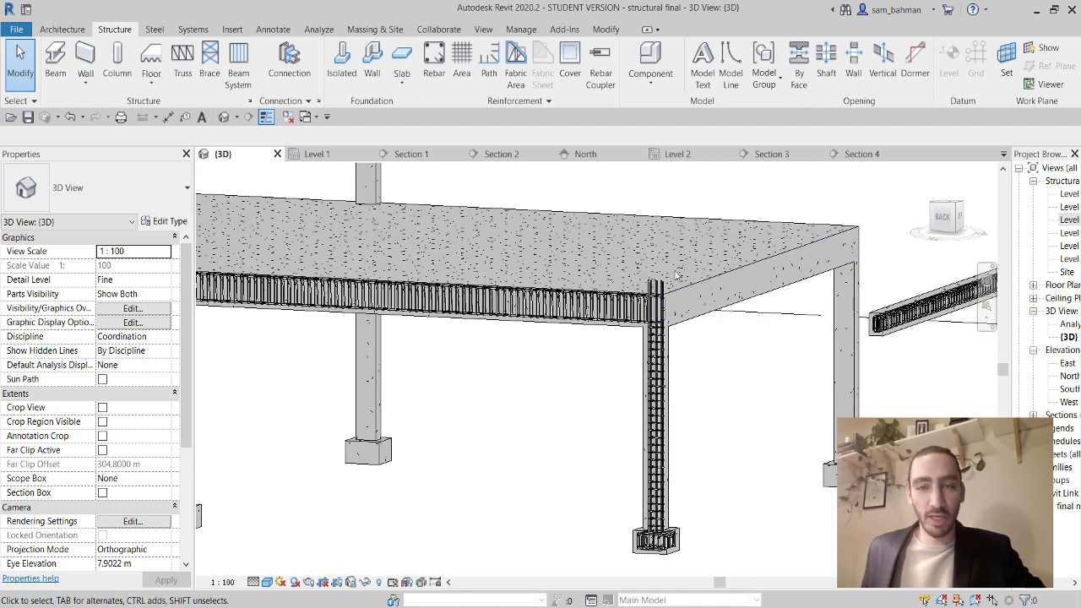
click(732, 277)
scroll(558, 369, down, 1)
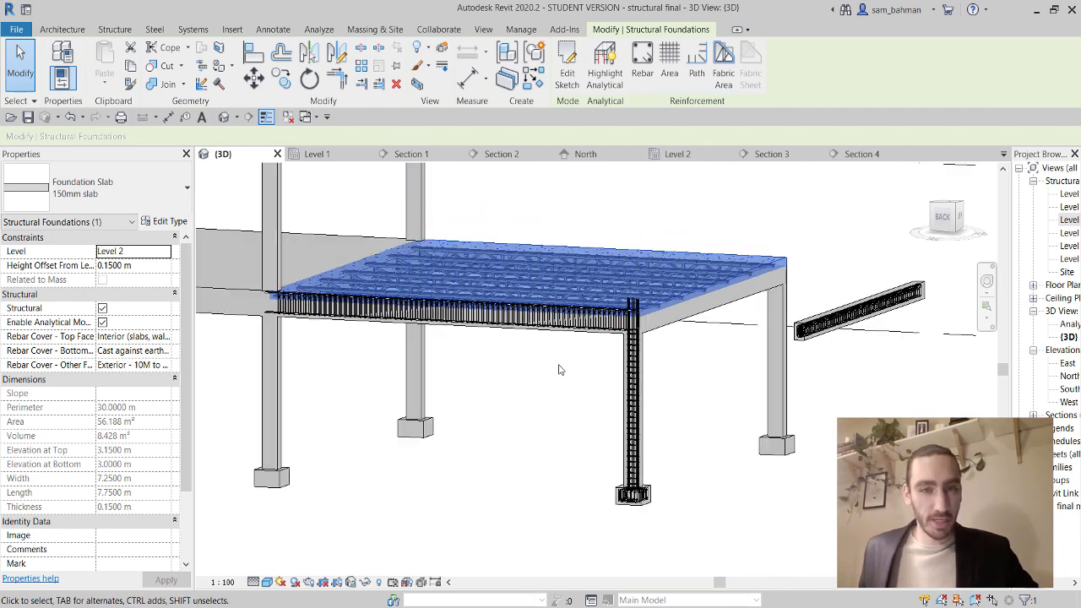
shift+middle_drag(547, 339, 579, 482)
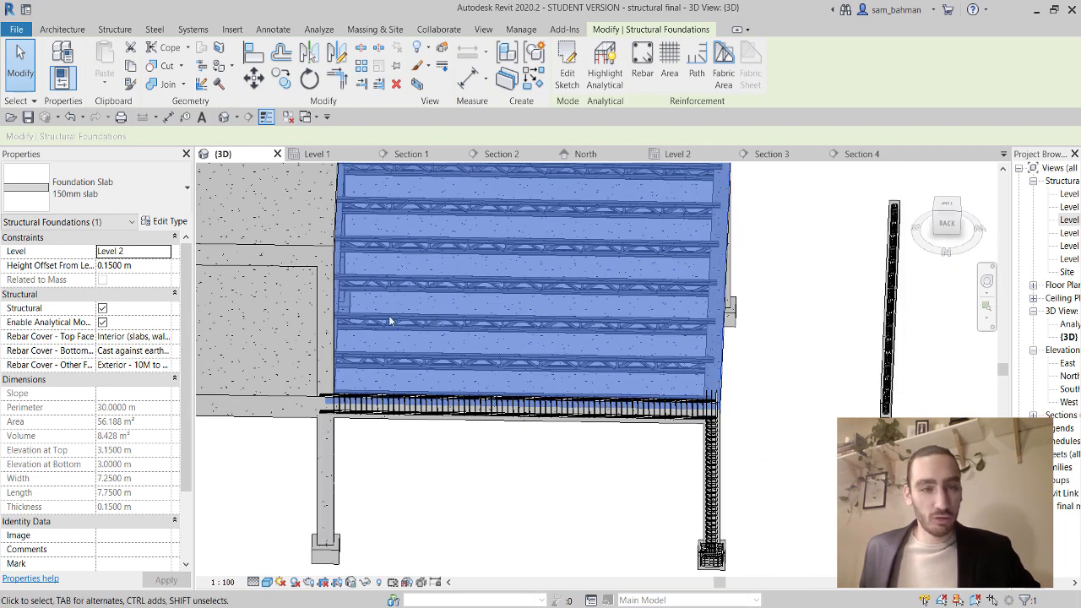
Check the slab in the Level 2 structural plan.
double_click(1069, 220)
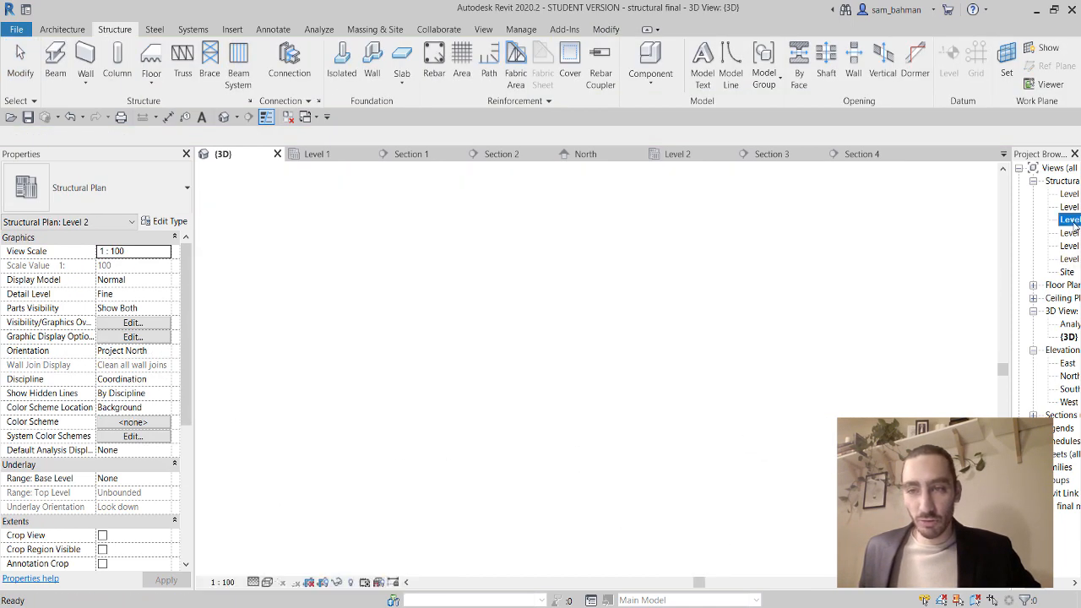
scroll(729, 394, down, 2)
scroll(683, 437, up, 4)
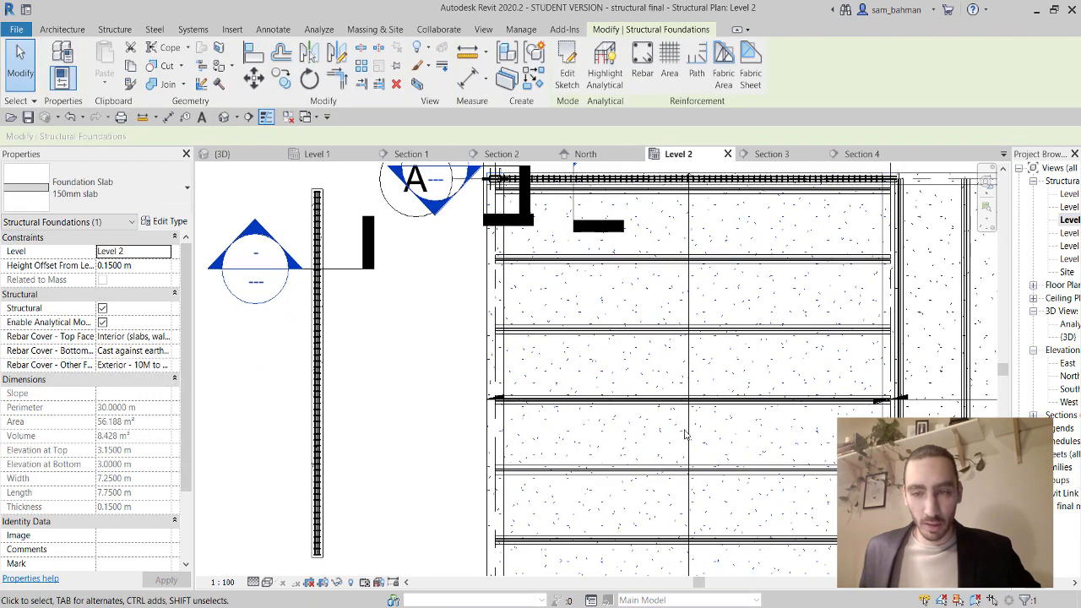
scroll(688, 285, down, 1)
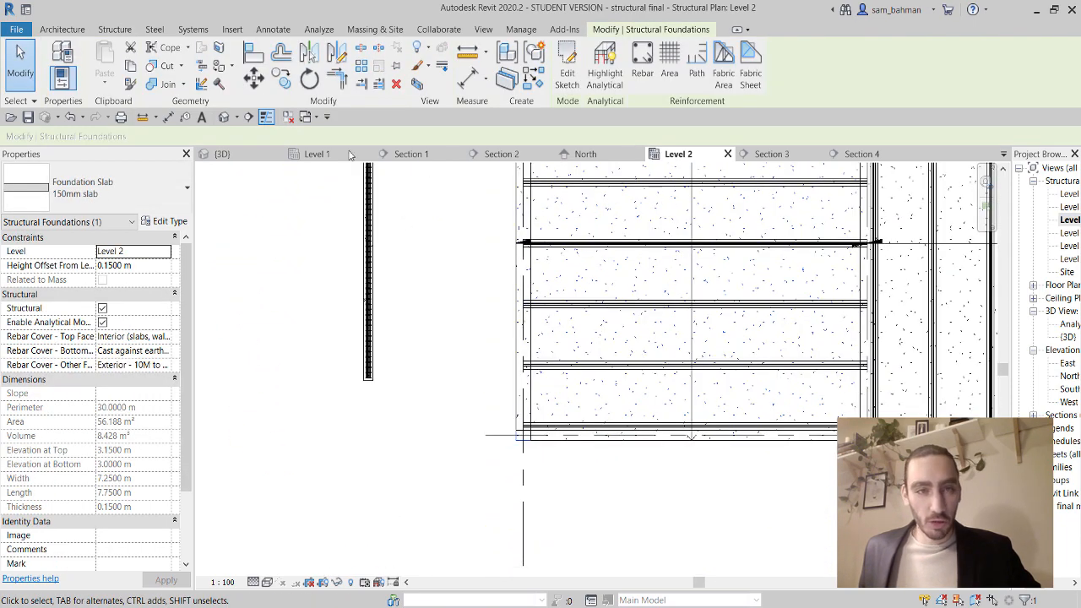
Back in the default 3D view, select the Level 2 slab and view it from the top.
click(224, 117)
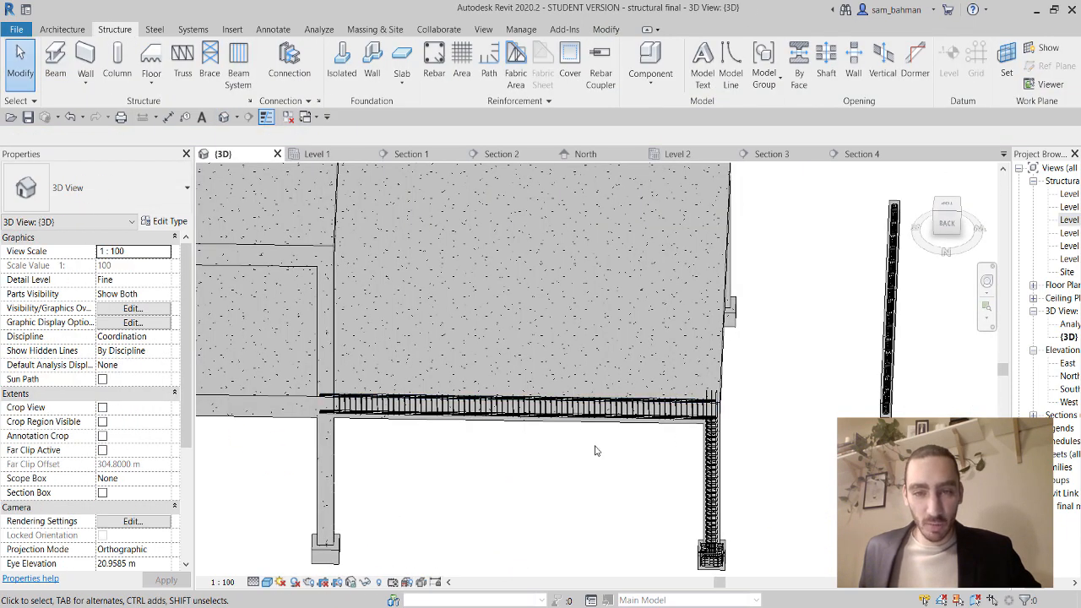
click(724, 342)
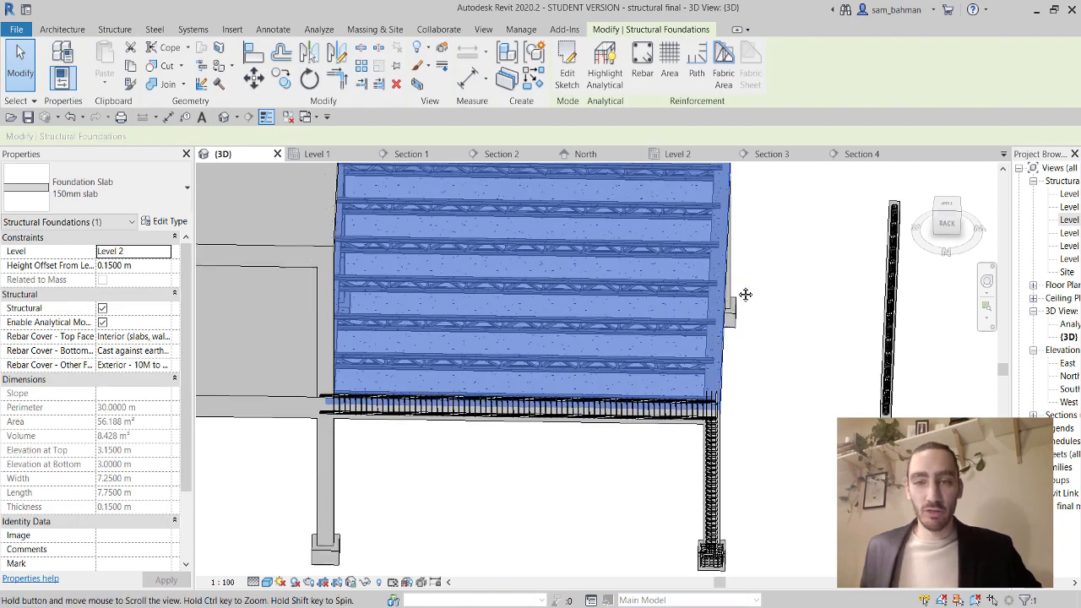
middle_drag(745, 294, 745, 365)
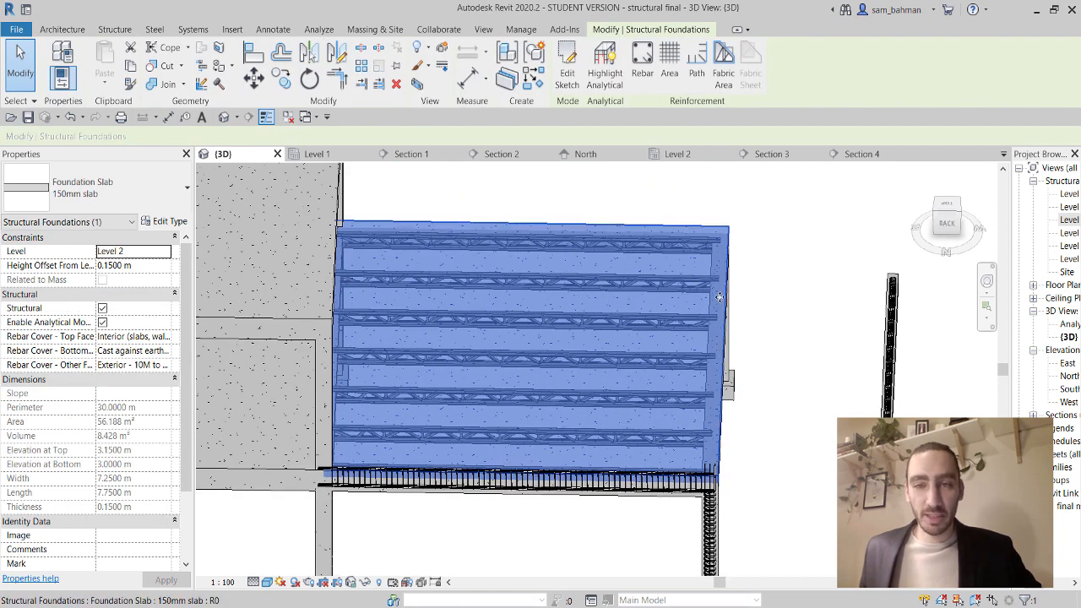
click(949, 207)
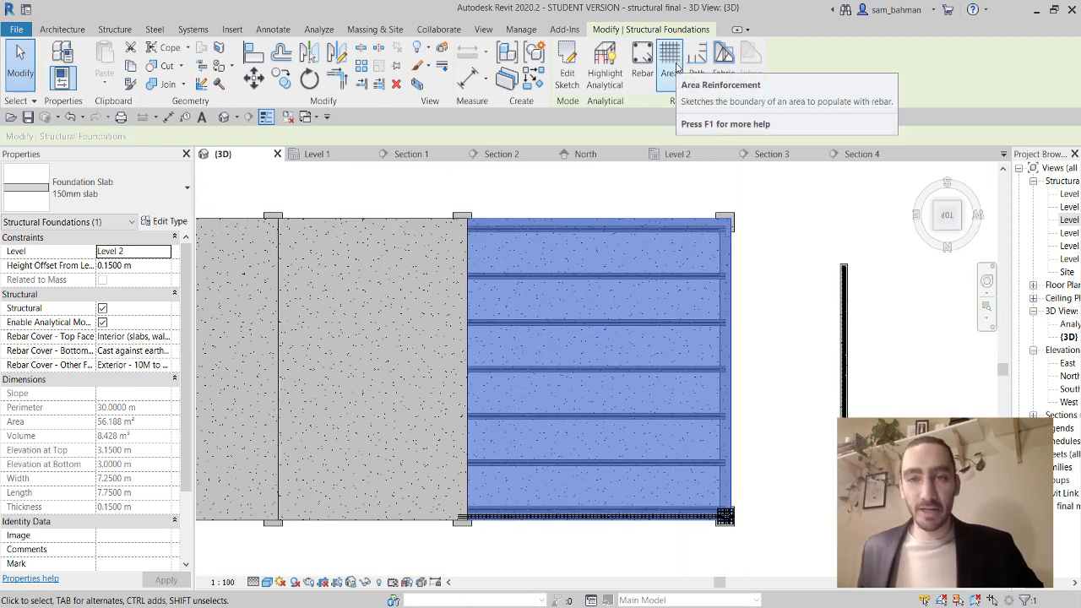
Sketch a rectangular area-reinforcement boundary from the slab edge to its opposite corner.
click(677, 67)
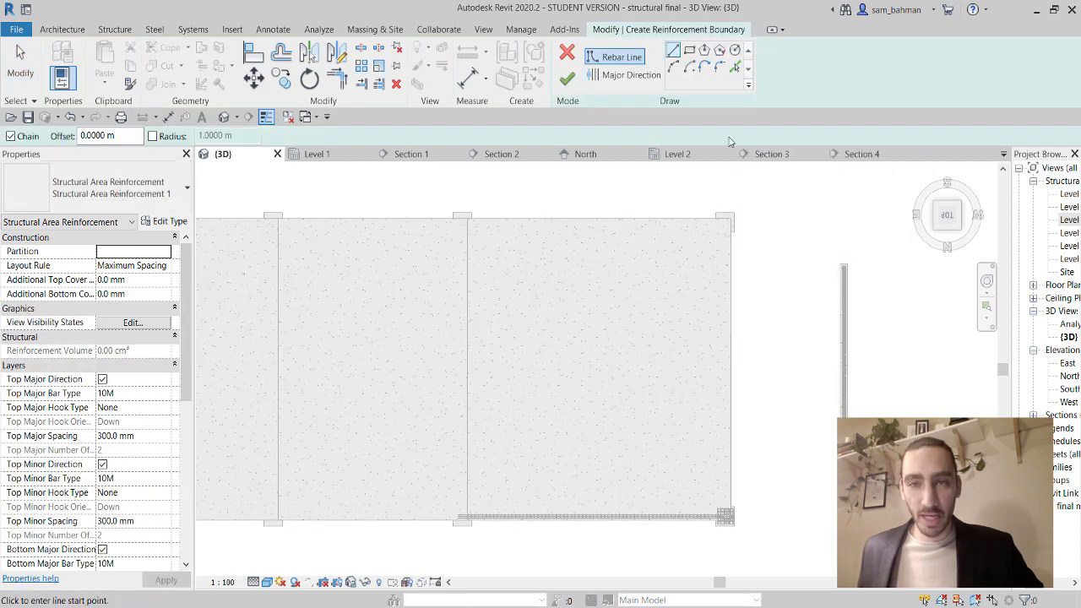
click(689, 51)
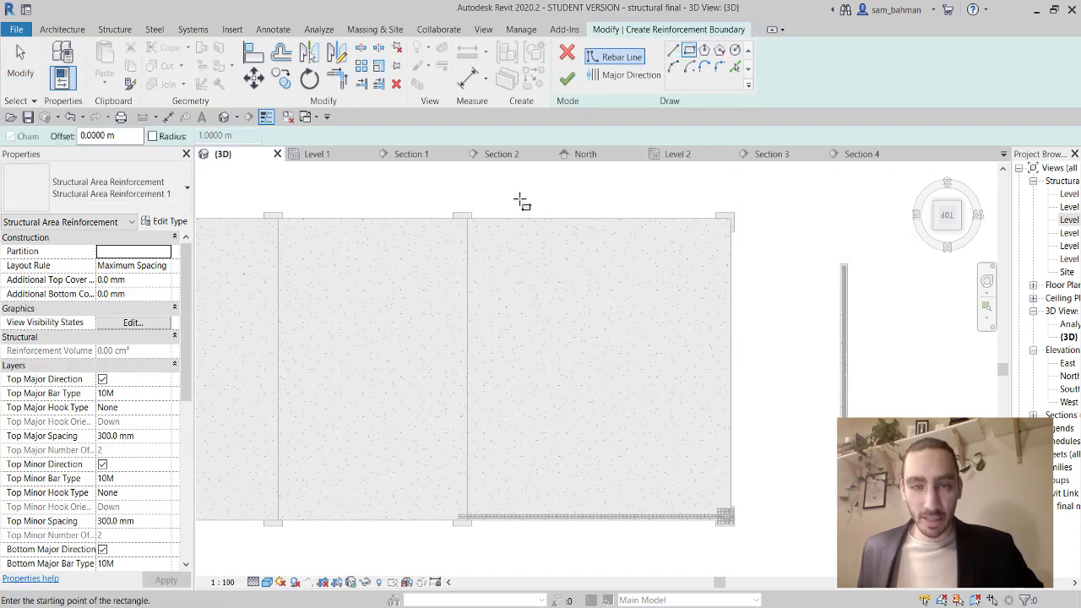
click(468, 221)
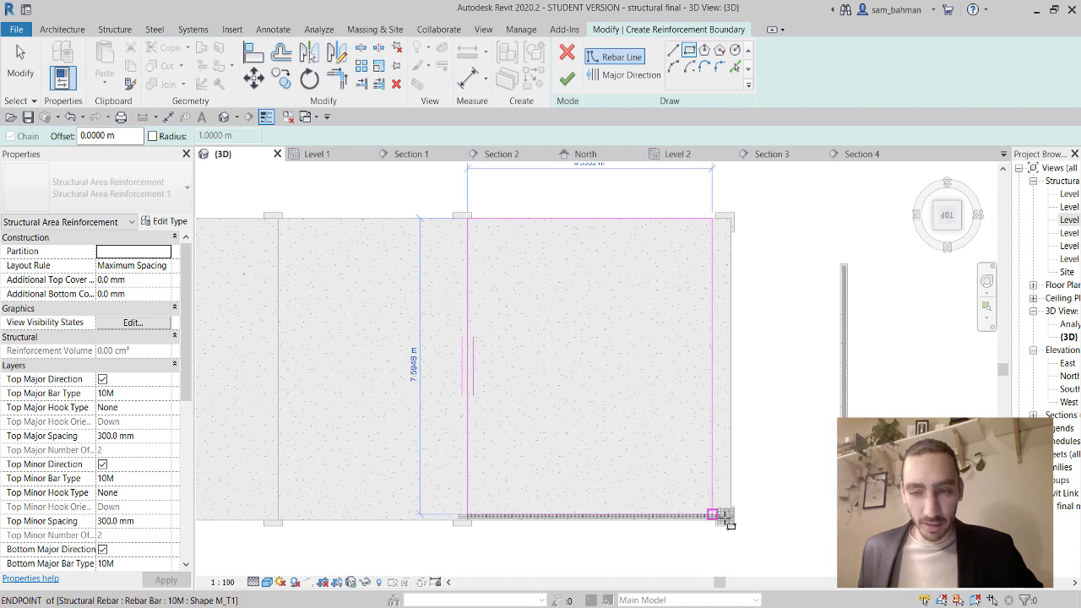
scroll(733, 528, up, 4)
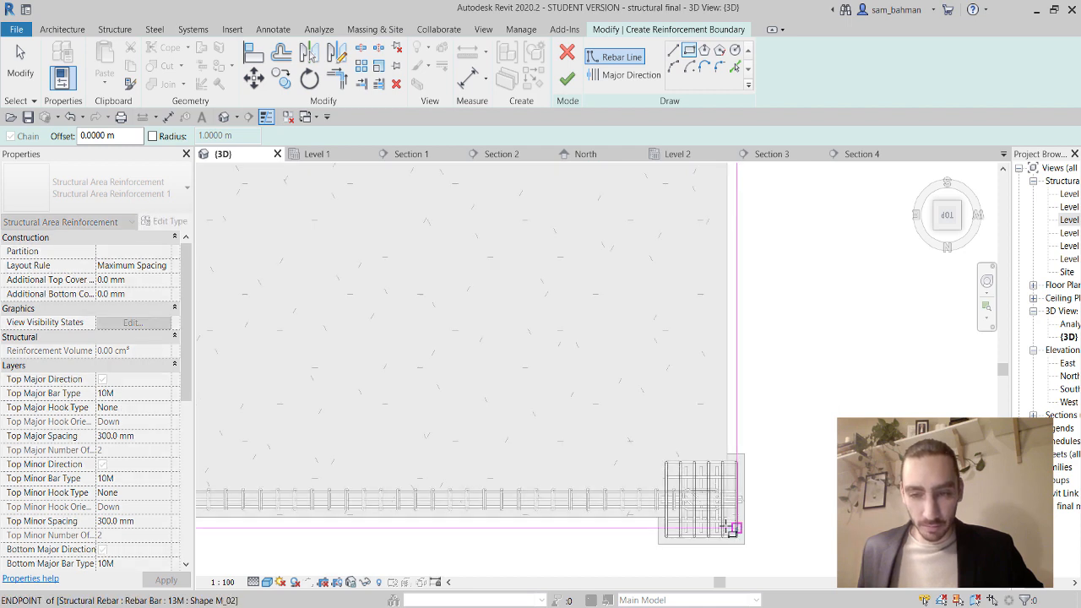
click(720, 510)
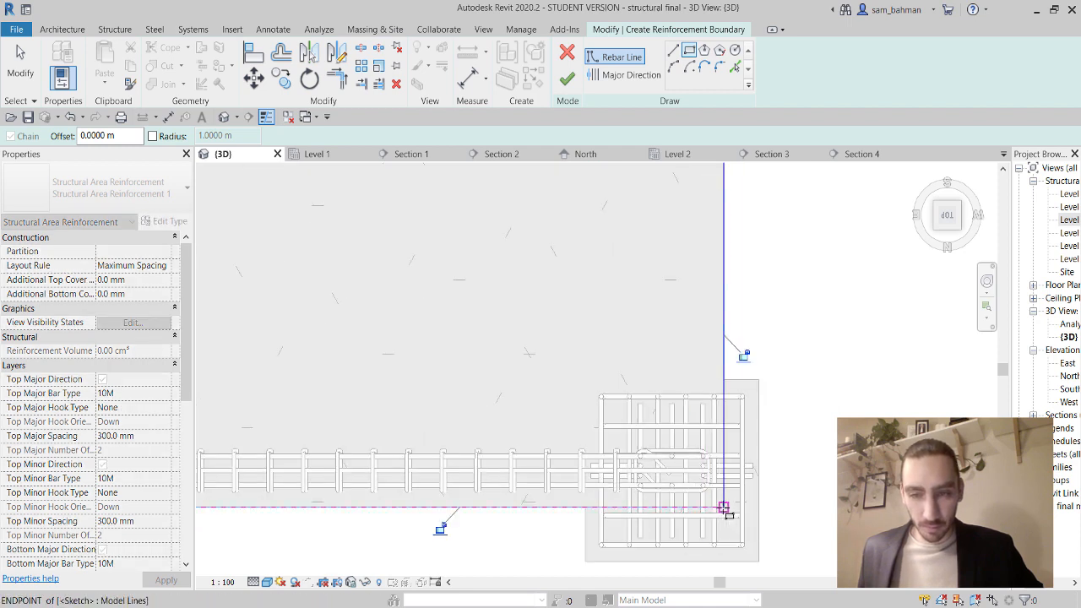
scroll(720, 498, down, 5)
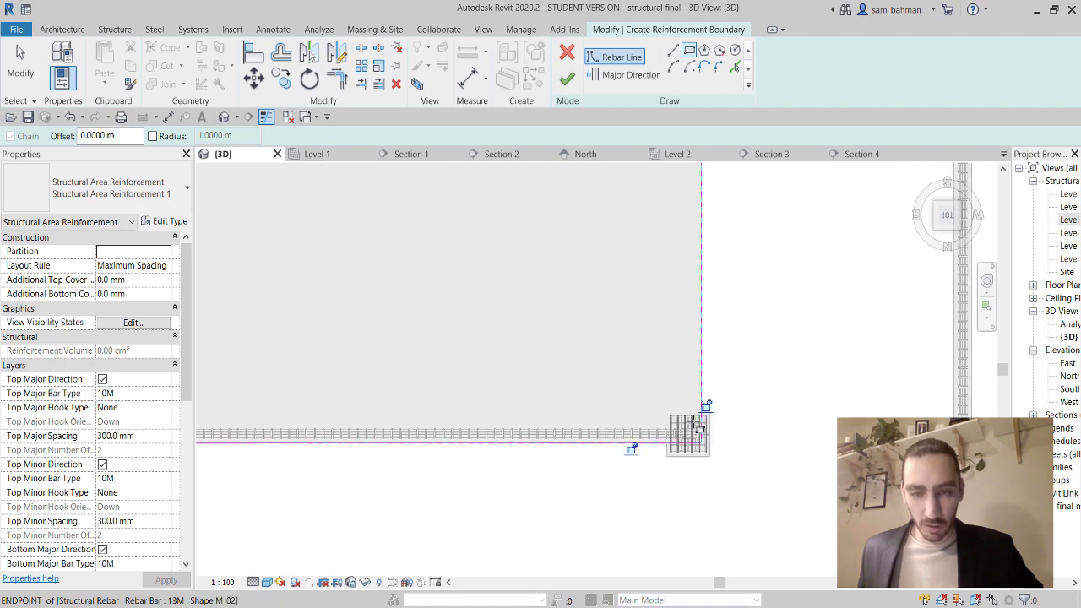
middle_drag(732, 321, 764, 434)
scroll(766, 451, down, 2)
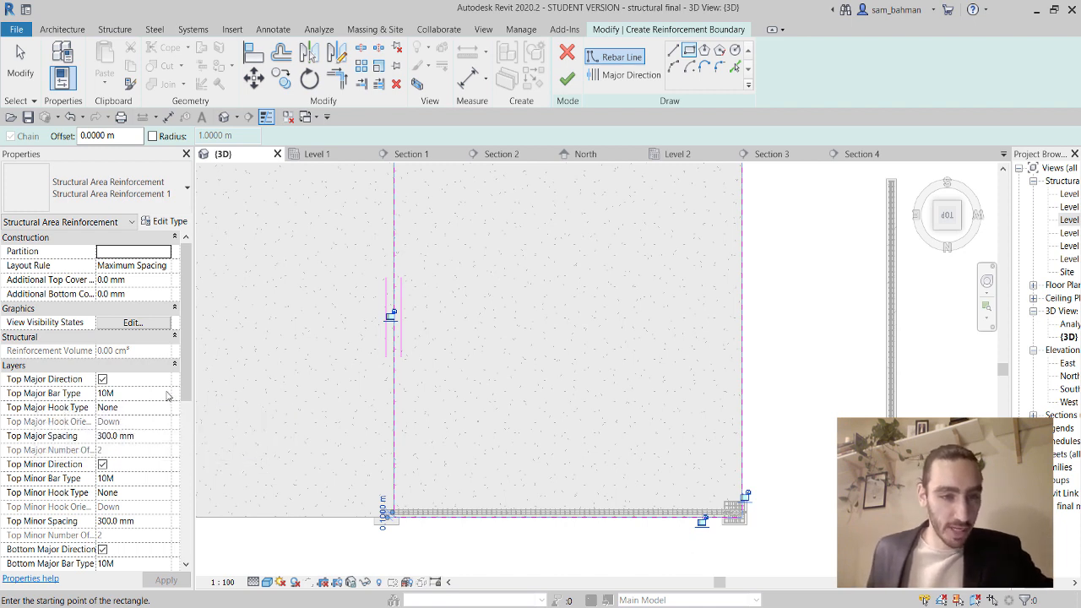
Keep the top major bars at 10M with hook type None and apply the properties.
click(168, 395)
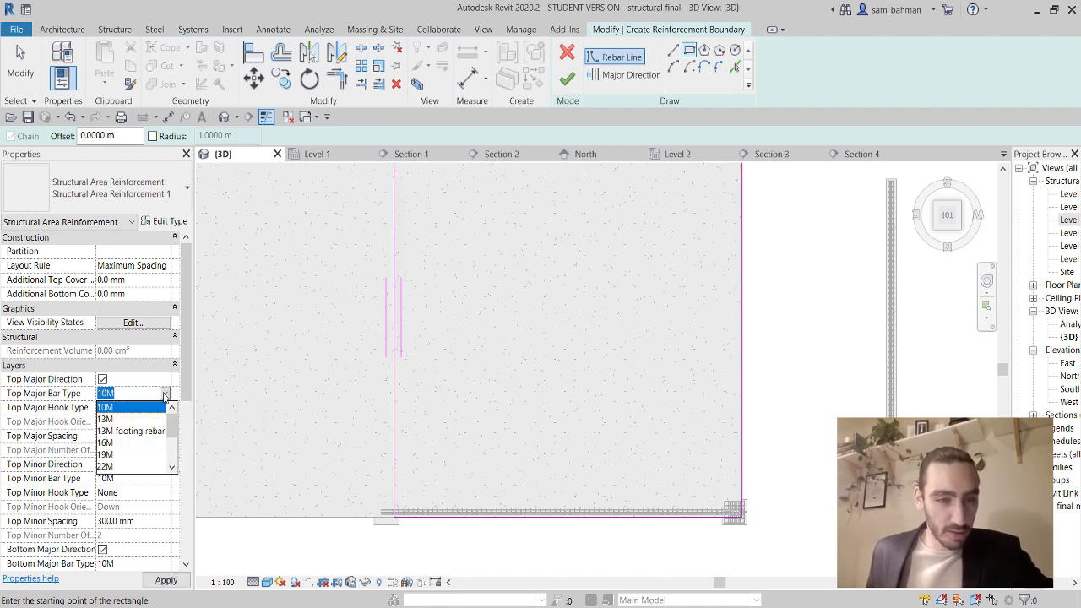
click(165, 395)
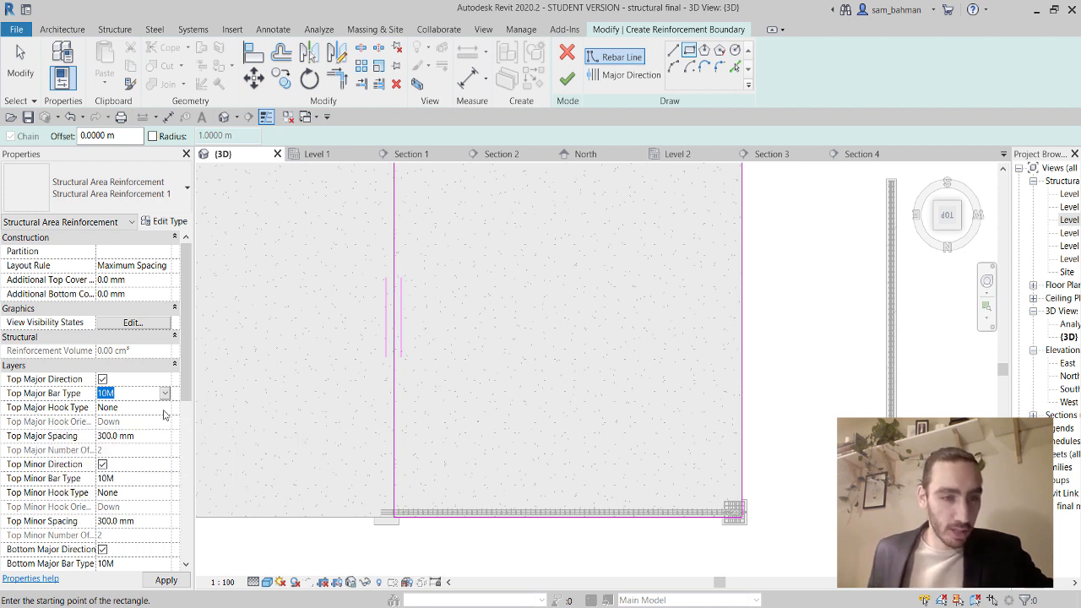
click(167, 409)
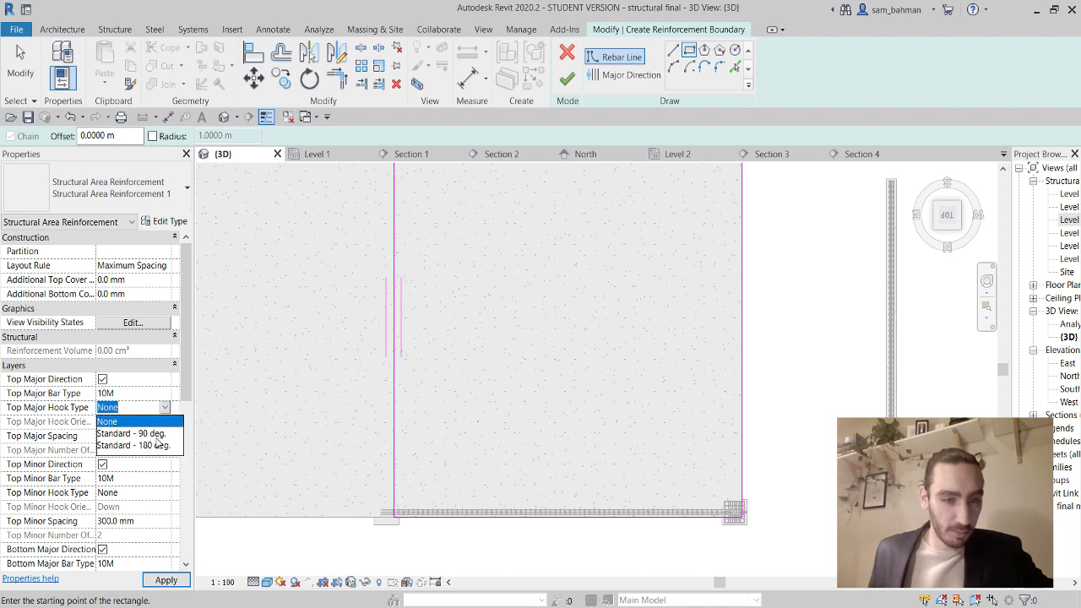
click(152, 424)
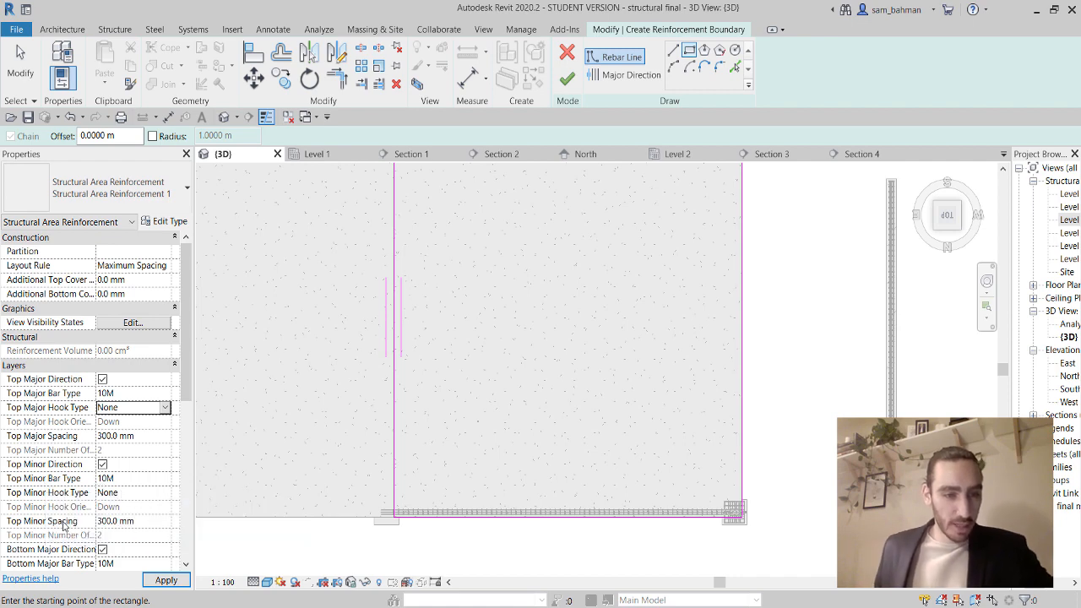
scroll(97, 517, down, 5)
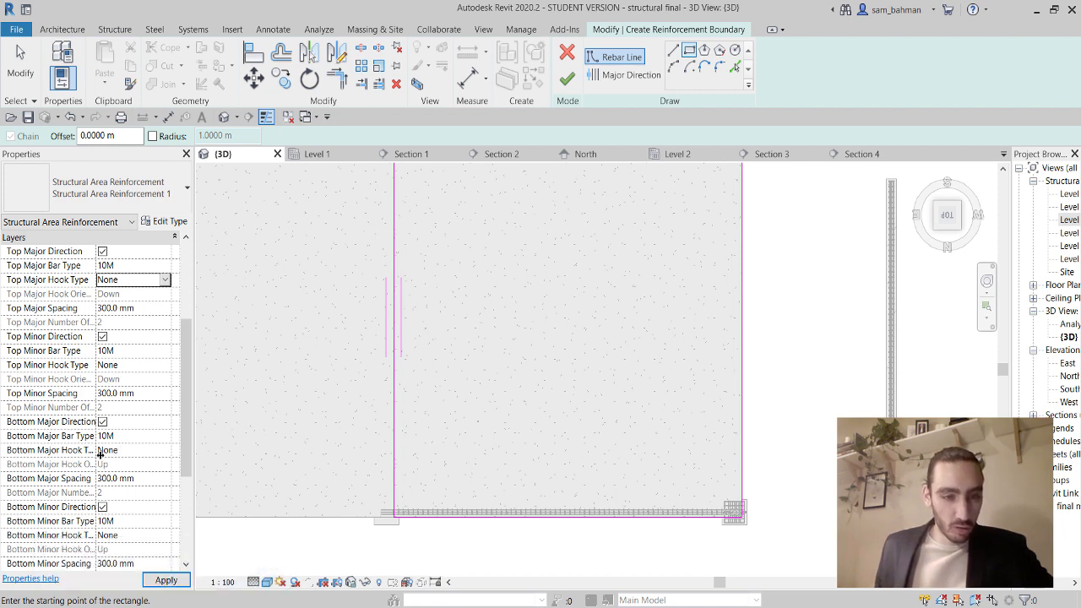
click(175, 582)
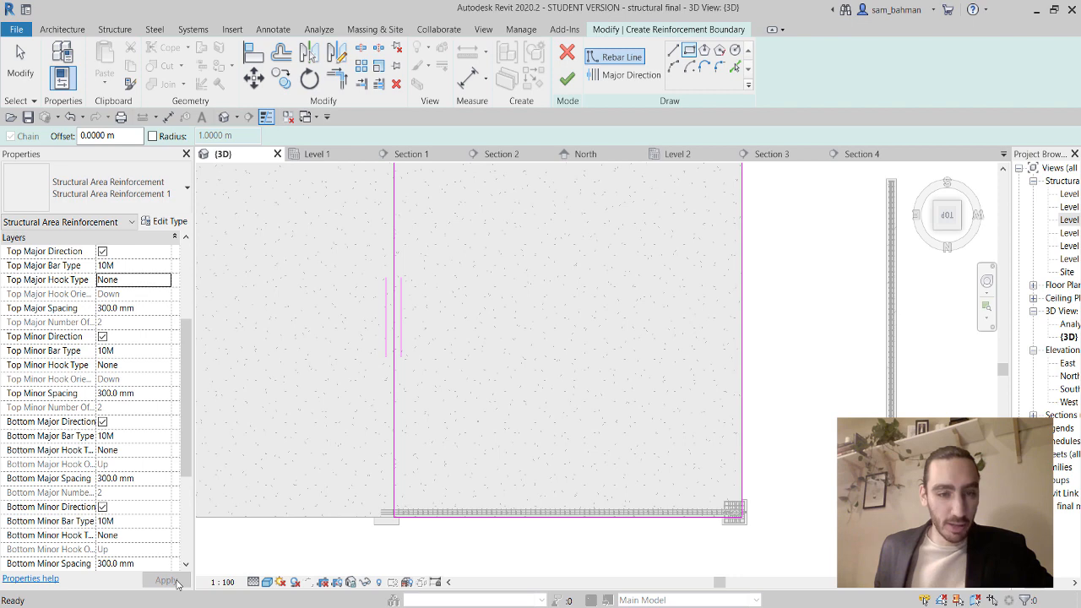
Finish the boundary sketch and set the rebar to show unobscured and solid in {3D}.
click(567, 78)
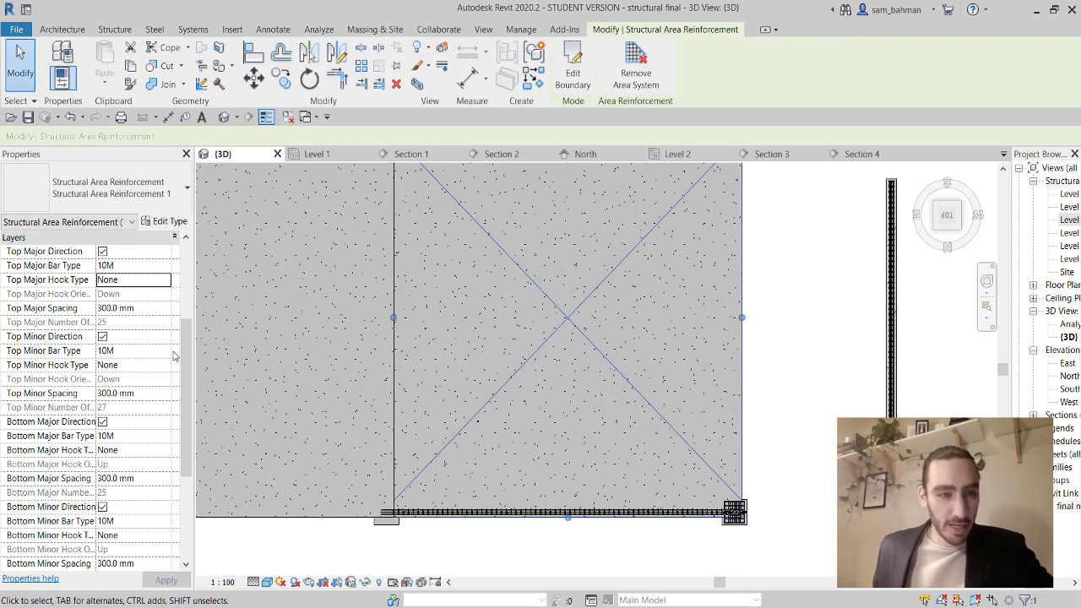
scroll(173, 355, up, 3)
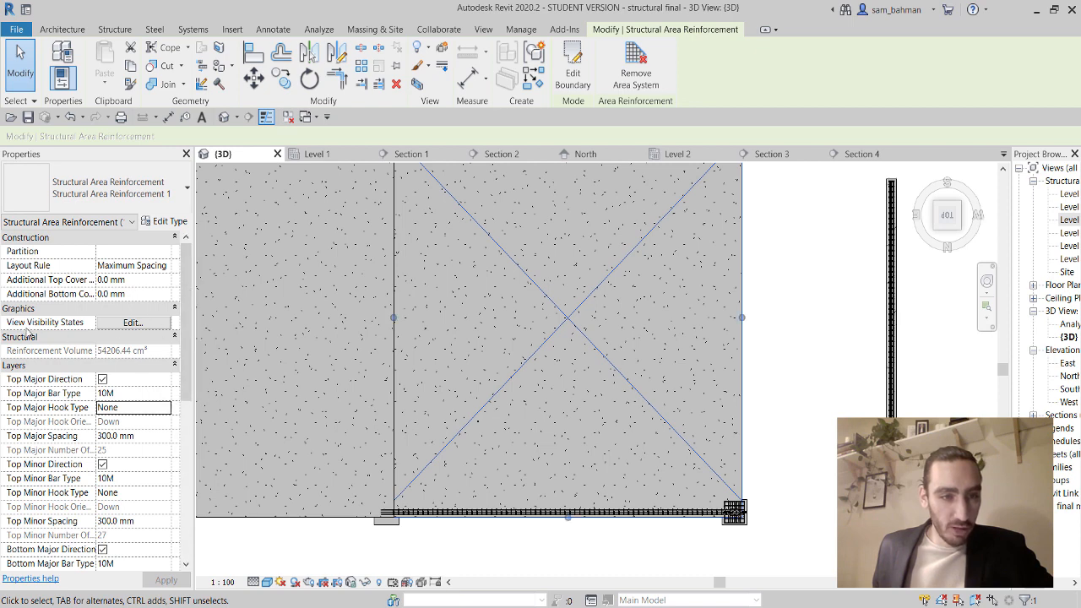
click(128, 324)
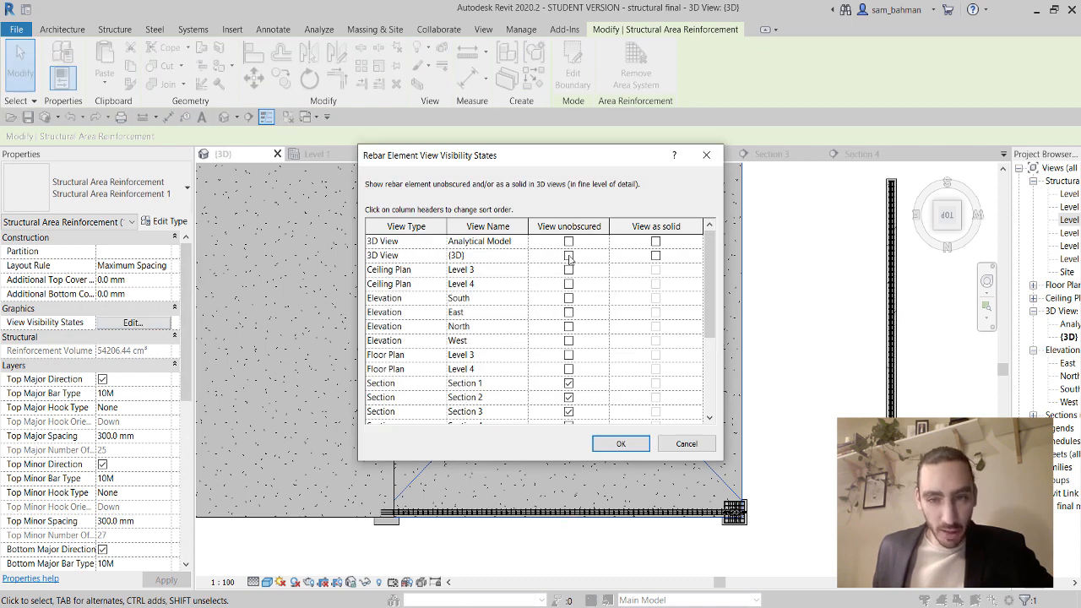
click(569, 256)
click(656, 256)
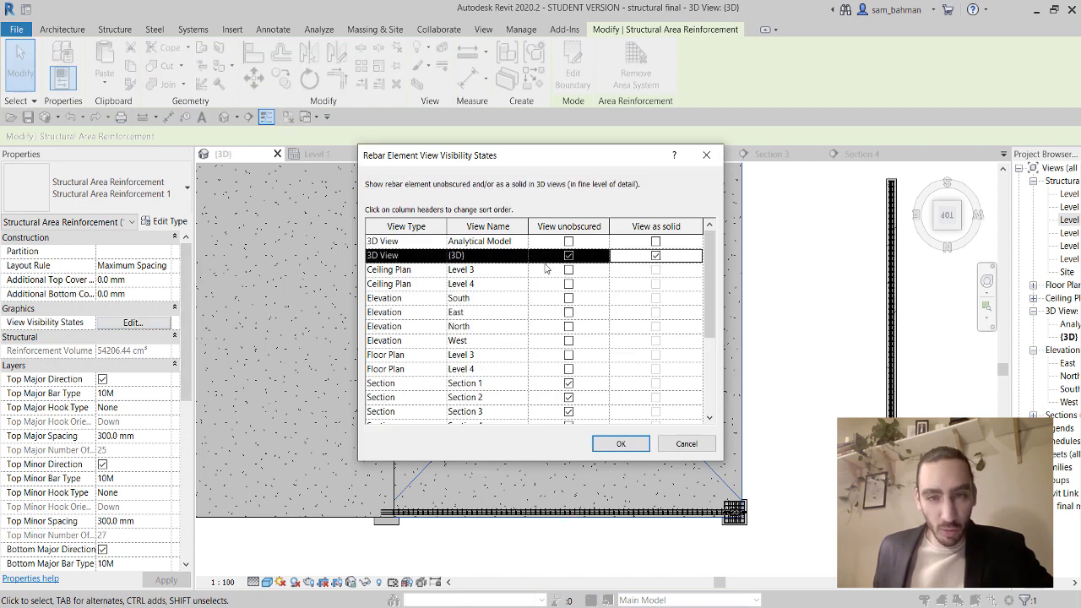
click(621, 443)
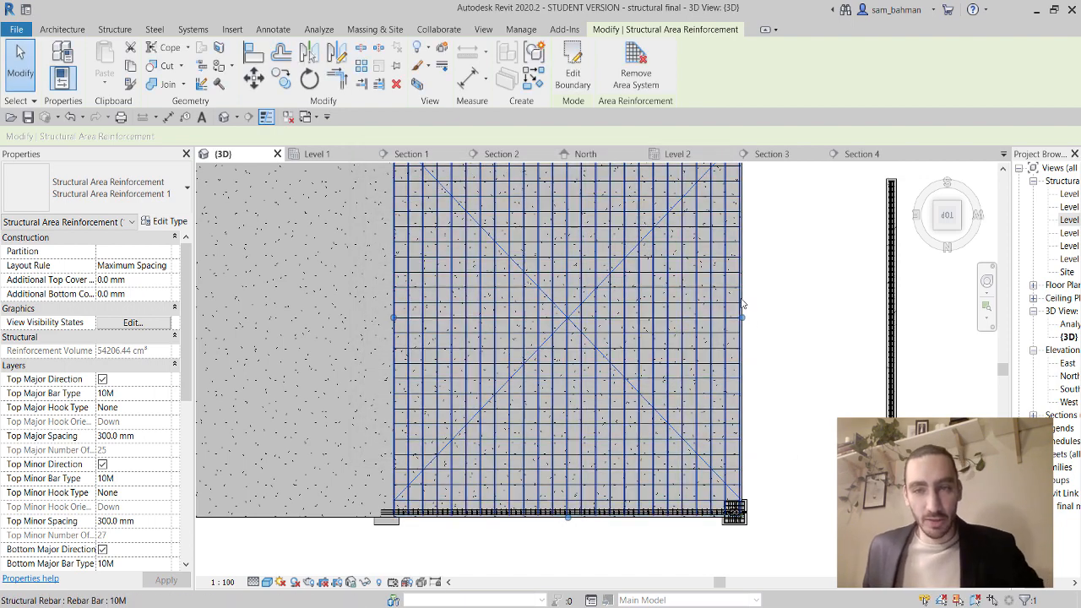
Orbit around the reinforced slab to inspect the bar grid, then deselect the reinforcement.
scroll(803, 308, down, 3)
shift+middle_drag(796, 475, 782, 221)
scroll(751, 359, up, 4)
shift+middle_drag(774, 505, 748, 421)
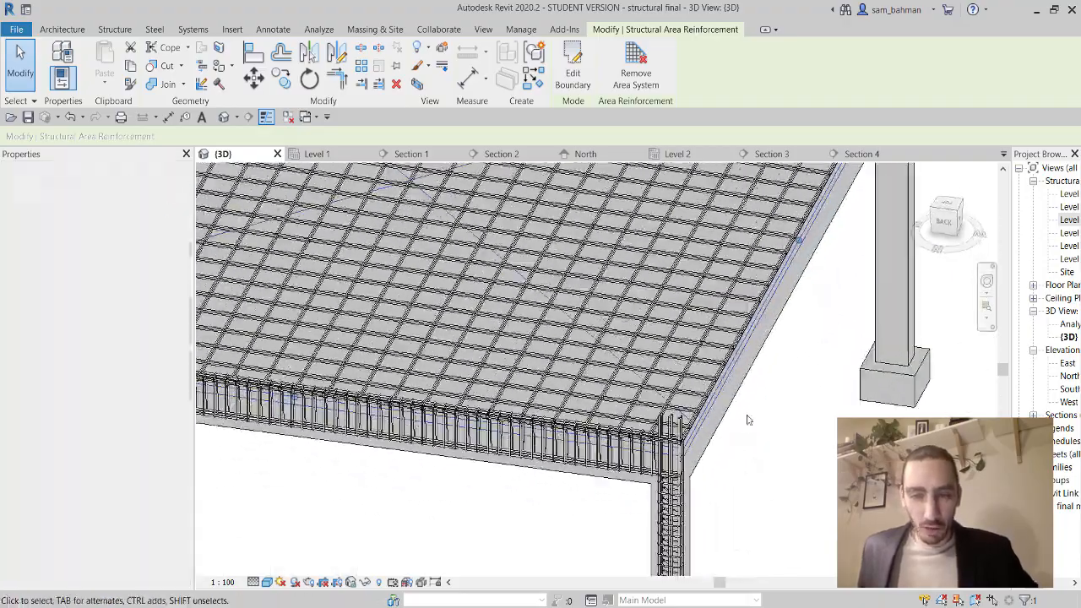
scroll(747, 423, down, 3)
middle_drag(722, 457, 775, 474)
shift+middle_drag(651, 501, 550, 490)
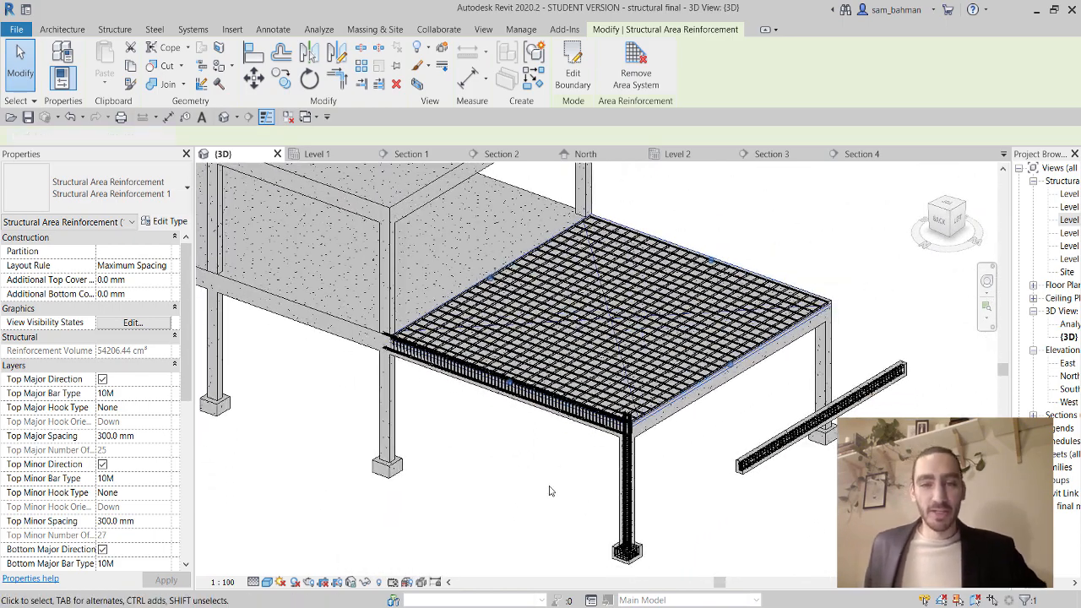
click(549, 493)
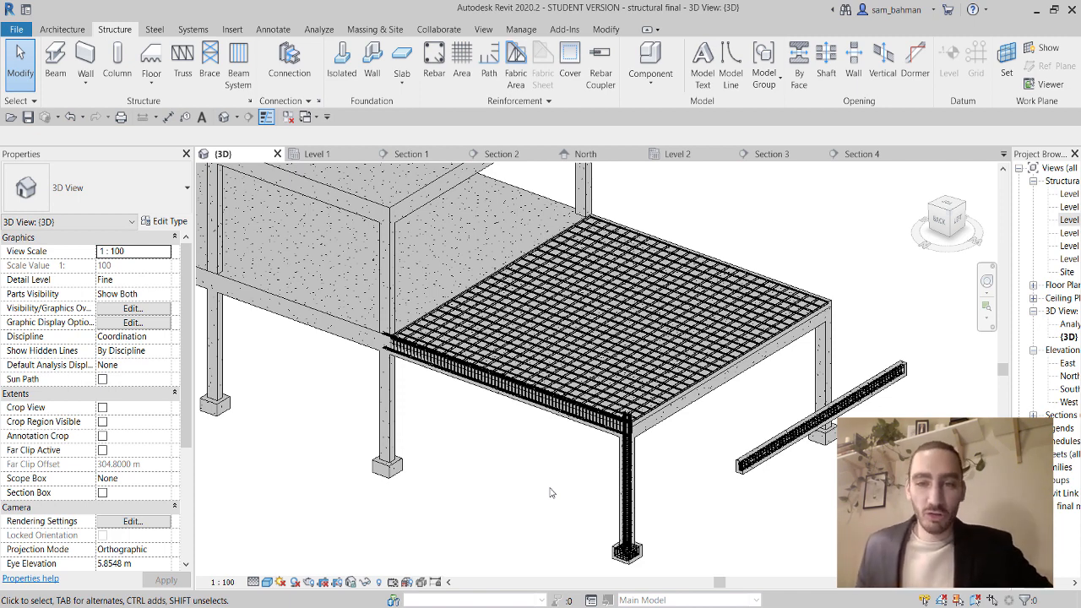